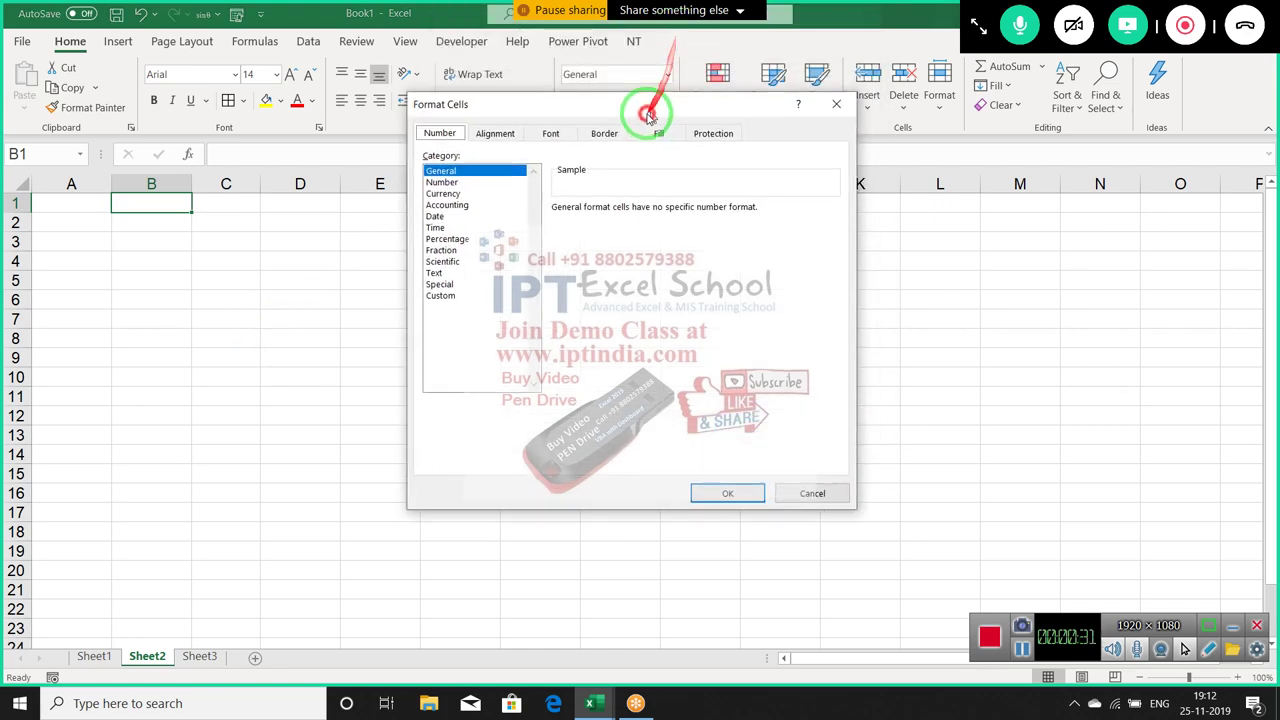
Dismiss the Format Cells dialog and bring up the shortcut menu for cell C1
key("Escape")
right_click(251, 205)
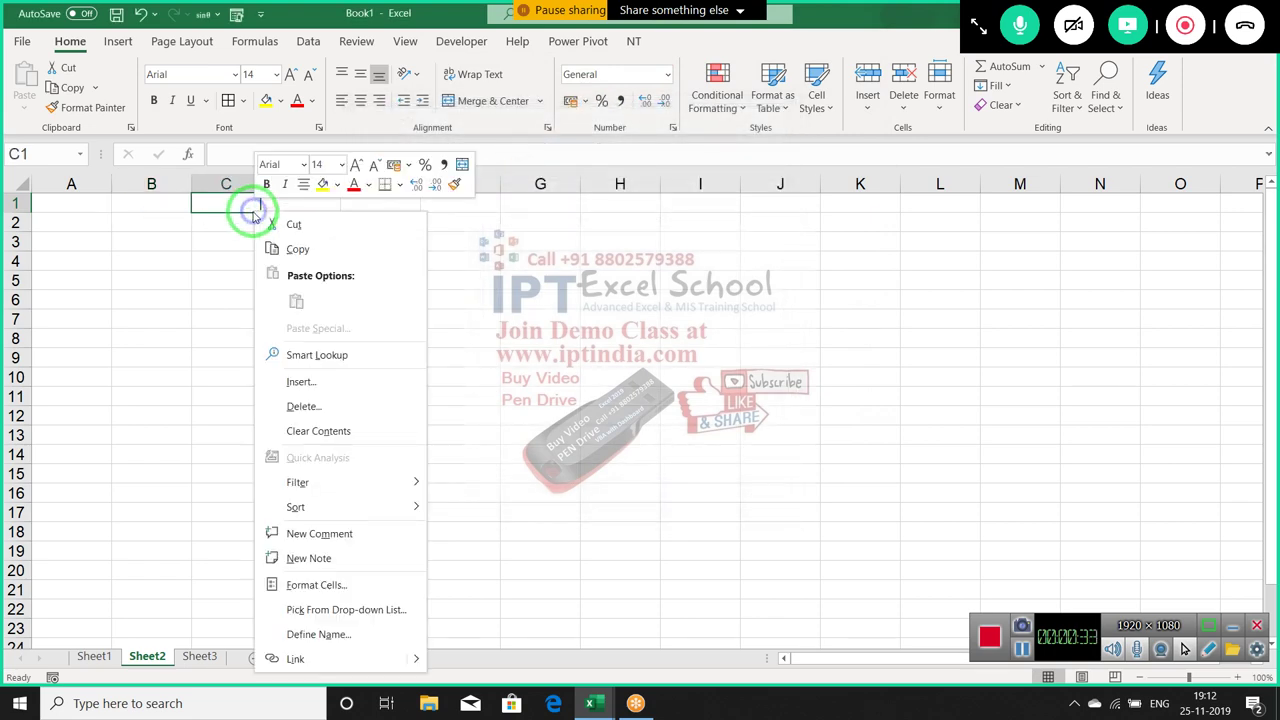
Choose Format Cells... from cell C1's shortcut menu
left_click(318, 584)
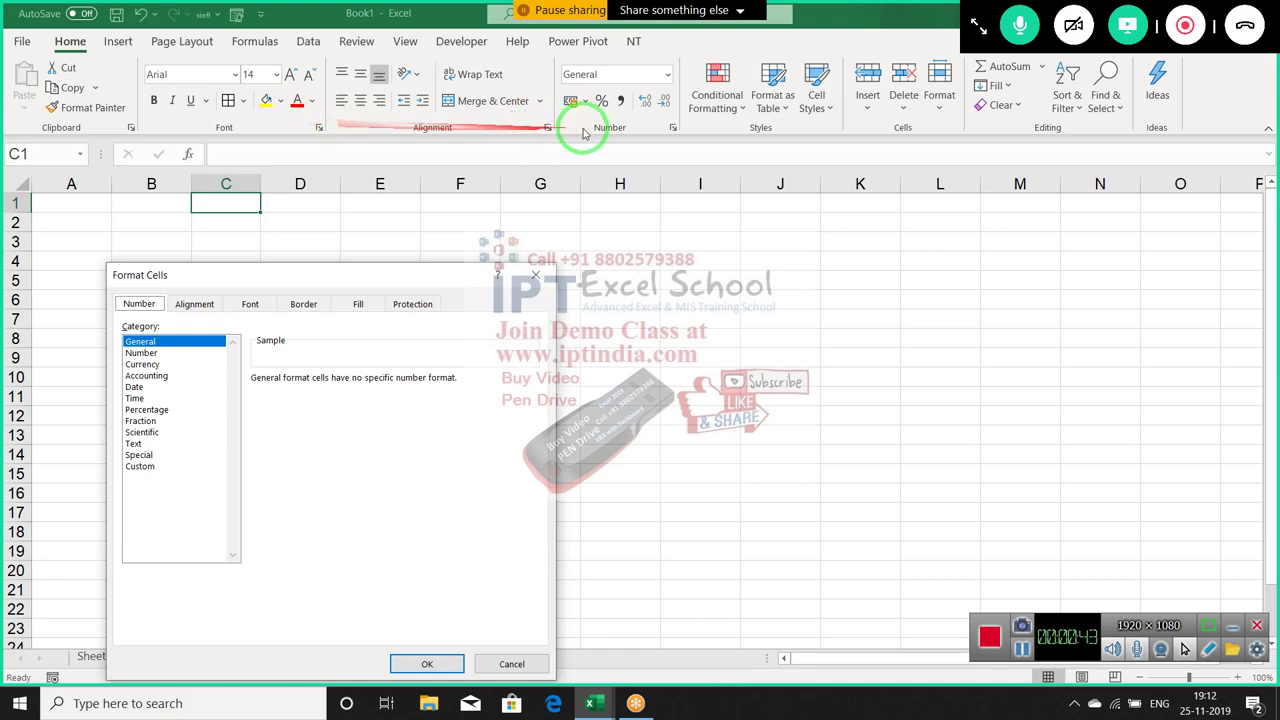
Centre the Format Cells dialog and view each tab from Number through Protection
left_click_drag(355, 274, 620, 173)
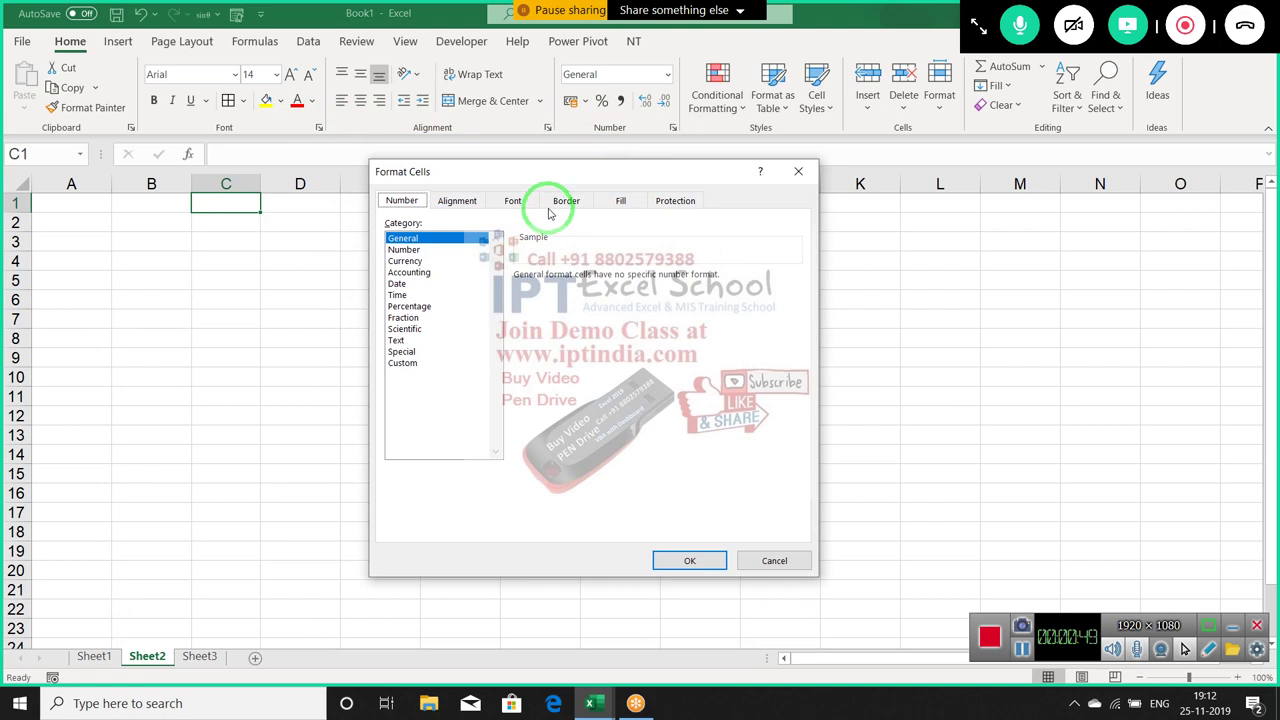
left_click(395, 204)
left_click(452, 202)
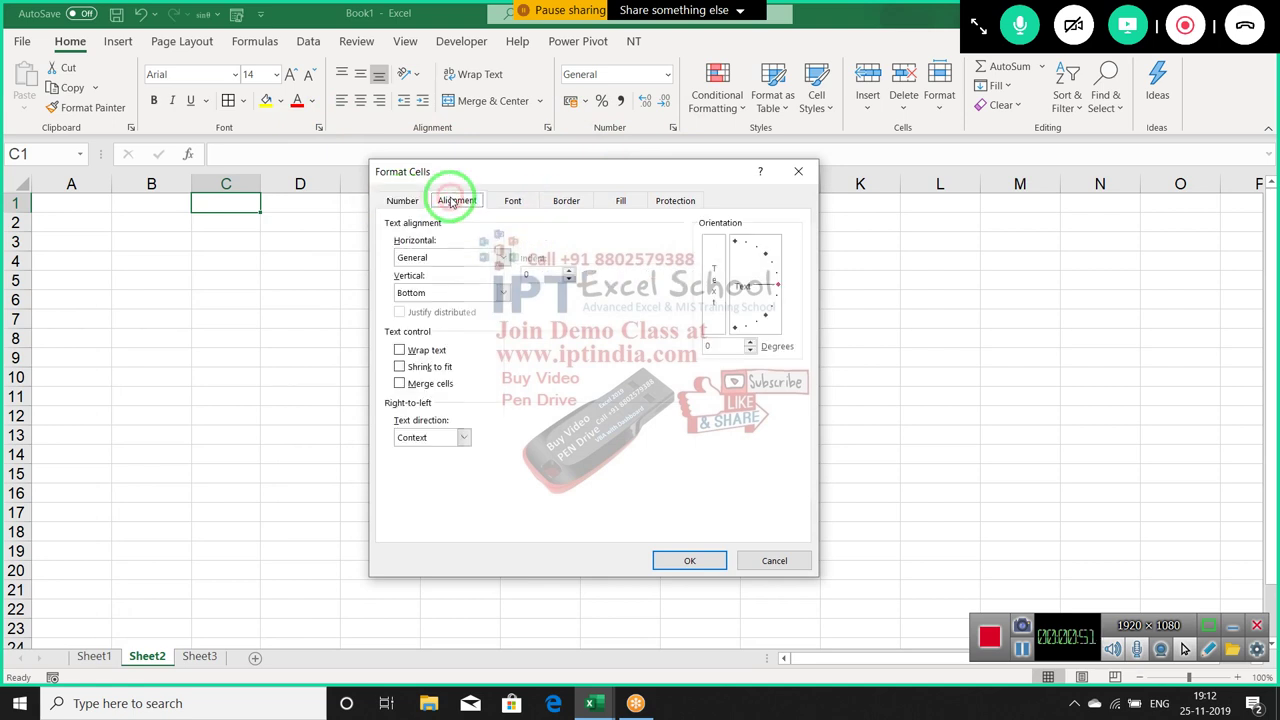
left_click(513, 201)
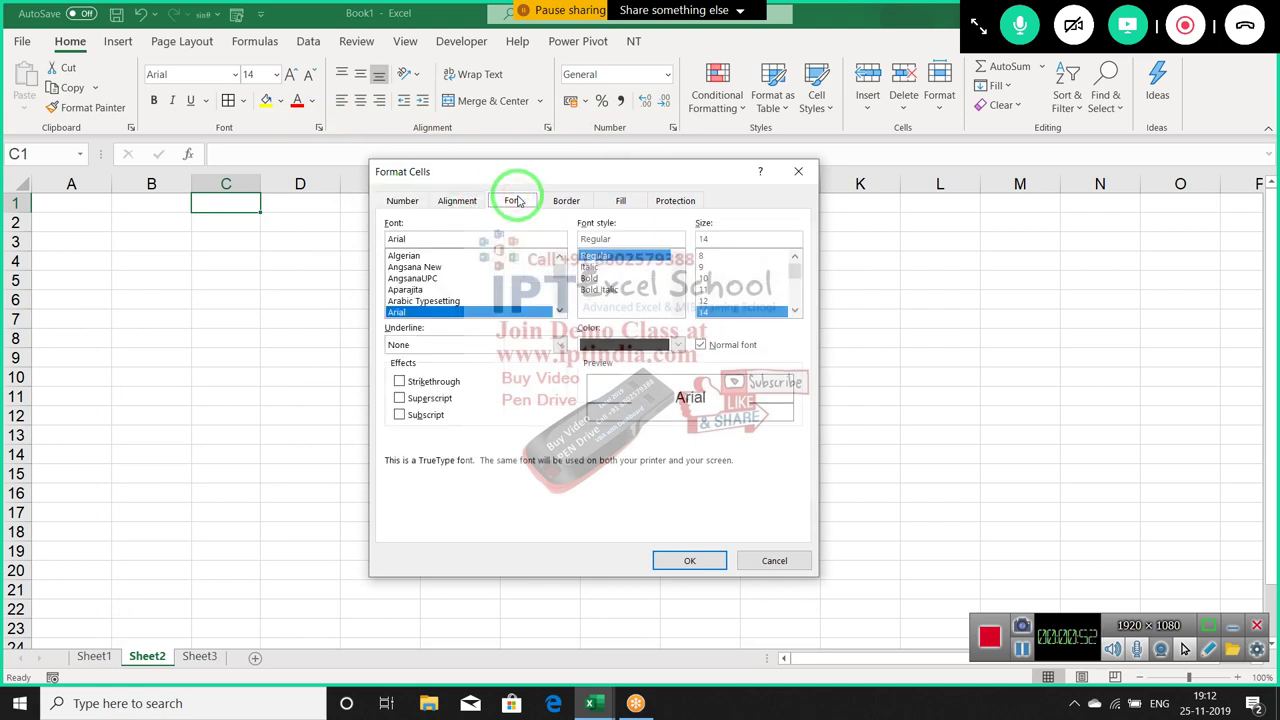
left_click(586, 200)
left_click(616, 203)
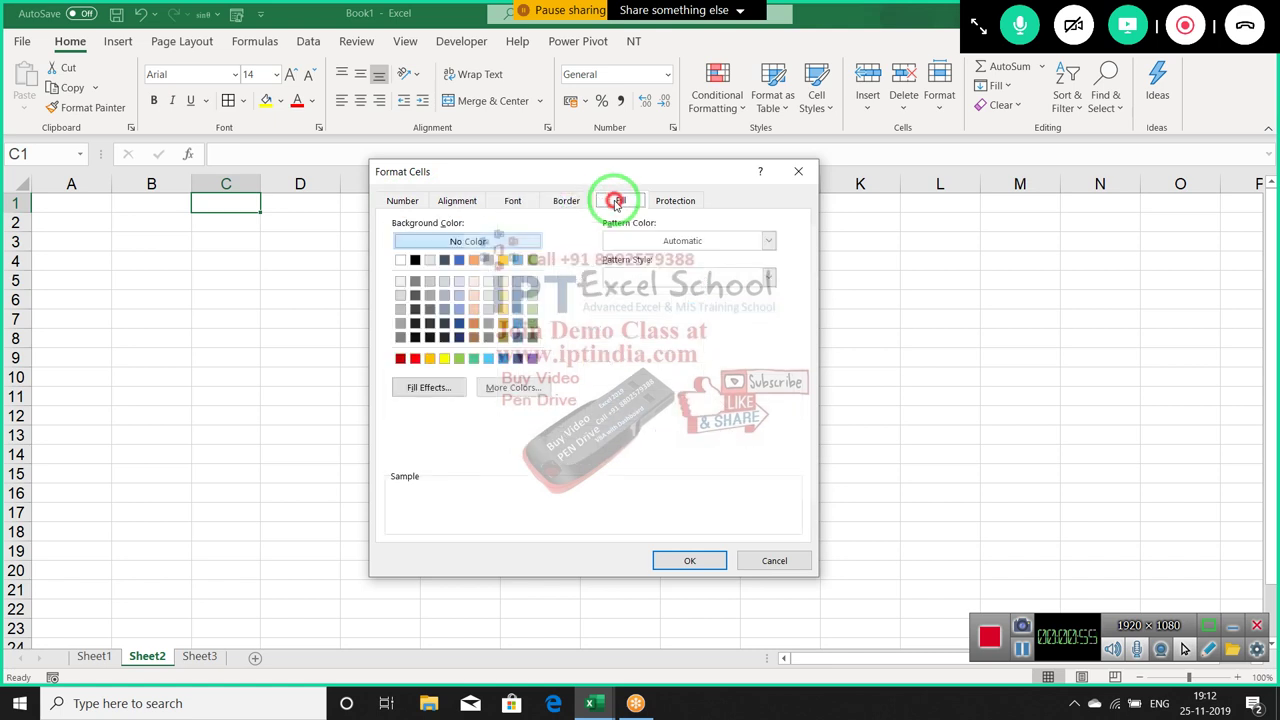
left_click(668, 203)
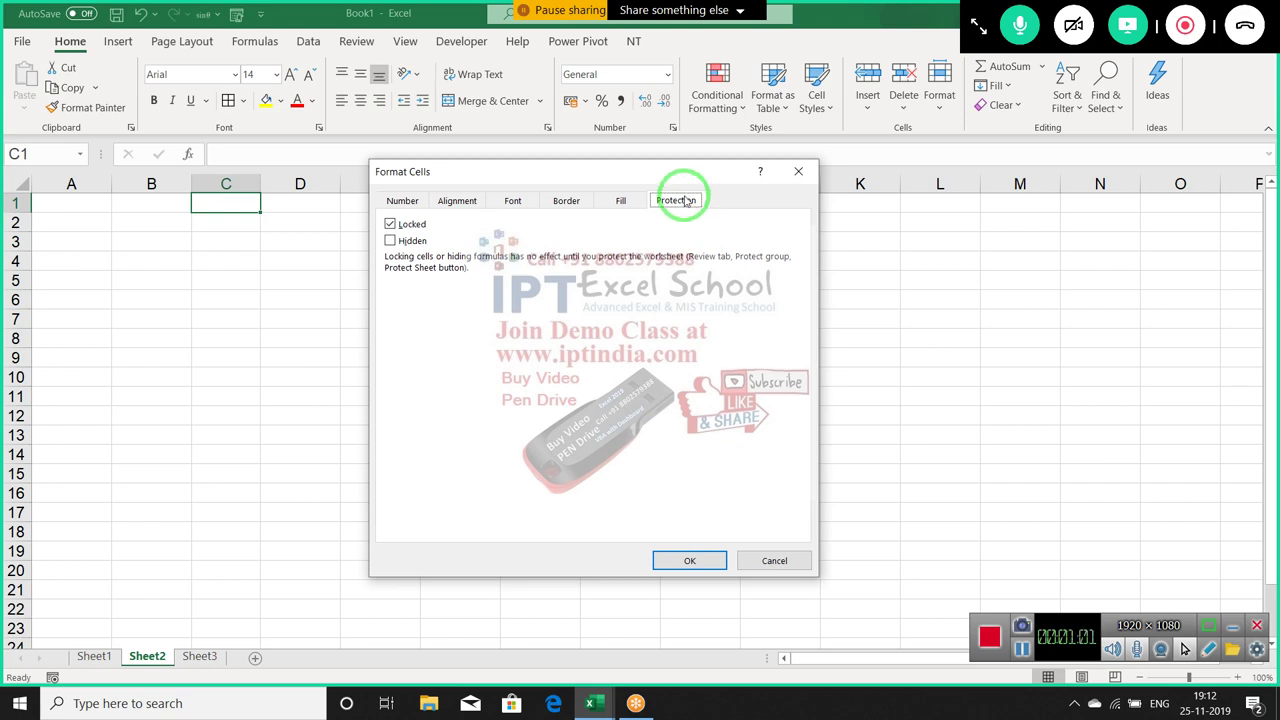
Reposition the dialog and revisit the Number, Alignment and Font tabs
left_click(408, 203)
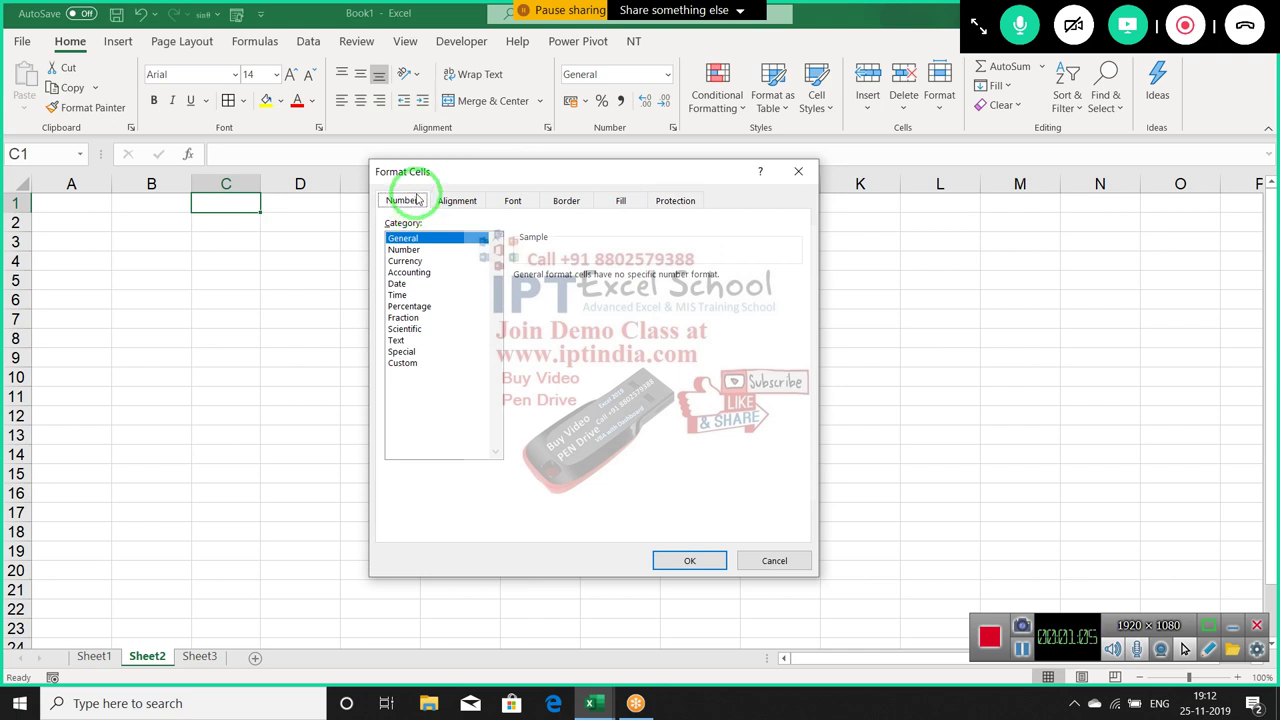
left_click_drag(614, 200, 464, 210)
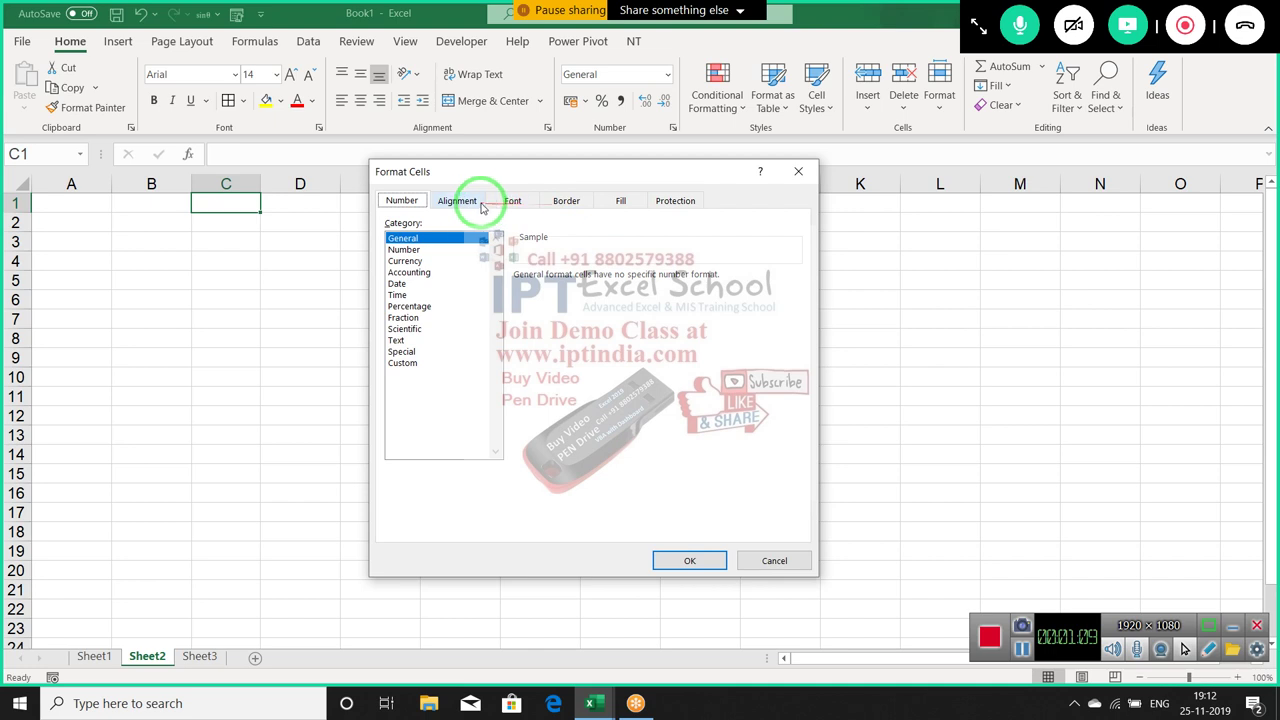
left_click(458, 202)
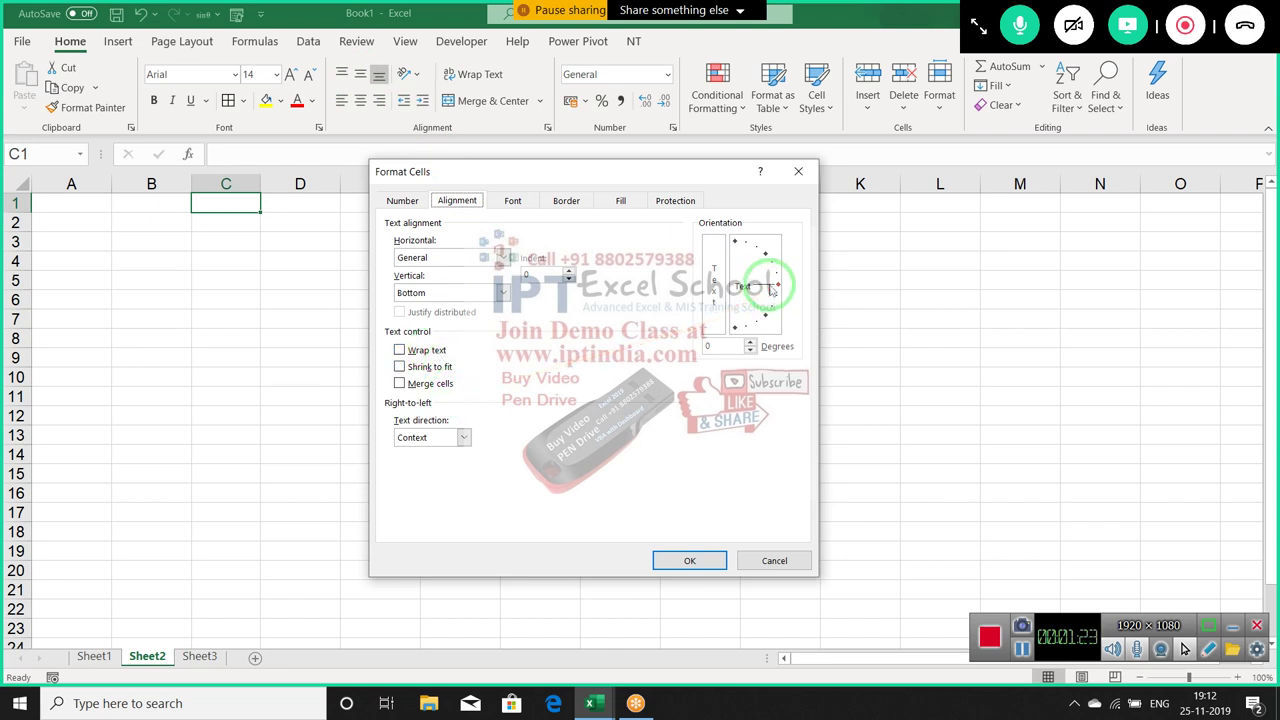
left_click(512, 200)
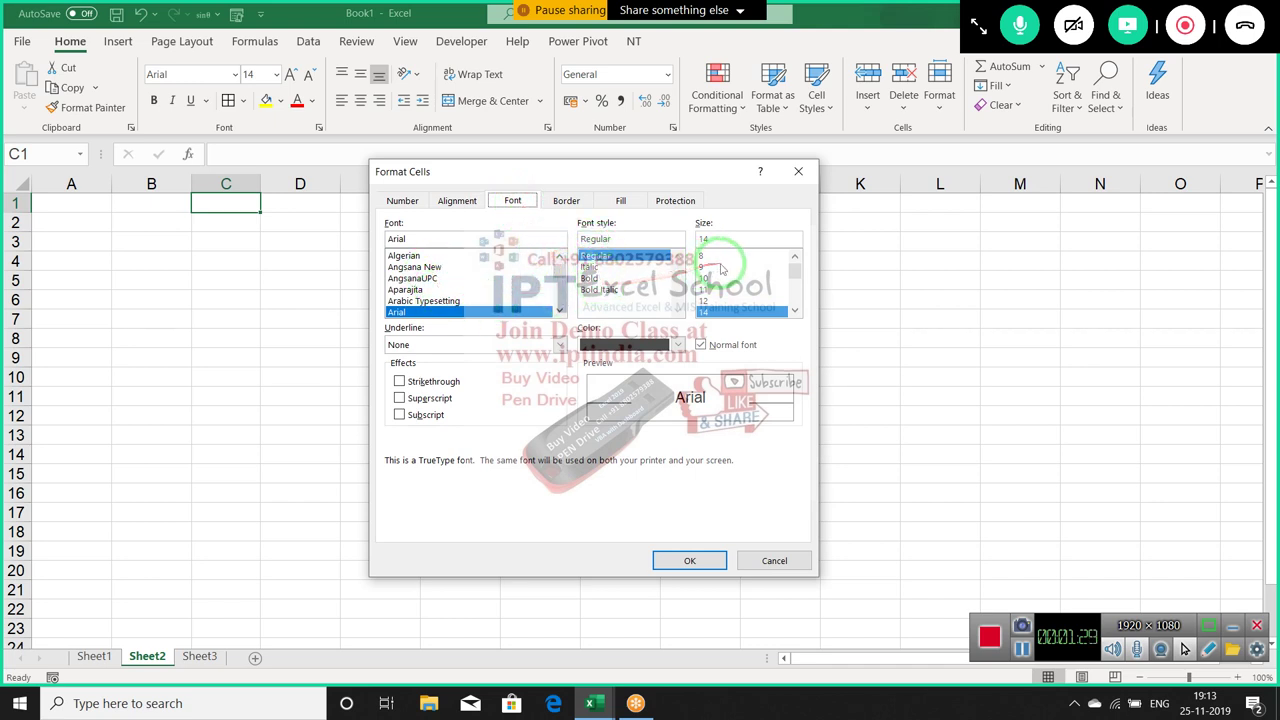
Browse the Font tab's colour and underline lists, then cancel the dialog unchanged
scroll(740, 280, "down", 1)
left_click(643, 347)
left_click(643, 350)
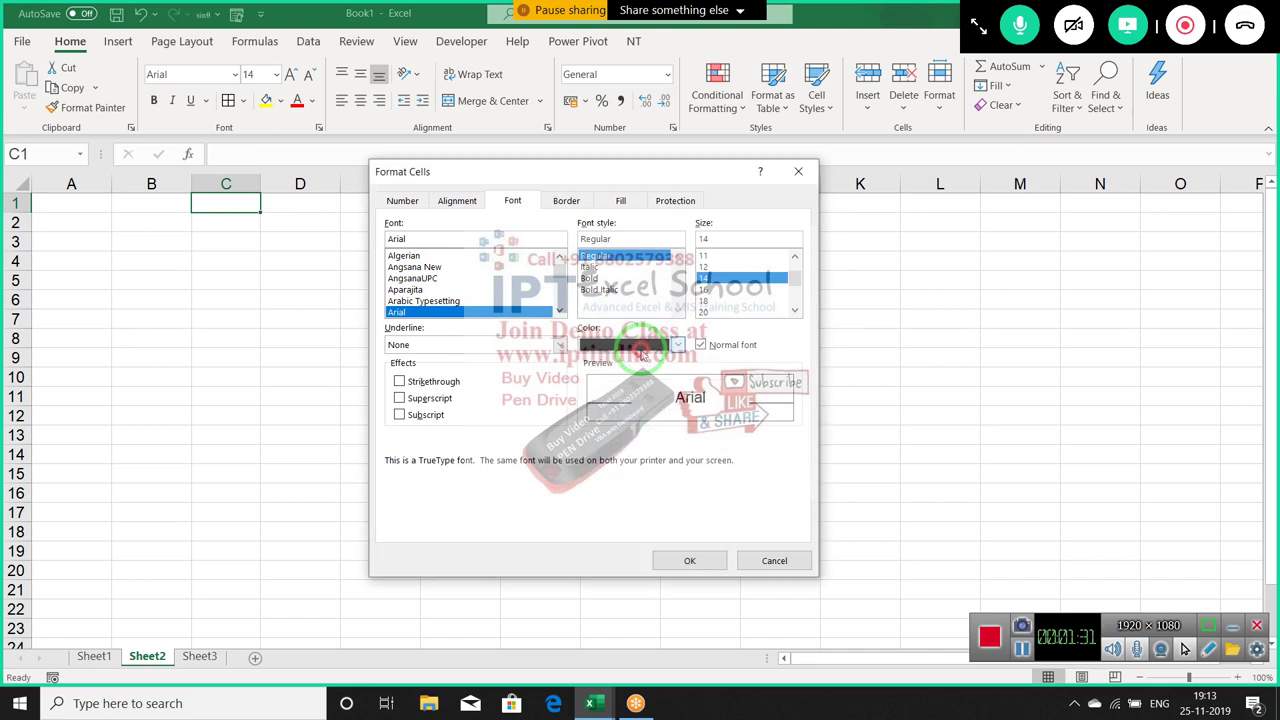
left_click(466, 347)
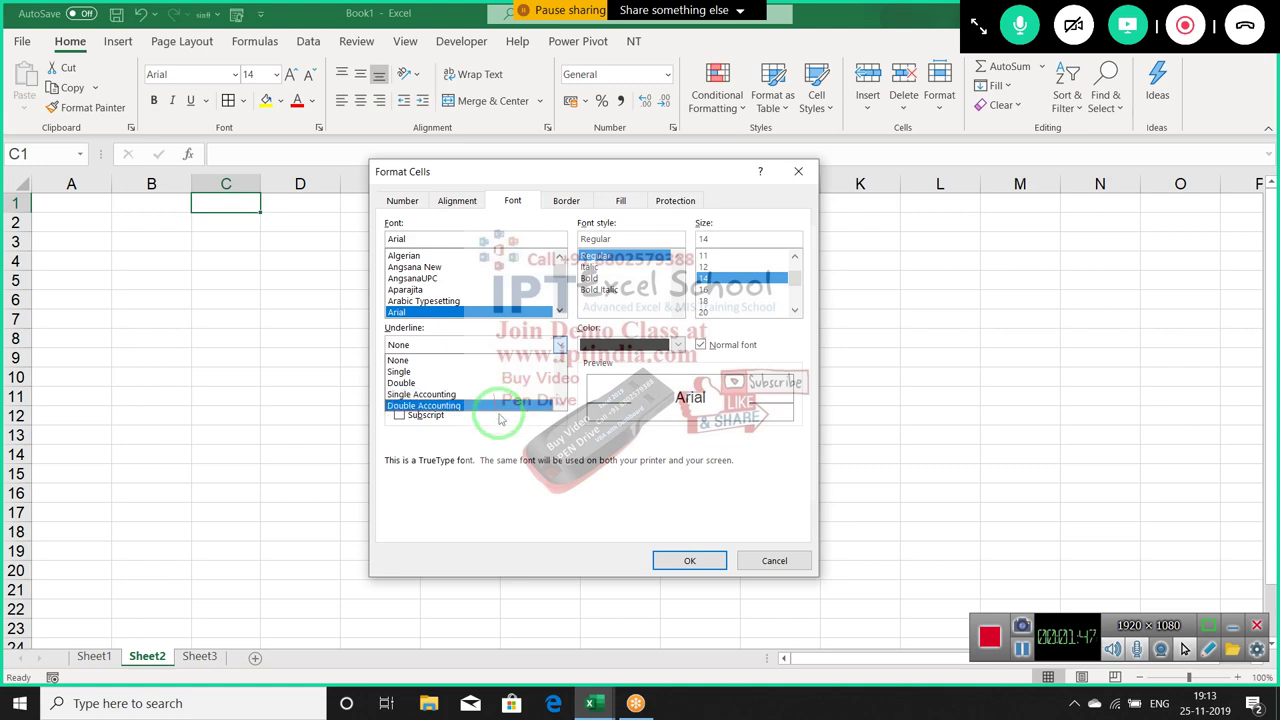
left_click(497, 400)
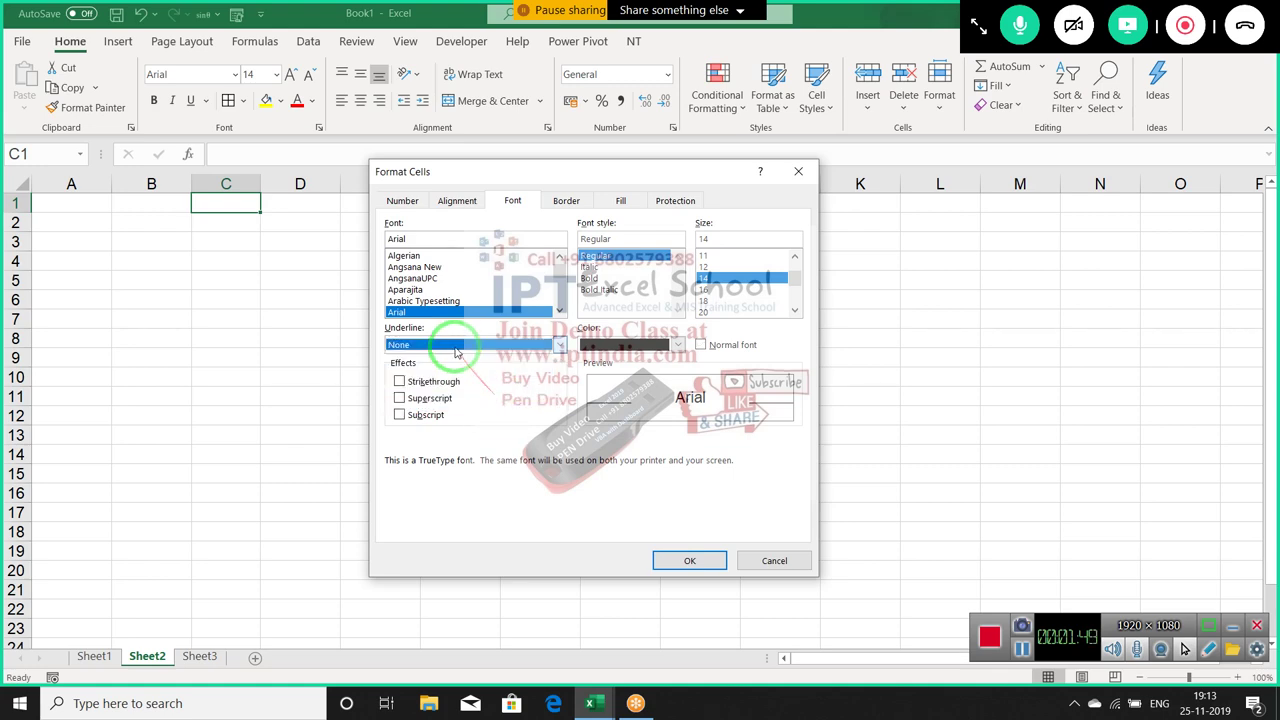
key("Escape")
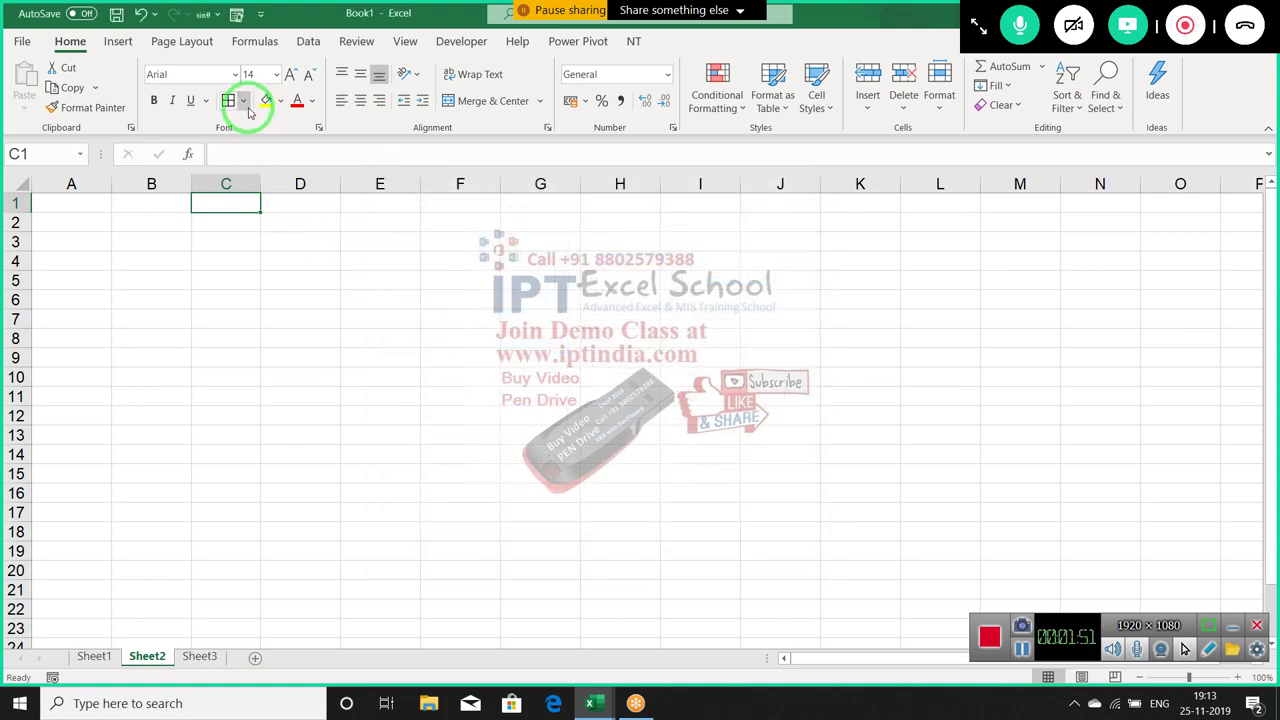
Enter 14525 in cell C3 on Sheet2
left_click(242, 101)
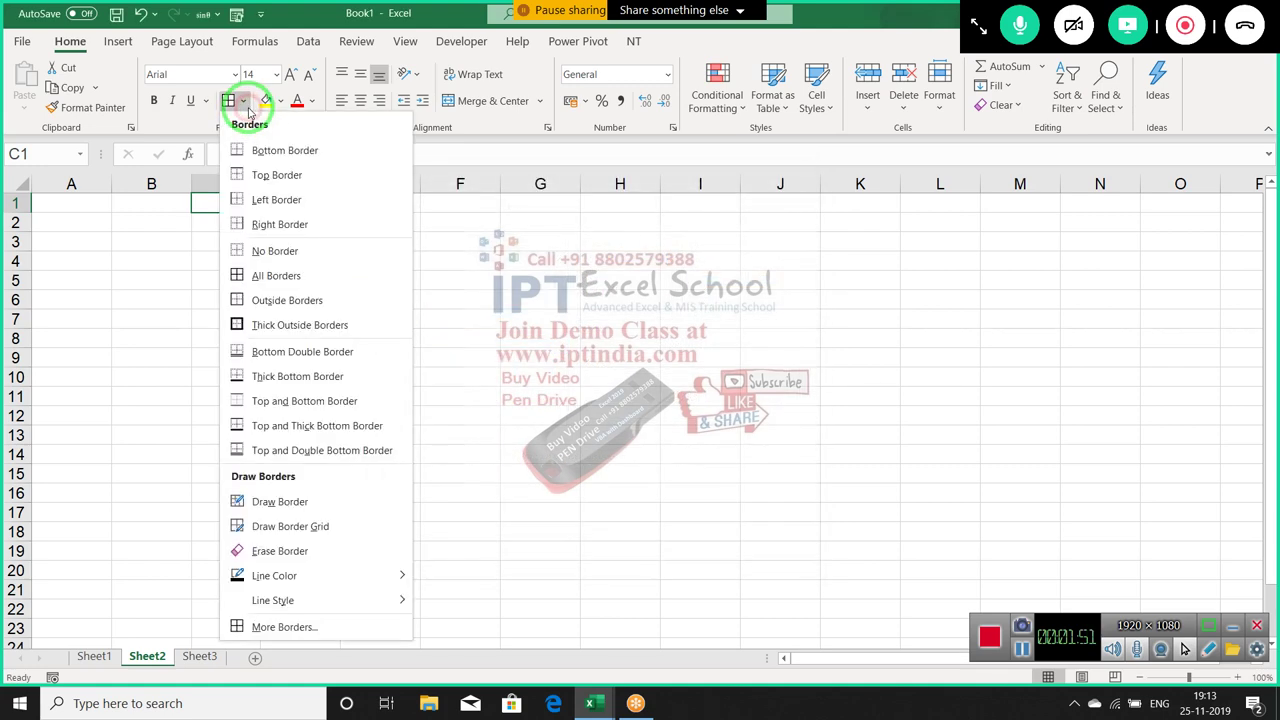
left_click(198, 226)
left_click(203, 233)
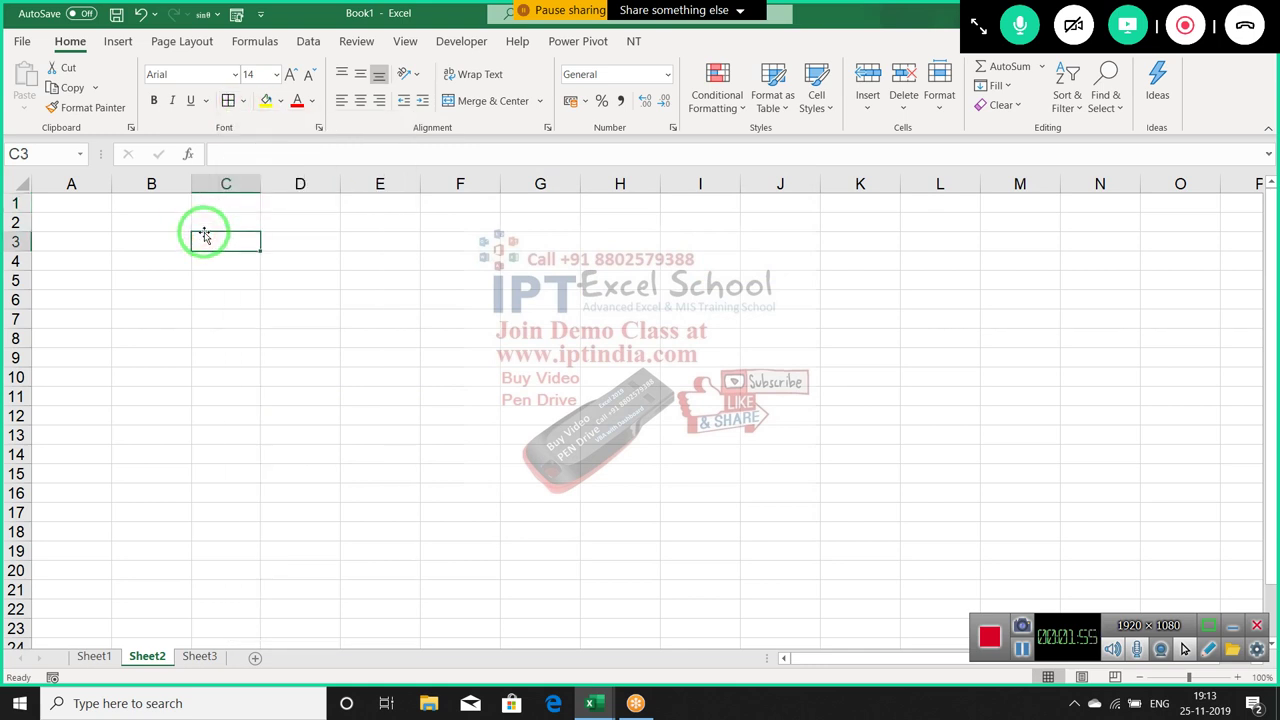
type("14525")
key("Return")
Underline 14525 in C3 with the Home tab Underline button
left_click(205, 240)
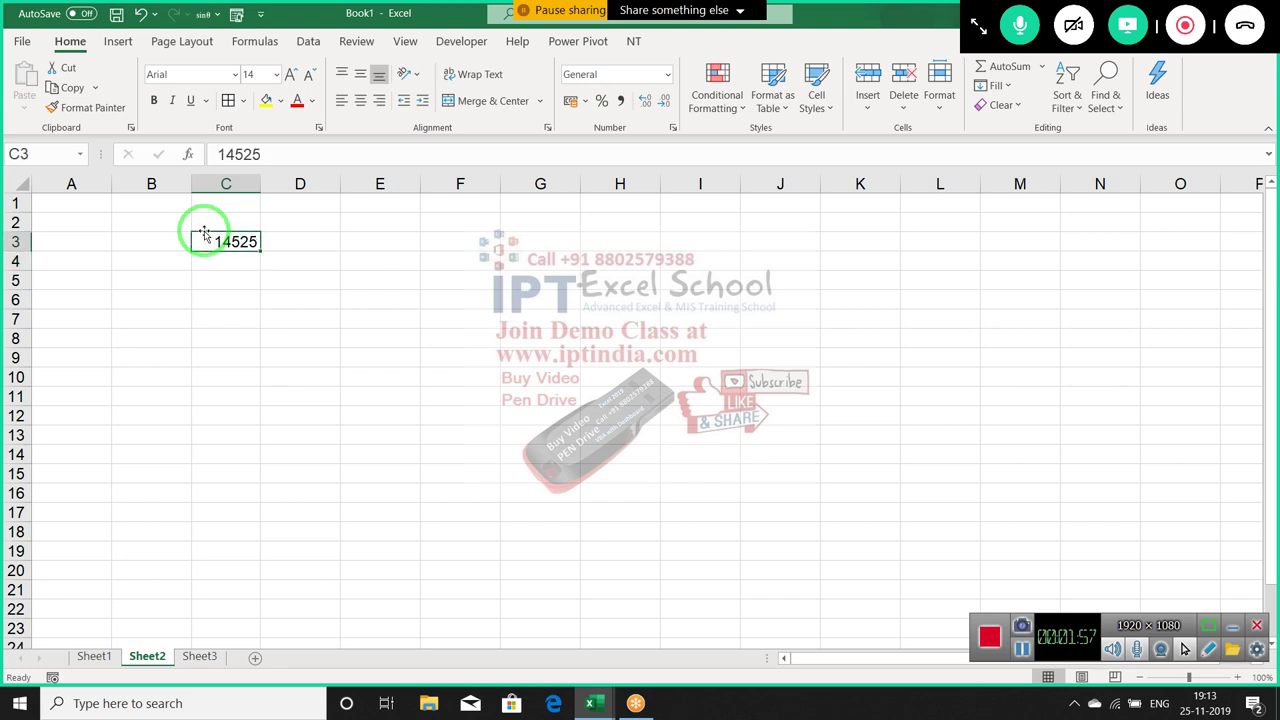
left_click(191, 94)
left_click(496, 222)
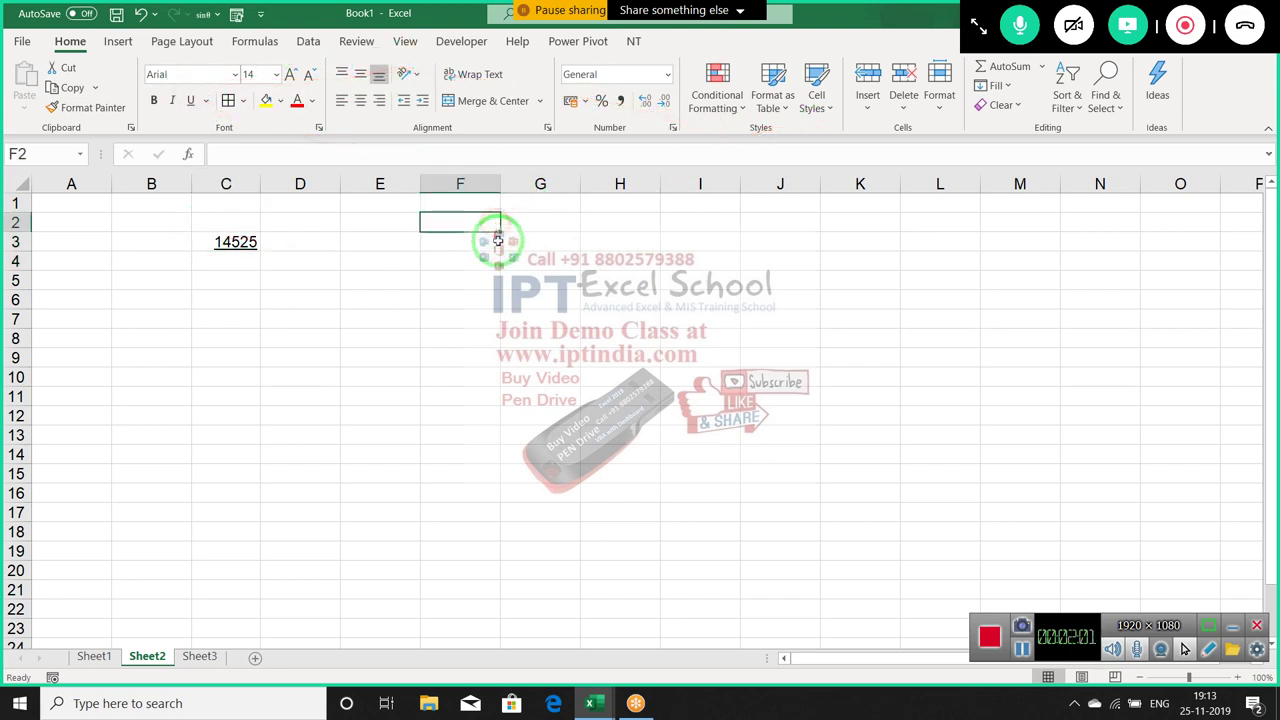
left_click(207, 101)
Apply Double Underline and drag row 3 much taller
left_click(226, 148)
left_click(262, 277)
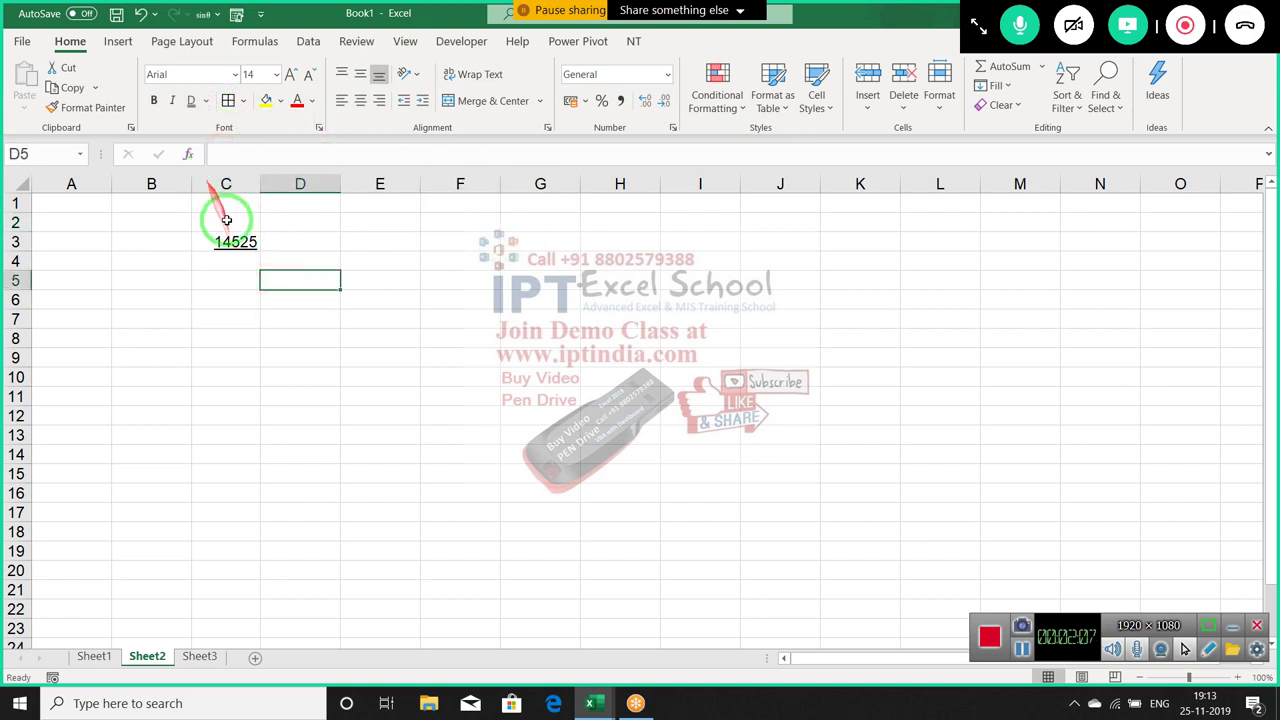
left_click(224, 218)
left_click_drag(17, 258, 20, 294)
Replace the underlined entry in C3 with 15453
left_click(206, 272)
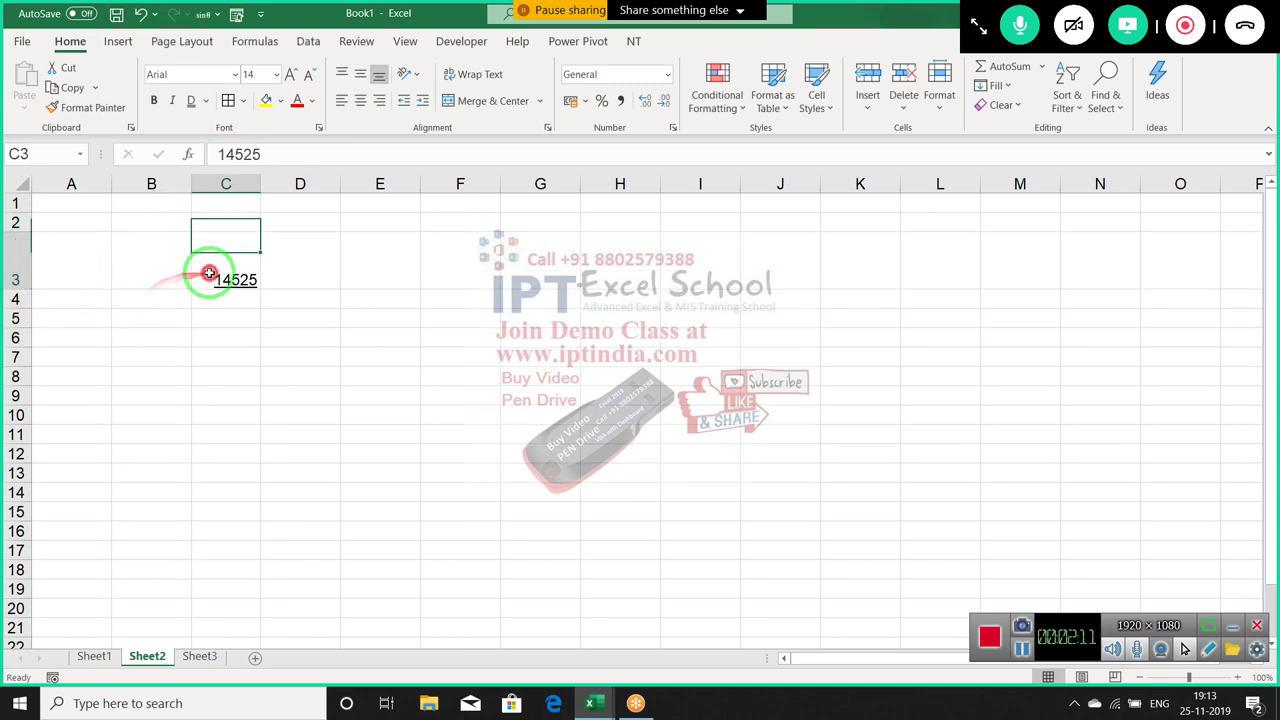
left_click(294, 271)
left_click(236, 279)
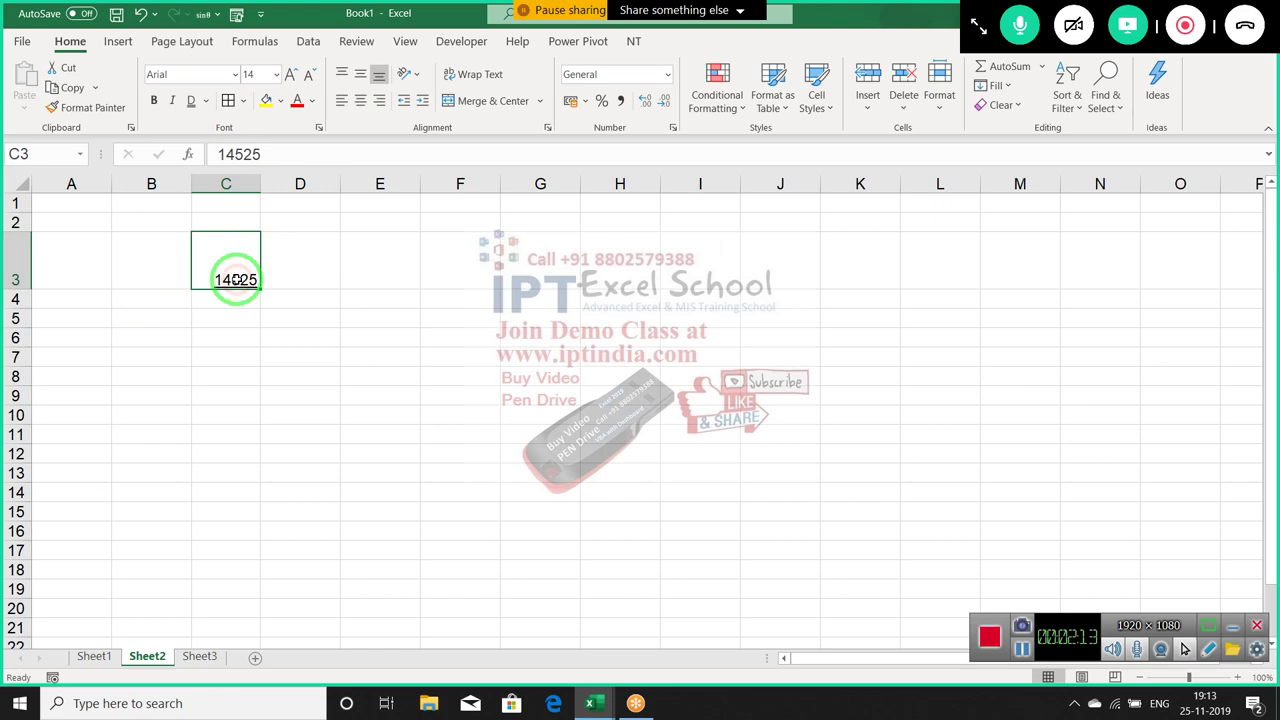
type("dasdsq")
left_click(228, 317)
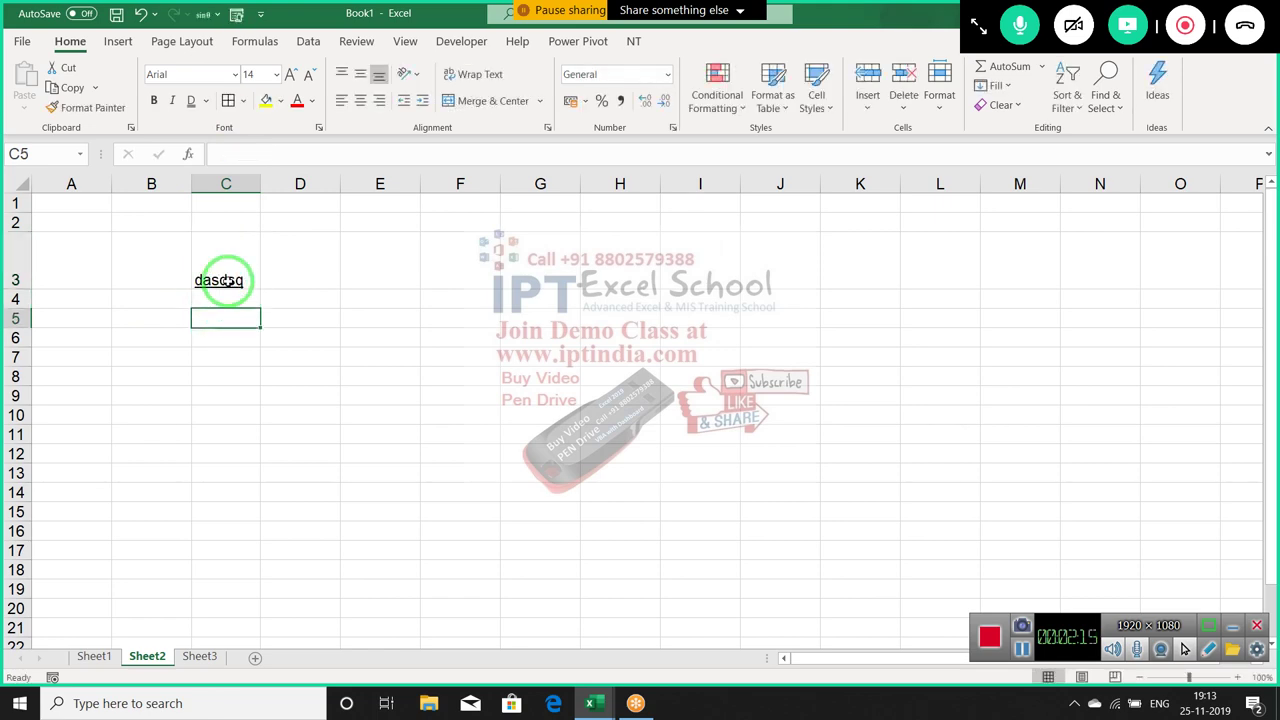
scroll(250, 318, "up", 3, "ctrl")
scroll(254, 321, "up", 2, "ctrl")
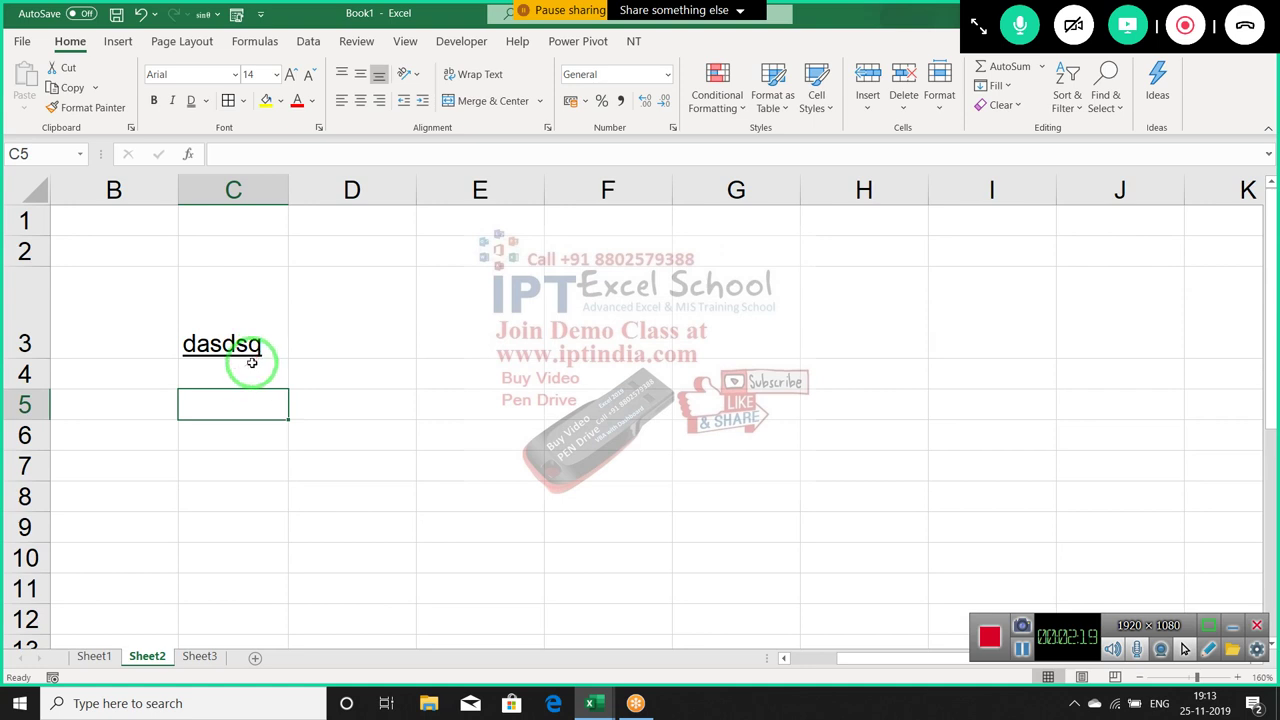
left_click(247, 334)
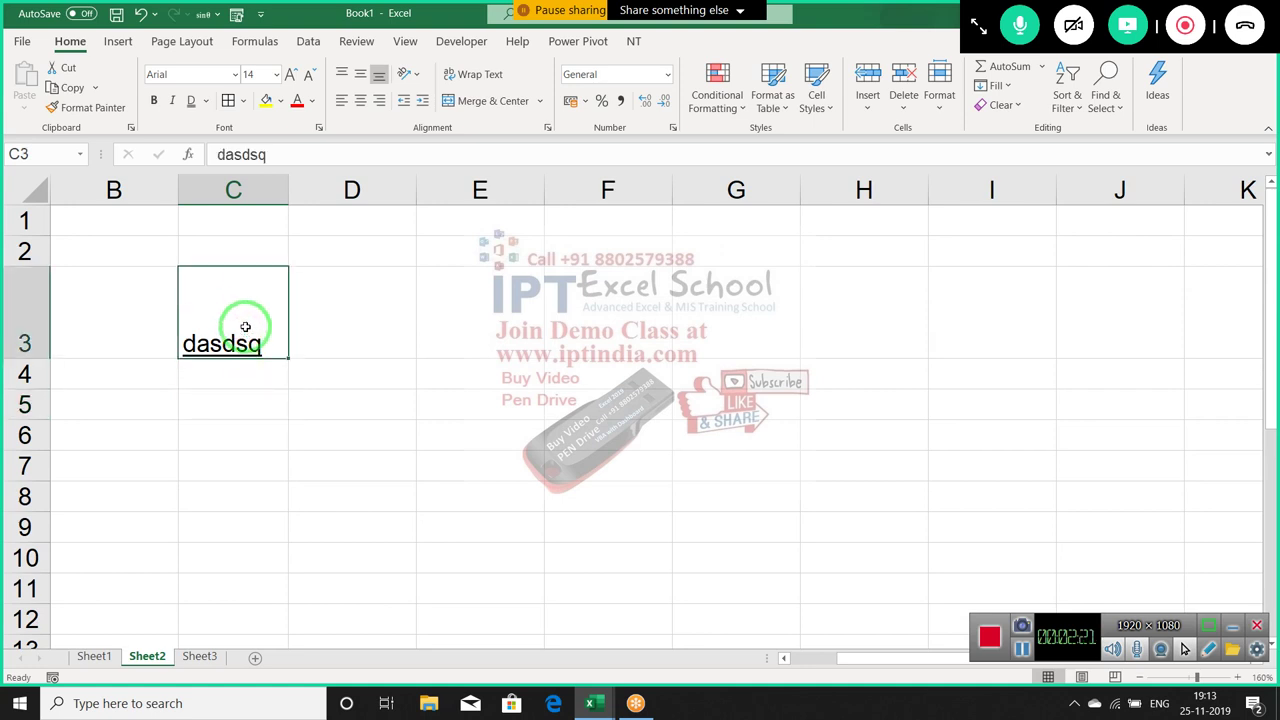
type("15453")
key("Return")
left_click(241, 322)
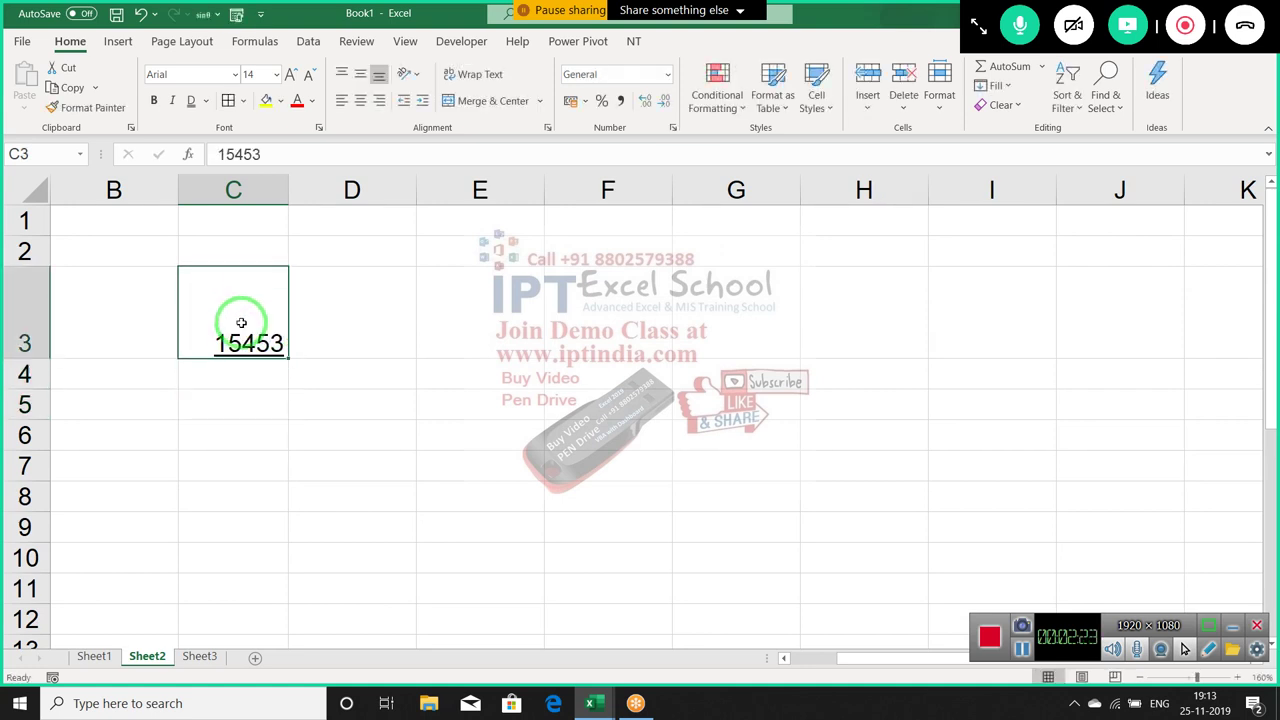
left_click(547, 127)
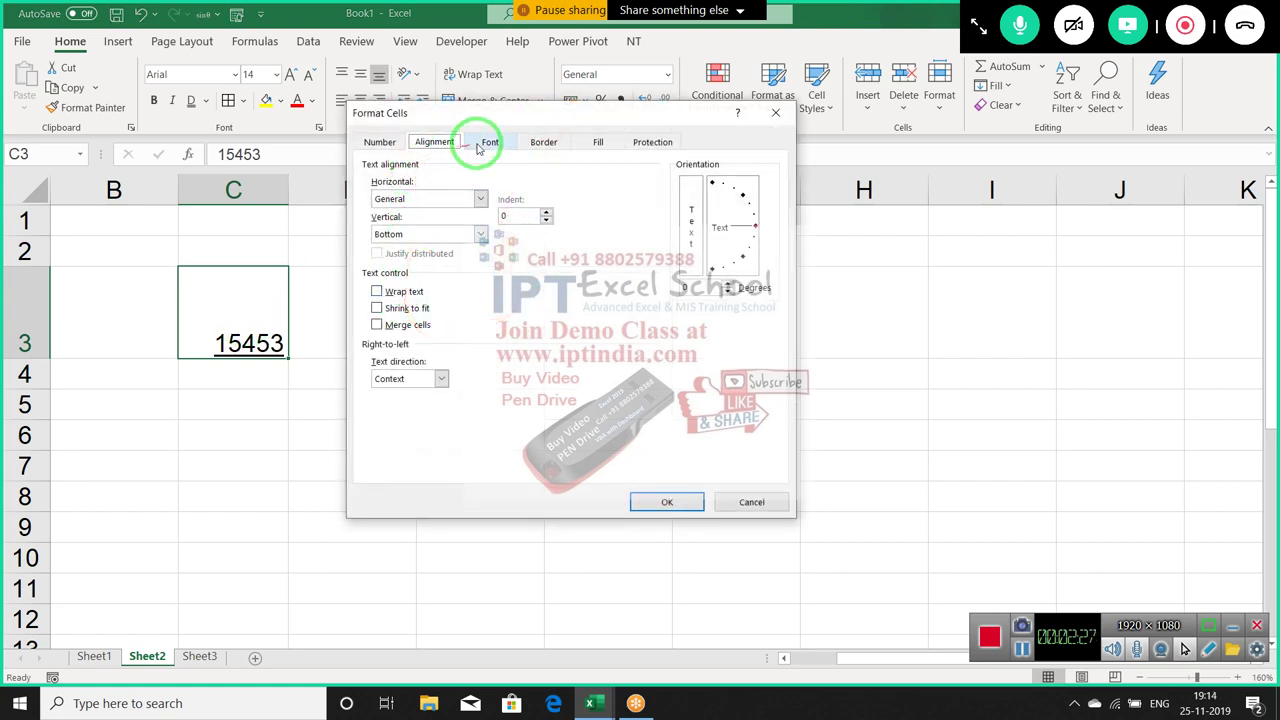
Apply a Single underline to 15453 in C3 from the Font tab
left_click(484, 141)
left_click(418, 288)
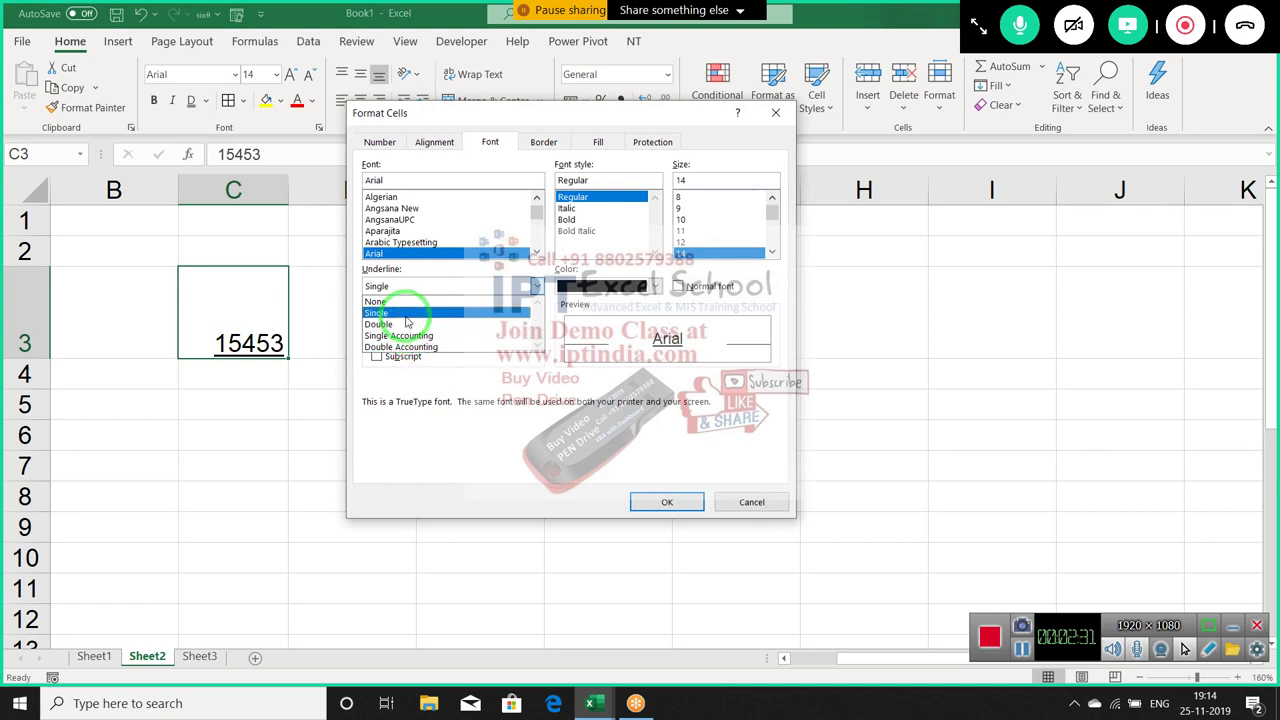
left_click(378, 312)
left_click(659, 502)
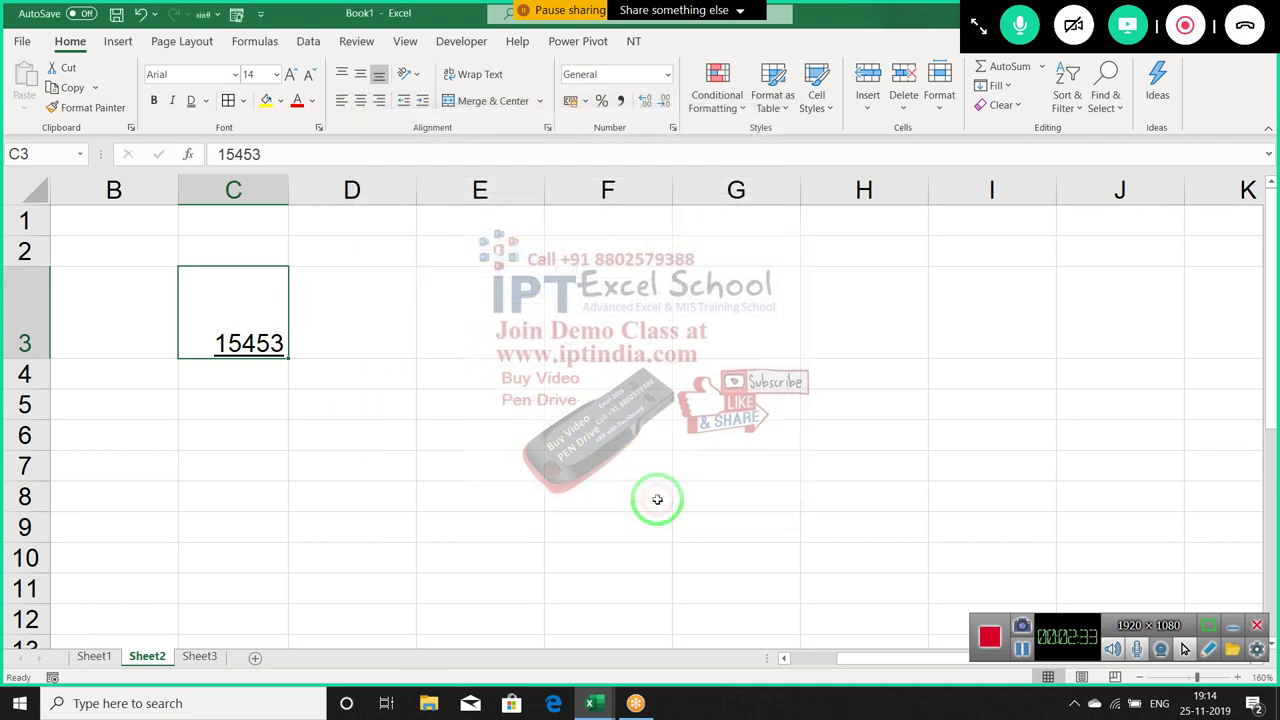
left_click(313, 402)
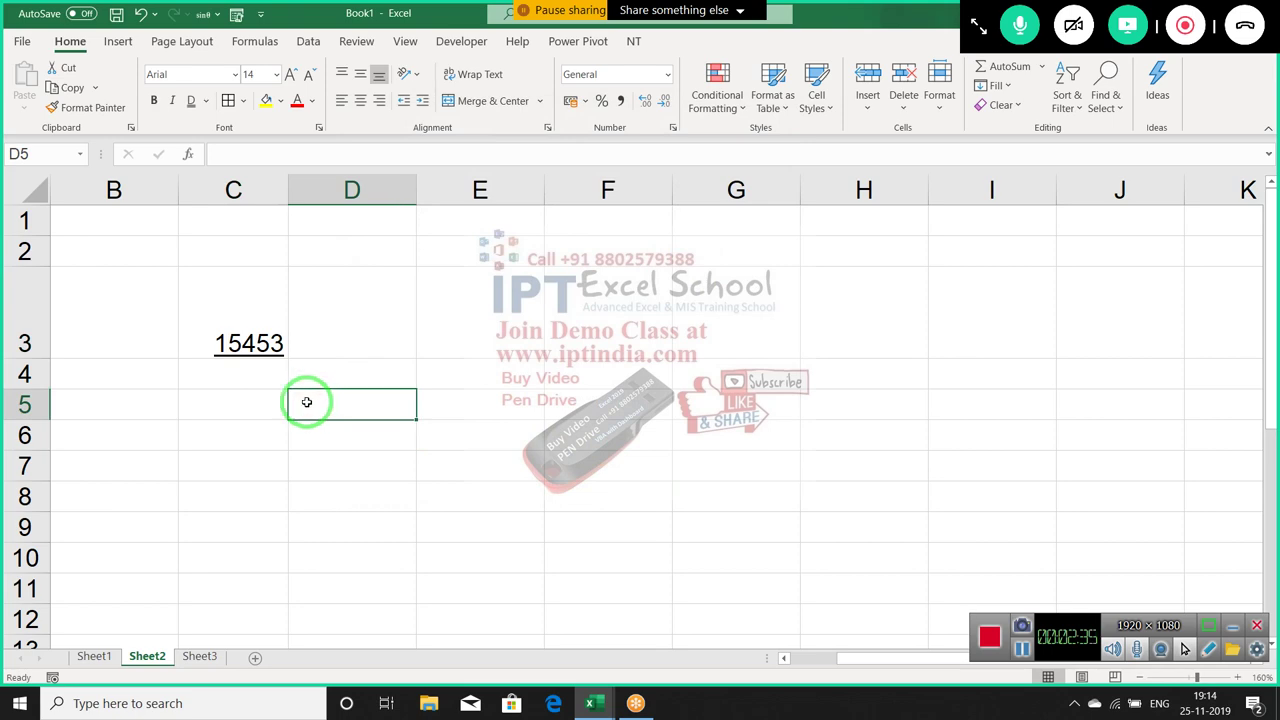
left_click(214, 340)
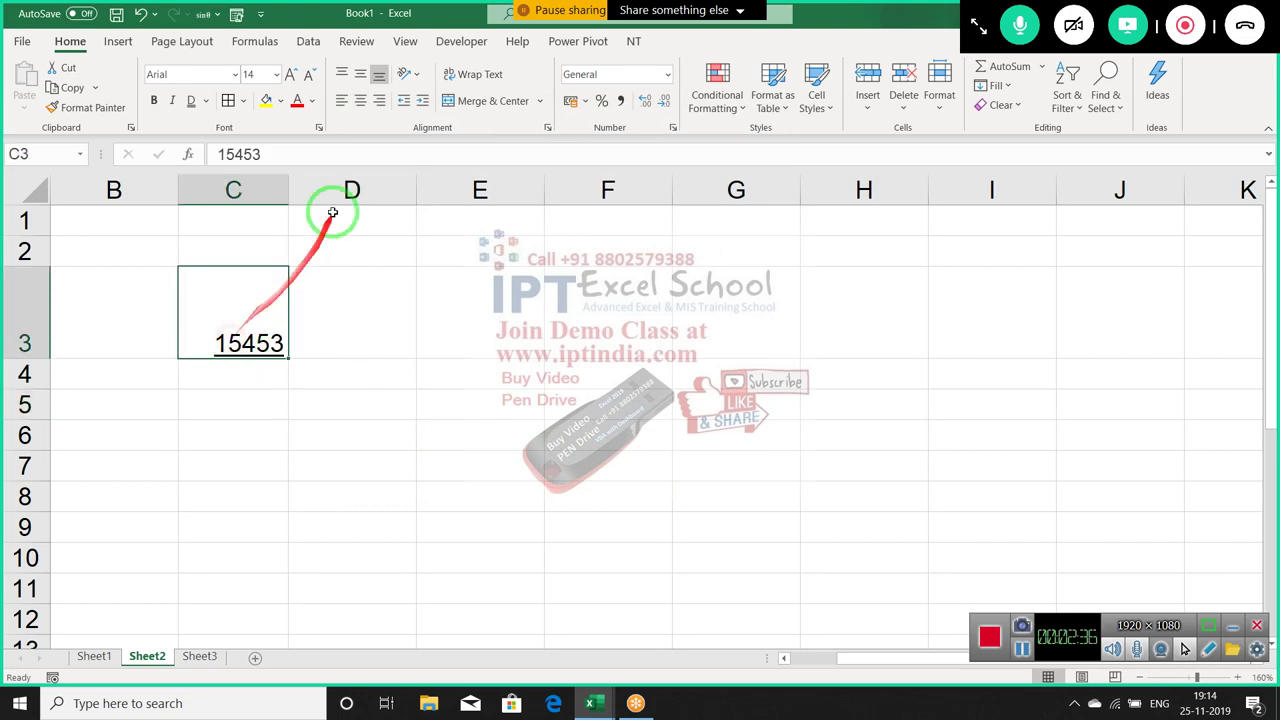
Reopen C3's font settings and try Single Accounting, None and Single underlines
left_click(318, 128)
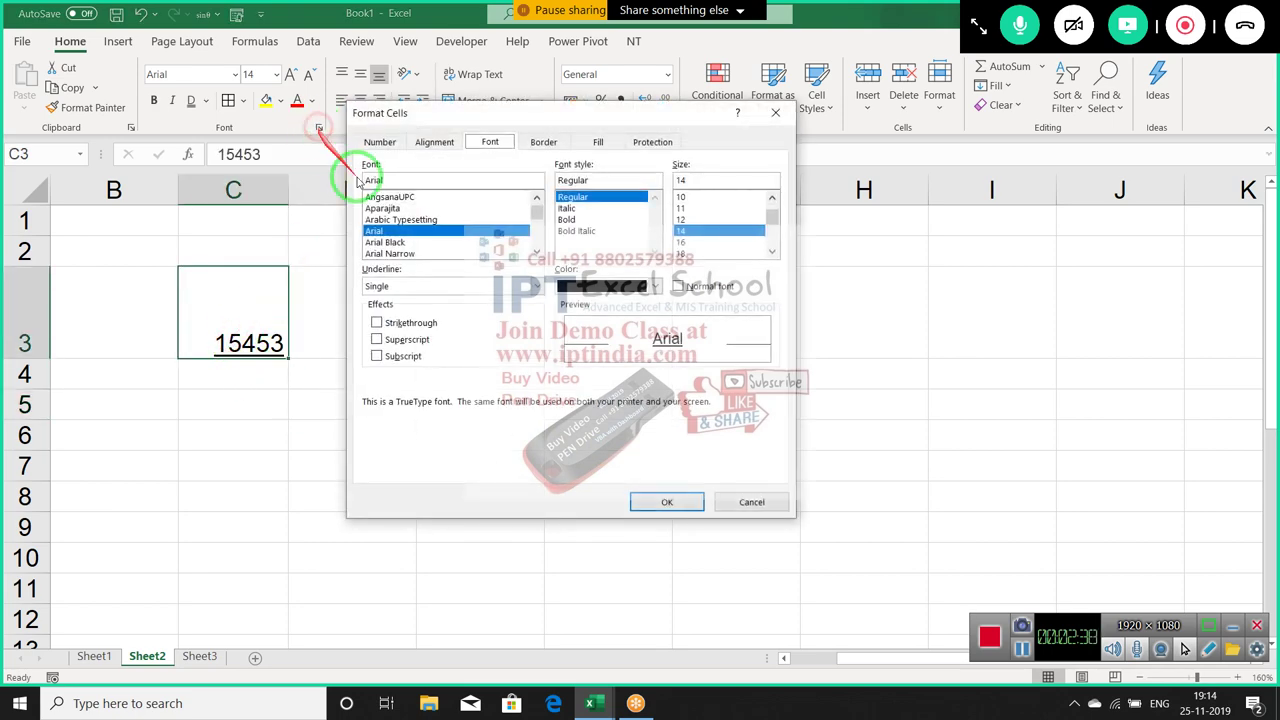
left_click(433, 288)
left_click(432, 330)
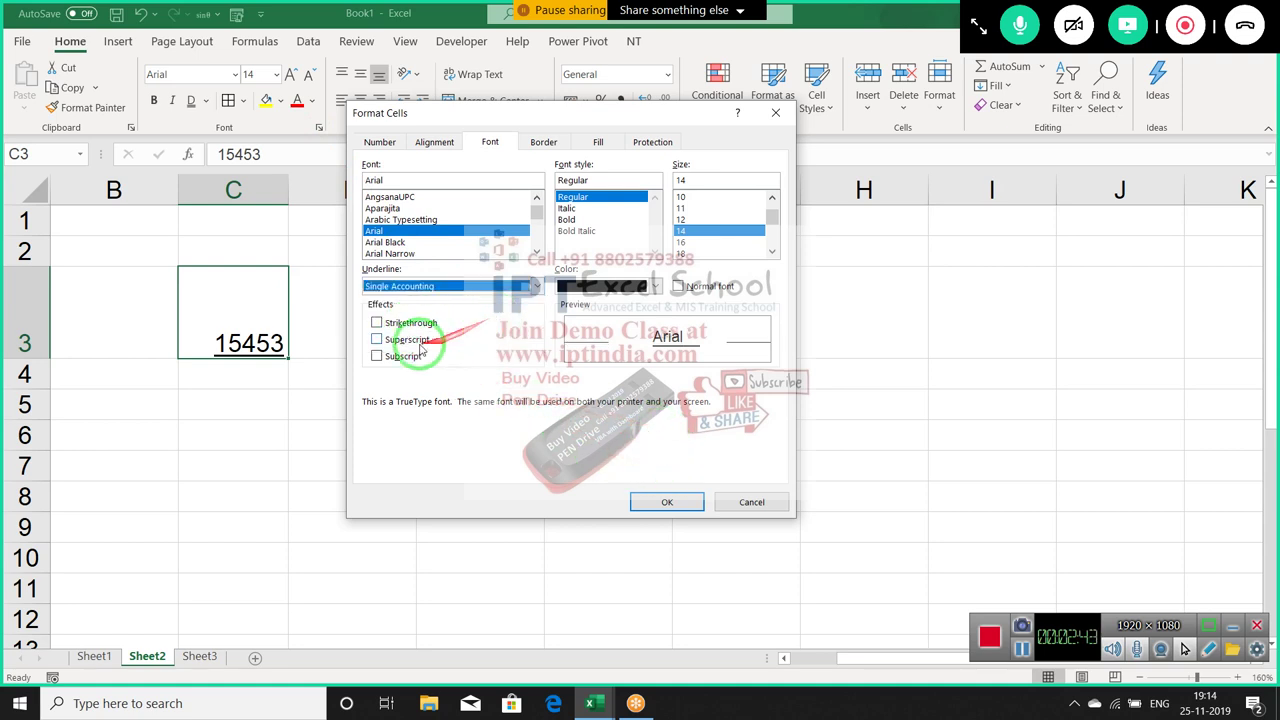
left_click(400, 286)
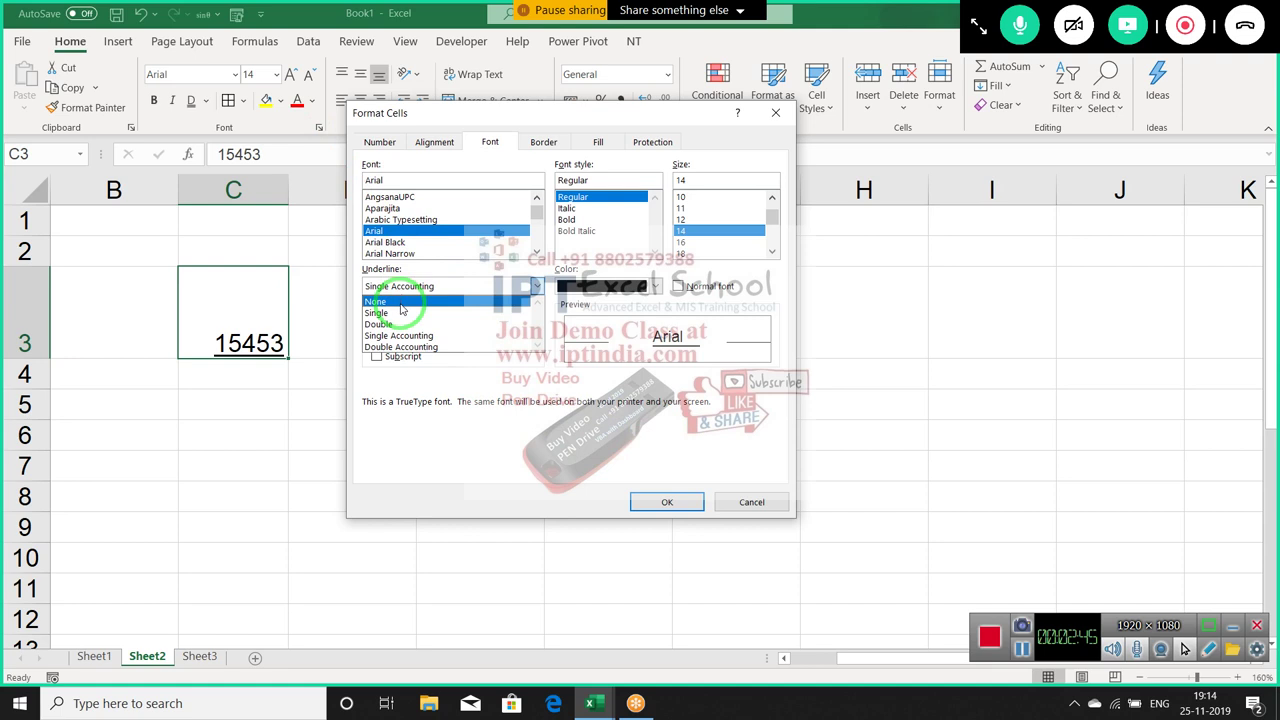
left_click(398, 302)
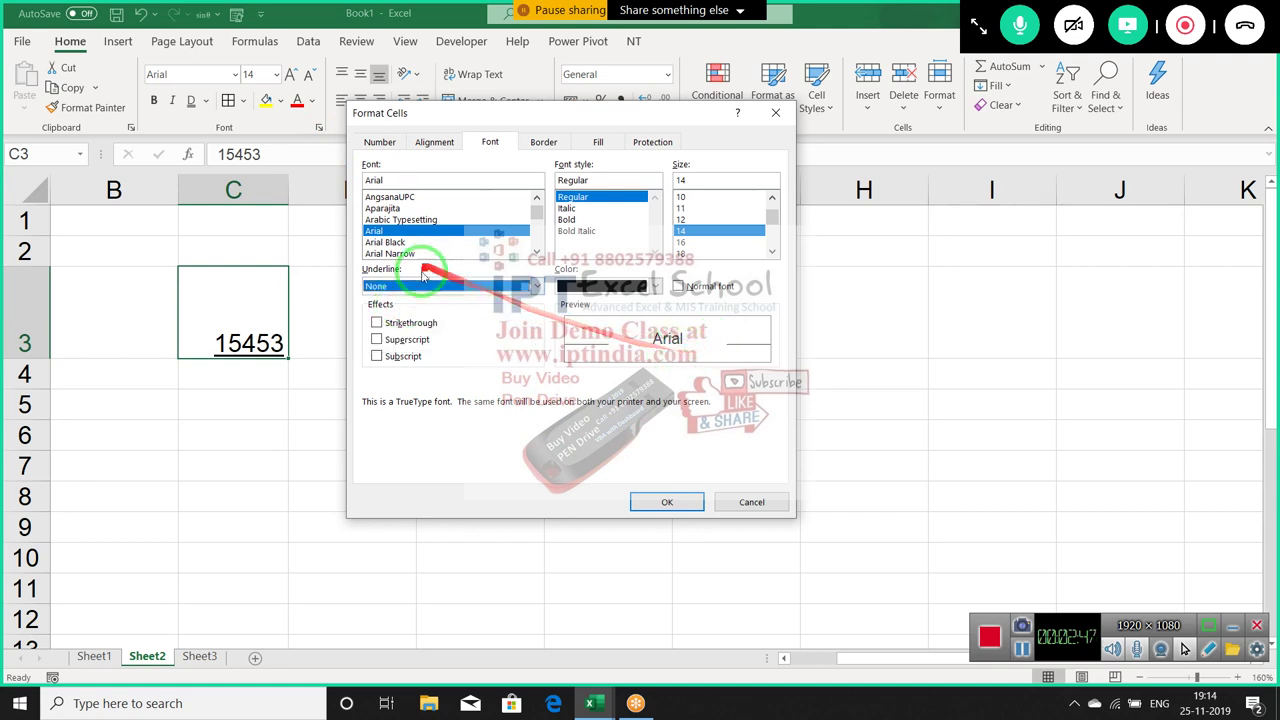
left_click(423, 287)
left_click(423, 313)
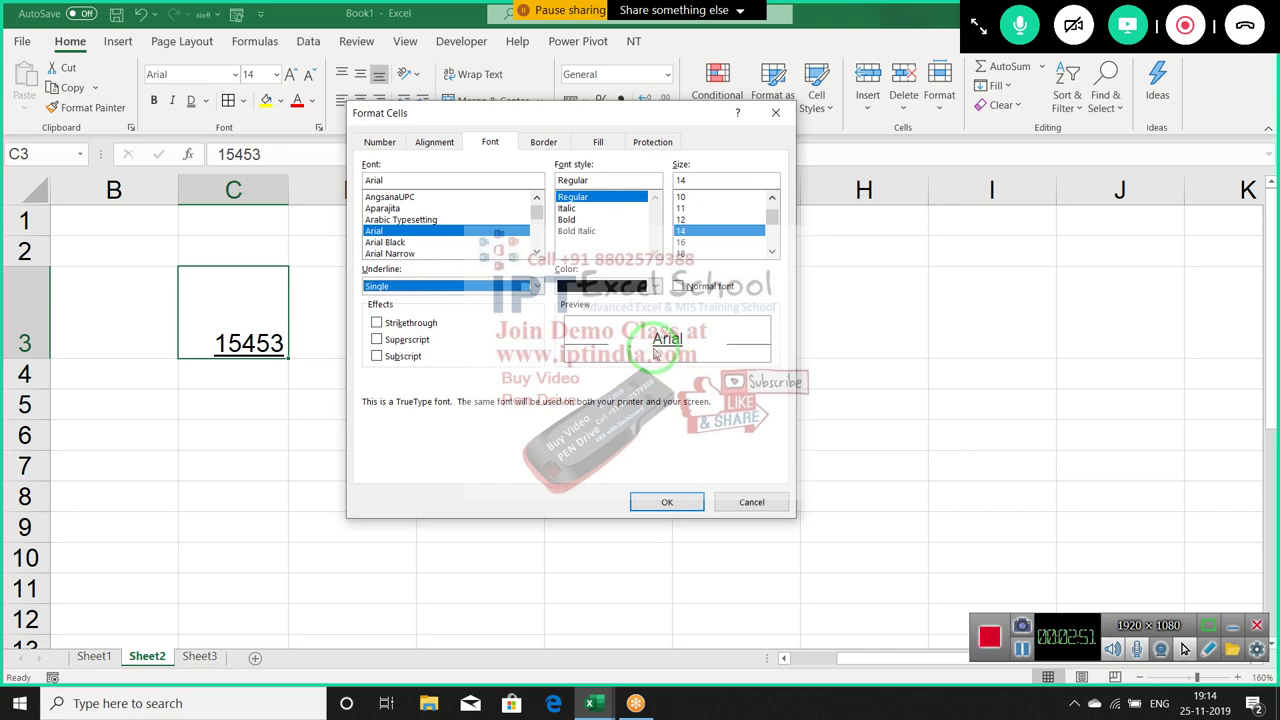
Compare Double and Single underlines, then apply Single Accounting to C3
left_click(495, 287)
left_click(495, 324)
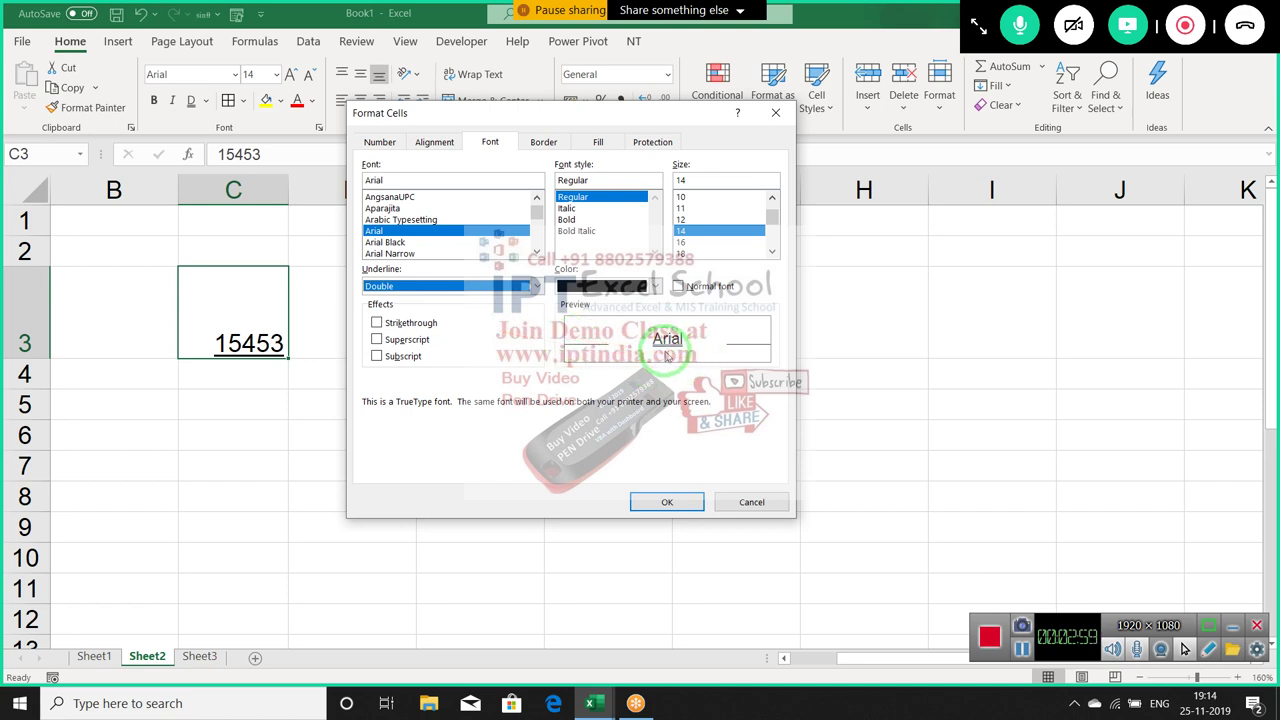
left_click(458, 287)
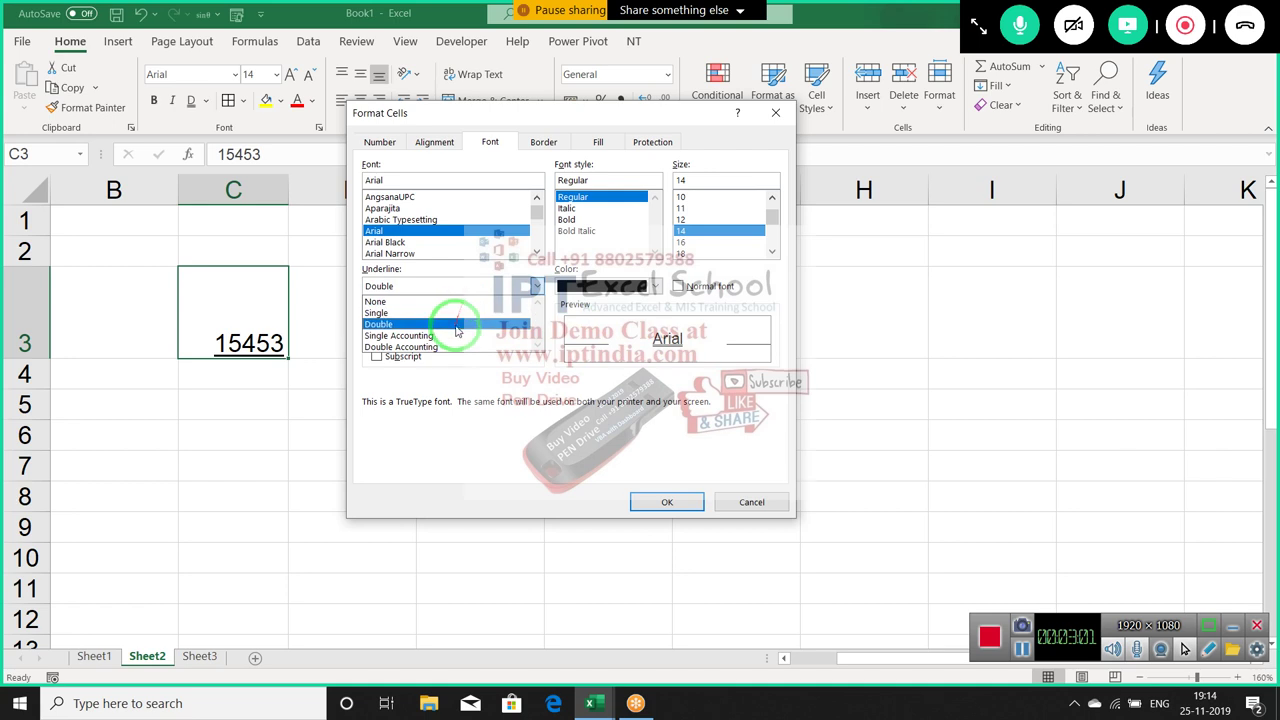
left_click(456, 312)
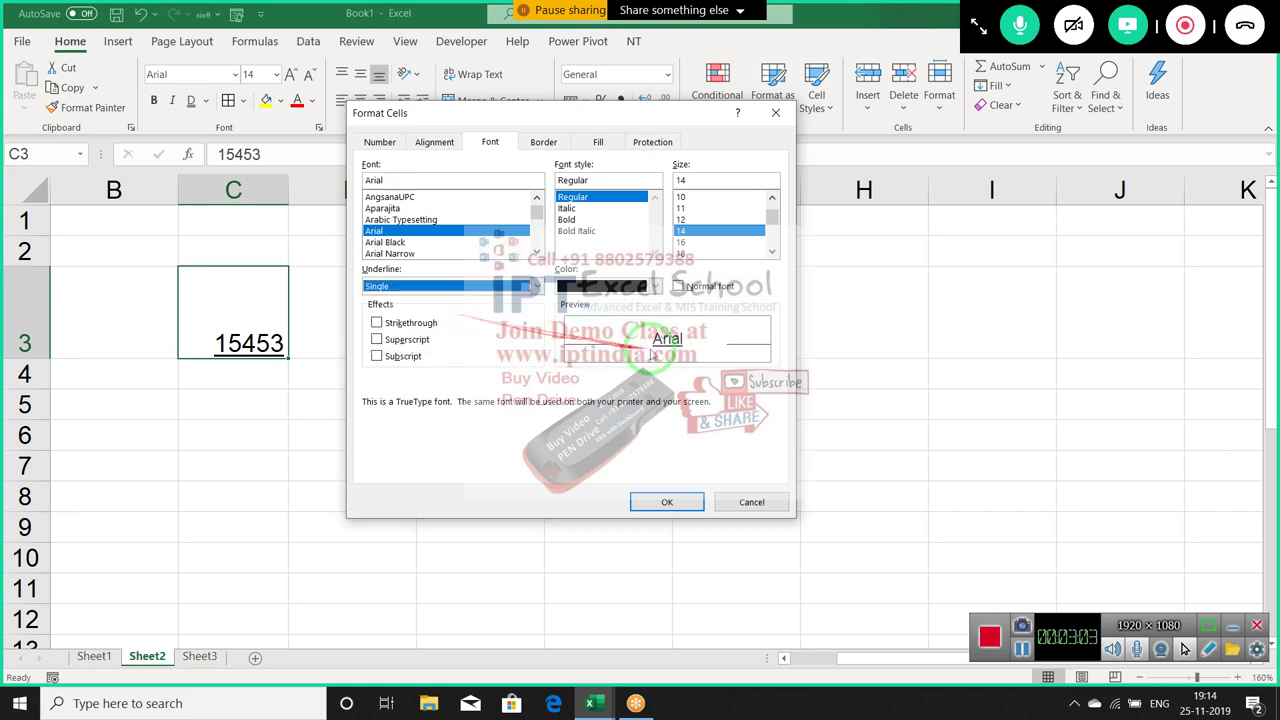
left_click(458, 287)
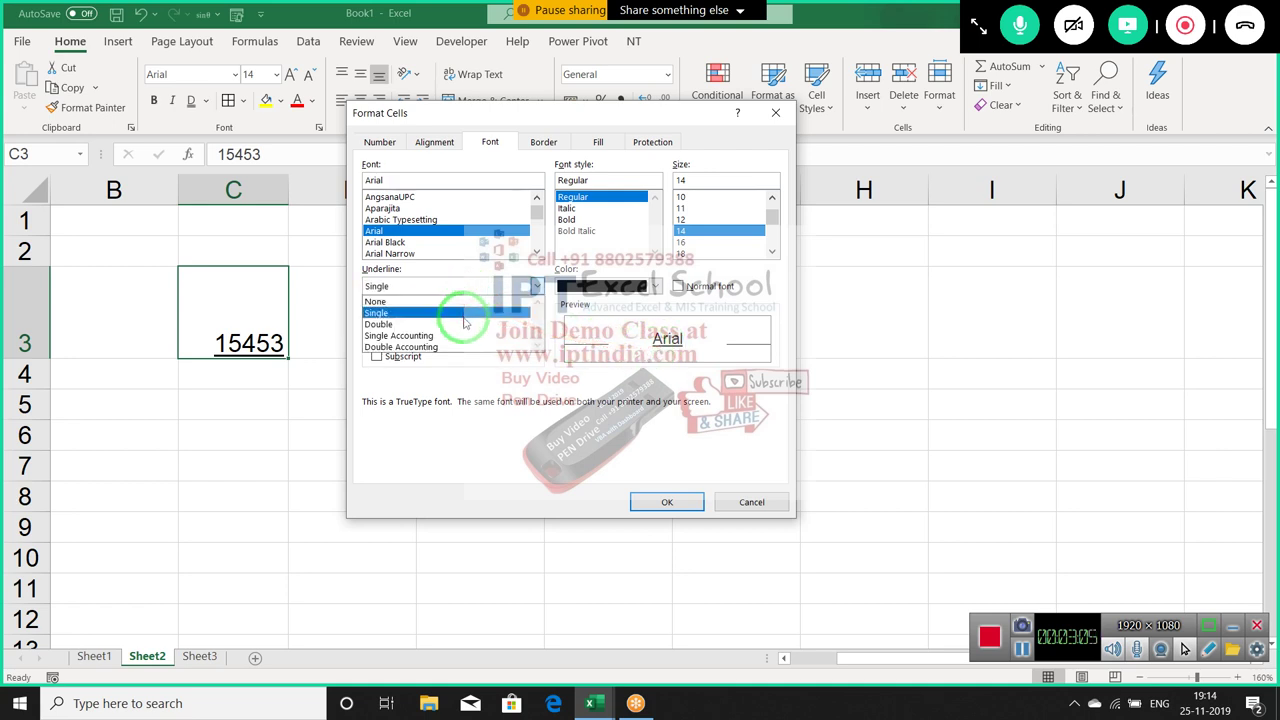
left_click(458, 322)
left_click(430, 287)
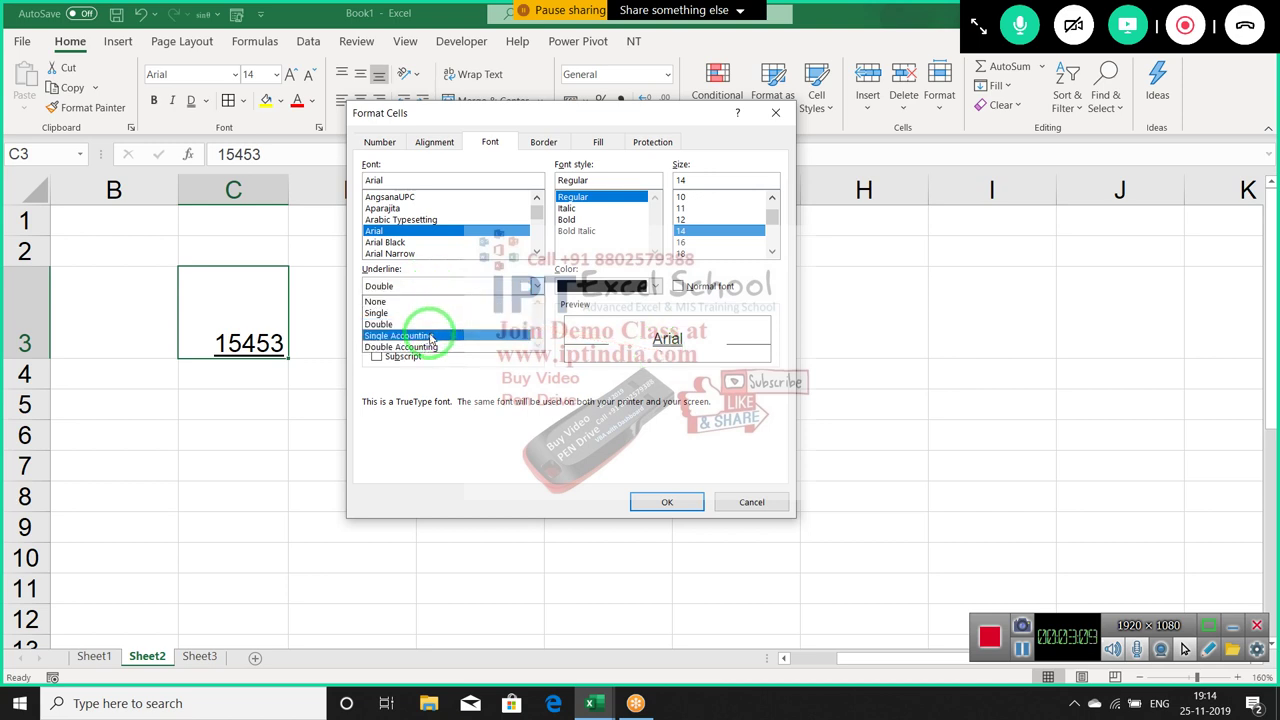
left_click(432, 337)
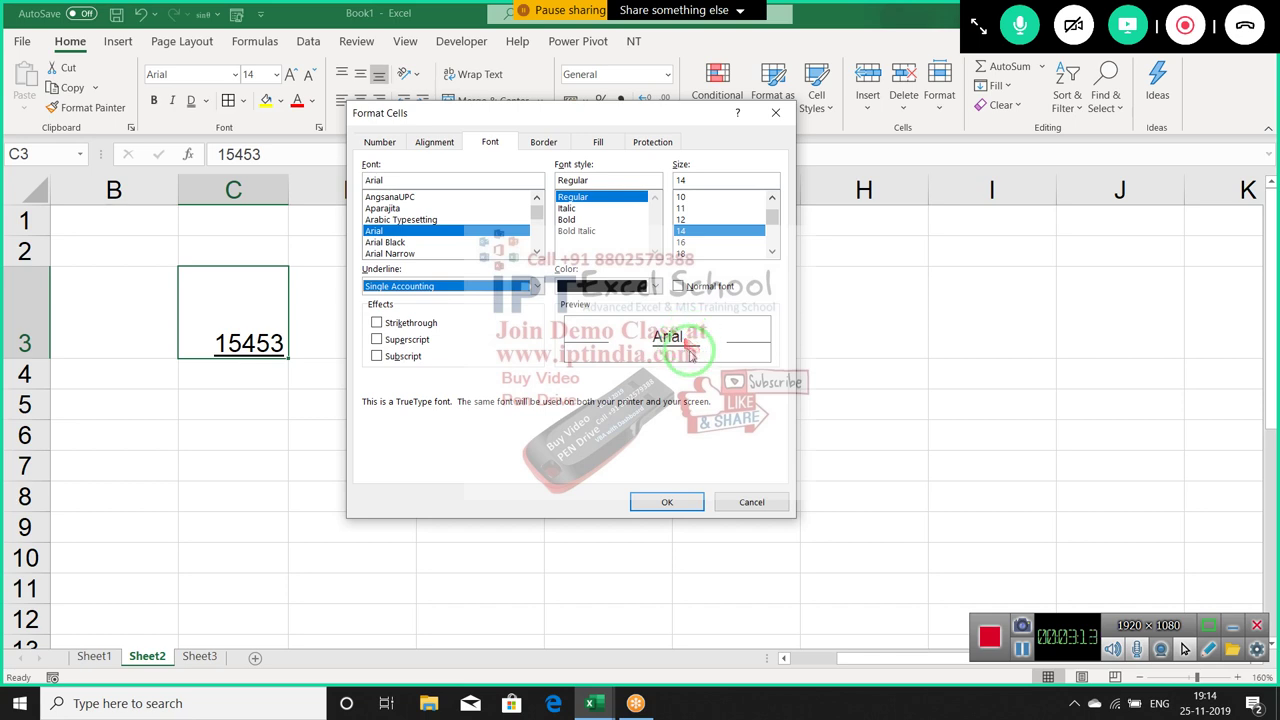
left_click(668, 503)
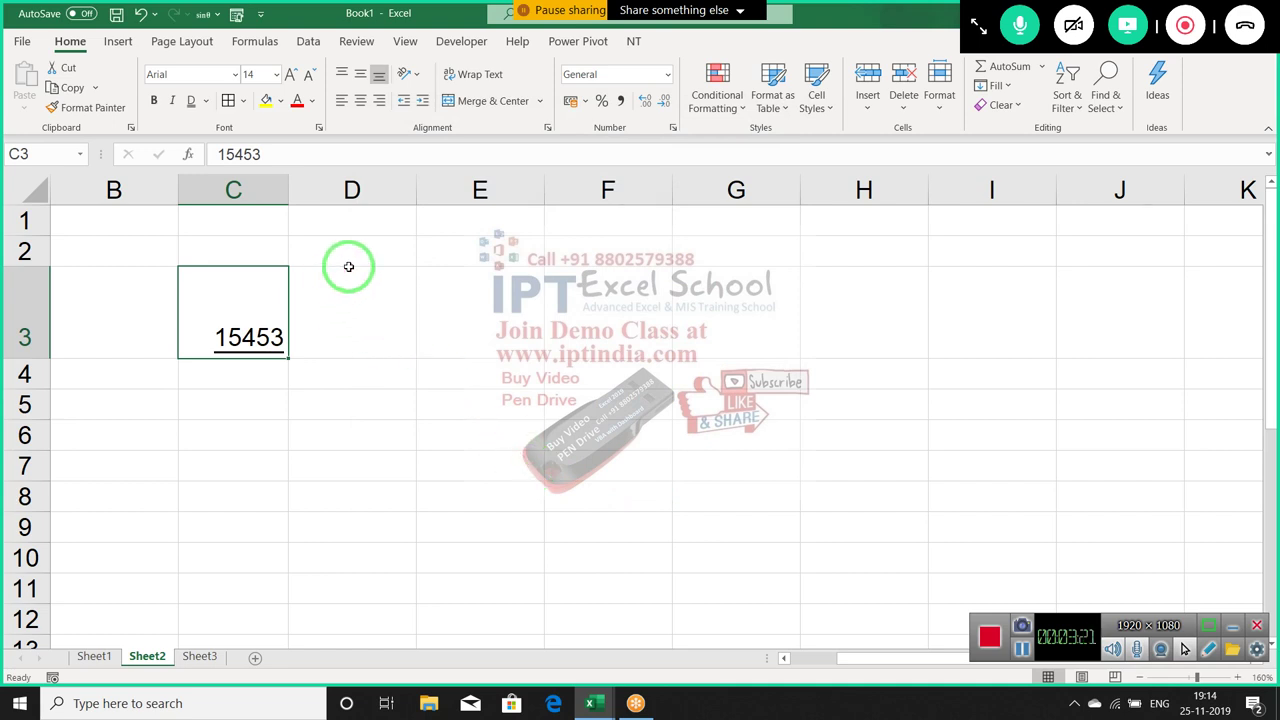
Select D3, step through the Font, Border and Fill tabs, and open Fill Effects
key("Right")
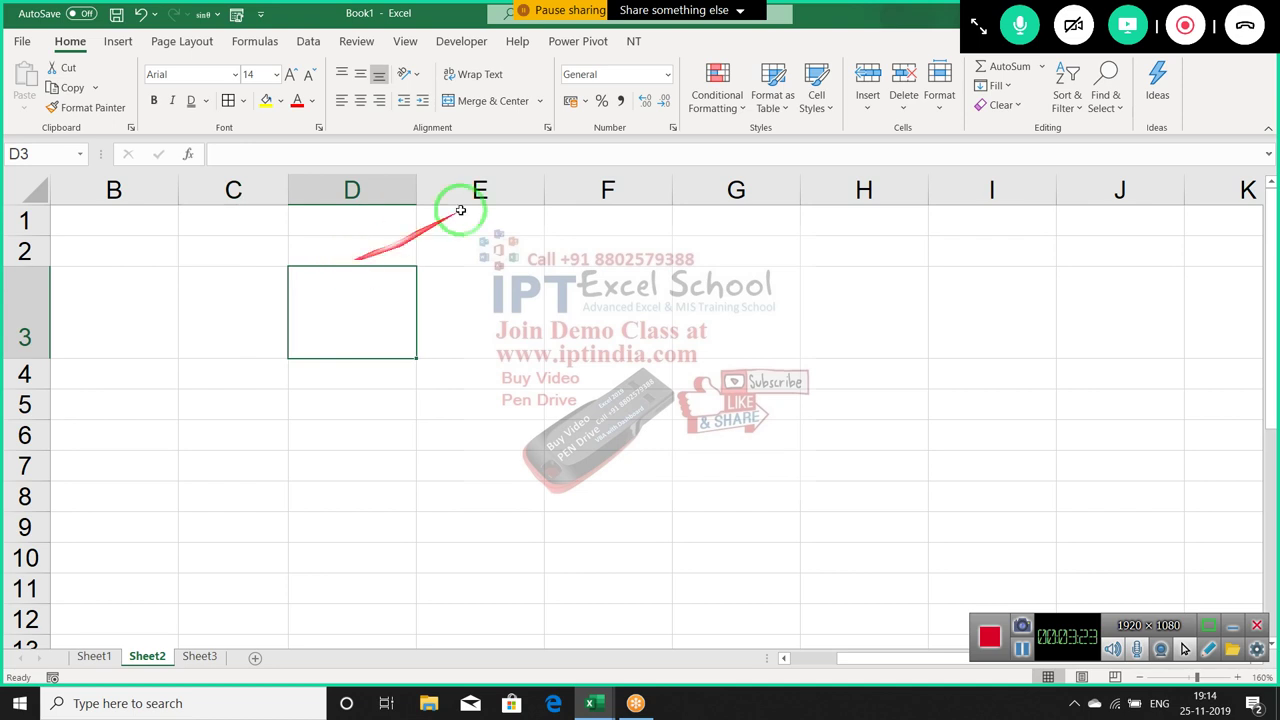
left_click(676, 127)
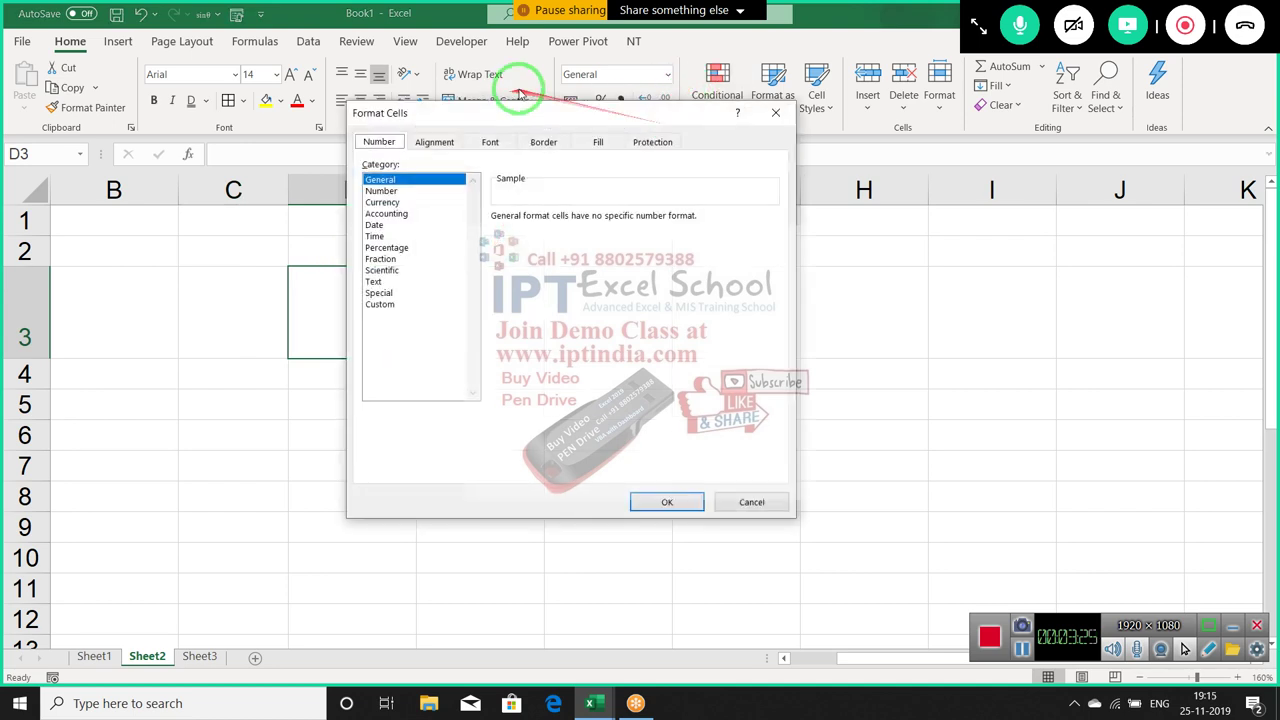
left_click(491, 143)
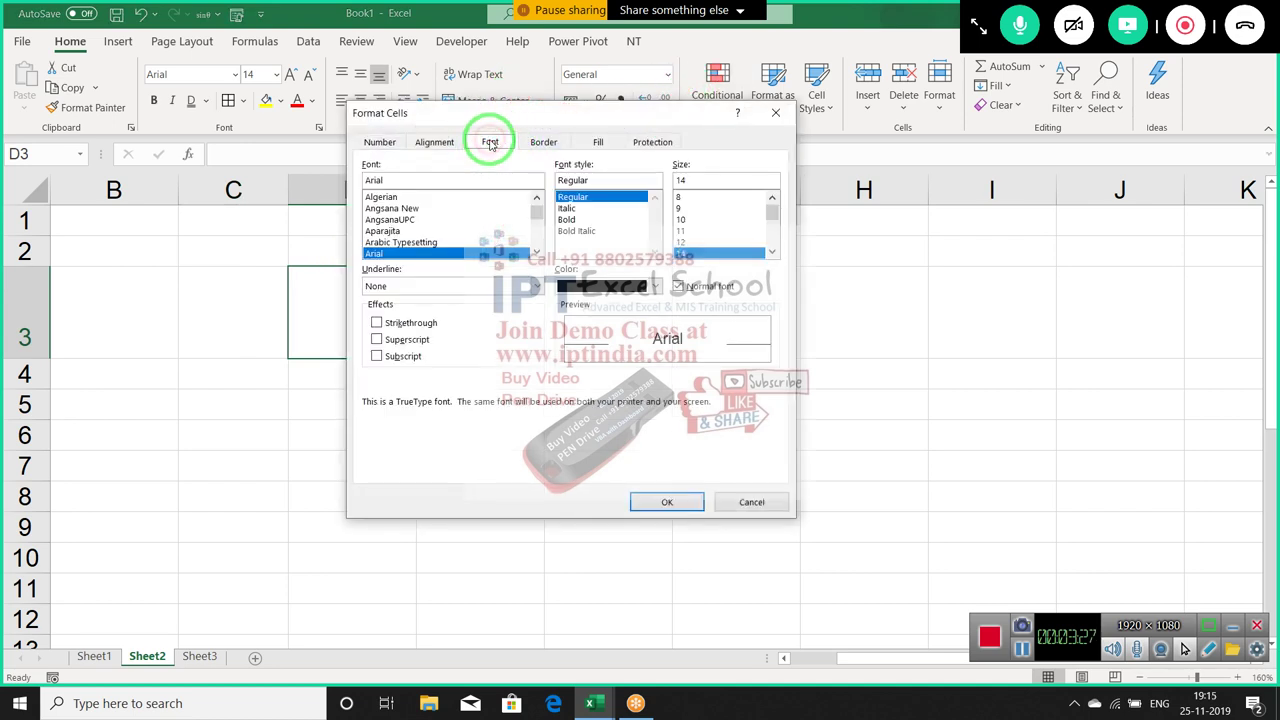
left_click(543, 142)
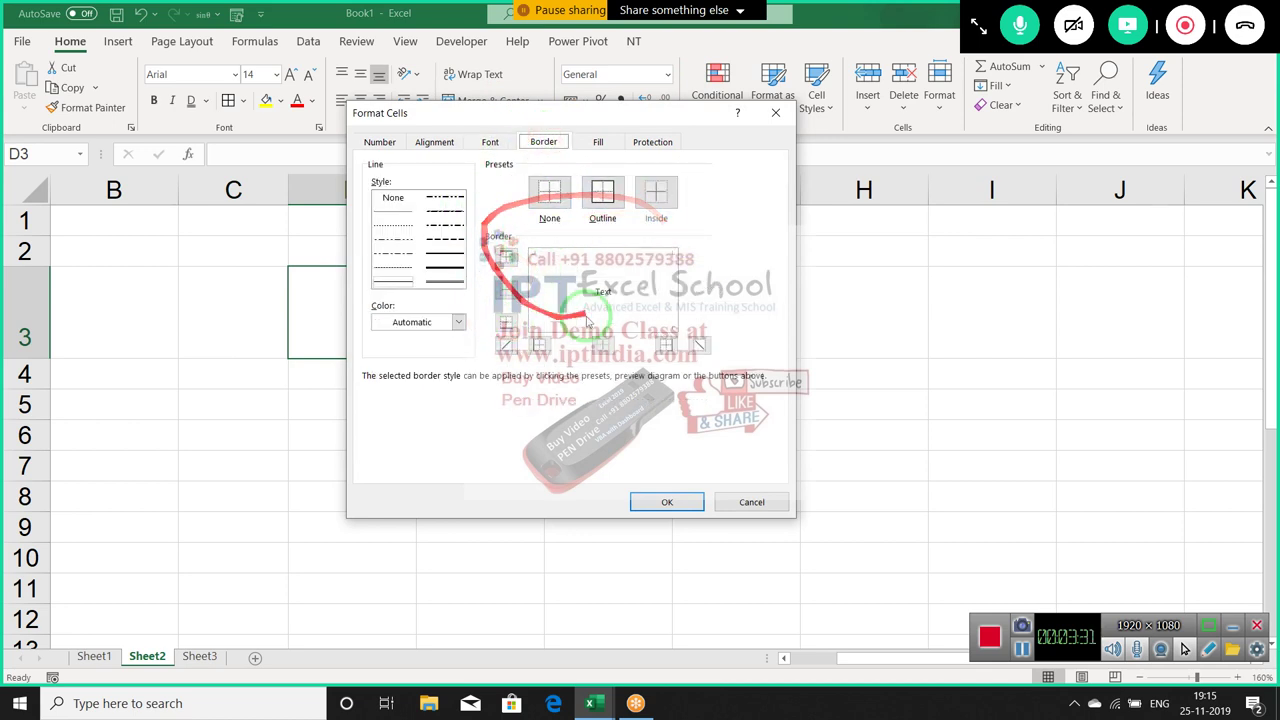
left_click(597, 142)
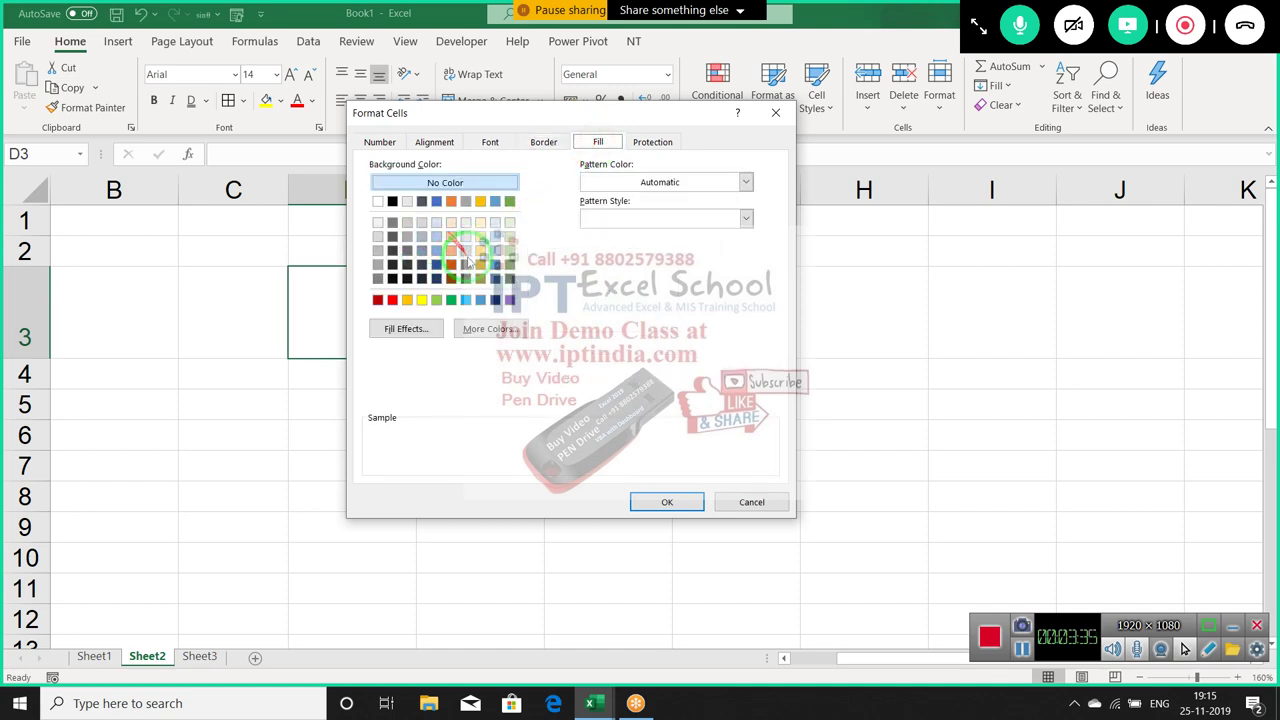
left_click(408, 333)
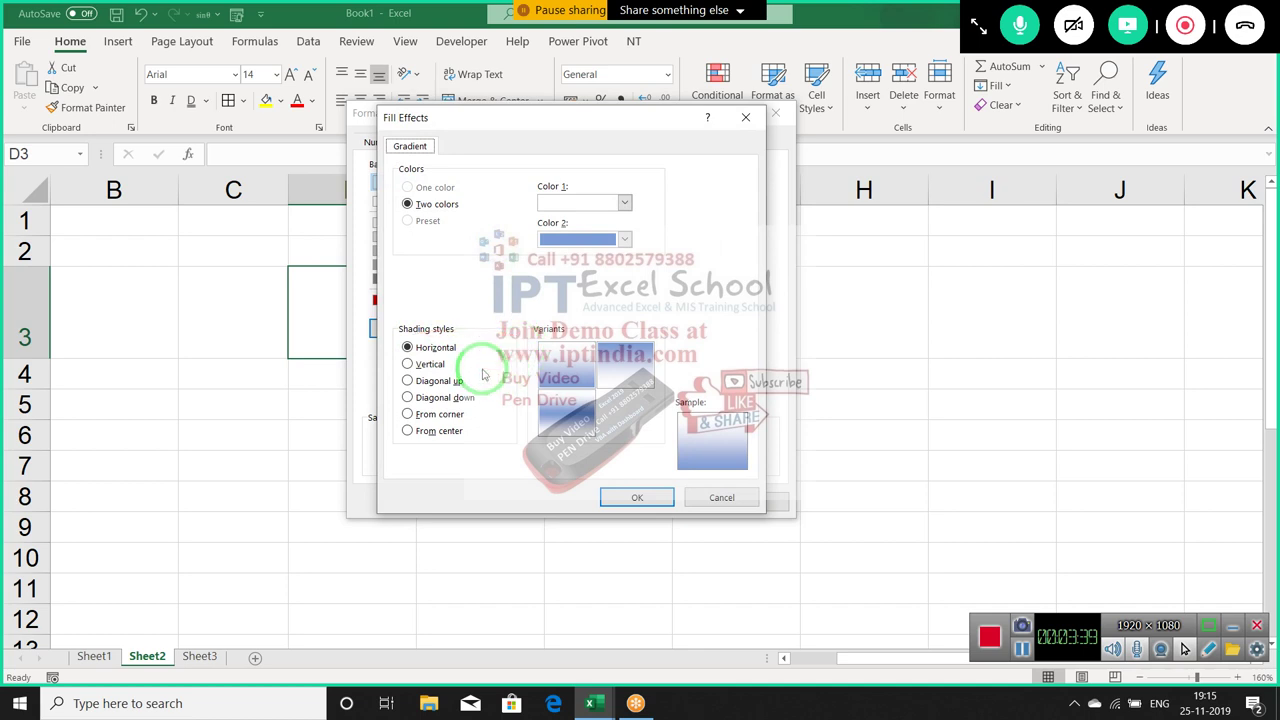
Set gradient Color 1 to red and choose the Vertical shading style
left_click(565, 205)
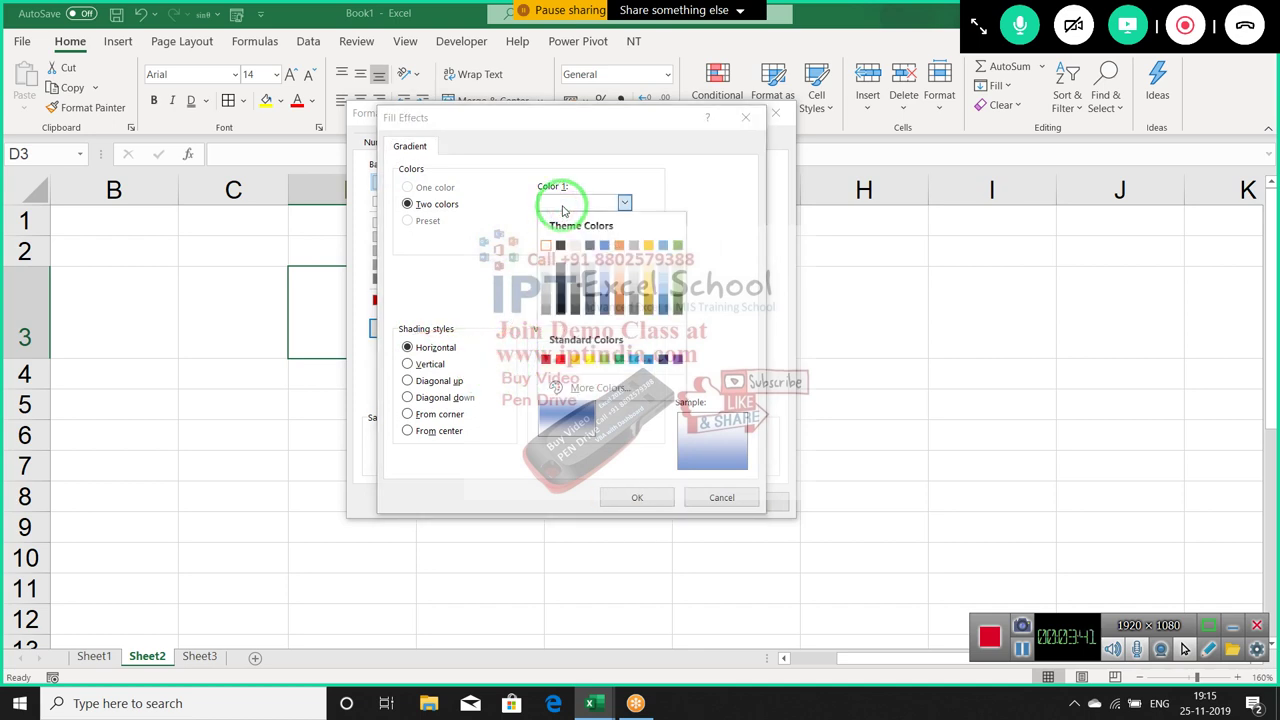
left_click(560, 357)
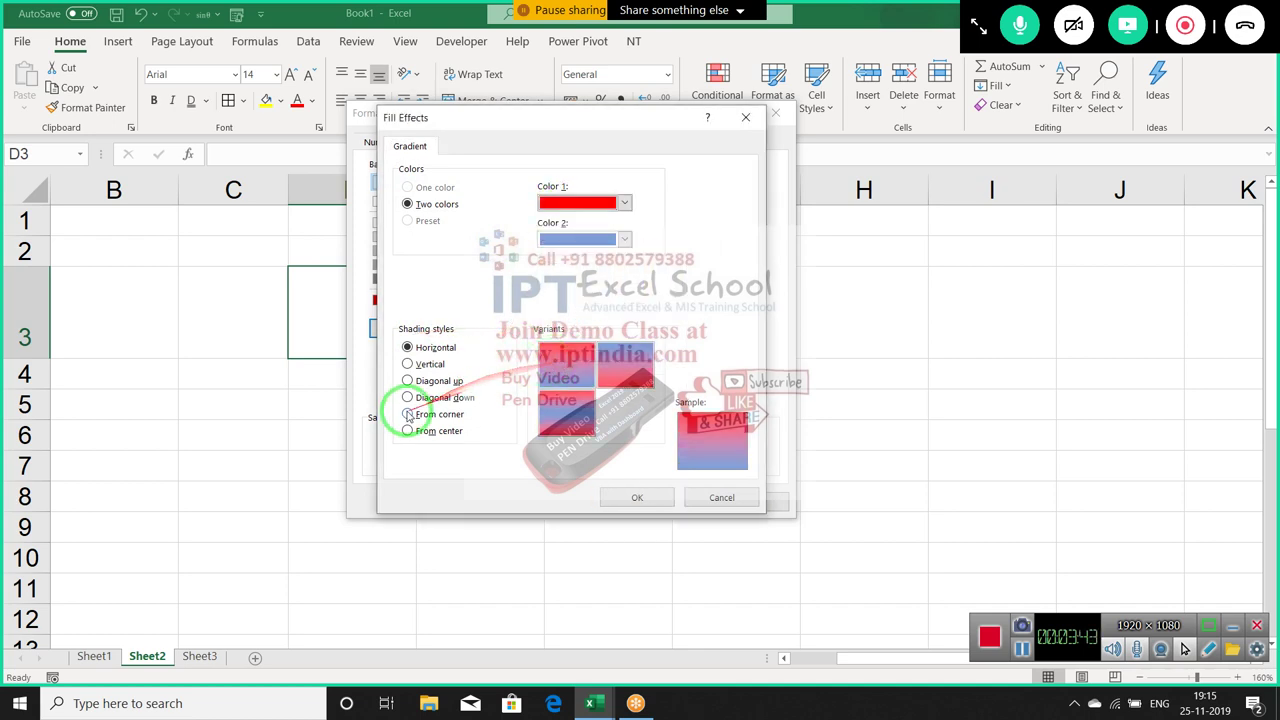
left_click(405, 414)
left_click(406, 398)
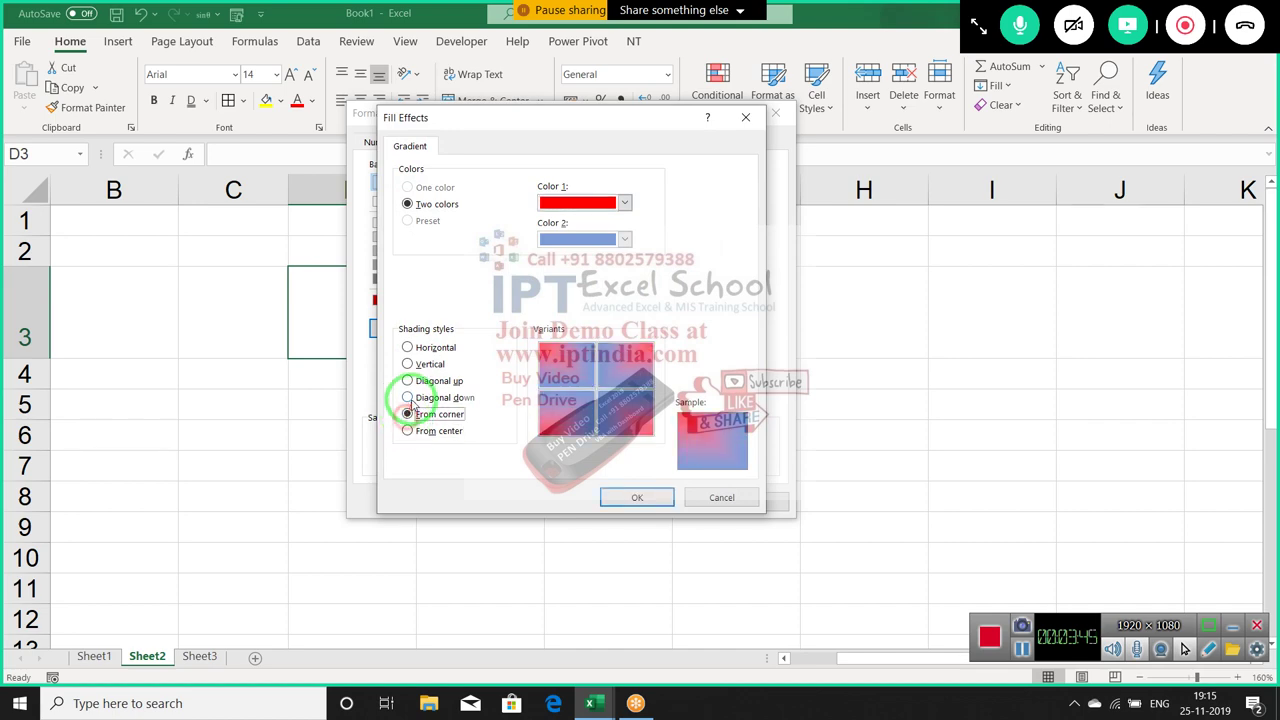
left_click(407, 364)
left_click(637, 497)
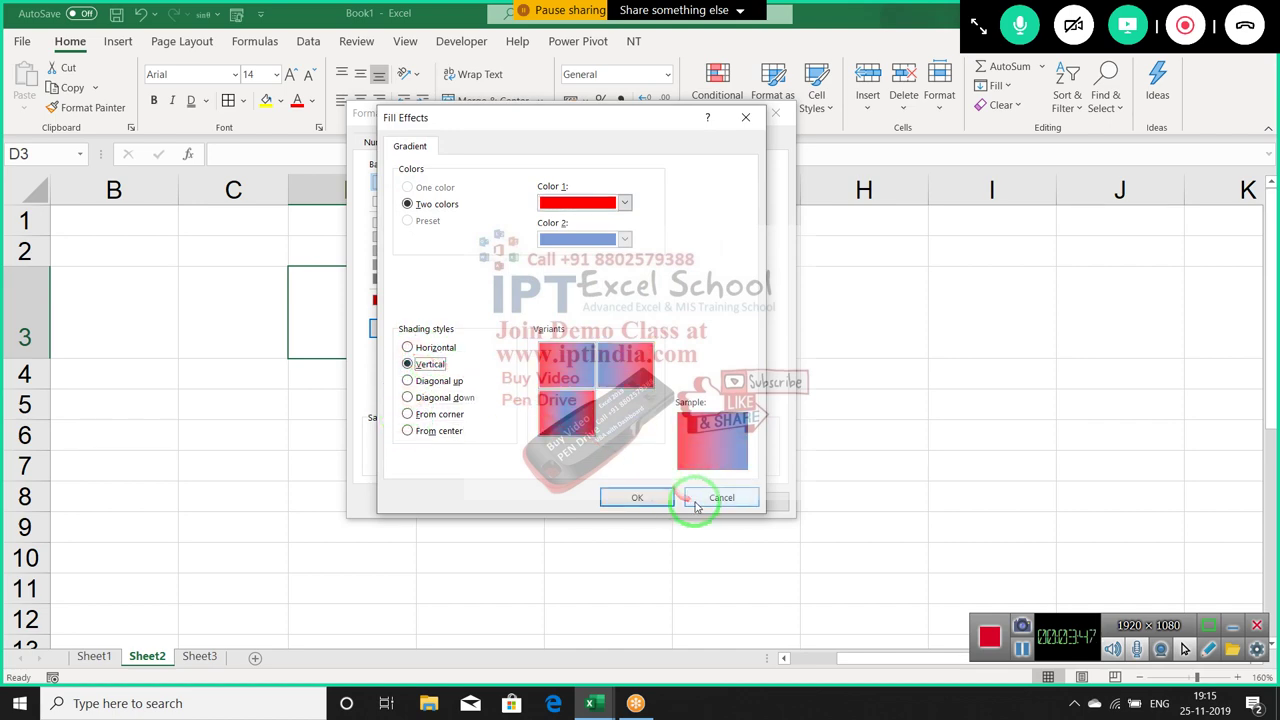
left_click(496, 329)
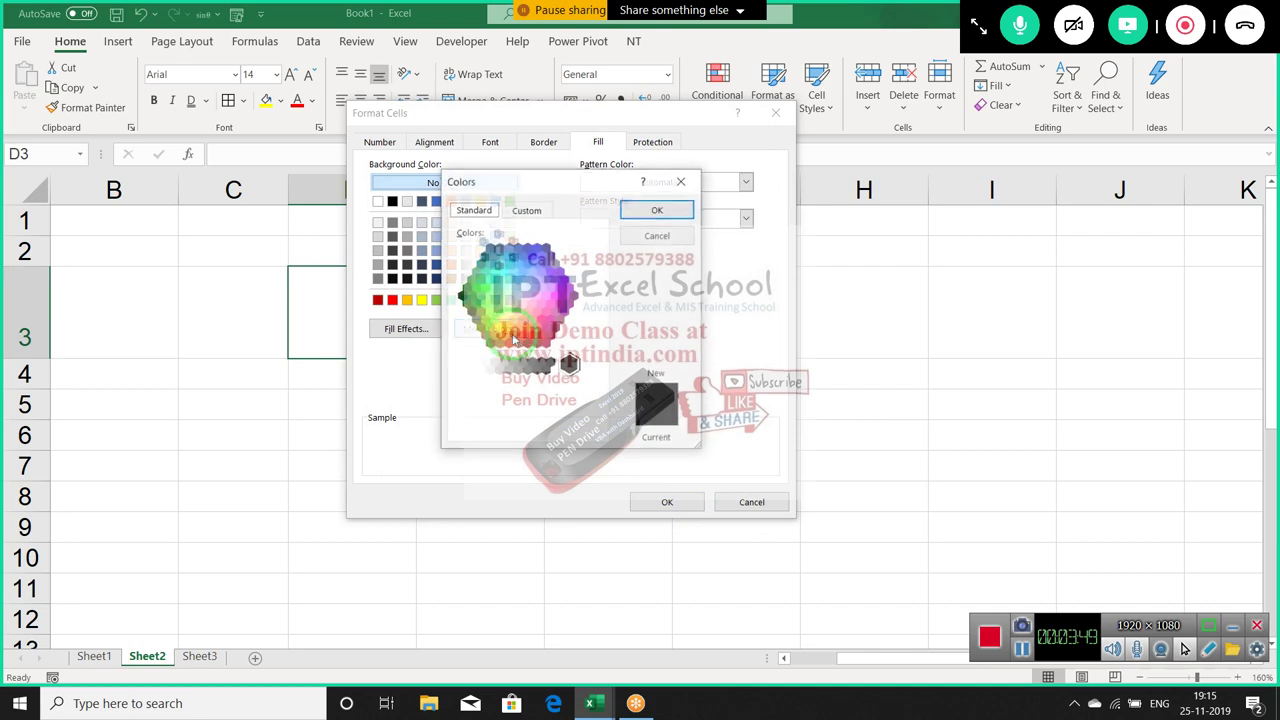
Try a teal-green custom colour, cancel it, and return to the Number tab
left_click(529, 187)
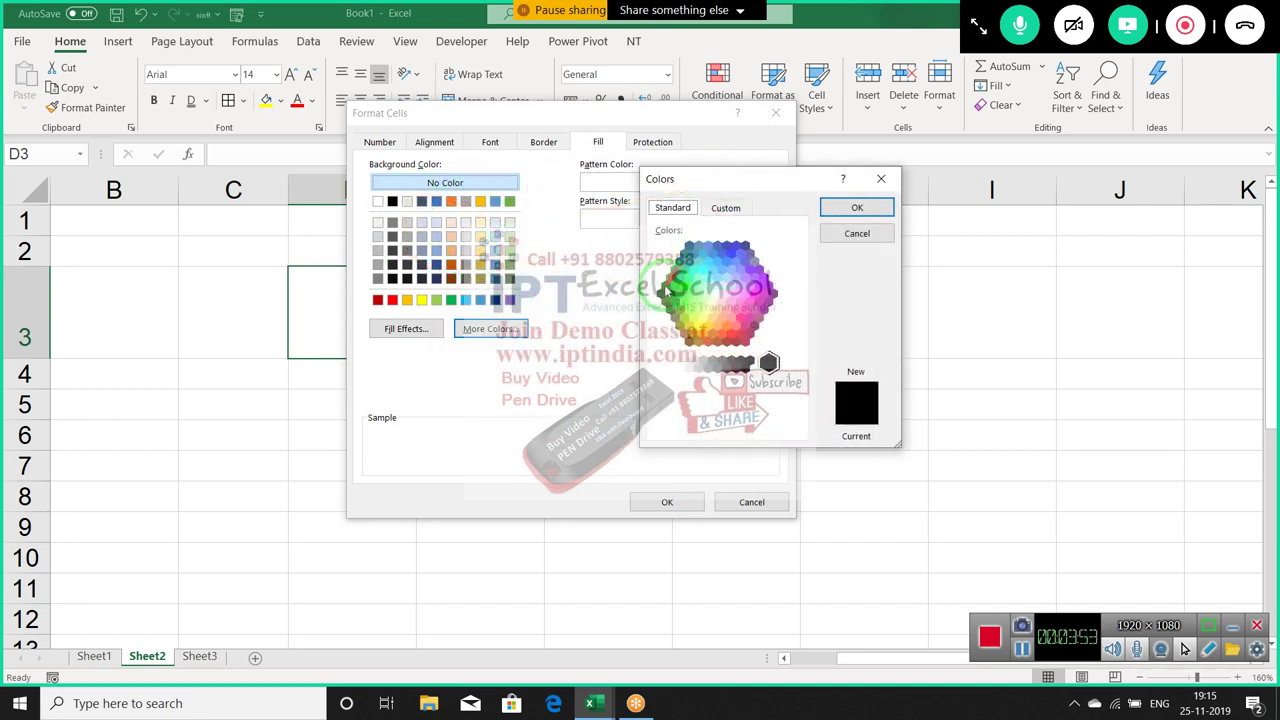
left_click(726, 210)
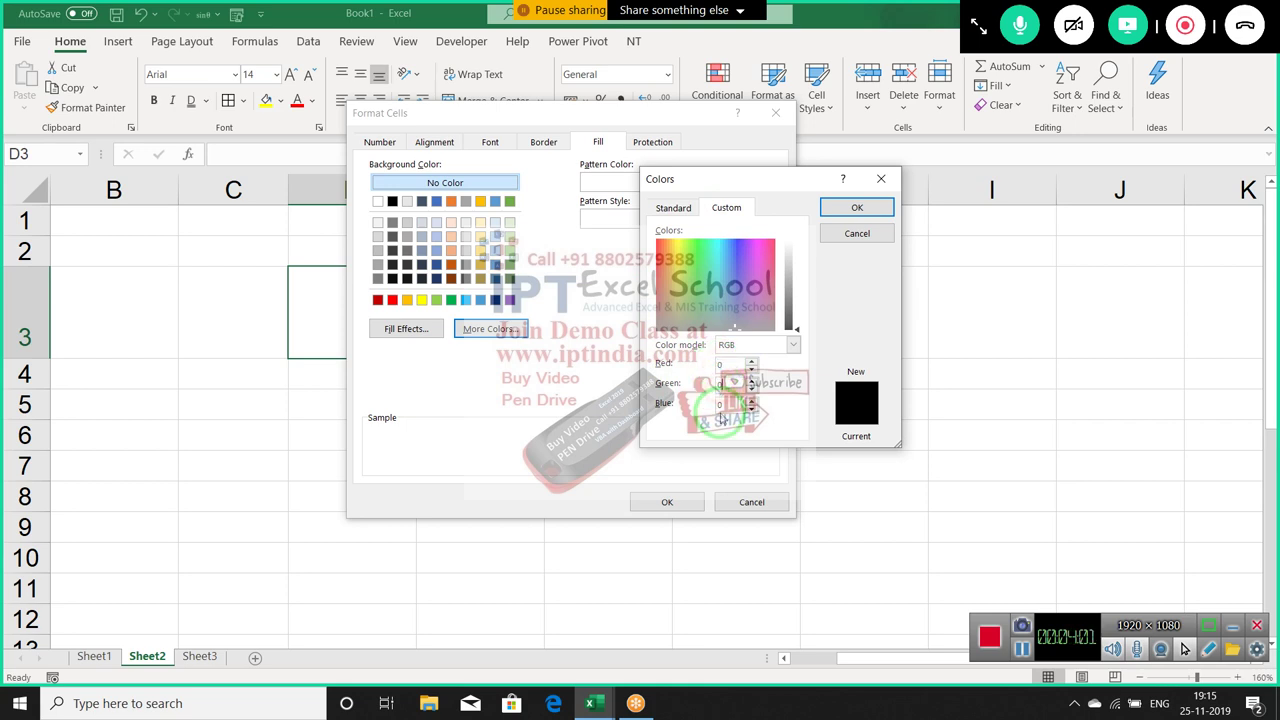
left_click(791, 300)
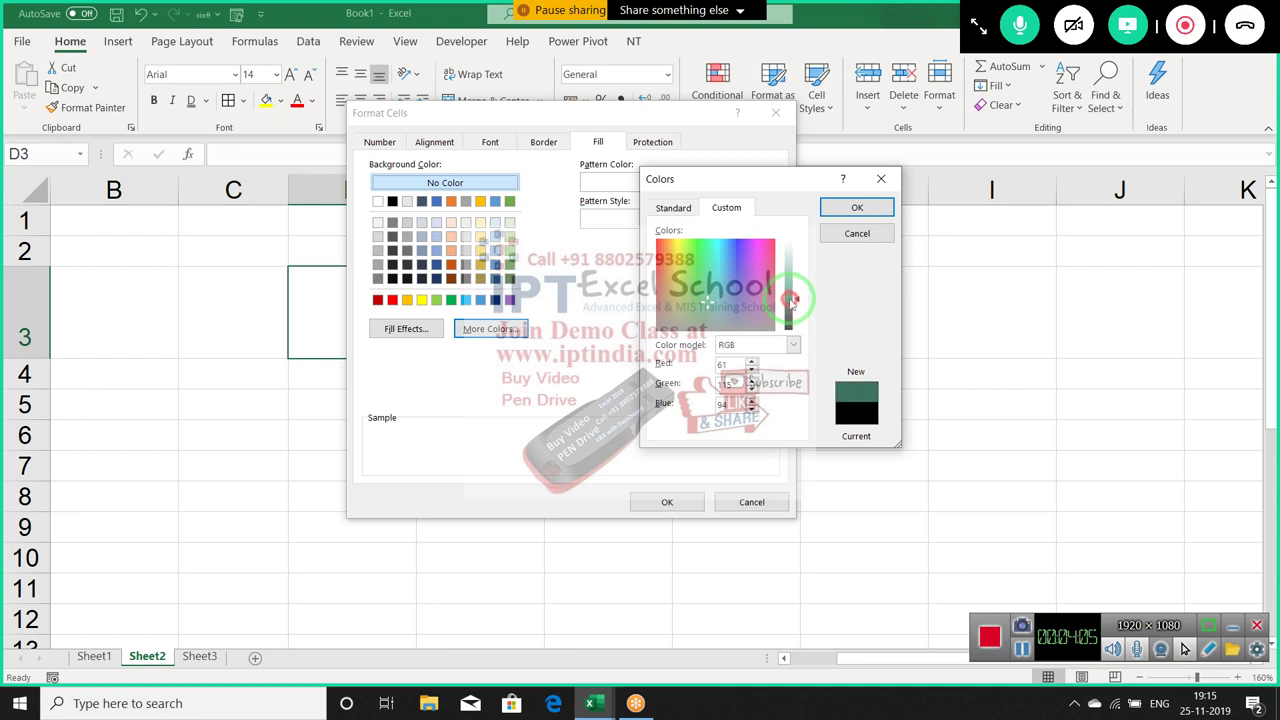
left_click_drag(791, 298, 794, 302)
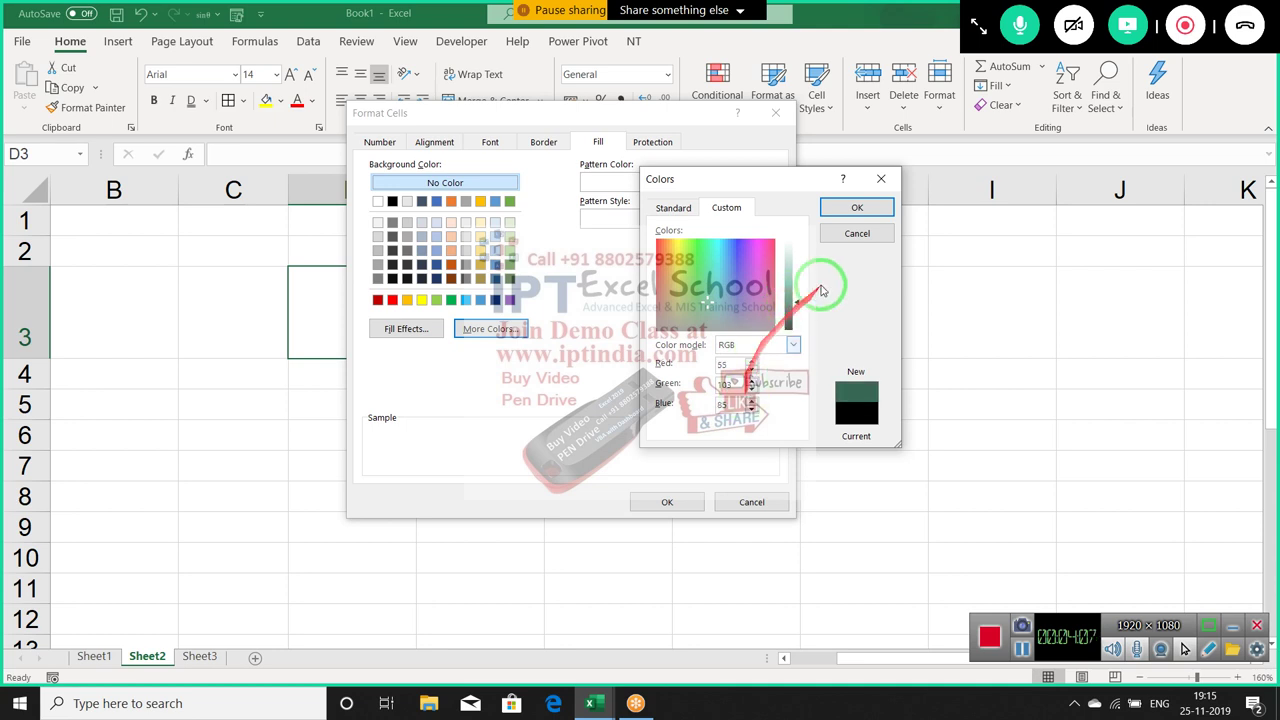
left_click(837, 238)
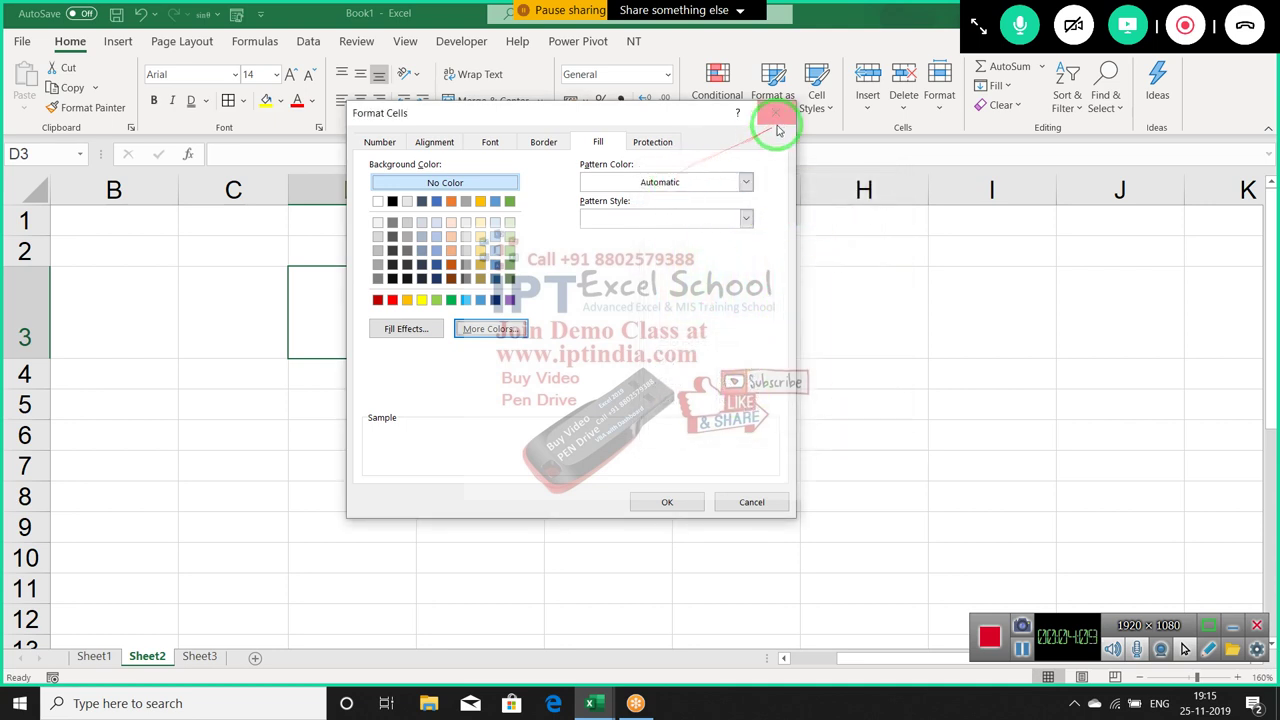
left_click(379, 142)
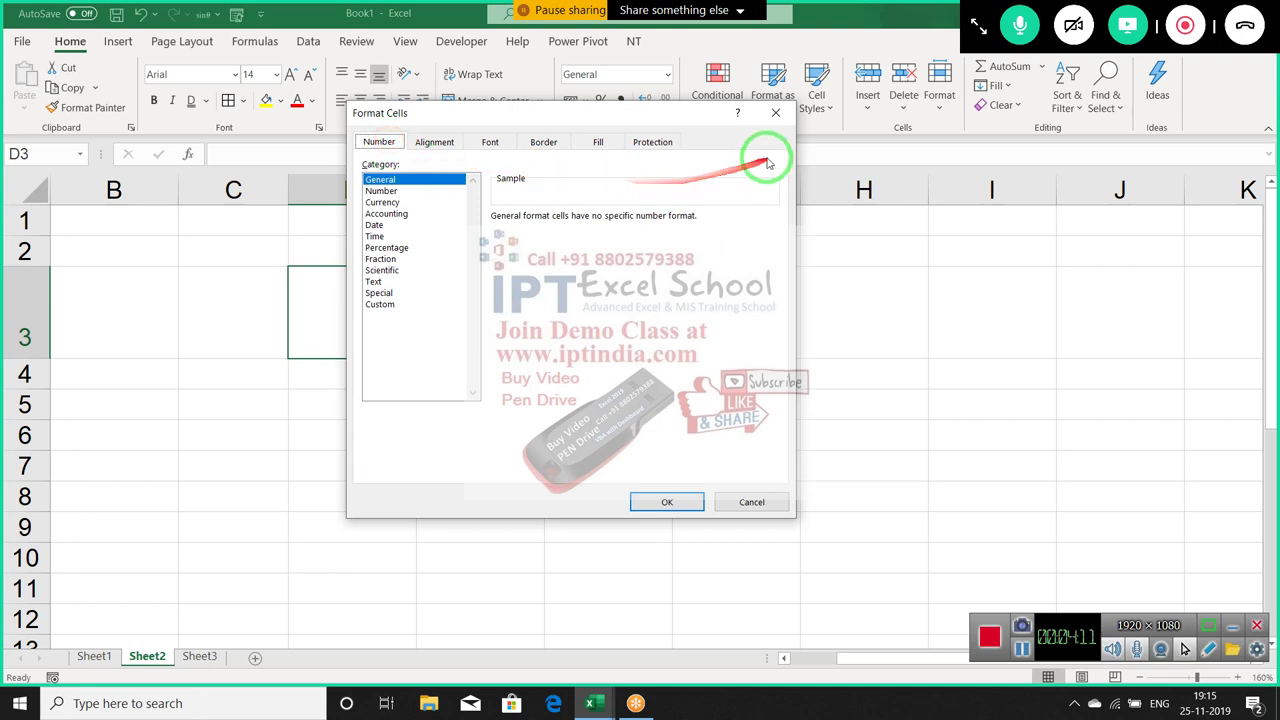
Close Format Cells and enter 1254 in cell C3 of Sheet3
left_click(775, 110)
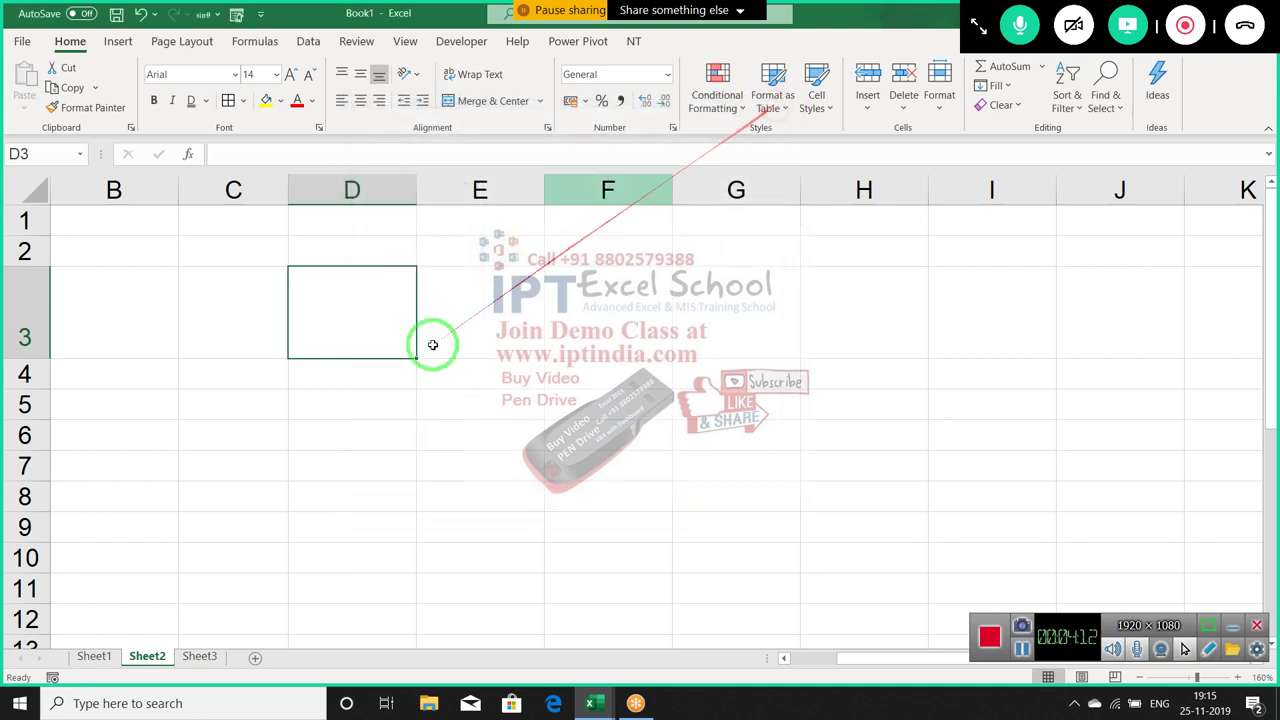
left_click(197, 657)
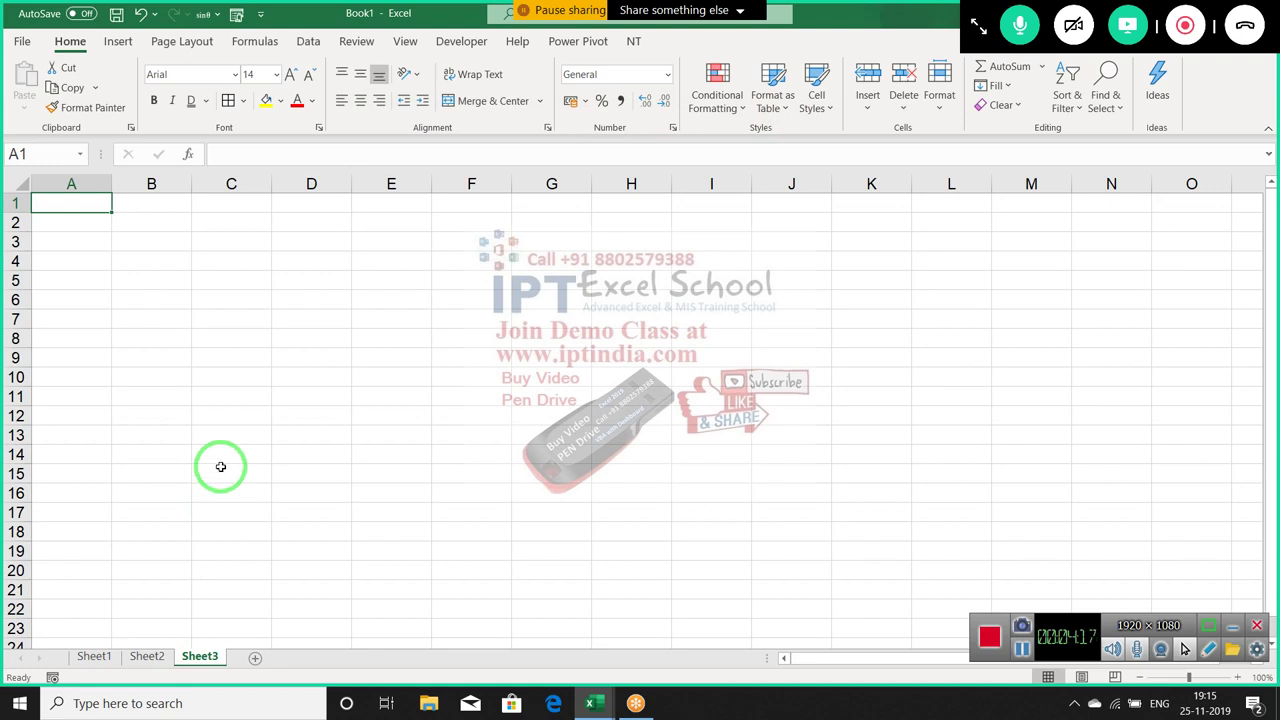
left_click(234, 242)
type("1254")
key("Return")
Reselect C3 and launch the Format Cells dialog from the Number group
left_click(229, 243)
left_click_drag(272, 252, 574, 213)
left_click_drag(680, 118, 677, 127)
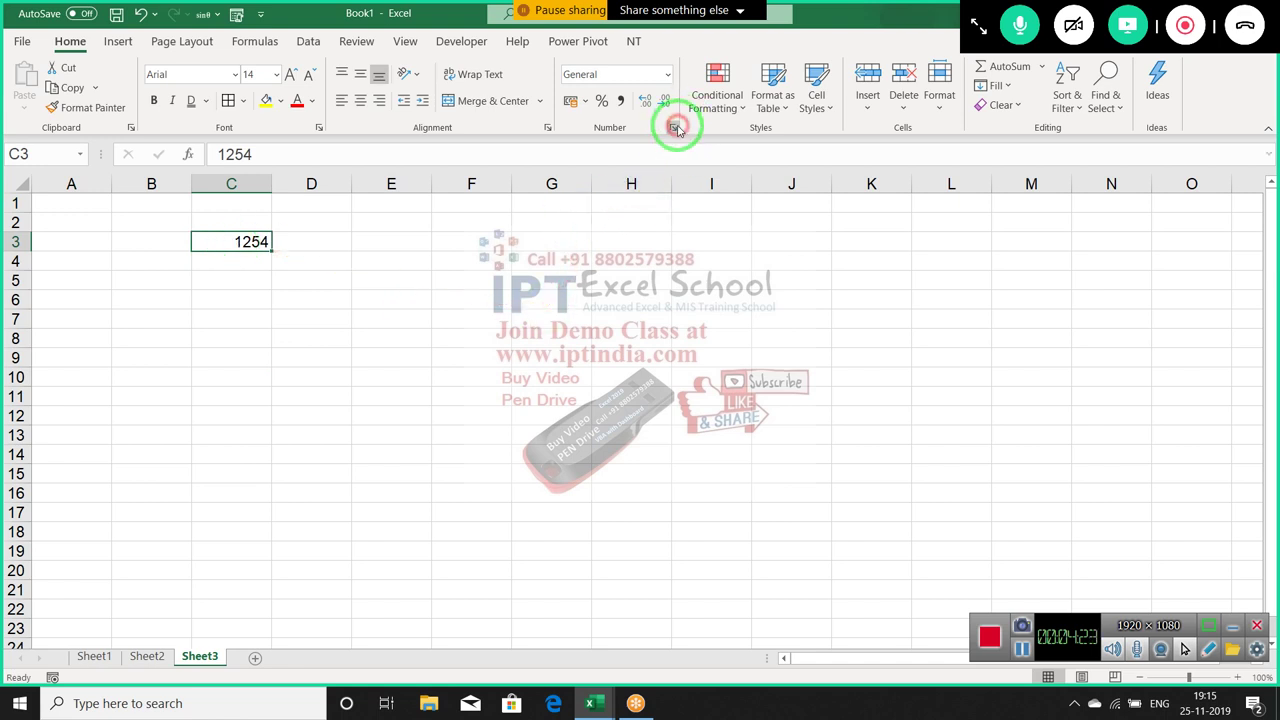
left_click(676, 128)
Preview 1254 as Currency, check its decimals and symbol list, then pick Number instead
left_click_drag(471, 123, 603, 119)
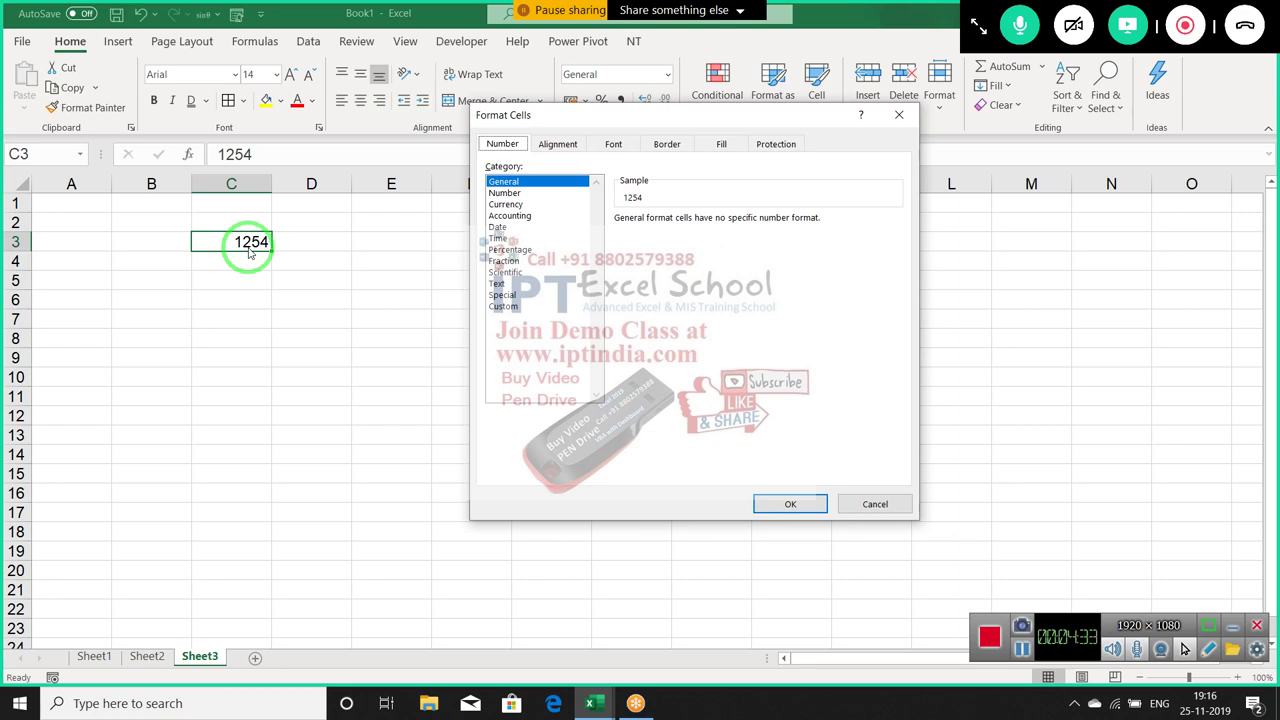
left_click(494, 204)
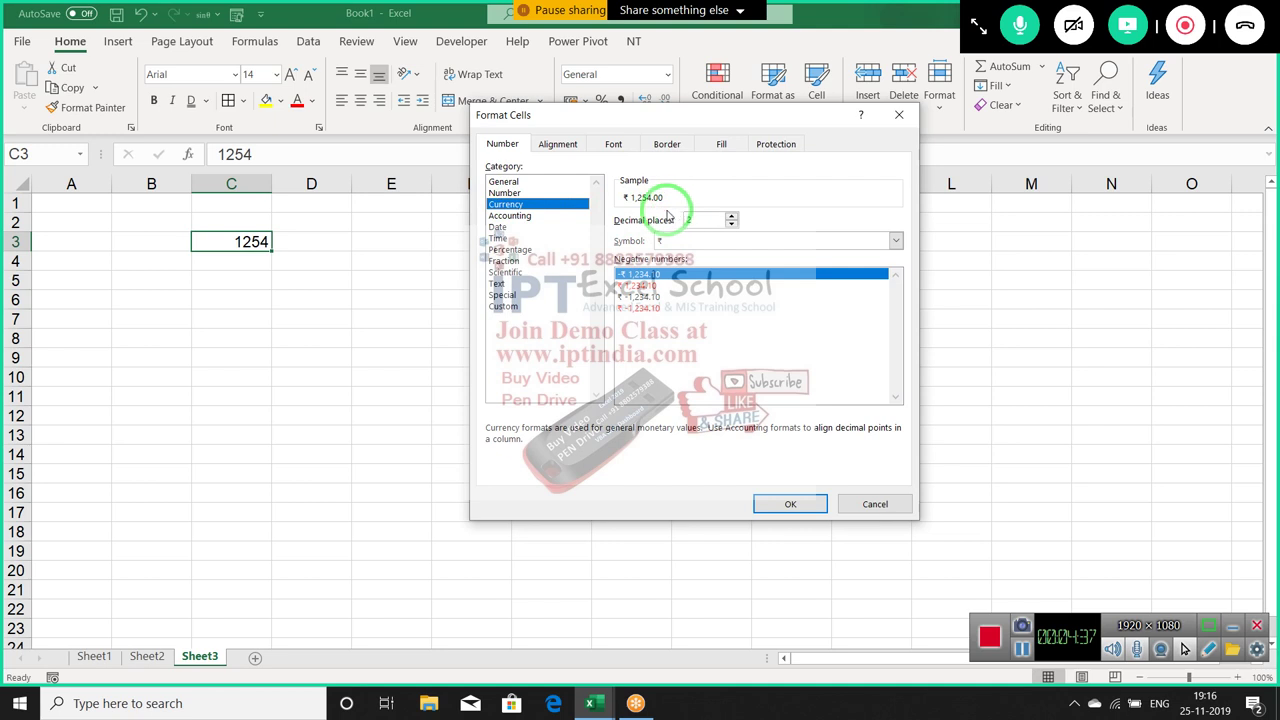
left_click(719, 224)
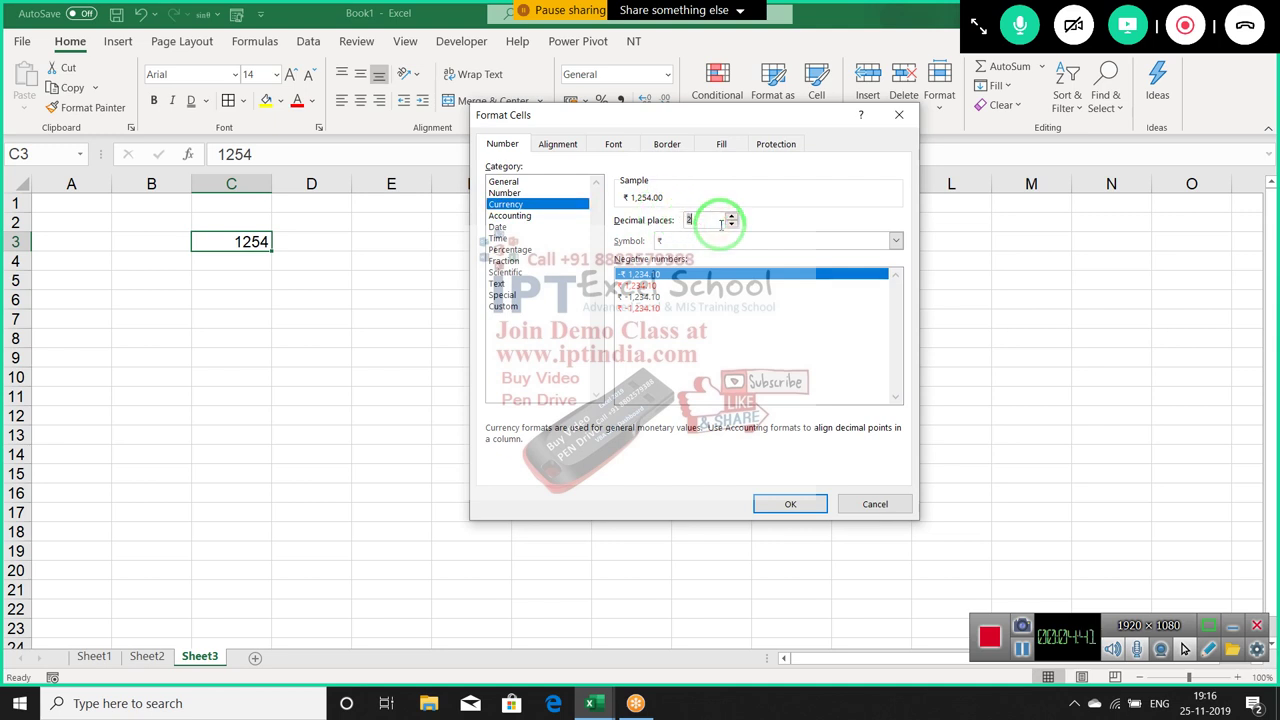
left_click(716, 241)
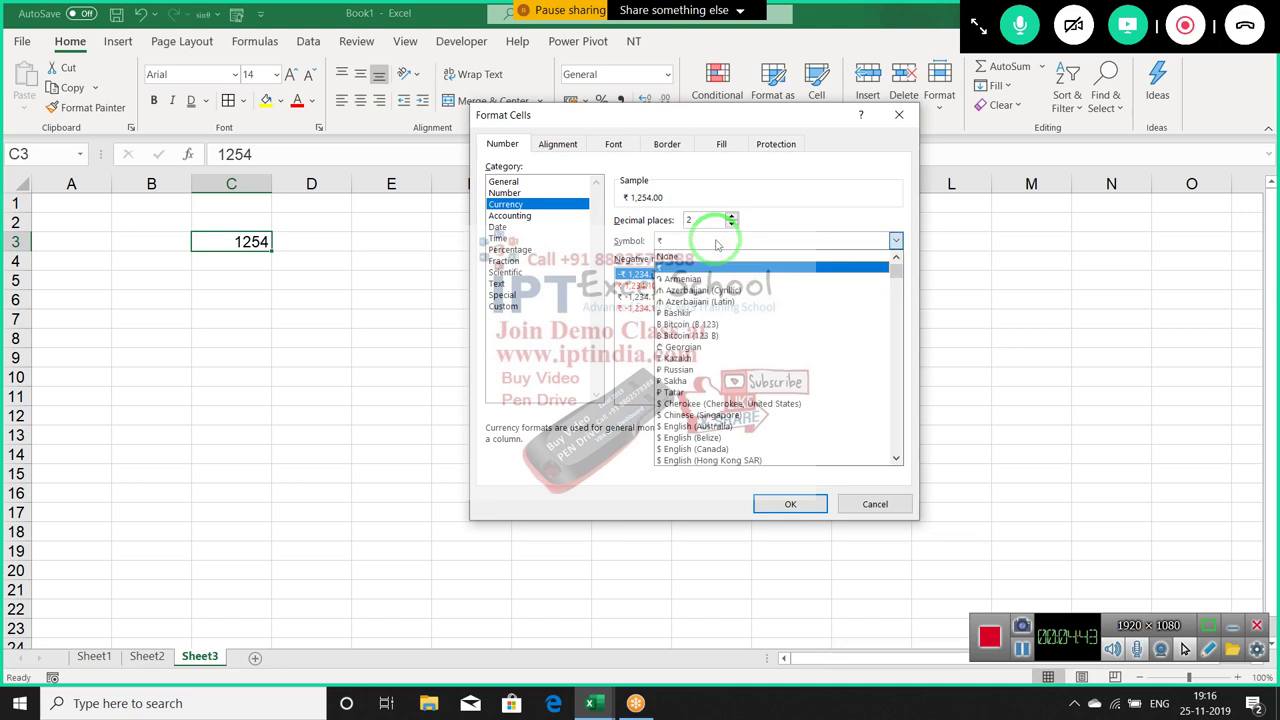
left_click(504, 192)
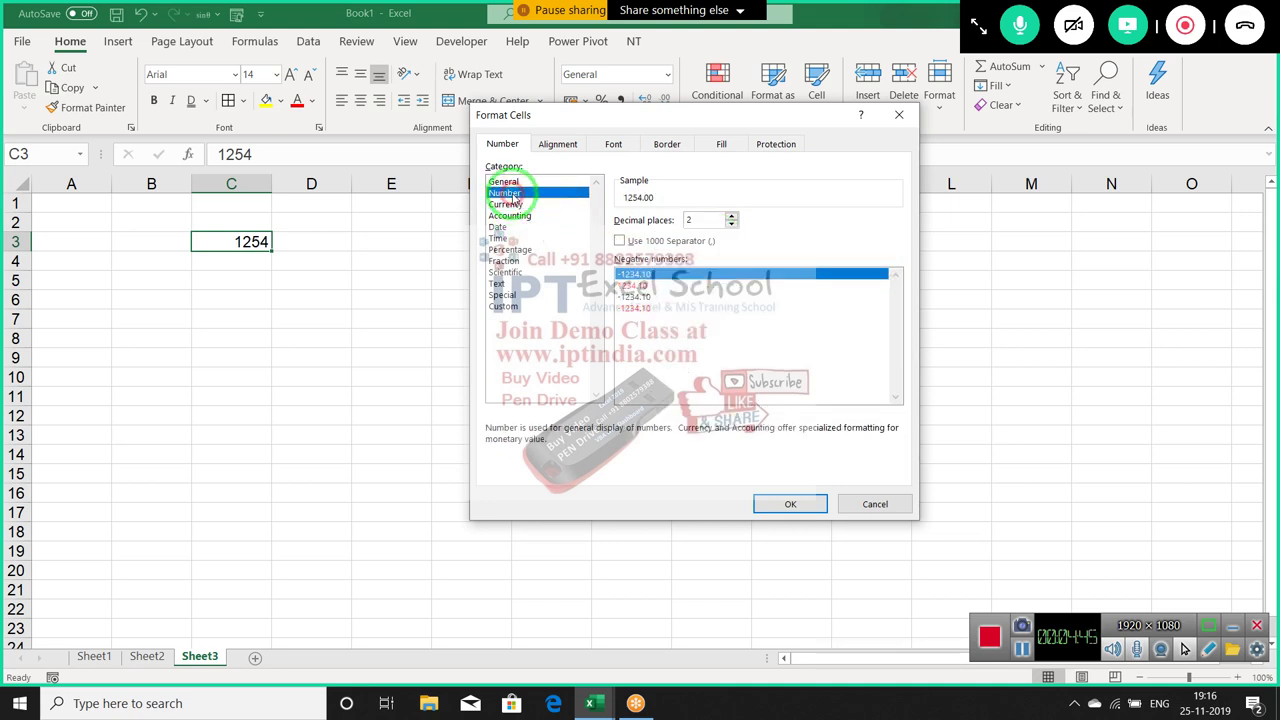
Enable the 1000 separator for 1,254.00 and choose the leading-minus -1,234.10 negative style
double_click(682, 219)
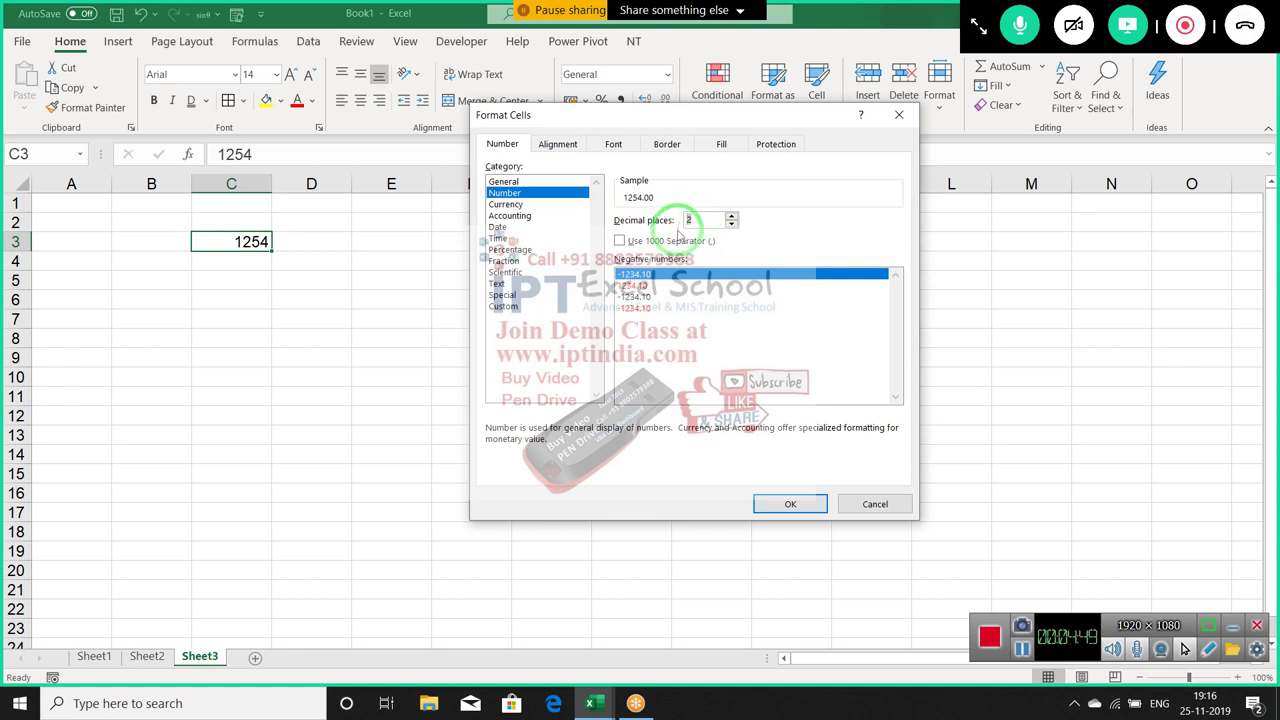
left_click(620, 241)
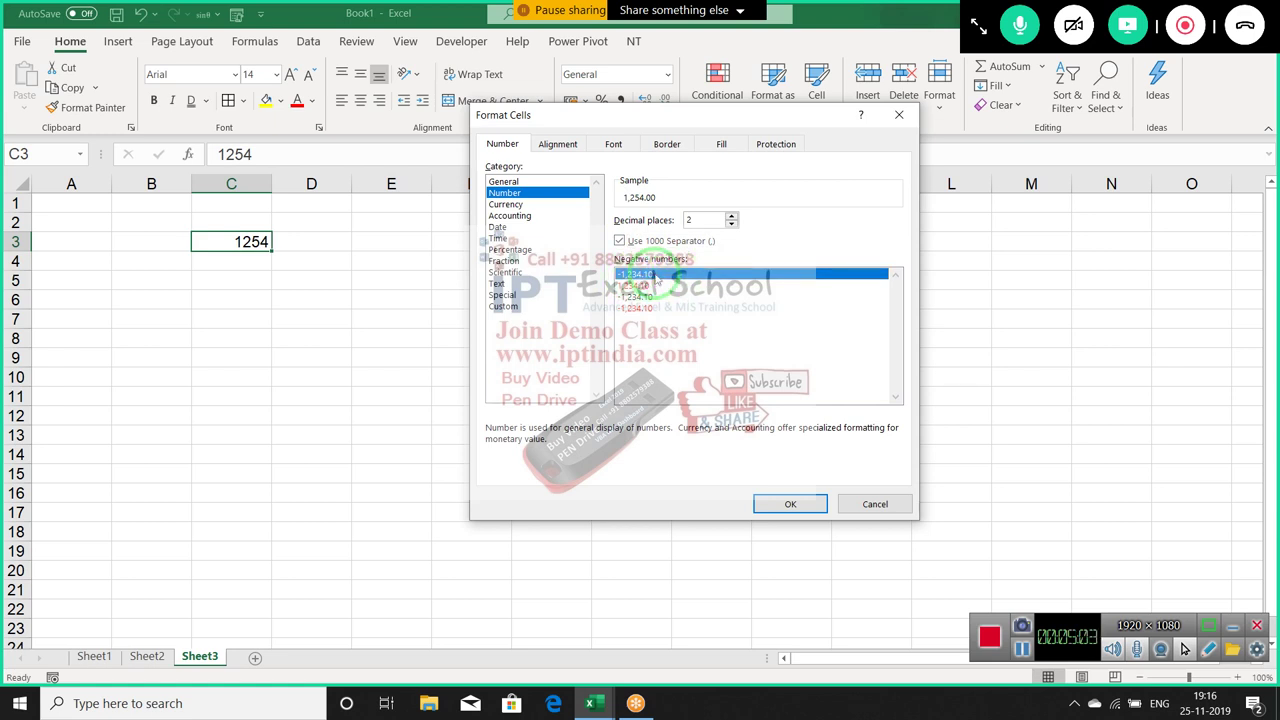
left_click(655, 286)
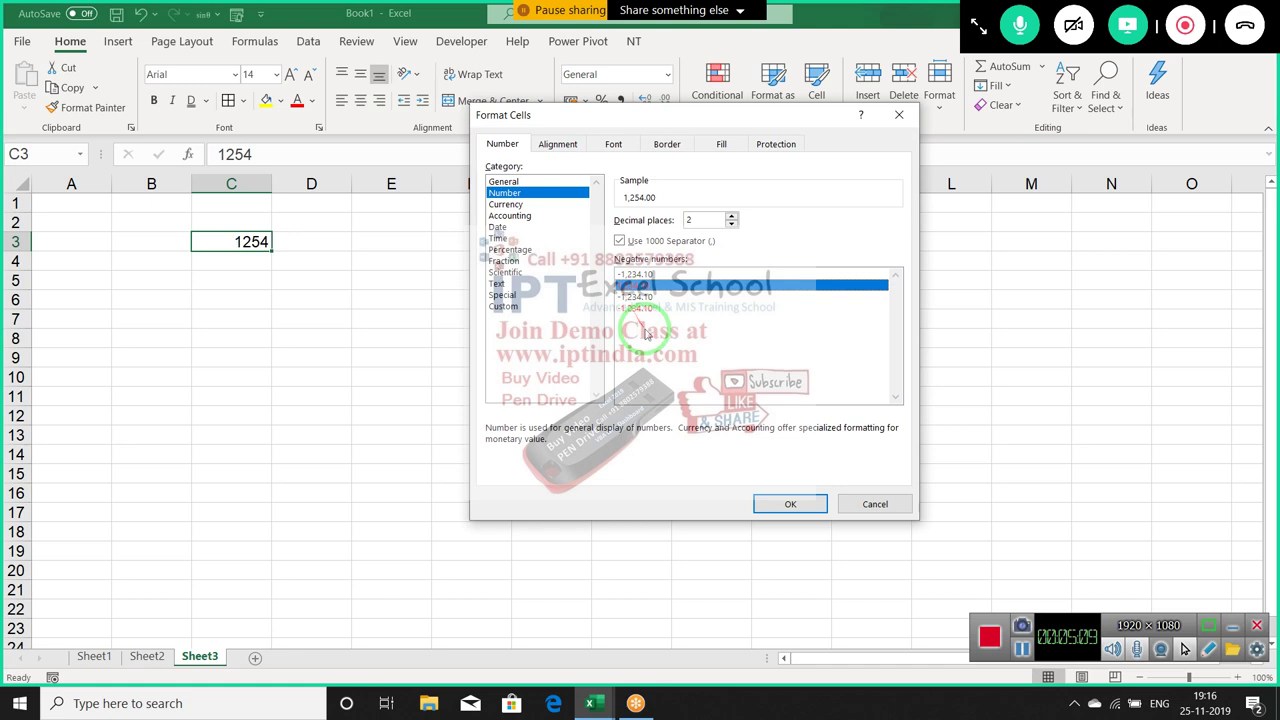
left_click(668, 298)
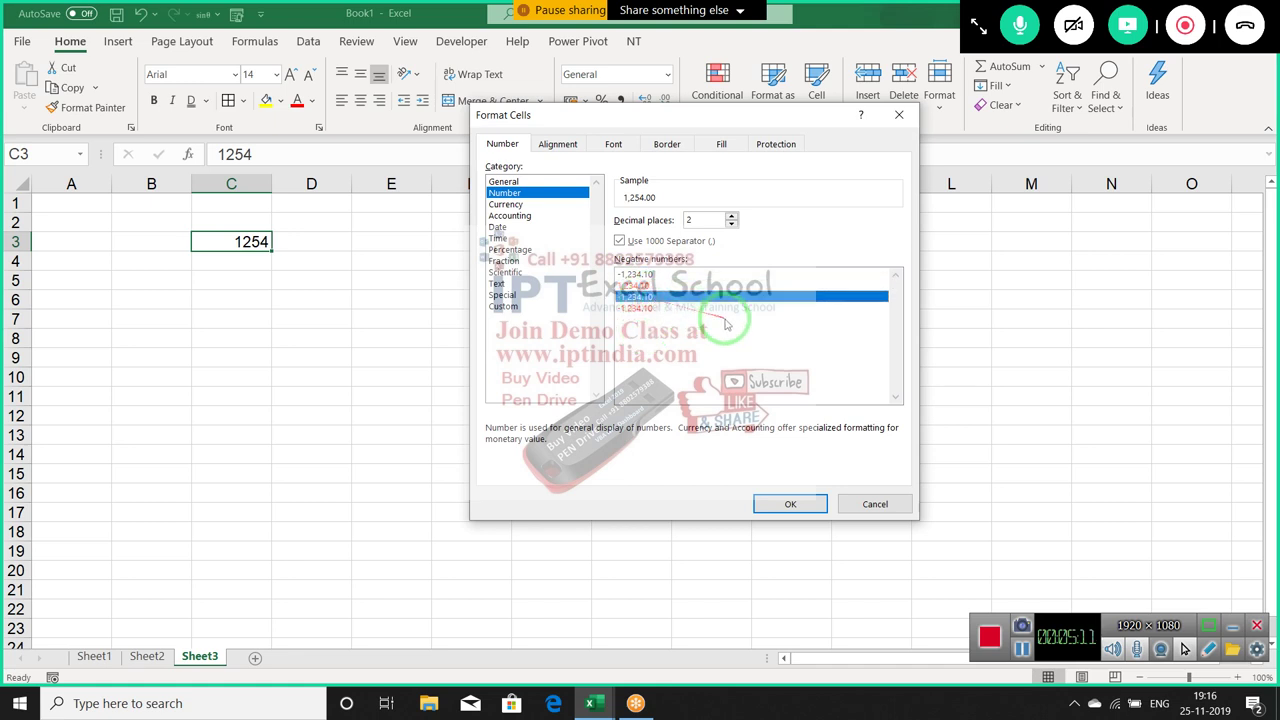
left_click(648, 308)
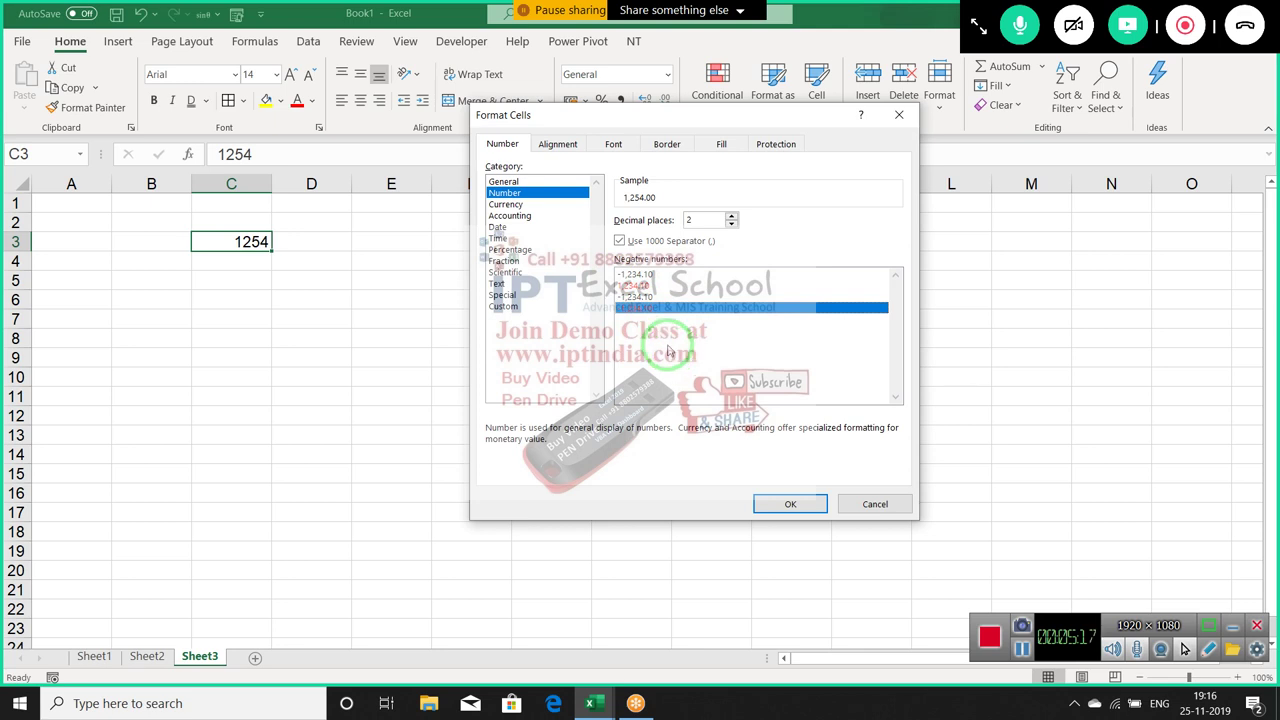
left_click(645, 286)
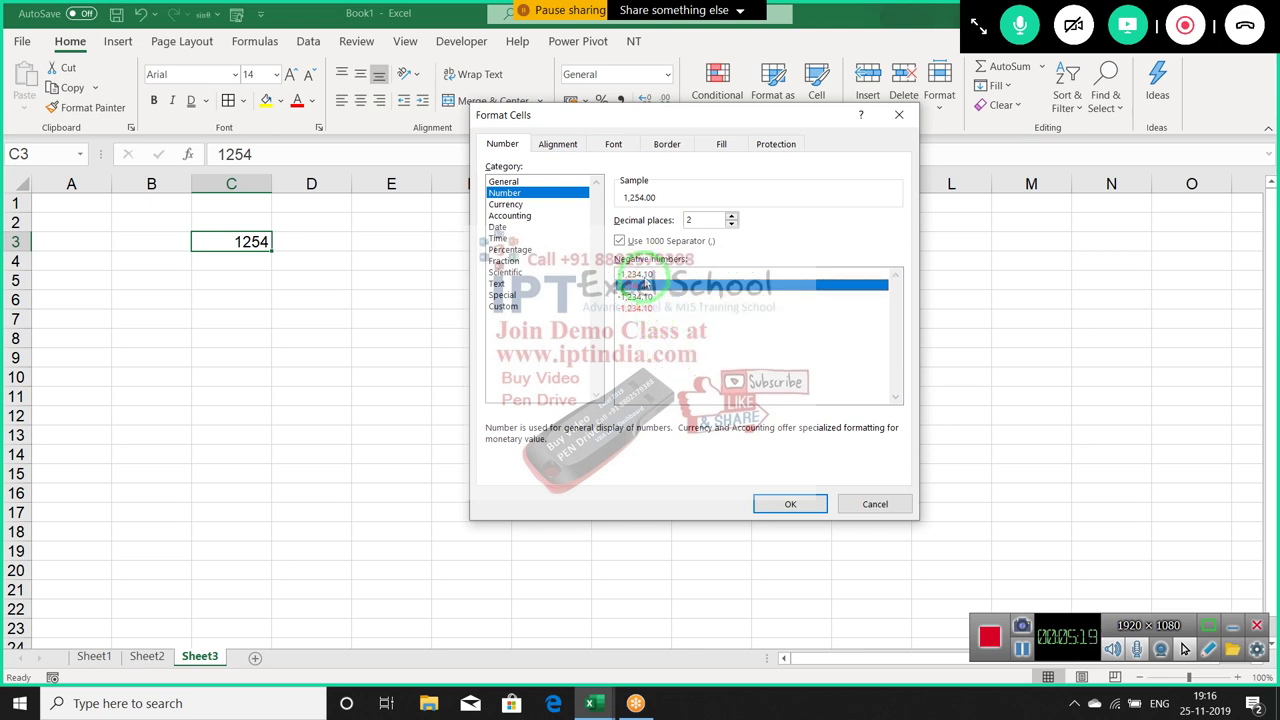
left_click(644, 278)
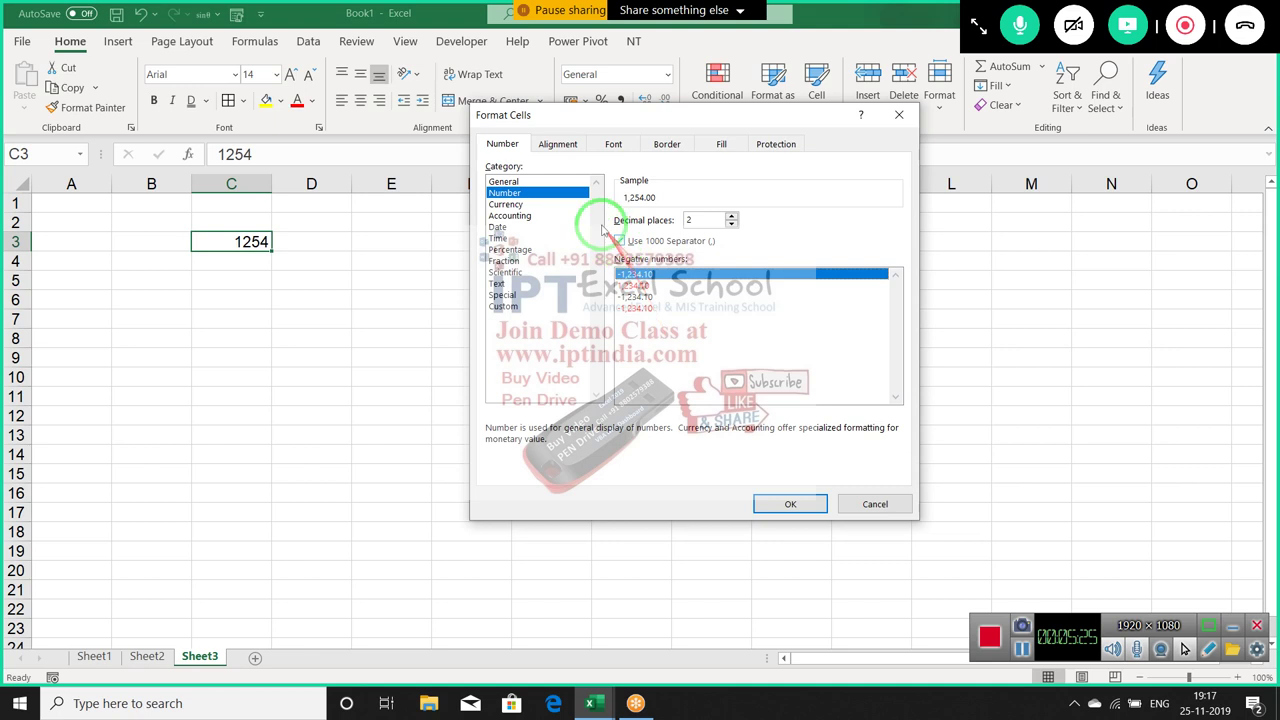
Settle C3 on Currency showing ₹ 1,254.00 and scroll the currency symbol list
left_click(535, 206)
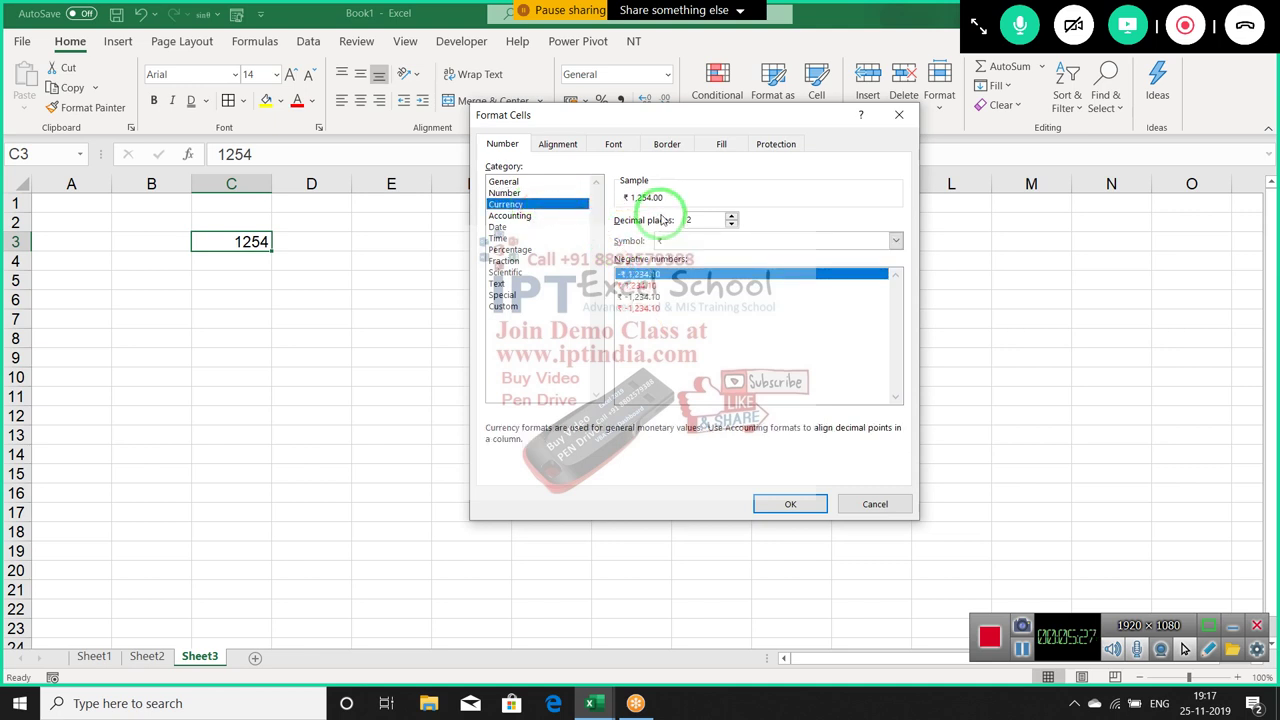
left_click(506, 192)
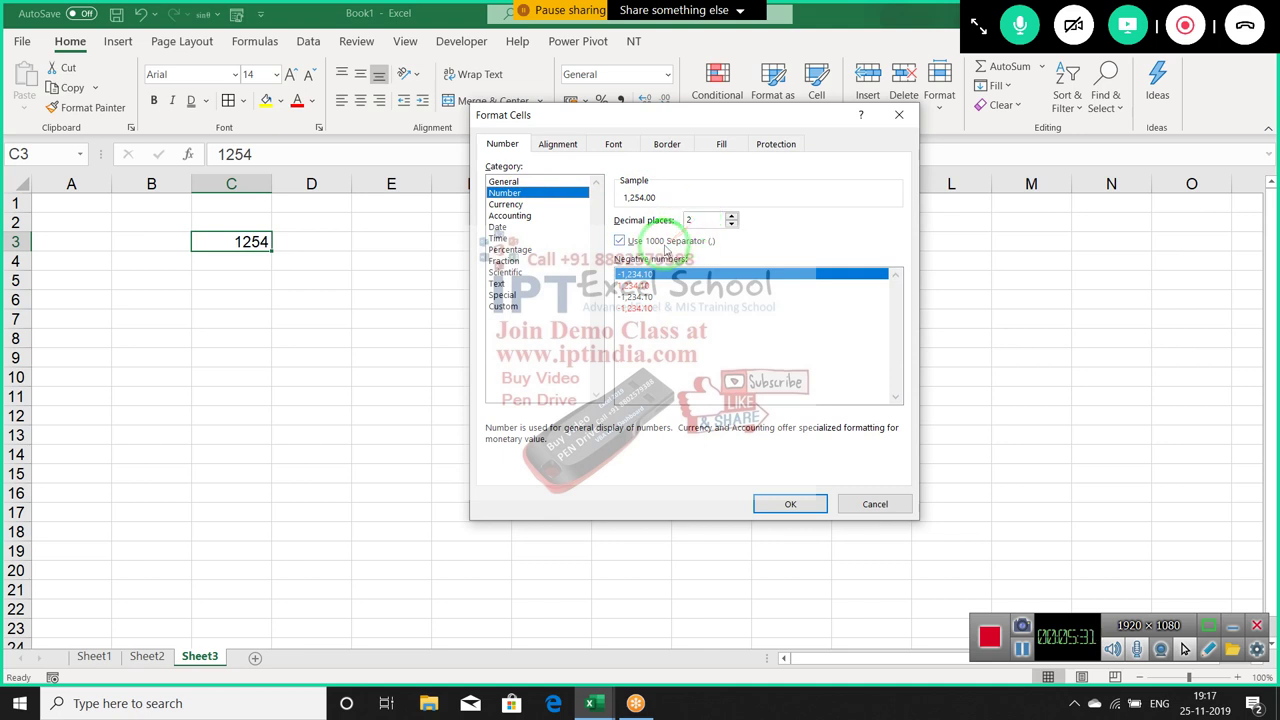
left_click(505, 204)
left_click(662, 241)
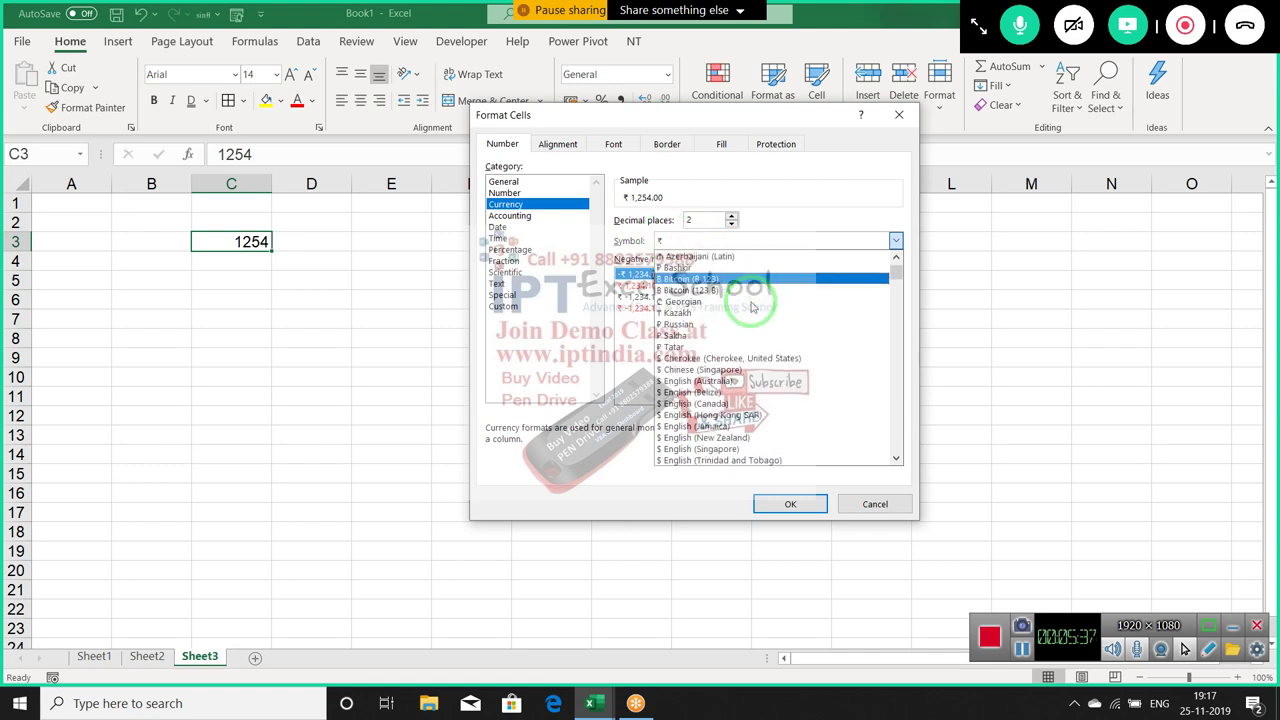
scroll(752, 312, "down", 3)
scroll(752, 312, "down", 10)
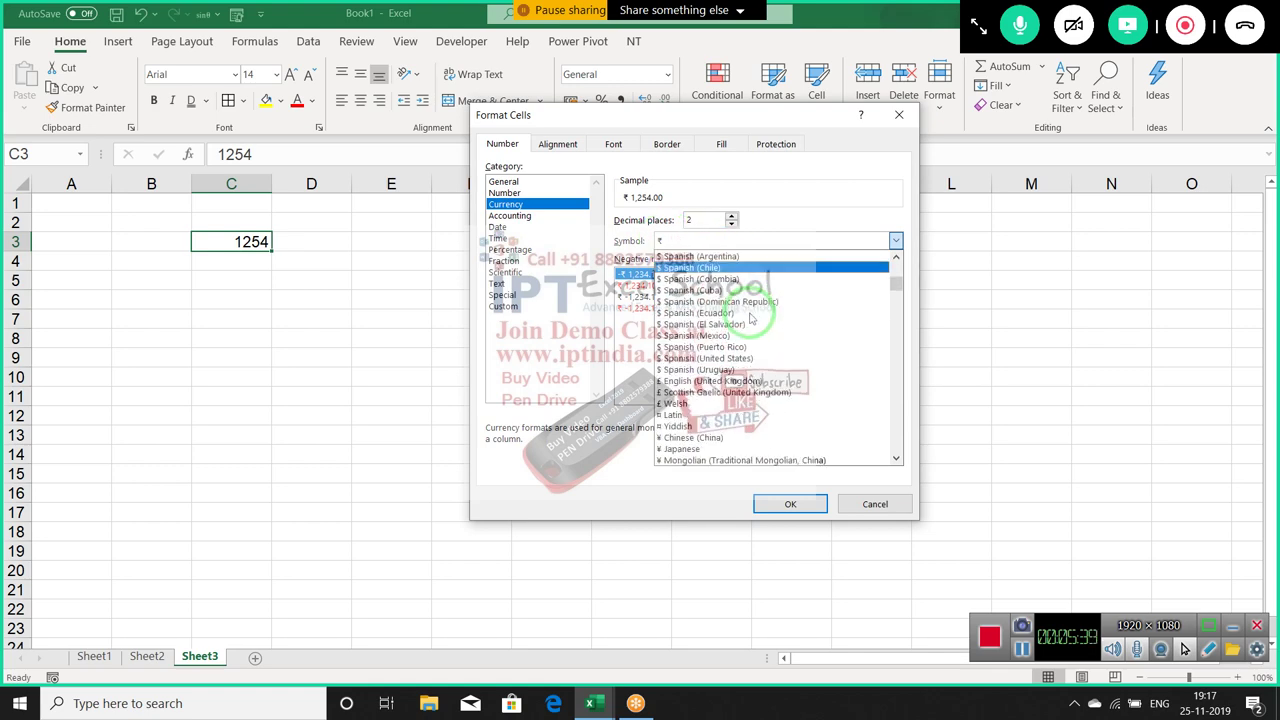
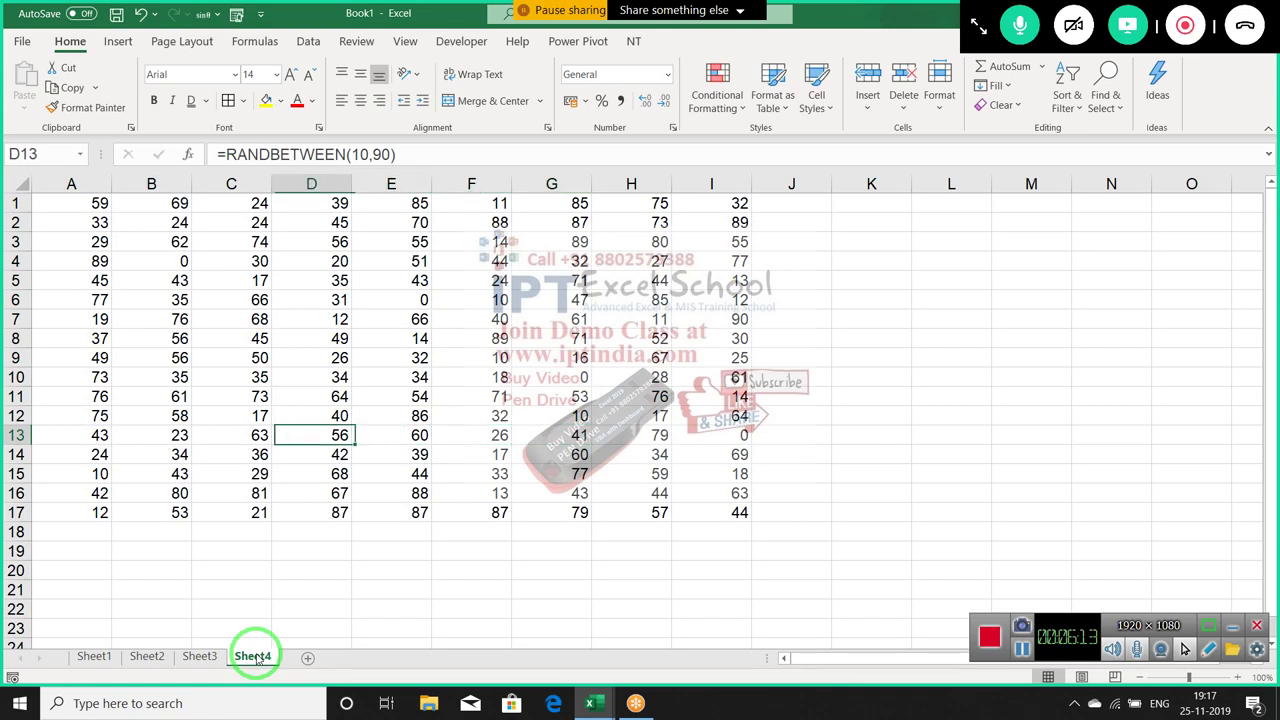
Enter 0 in C13, note the zeros in G10 and C13, and select A1:I17
key("ctrl+Return")
key("Left")
key("Left")
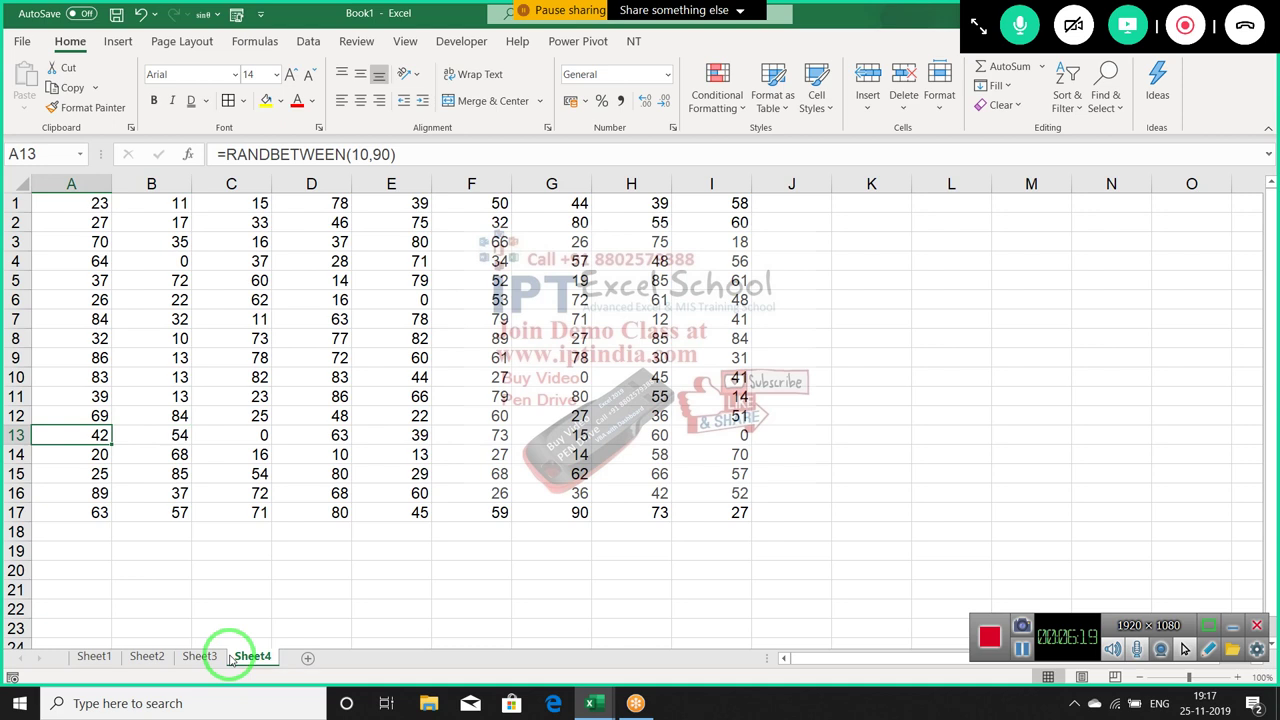
mouse_move(230, 660)
left_mouse_down()
mouse_move(529, 663)
mouse_move(749, 514)
mouse_move(723, 200)
mouse_move(343, 323)
left_mouse_up()
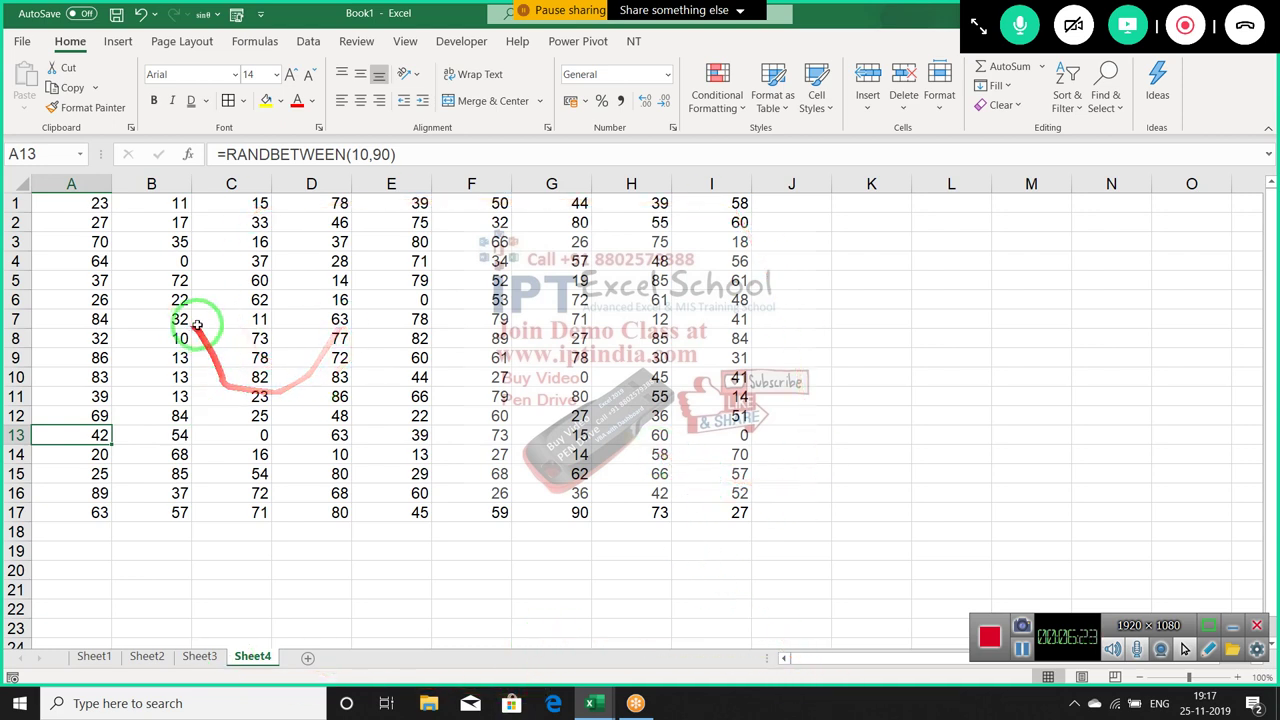
left_click(539, 376)
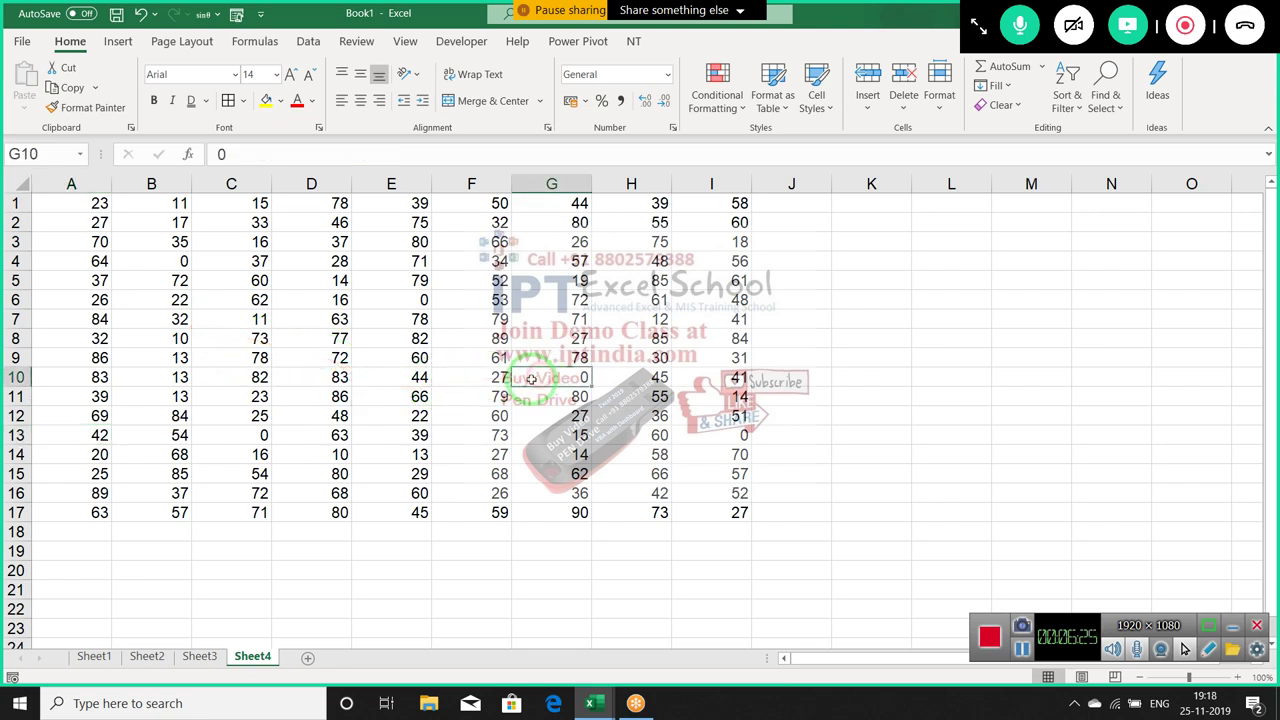
left_click(246, 434)
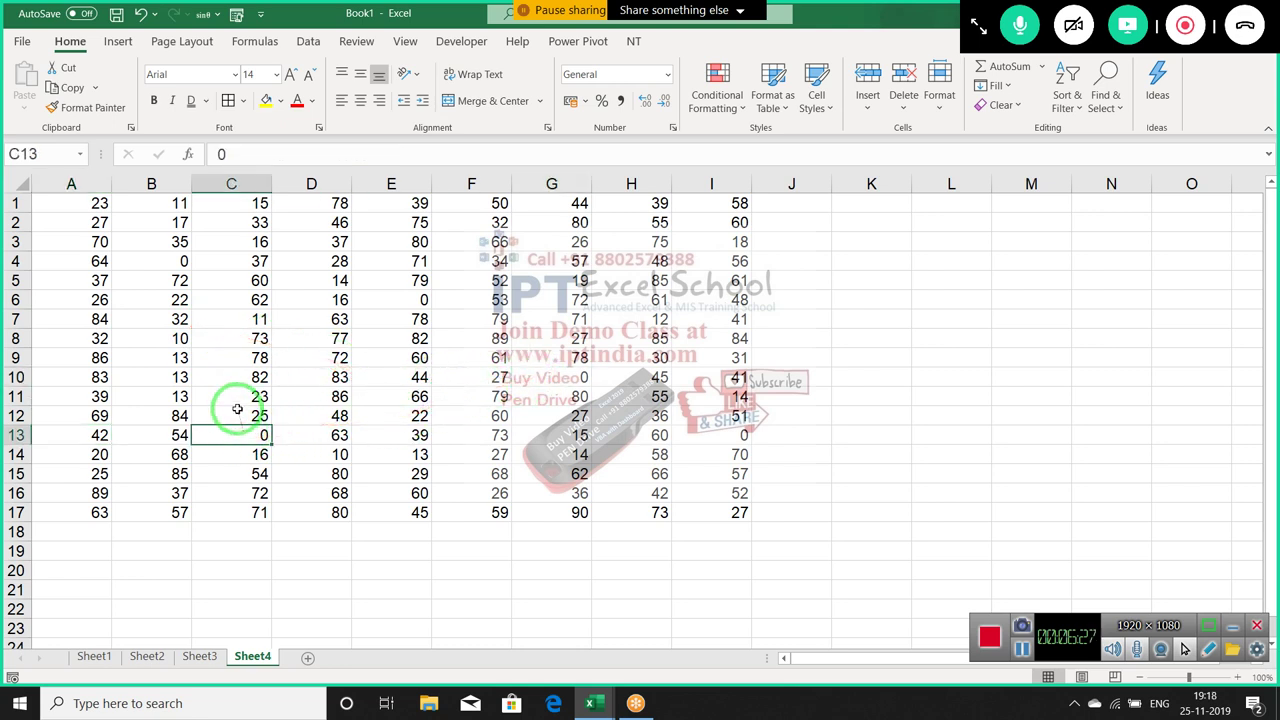
left_click_drag(92, 203, 712, 512)
Format the selected numbers as Accounting with Symbol None and 0 decimal places
right_click(615, 435)
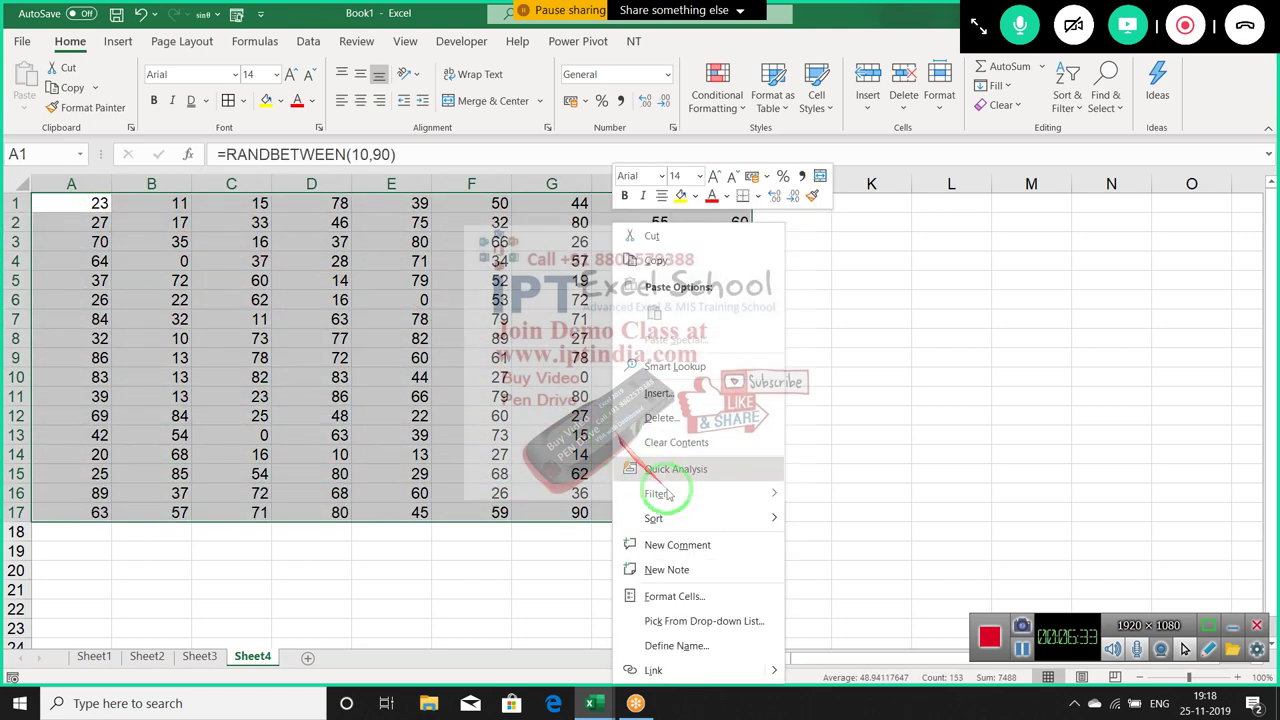
left_click(705, 594)
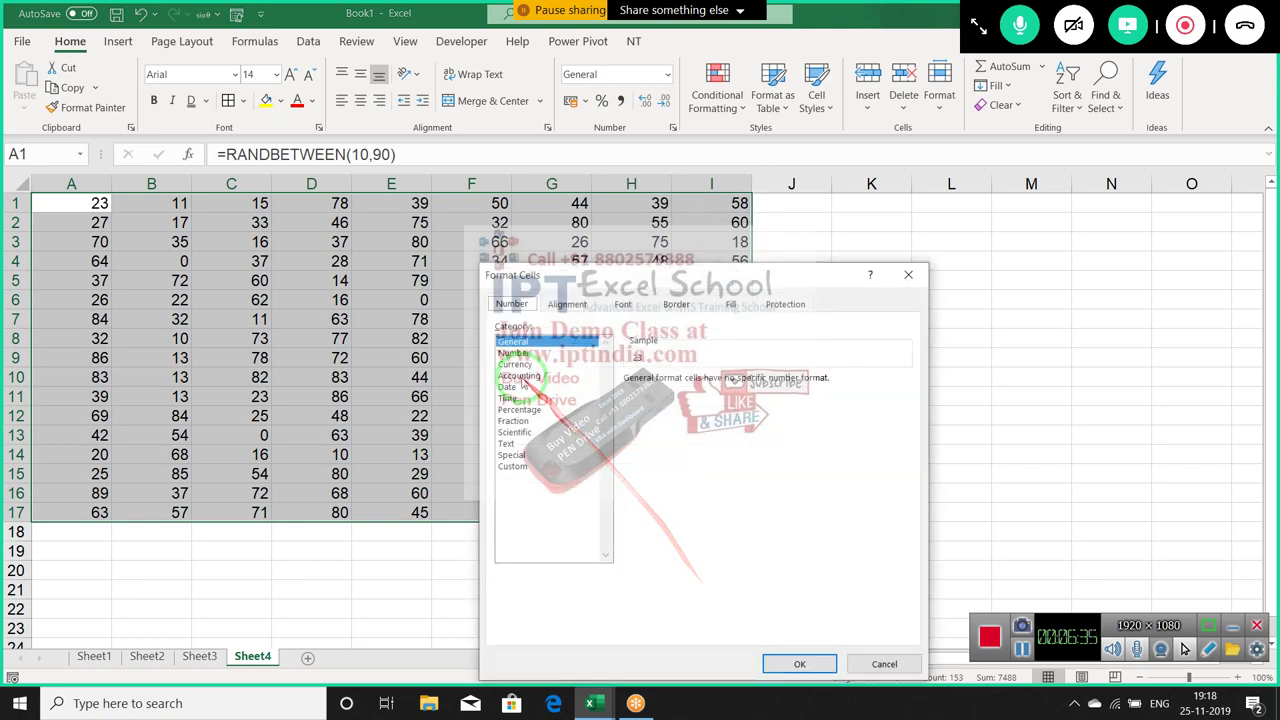
left_click(519, 376)
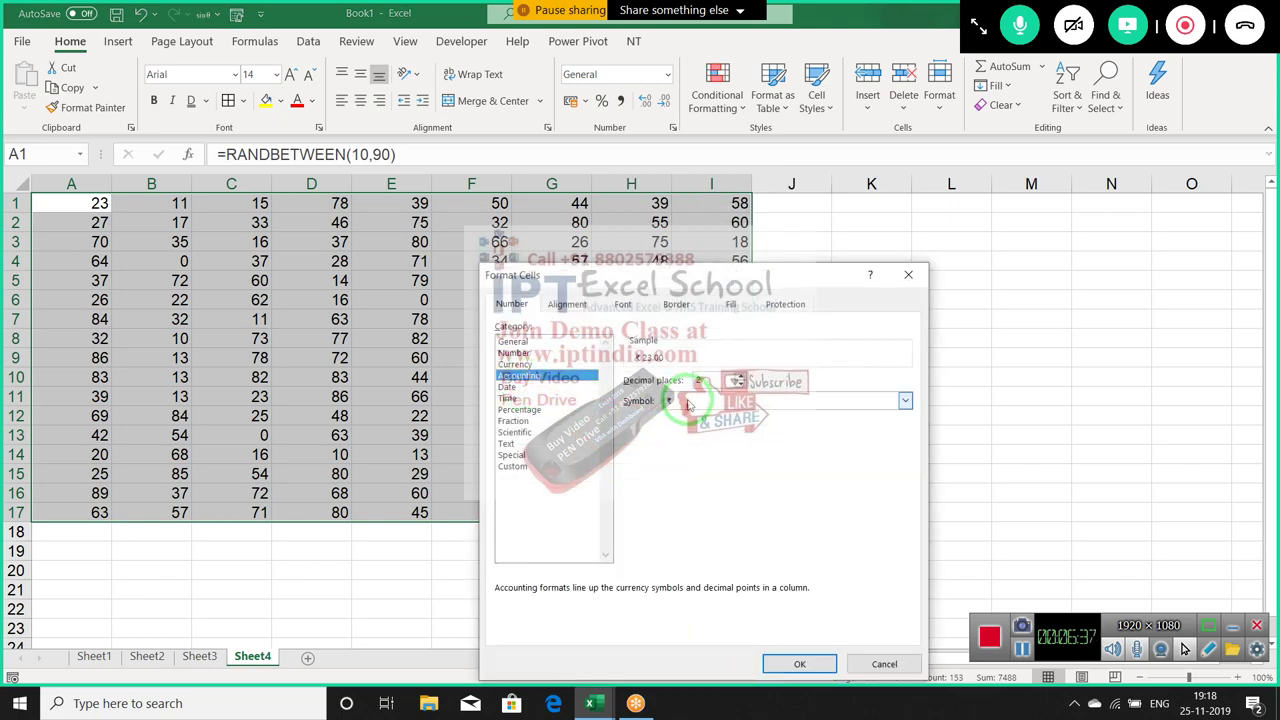
left_click(689, 401)
left_click(678, 416)
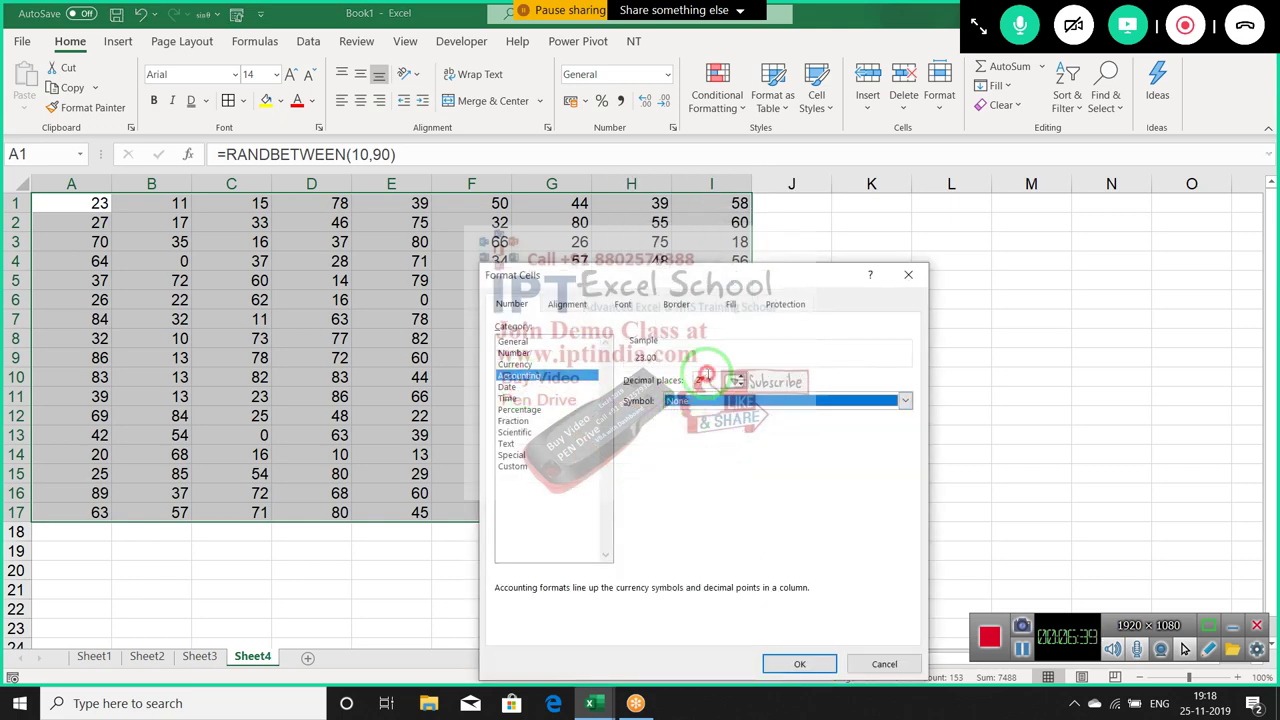
type("0")
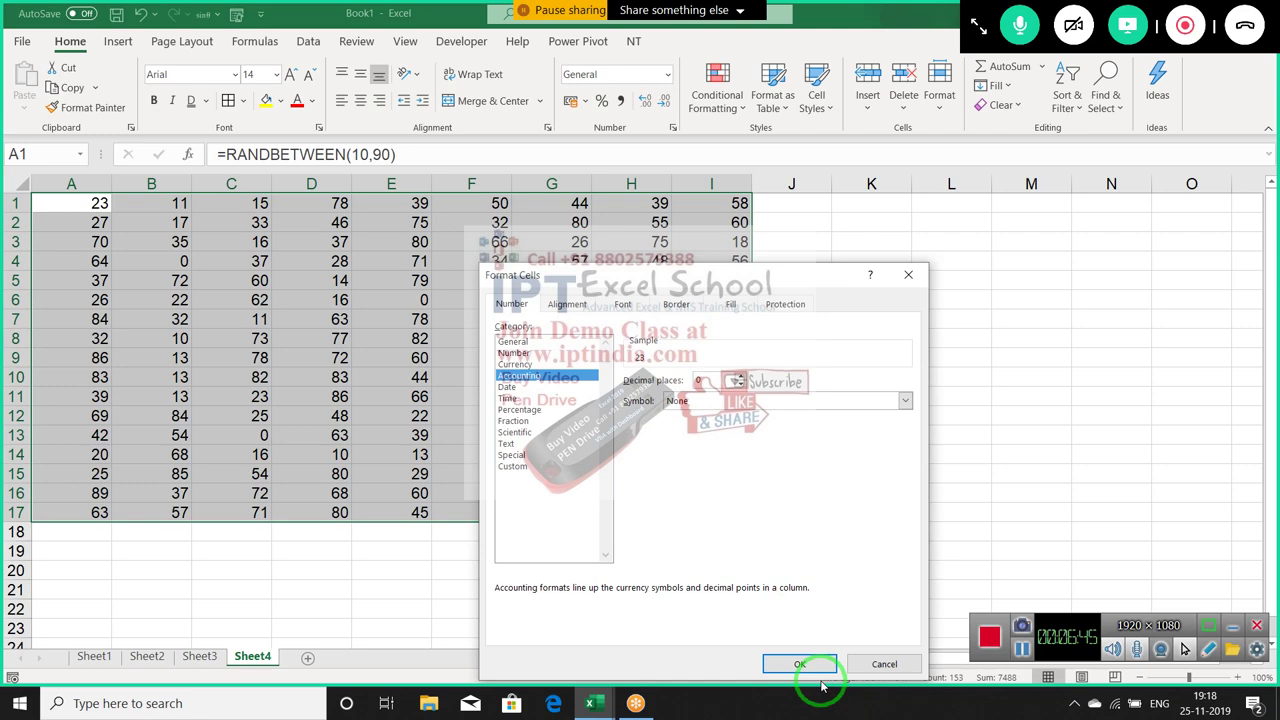
left_click(812, 664)
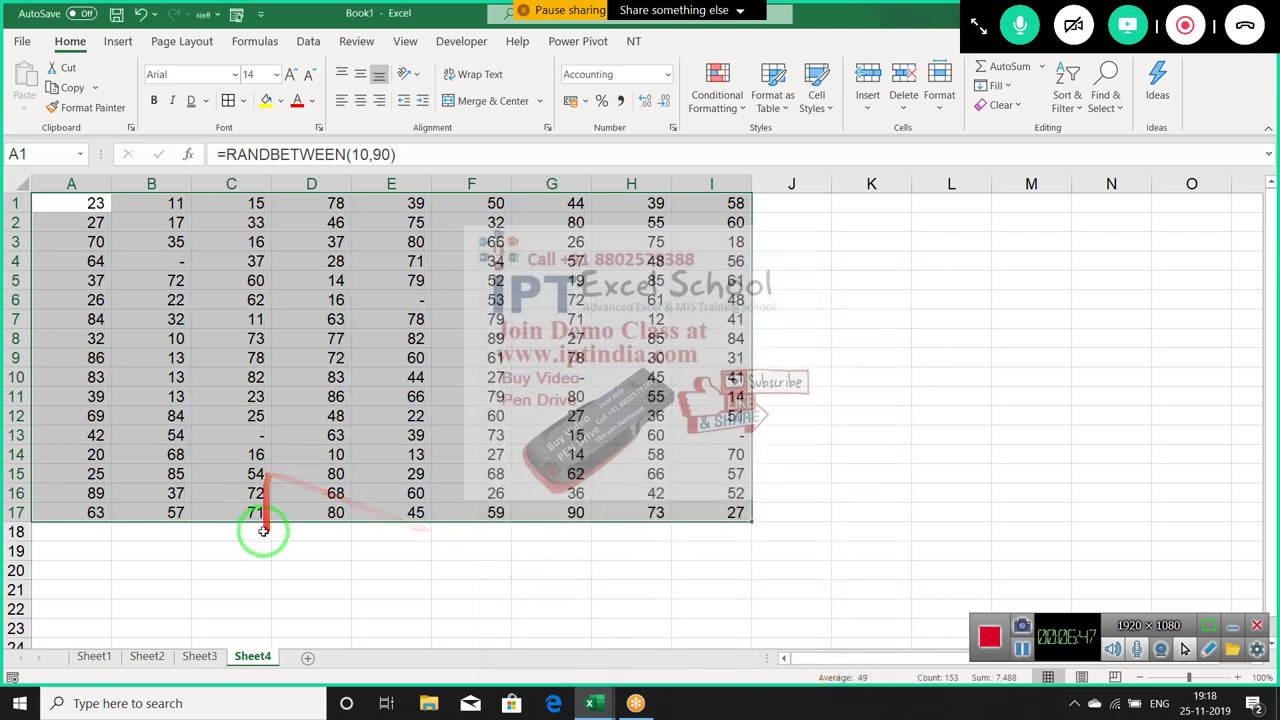
Check that zeros in B4, C13 and I13 show as dashes while B4 still stores 0
left_click(263, 530)
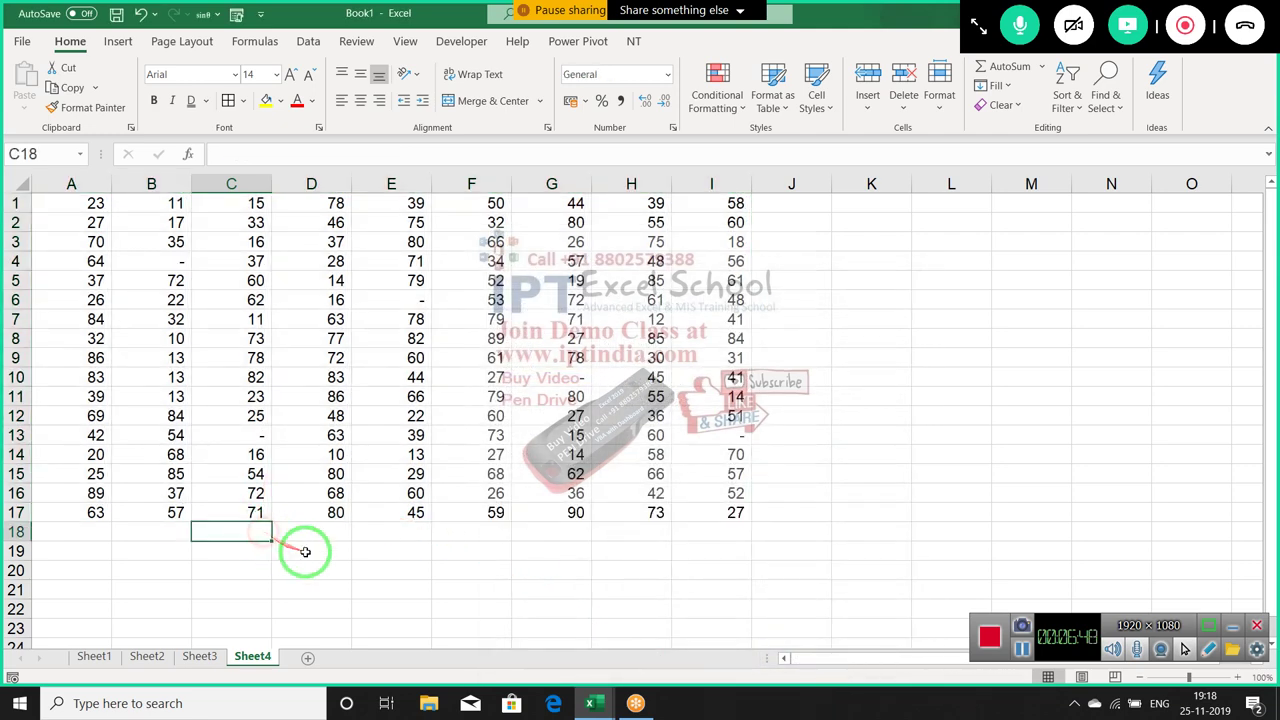
left_click(163, 260)
left_click(233, 430)
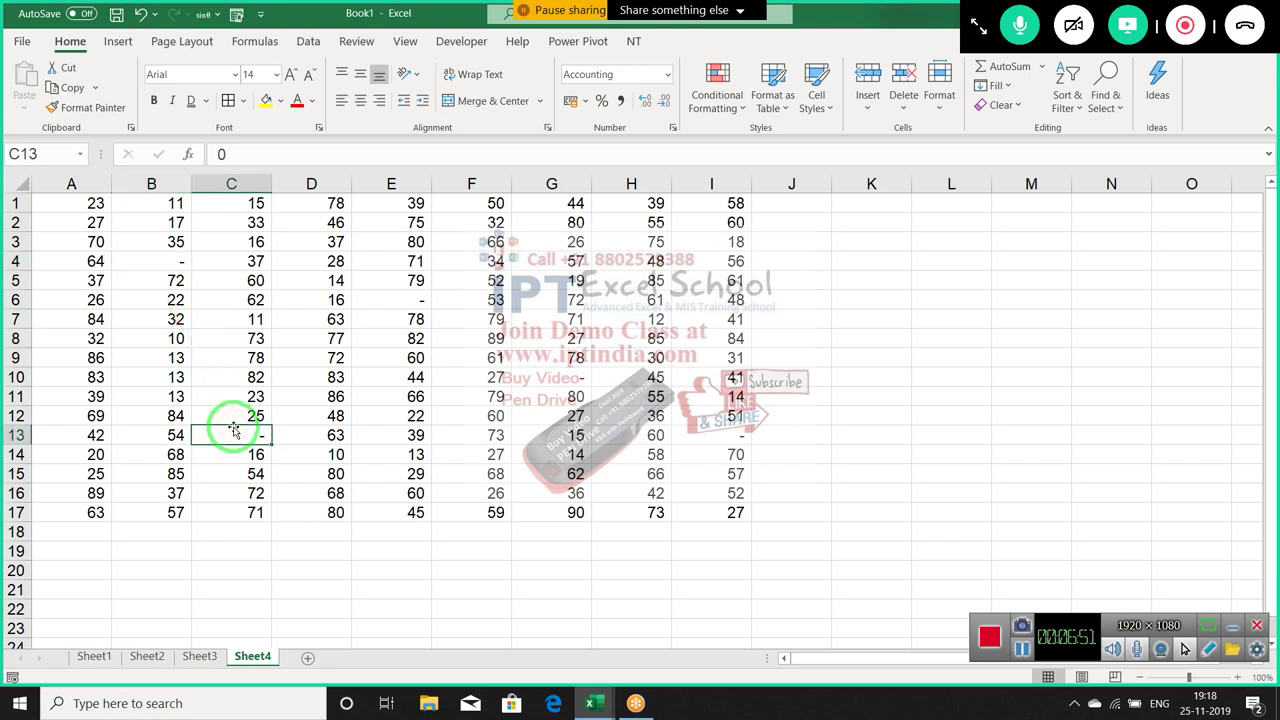
left_click(177, 258)
left_click(222, 150)
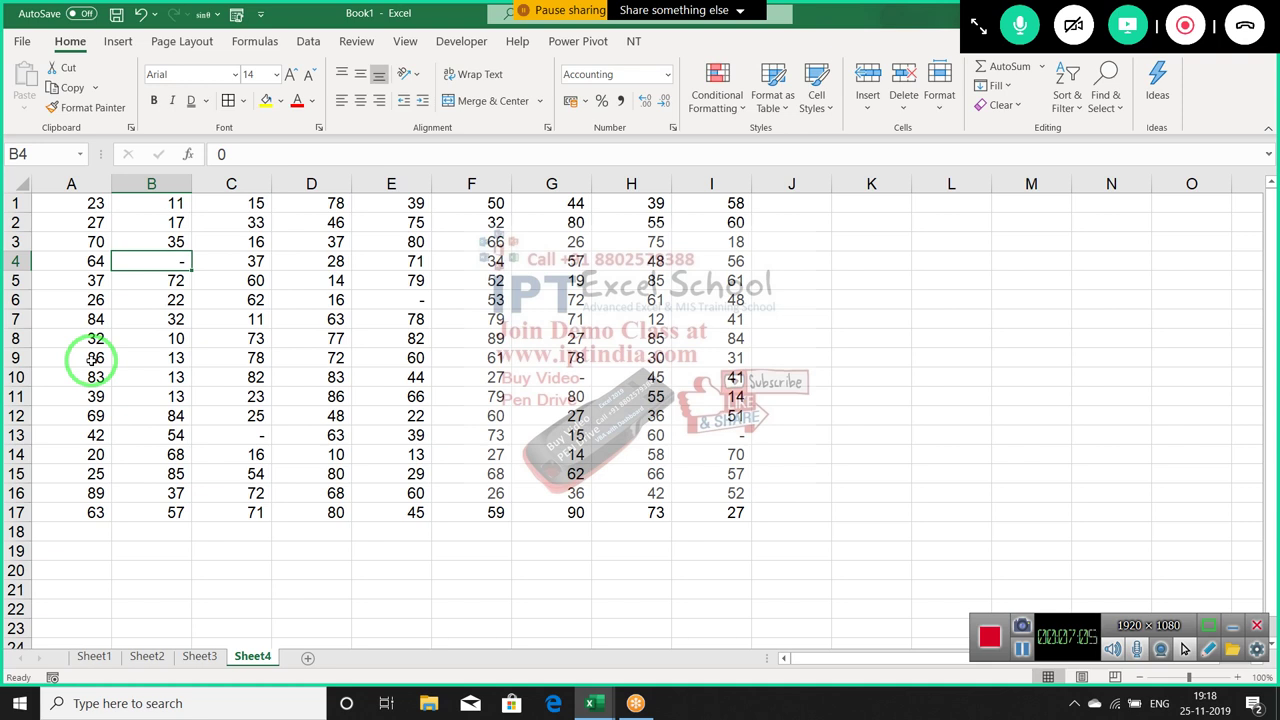
left_click(465, 433)
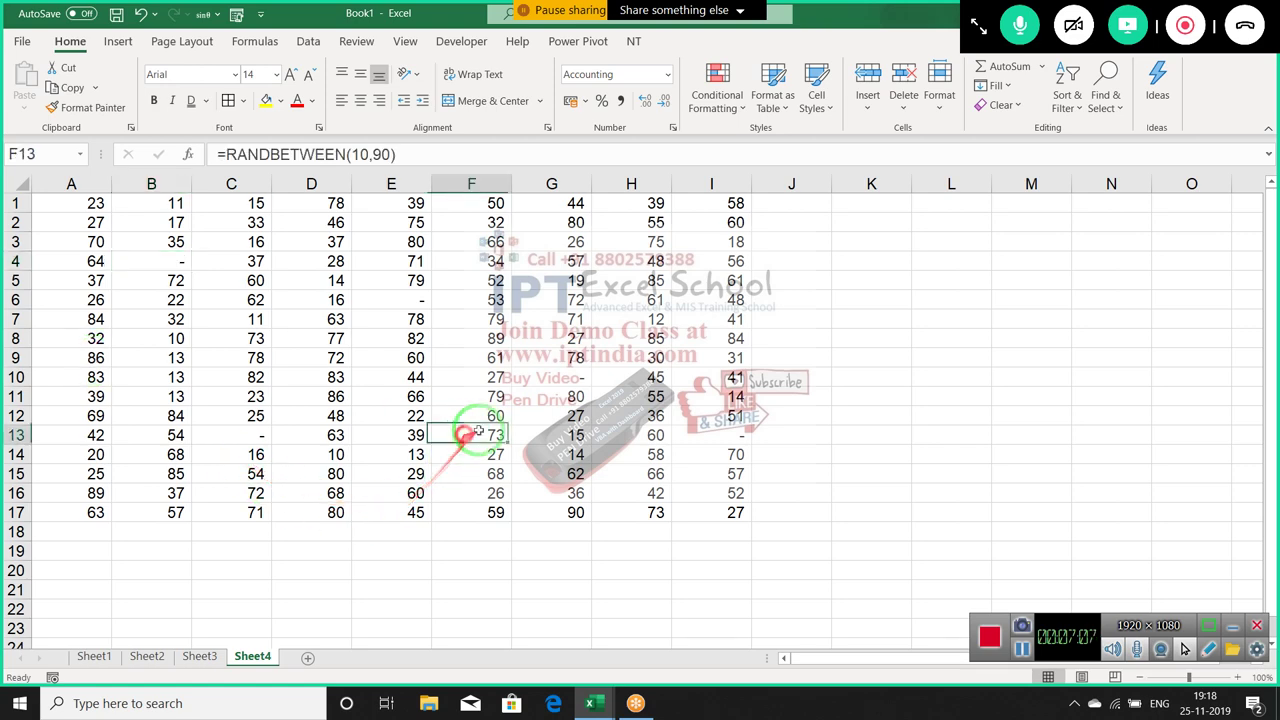
left_click(717, 437)
left_click(466, 376)
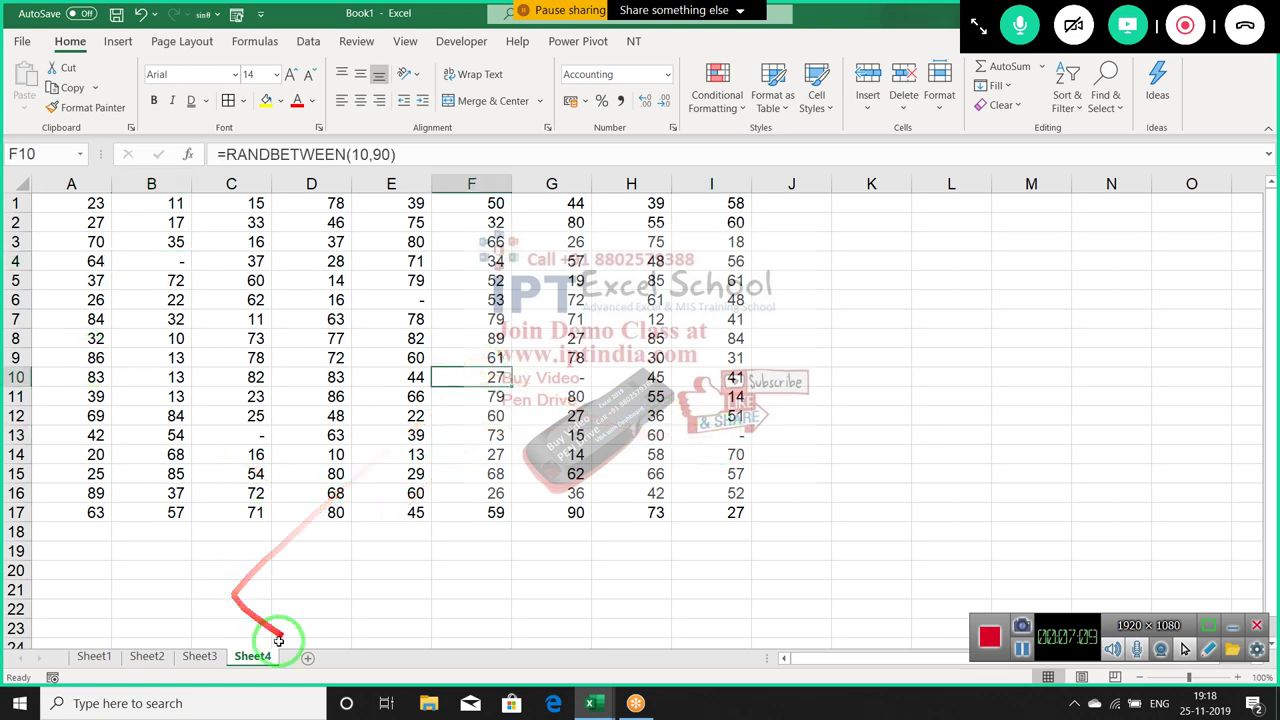
Add Sheet5 and pick a Date format for cell C6
left_click(308, 657)
right_click(254, 300)
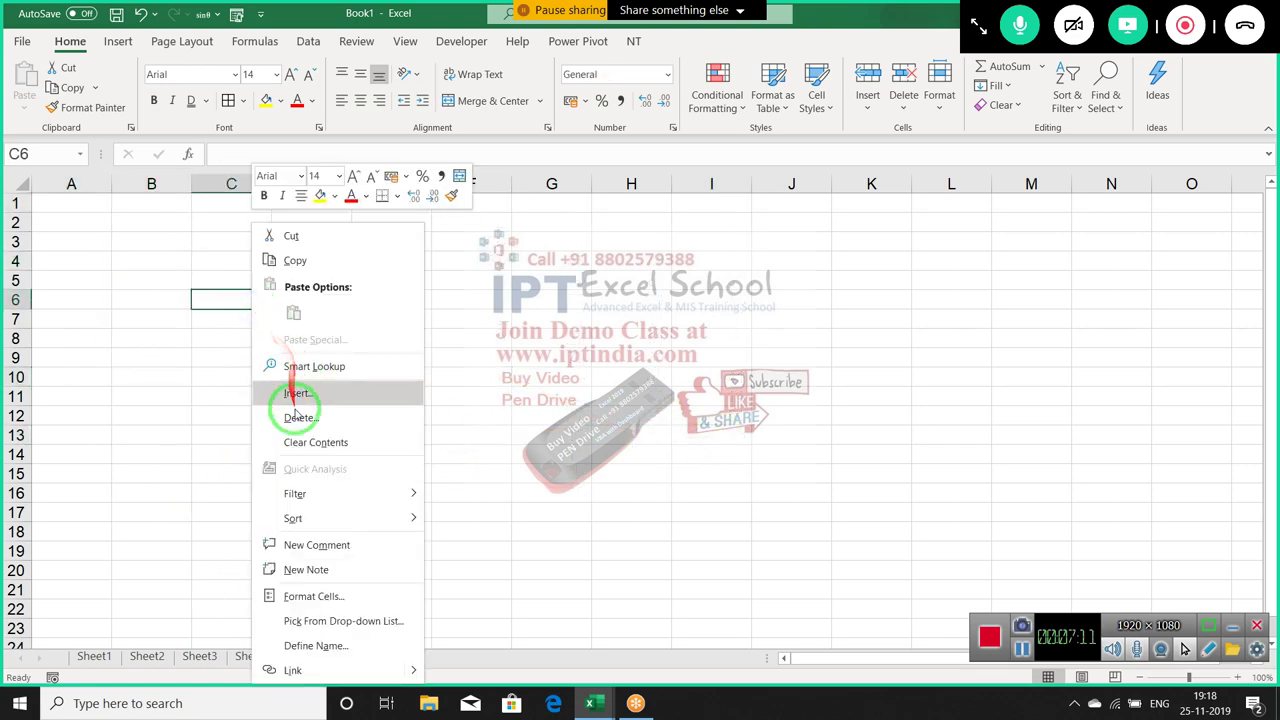
left_click(314, 595)
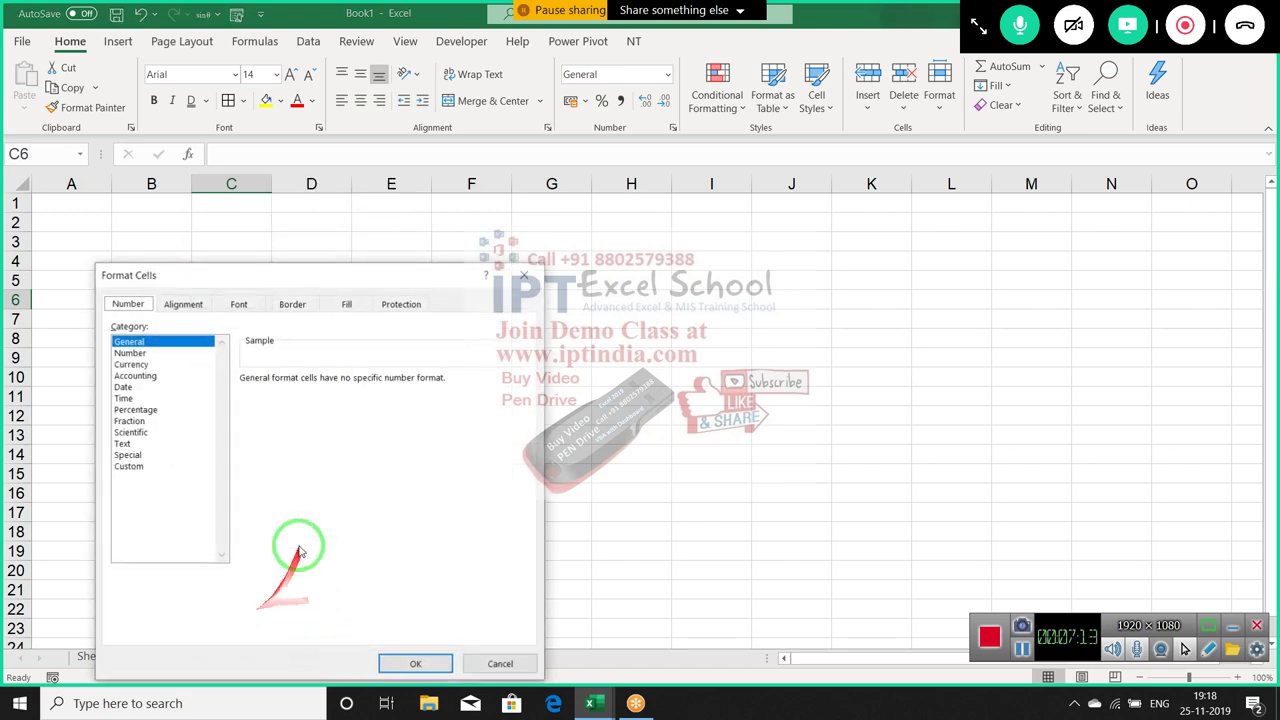
left_click(150, 378)
left_click(124, 387)
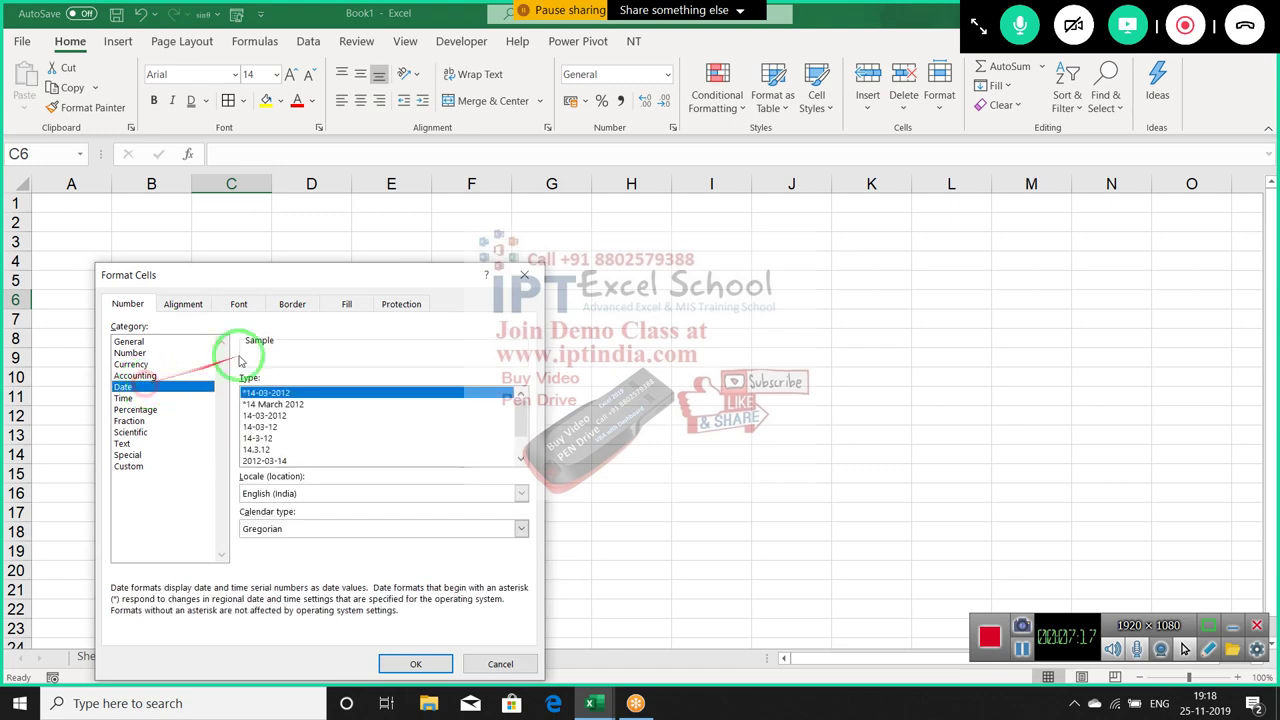
left_click_drag(296, 279, 521, 169)
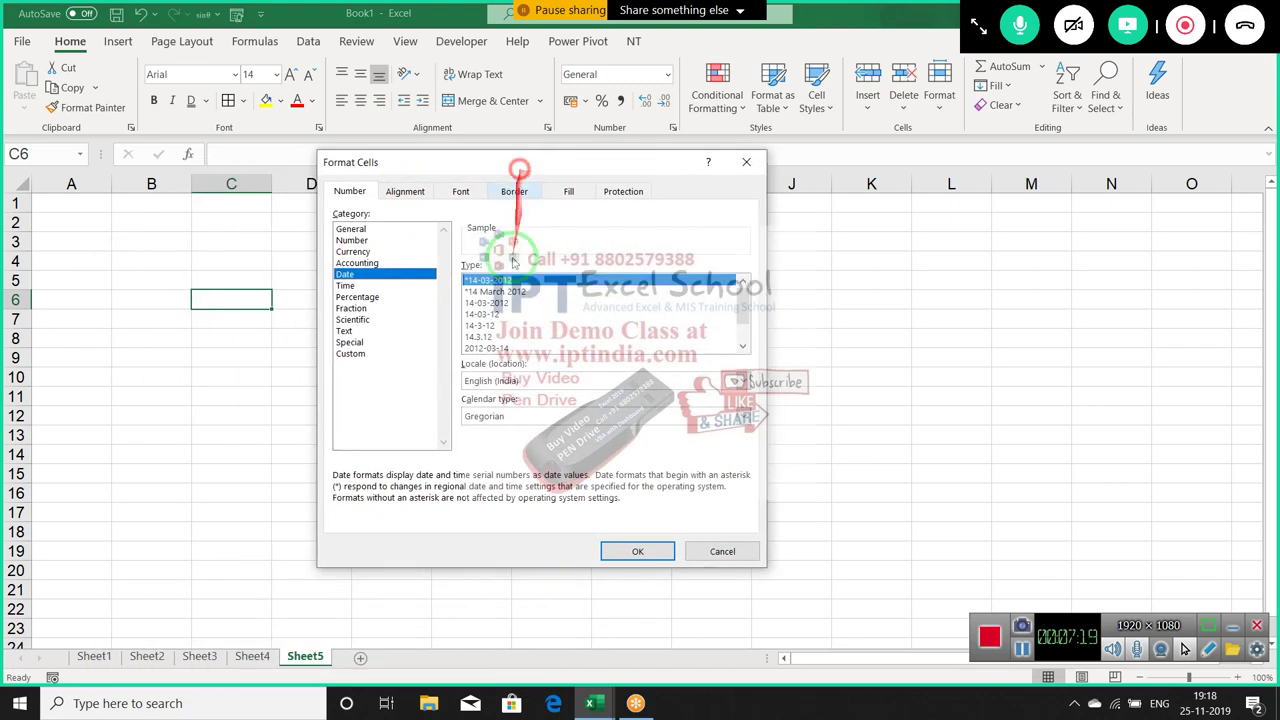
left_click(490, 303)
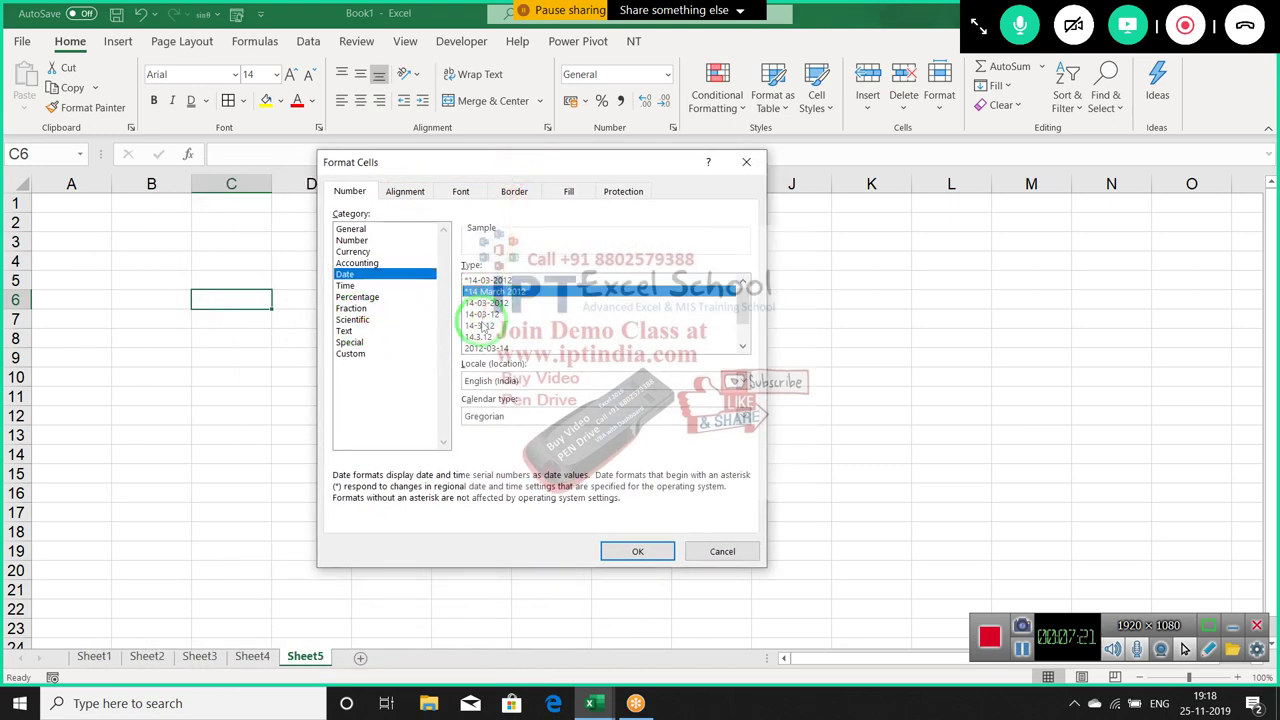
key("Return")
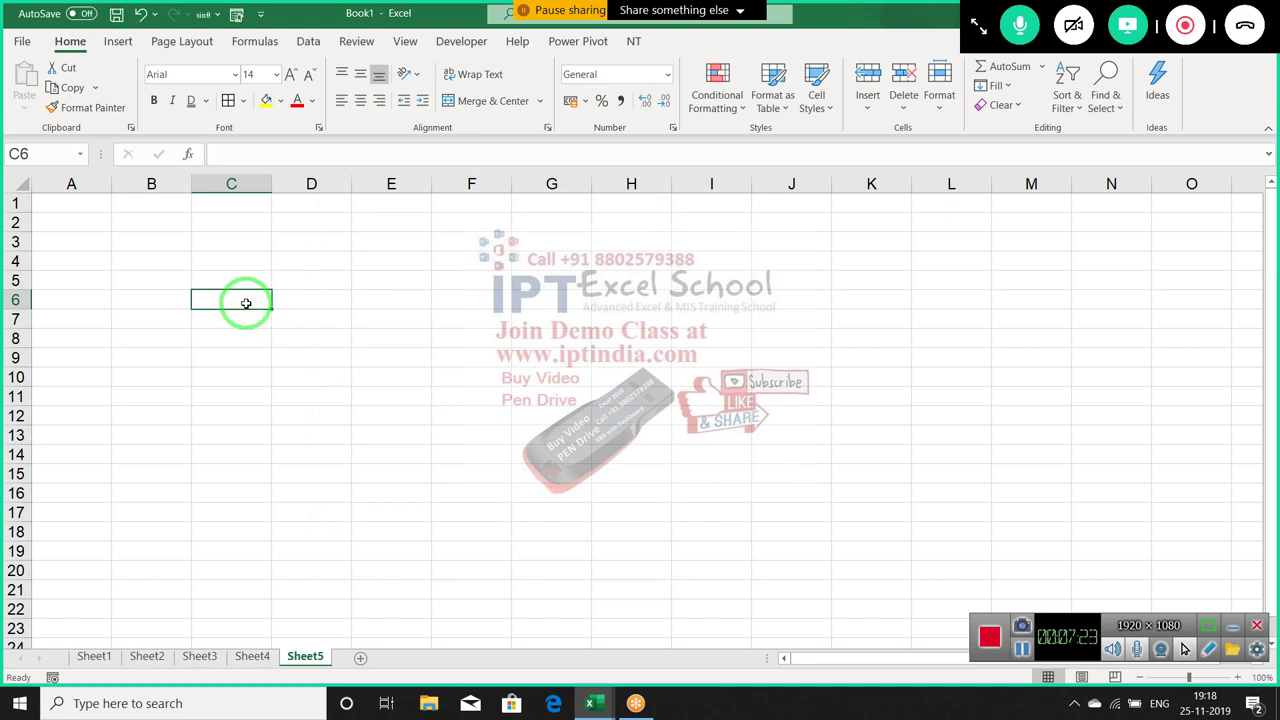
Enter 1/11 in C6 and switch it to Short Date, showing 01-11-2019
type("1/11")
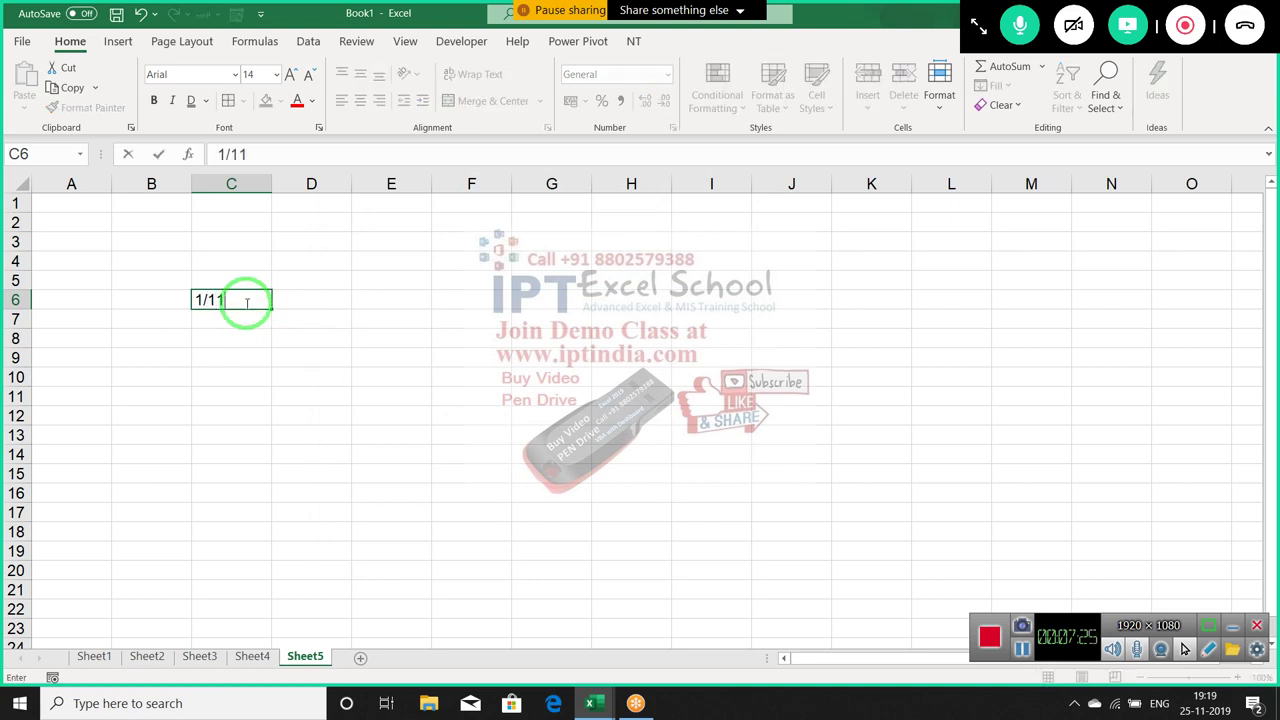
key("Return")
left_click(245, 300)
type("1")
key("Escape")
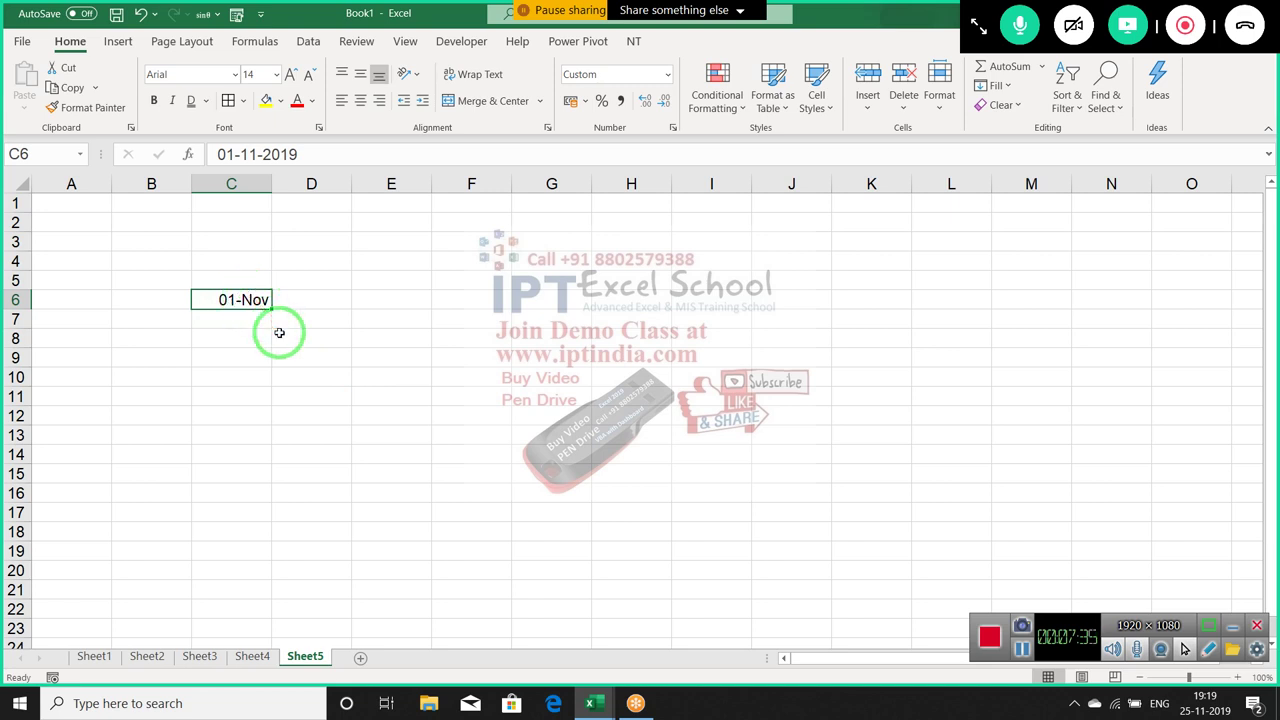
left_click(663, 79)
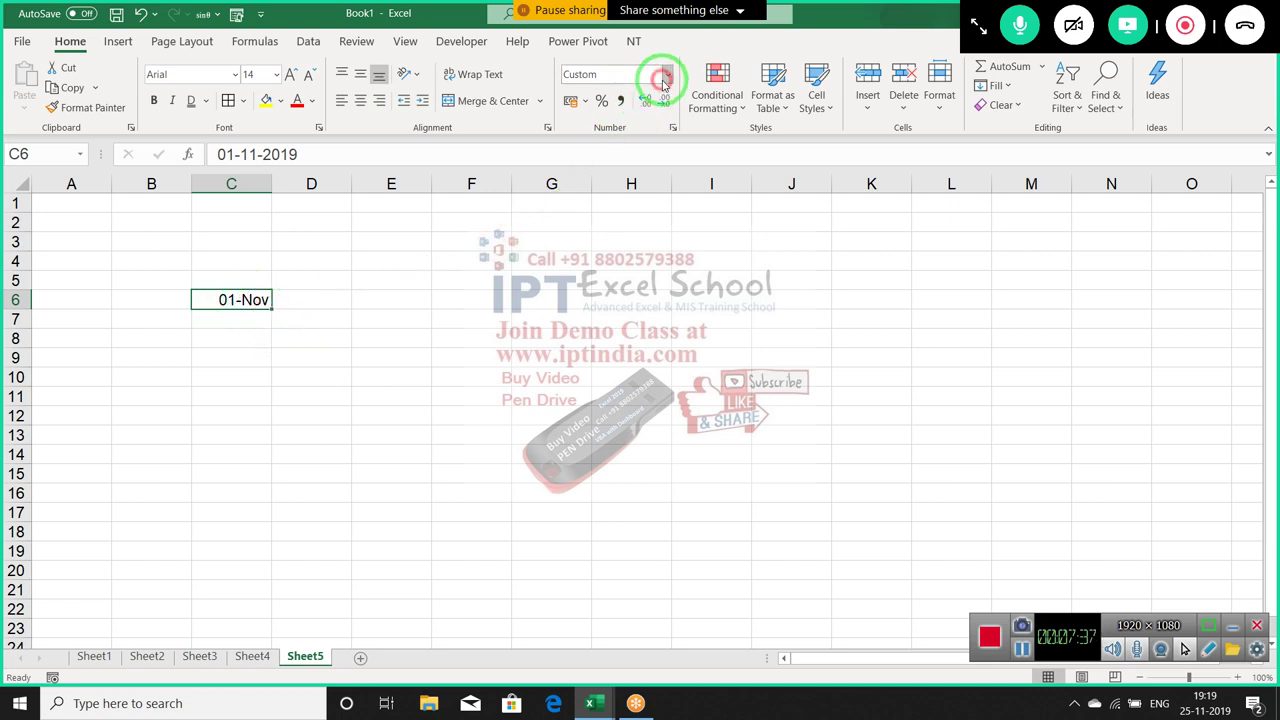
left_click(665, 79)
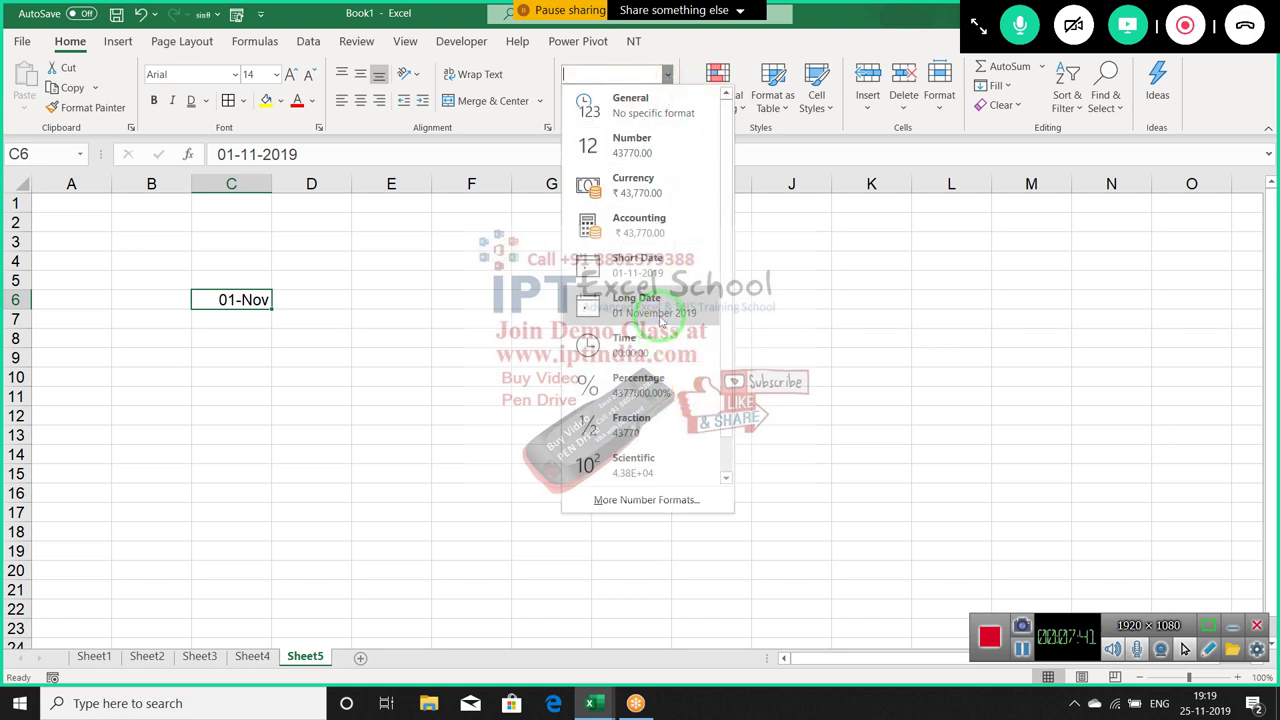
left_click(659, 286)
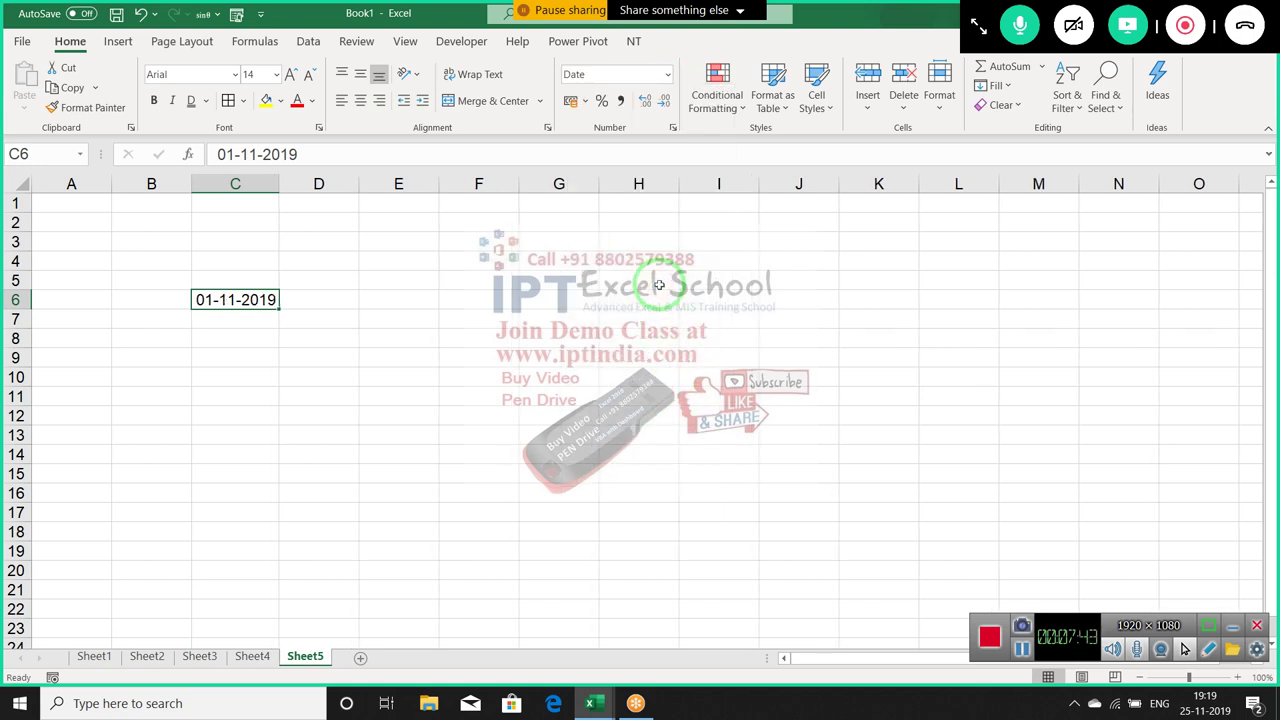
Preview C6 in date styles such as 14-03-12, 14-3-12 and 2012-03-14
left_click(673, 127)
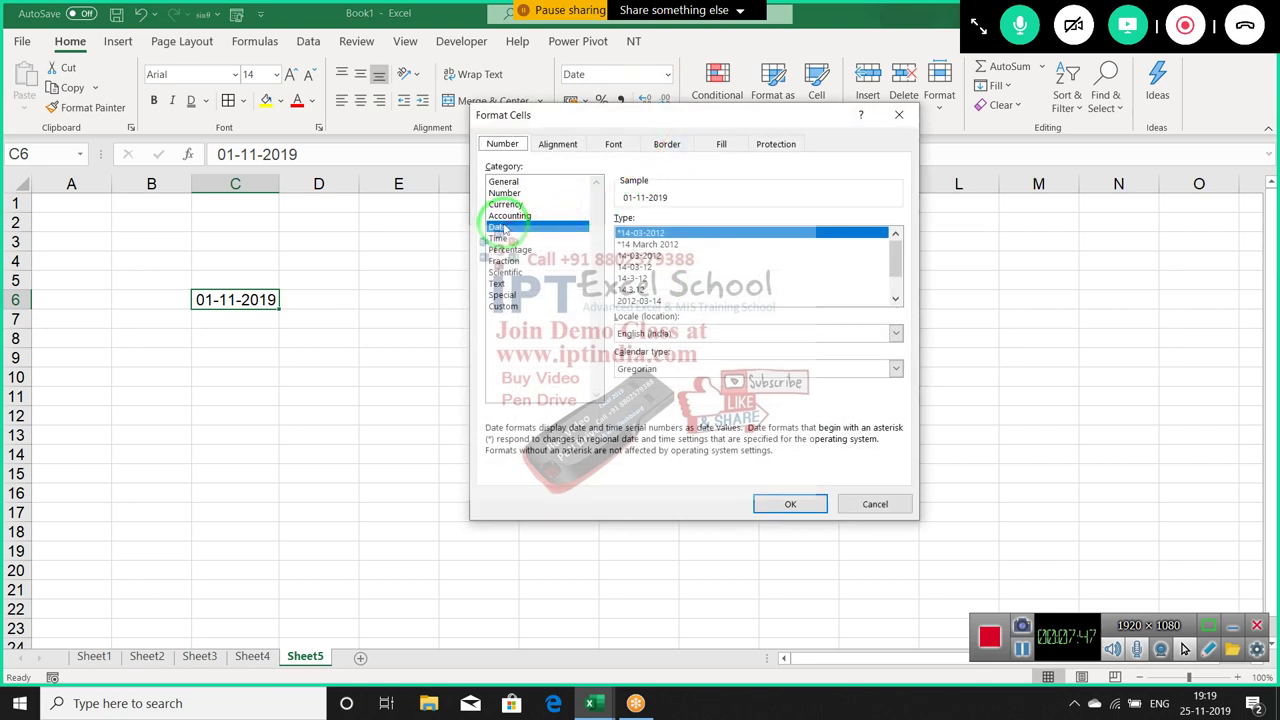
left_click(640, 244)
left_click(630, 267)
left_click(630, 280)
left_click(632, 300)
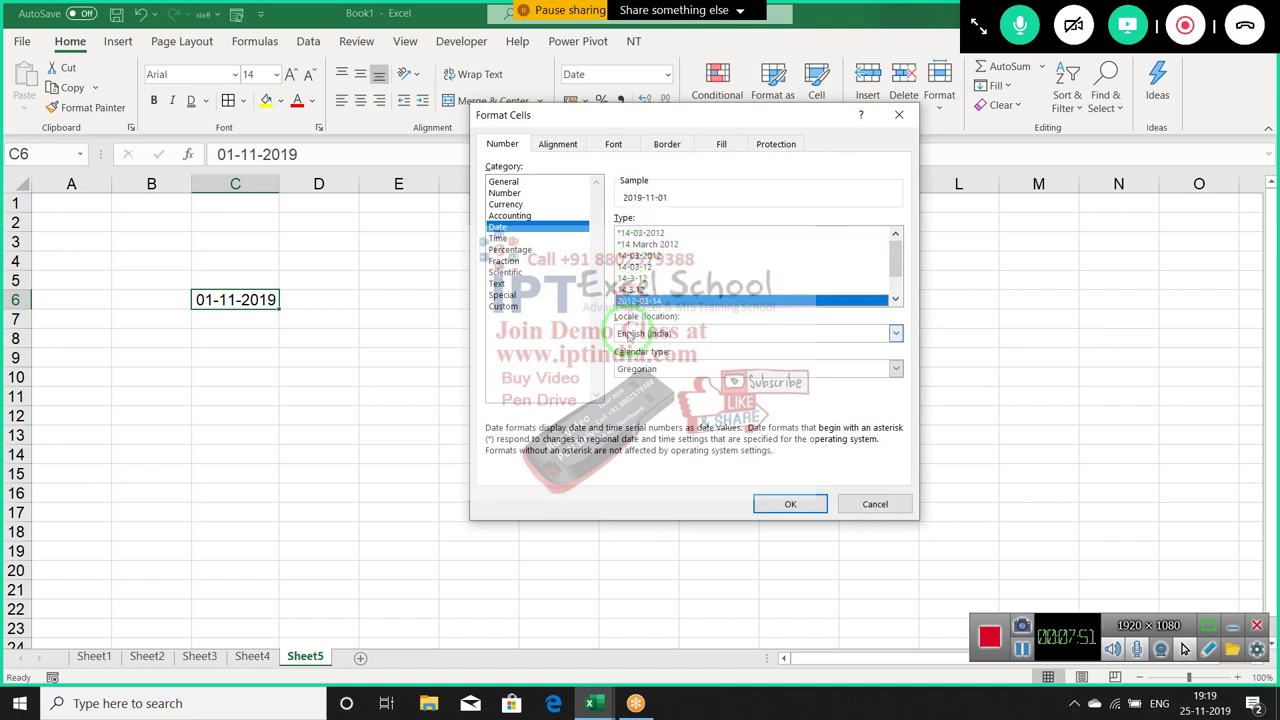
left_click(635, 279)
left_click(628, 301)
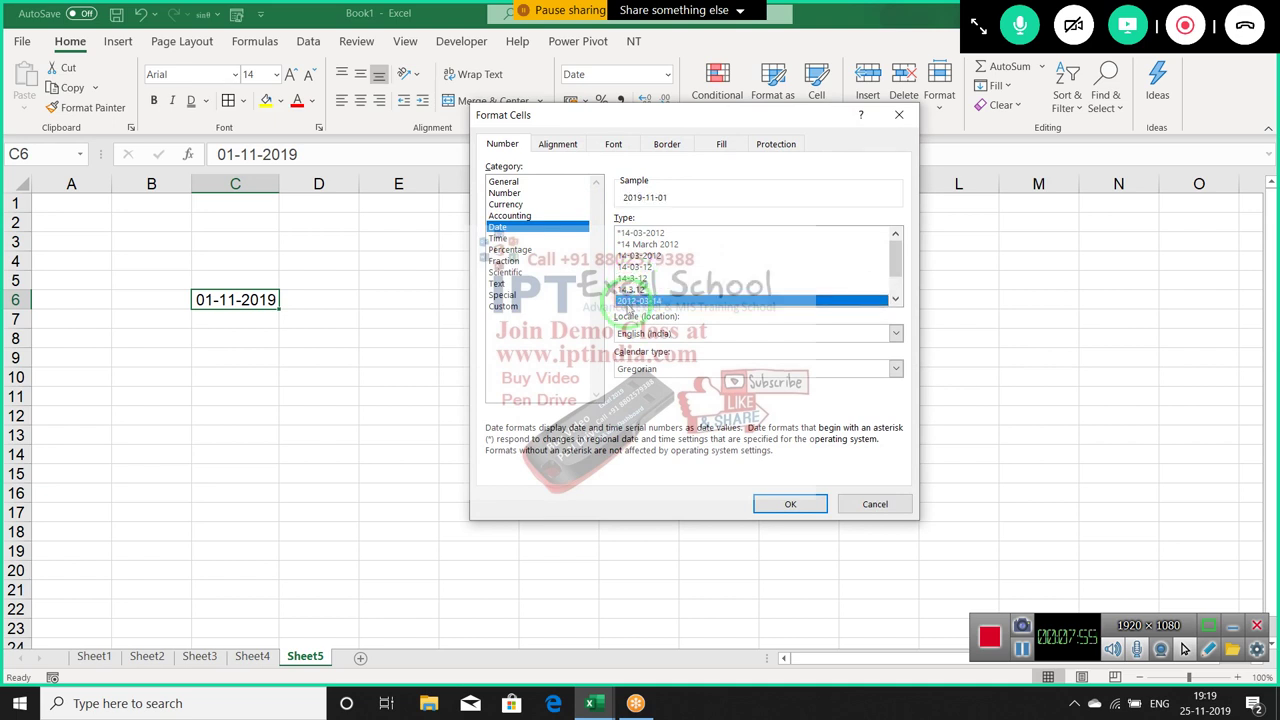
left_click(632, 289)
left_click(632, 278)
left_click(632, 267)
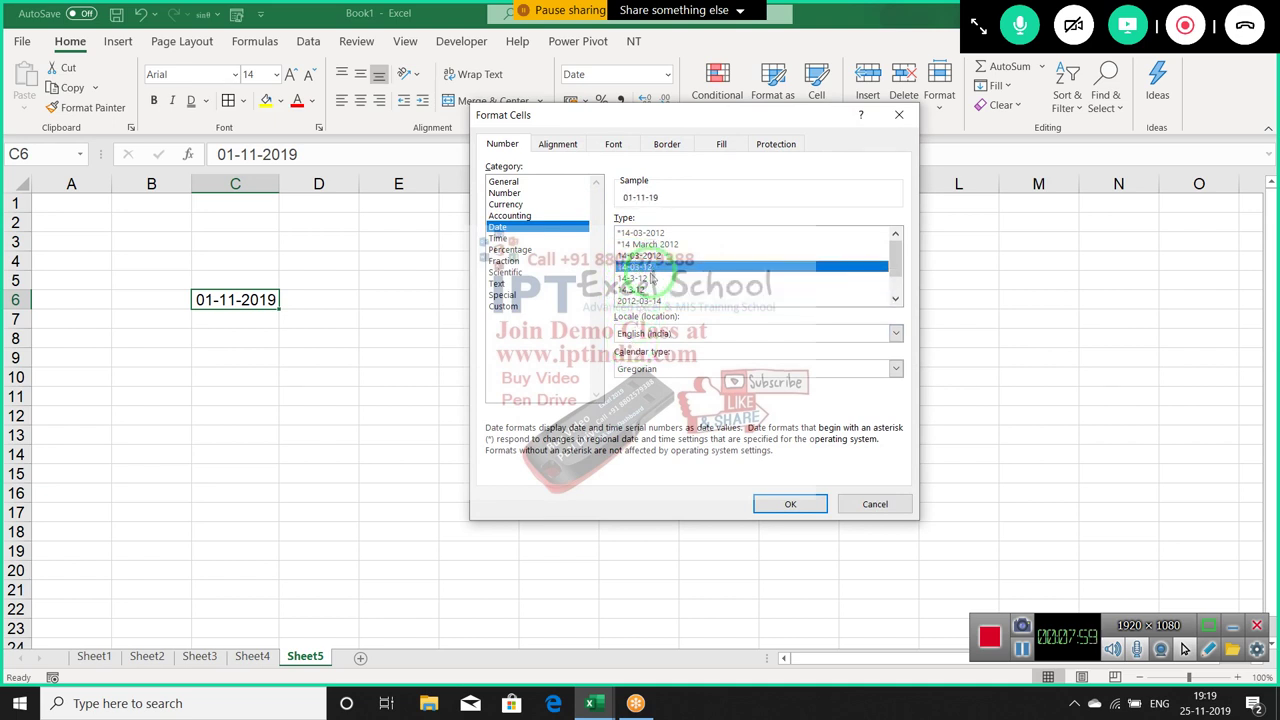
left_click(645, 278)
left_click(645, 289)
left_click(644, 301)
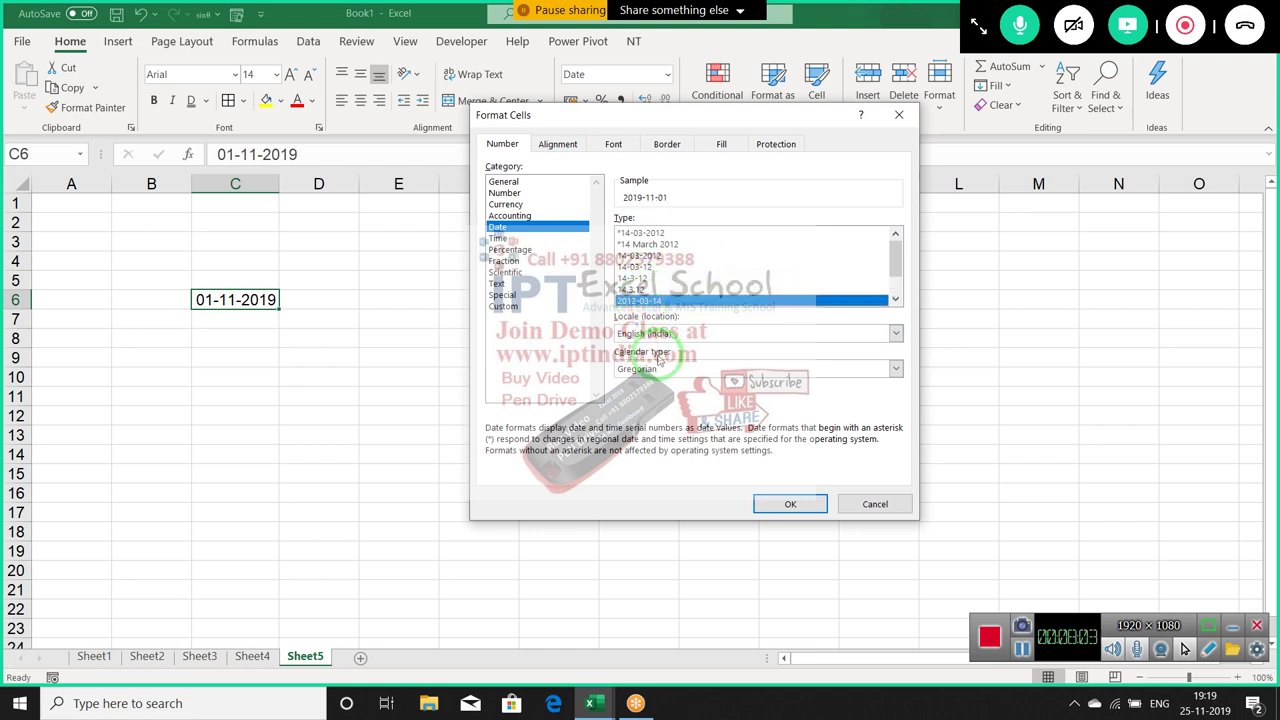
Set the date locale to English (United States) and apply the 14-Mar-2012 type
left_click(652, 336)
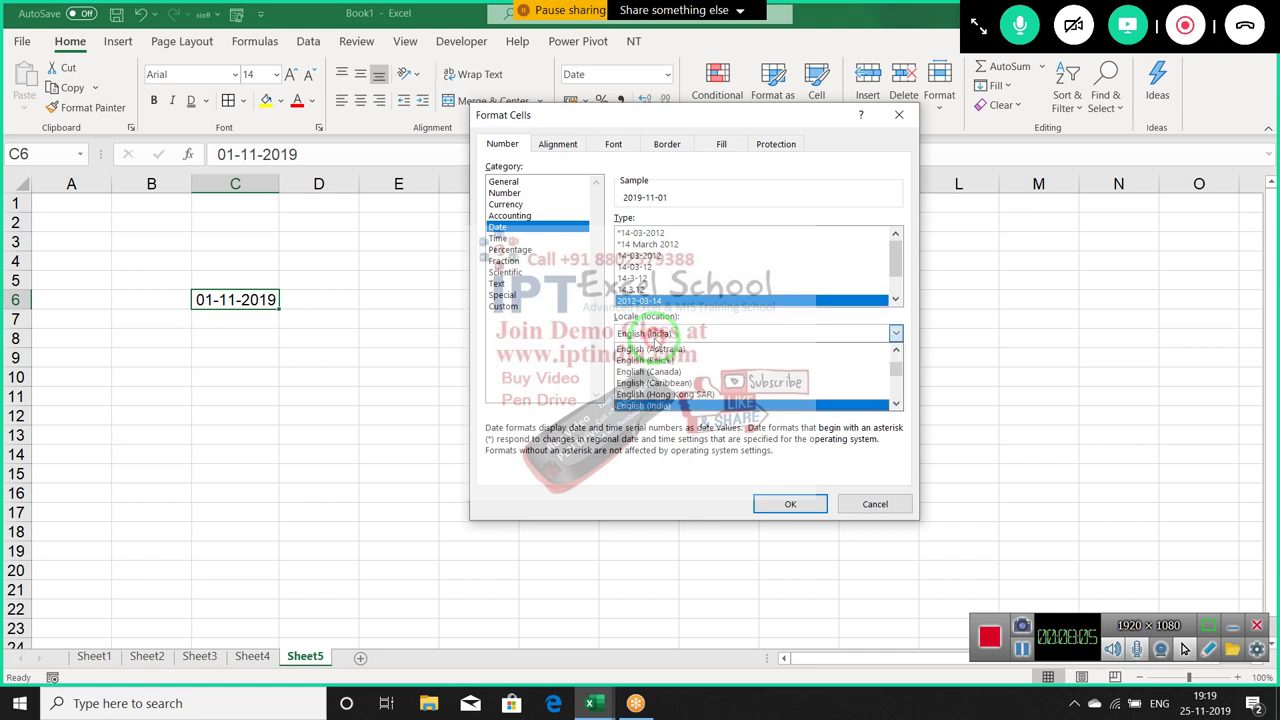
key("Down")
key("Down")
key("Down")
key("Down")
key("Down")
key("Down")
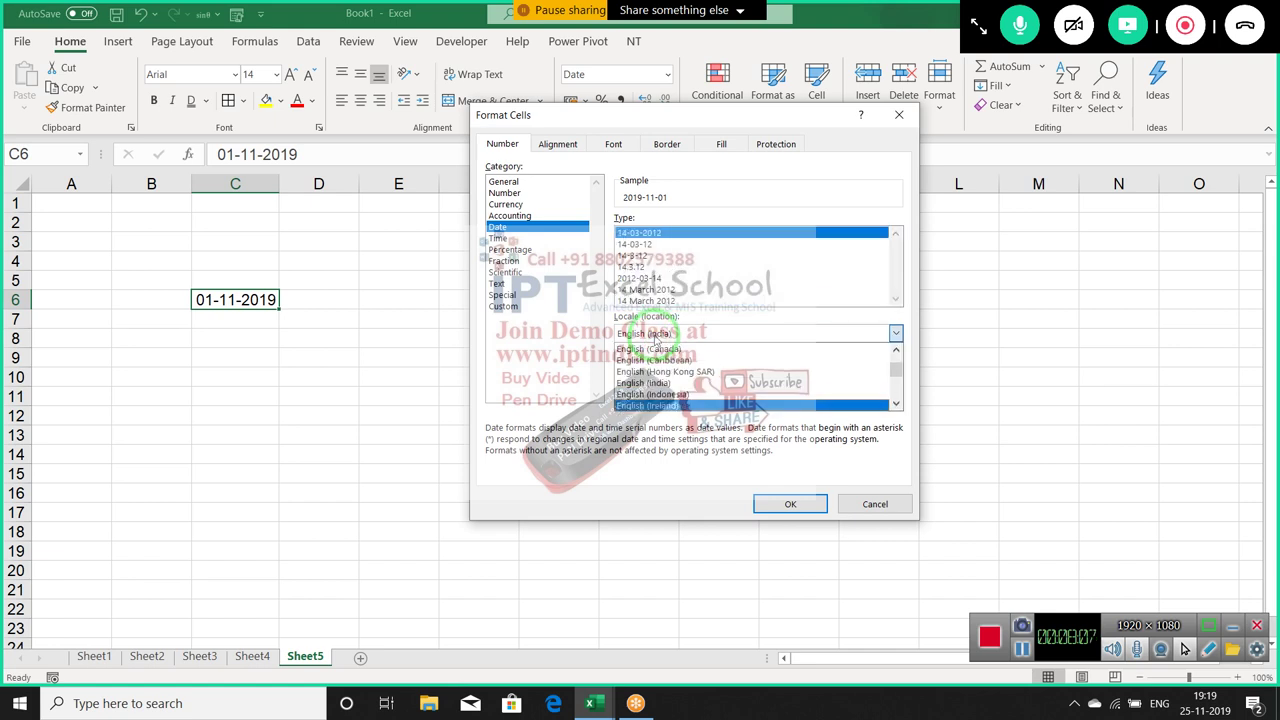
key("Down")
key("Down")
key("Down")
key("Down")
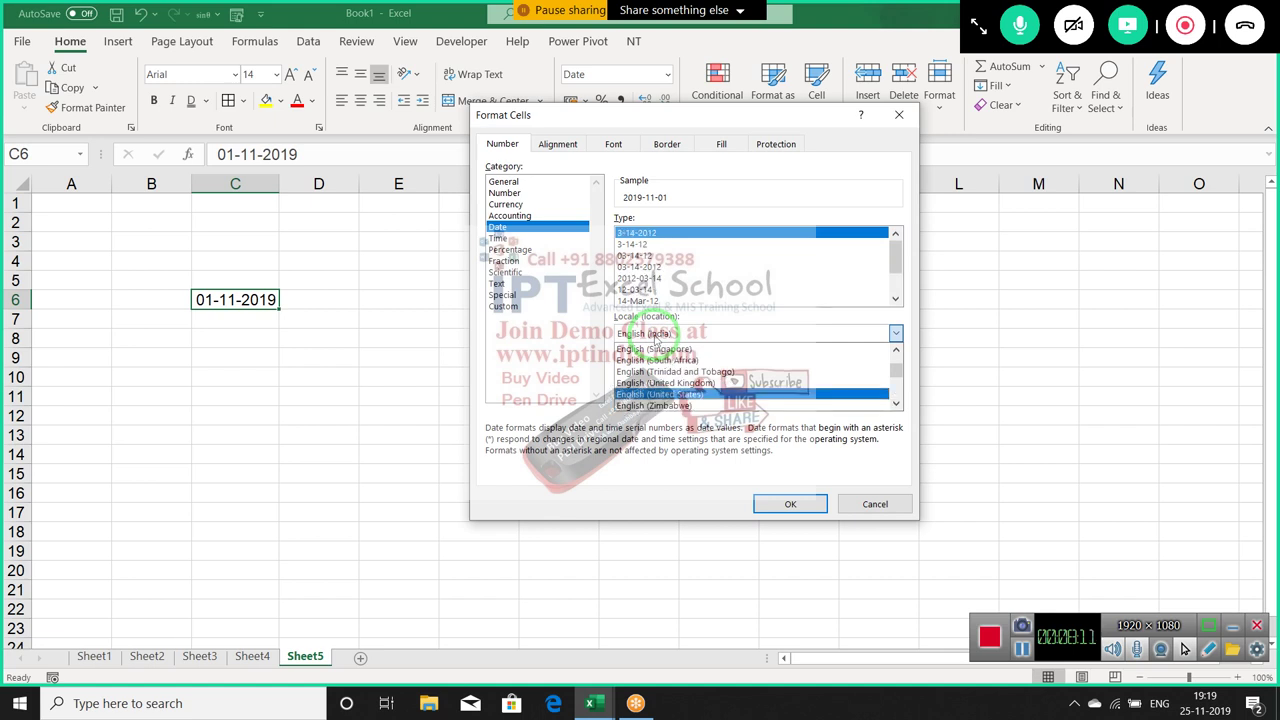
key("Return")
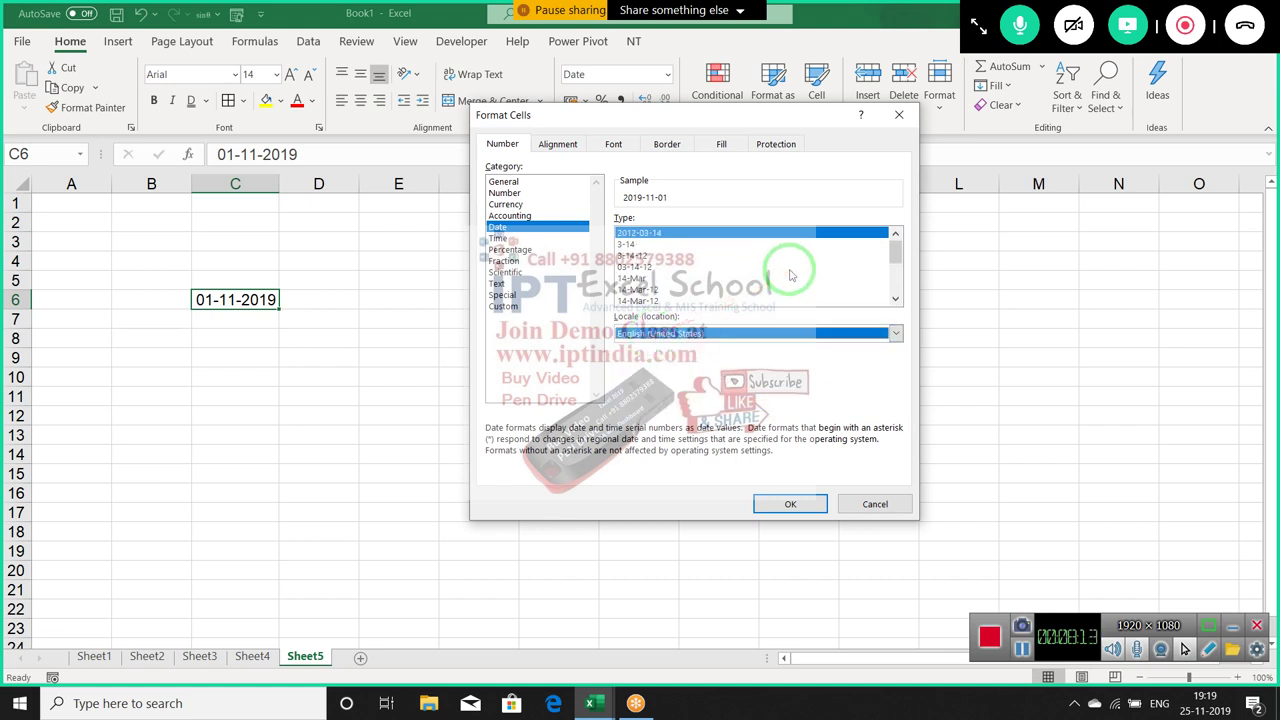
left_click_drag(898, 252, 900, 286)
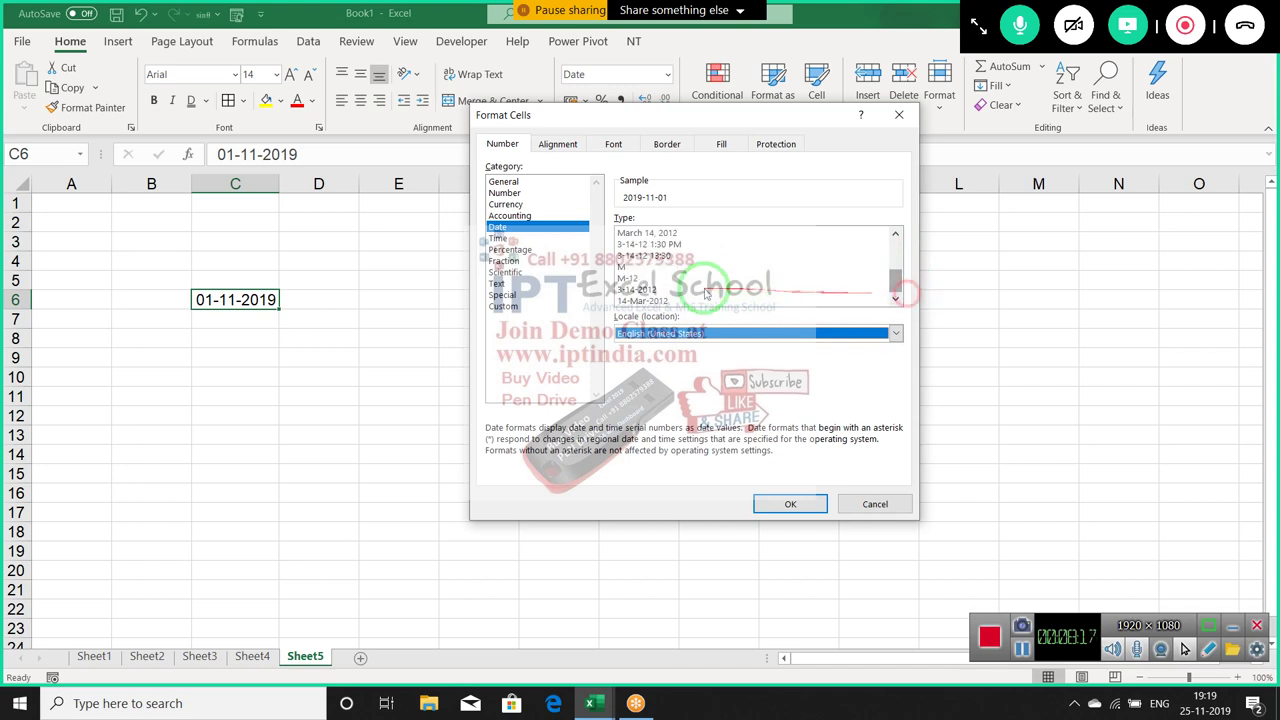
left_click(660, 301)
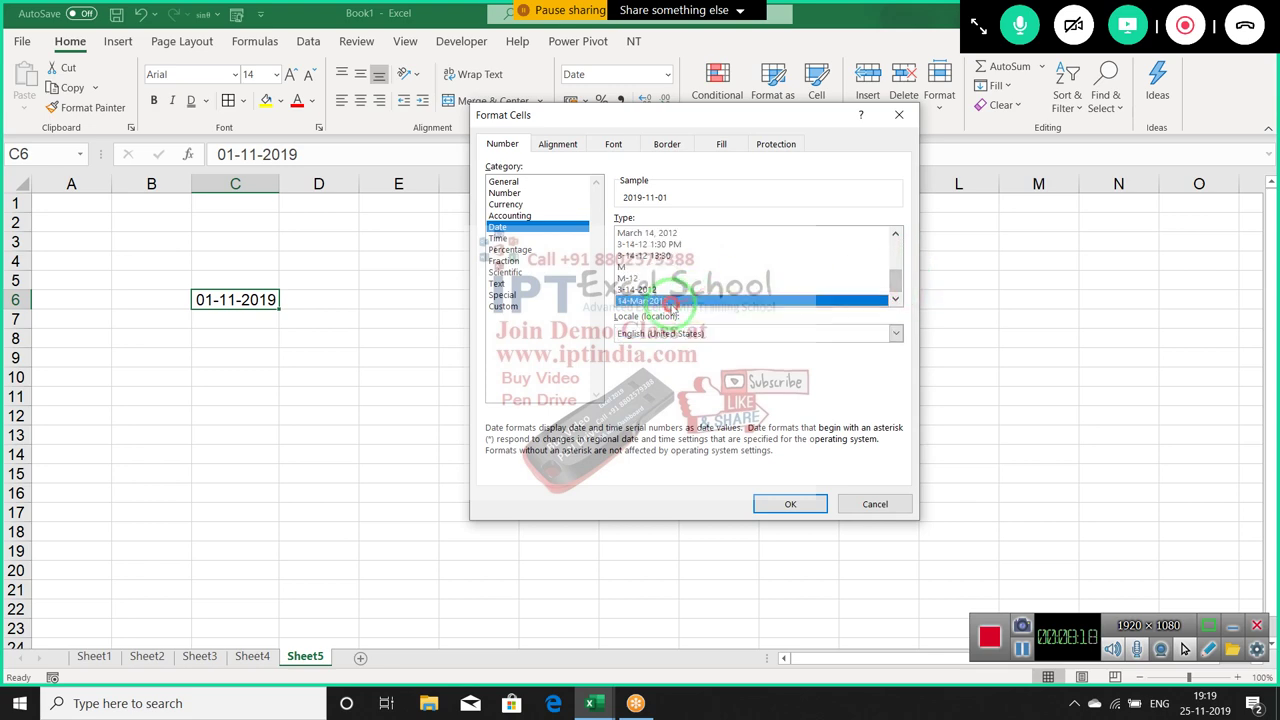
left_click(803, 506)
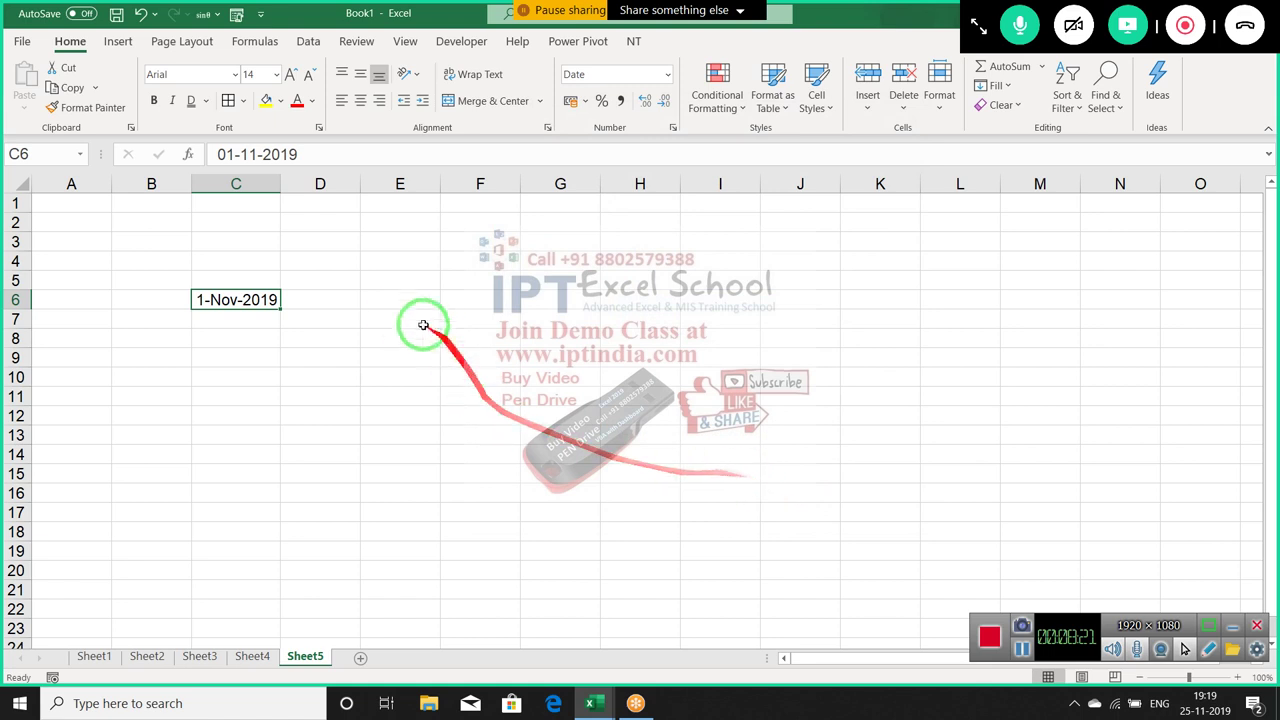
Enter the time 10:20 in E6 and bring up its number format settings
left_click(363, 300)
type("10:20")
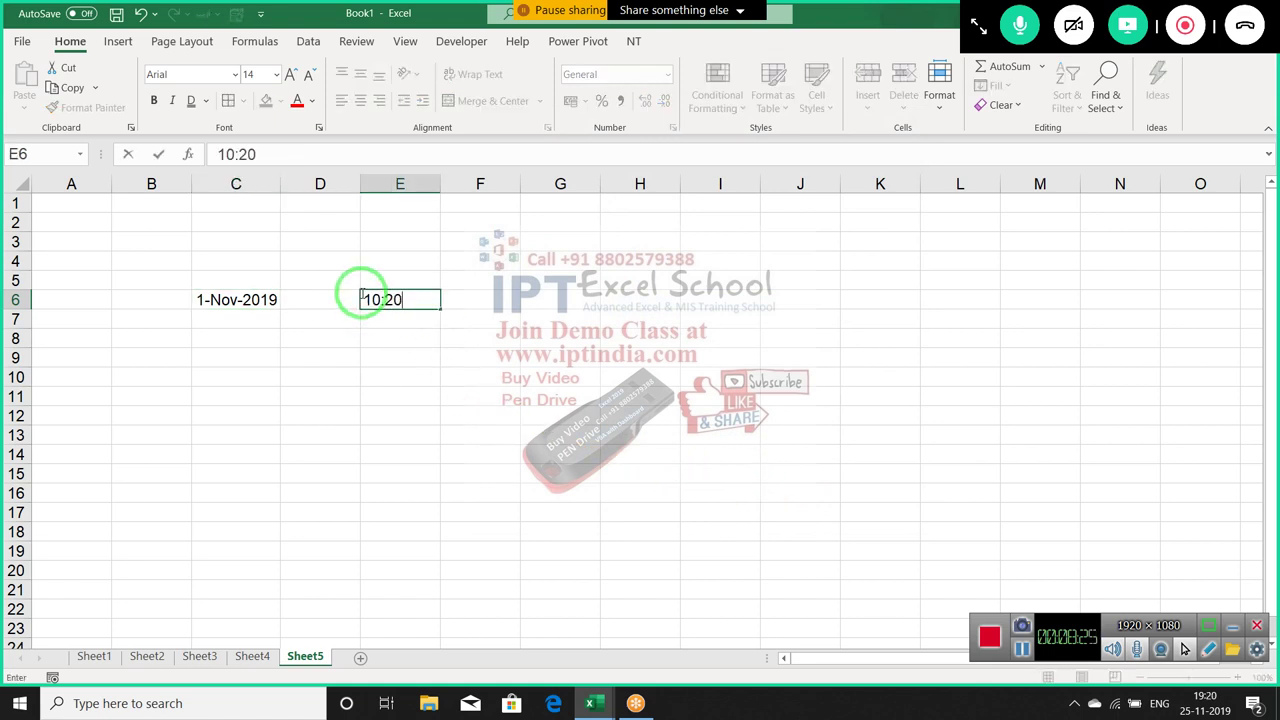
key("Return")
left_click(363, 300)
left_click(675, 128)
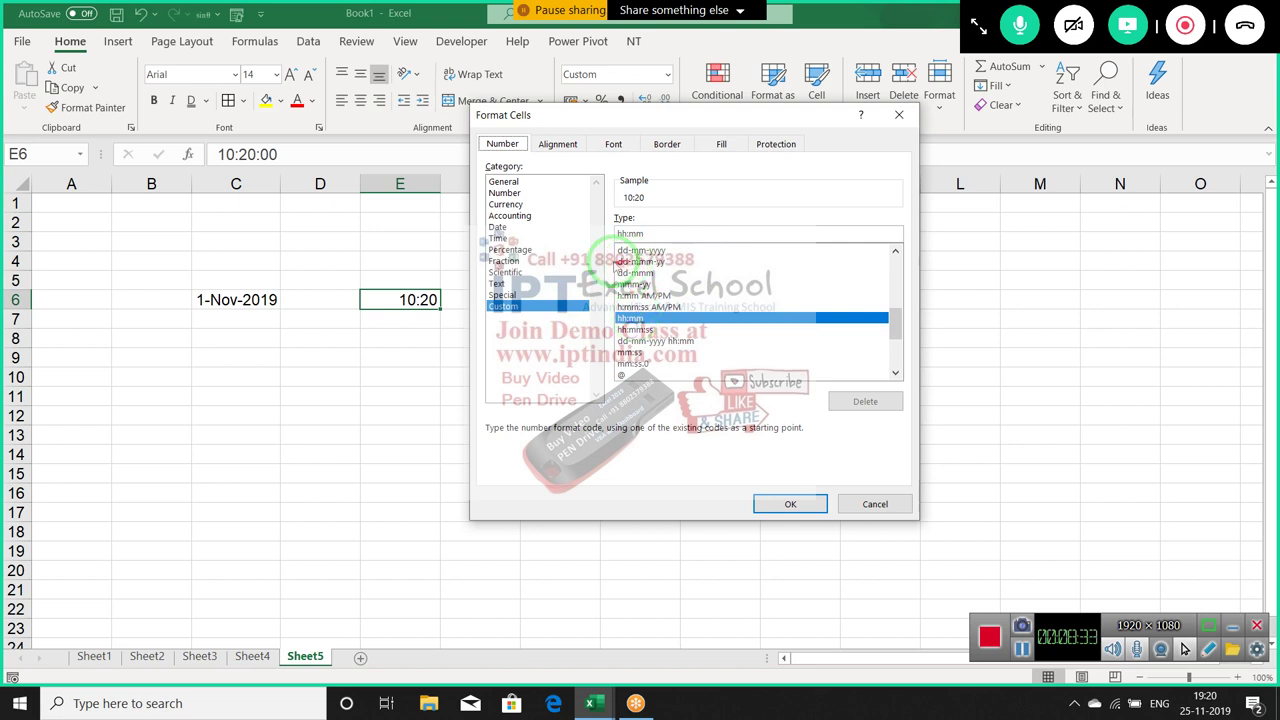
Look over the Time category formats for E6, then close without changes
left_click(498, 238)
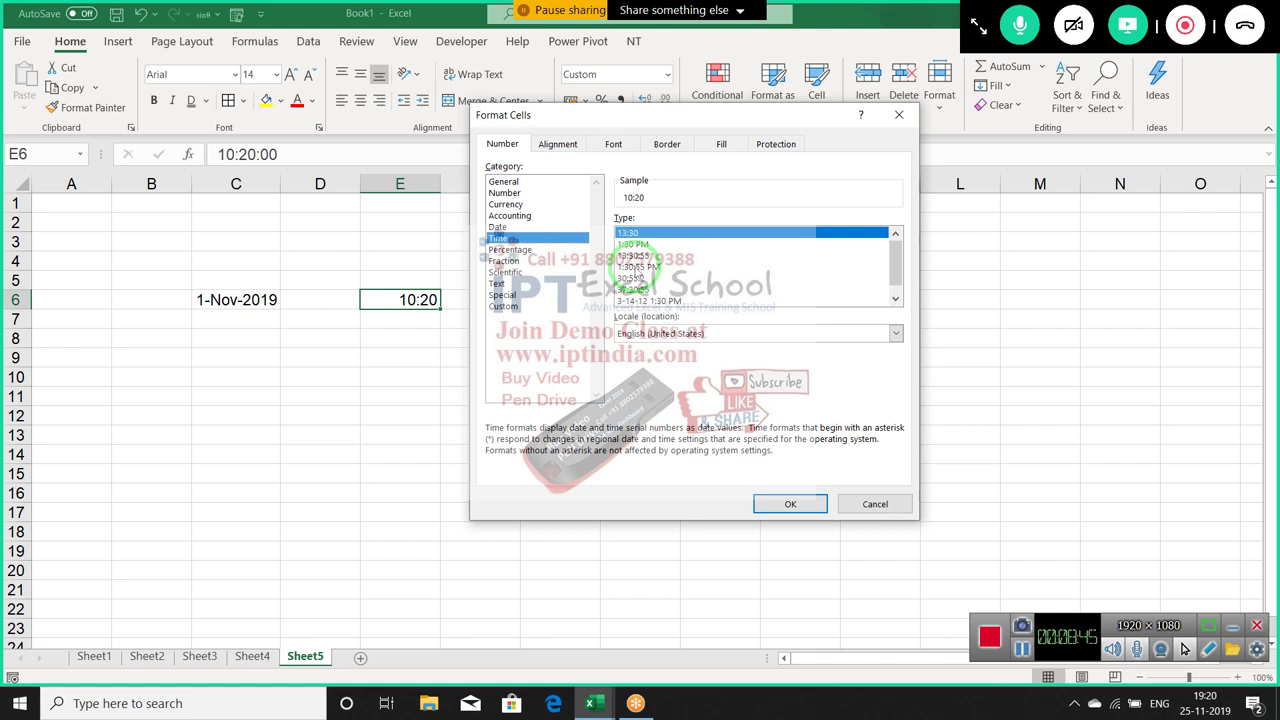
key("Return")
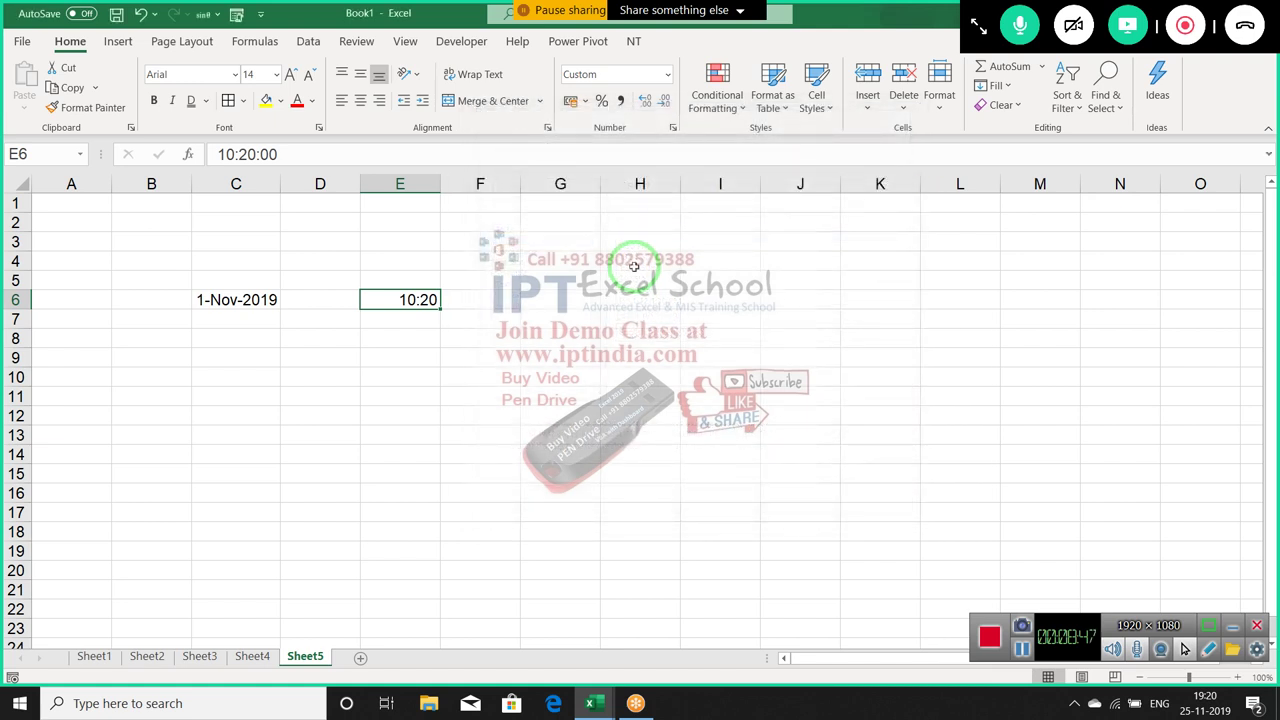
Enter 37:50 in E8 and switch it to General, showing 1.576389
left_click(383, 331)
type("37:50")
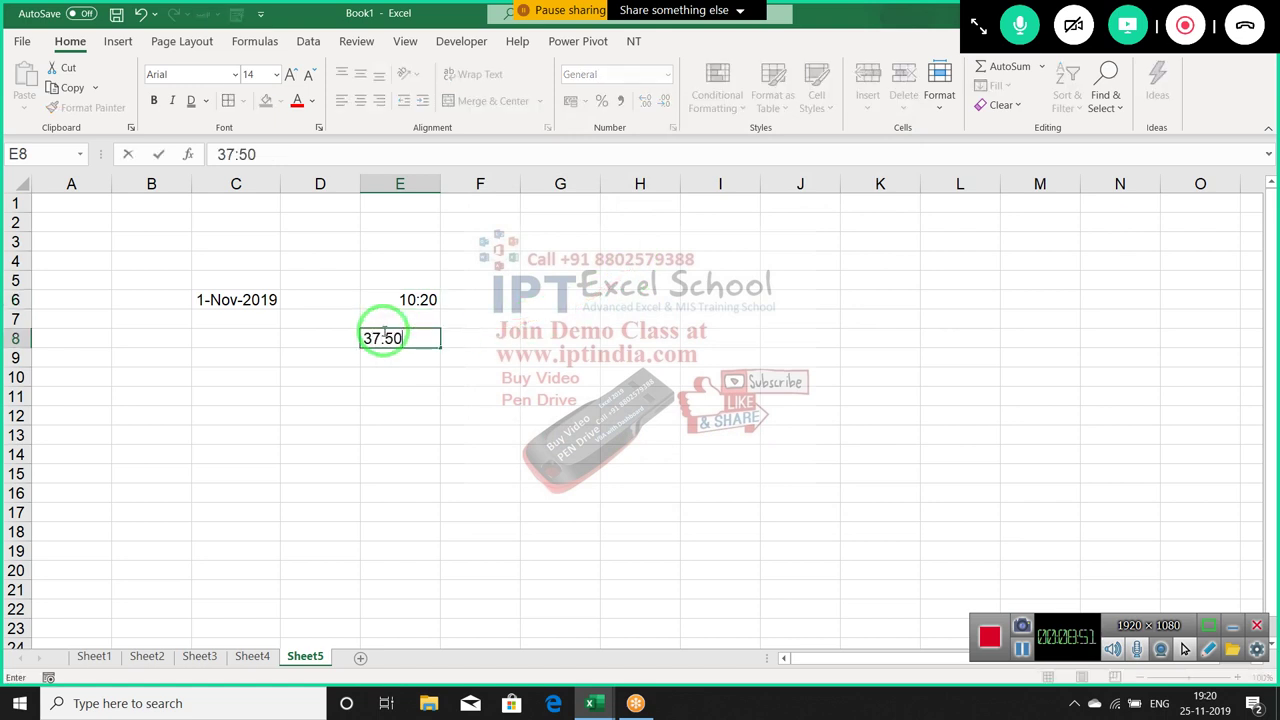
left_click(383, 331)
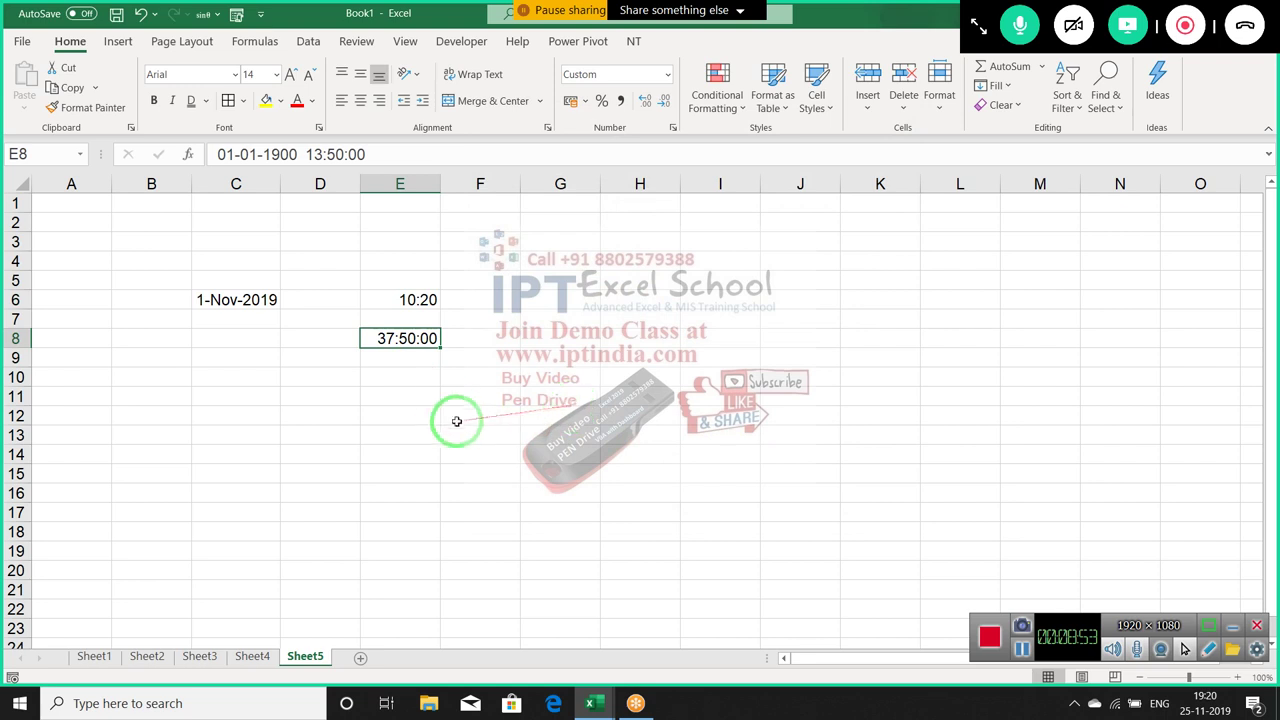
left_click_drag(448, 389, 616, 218)
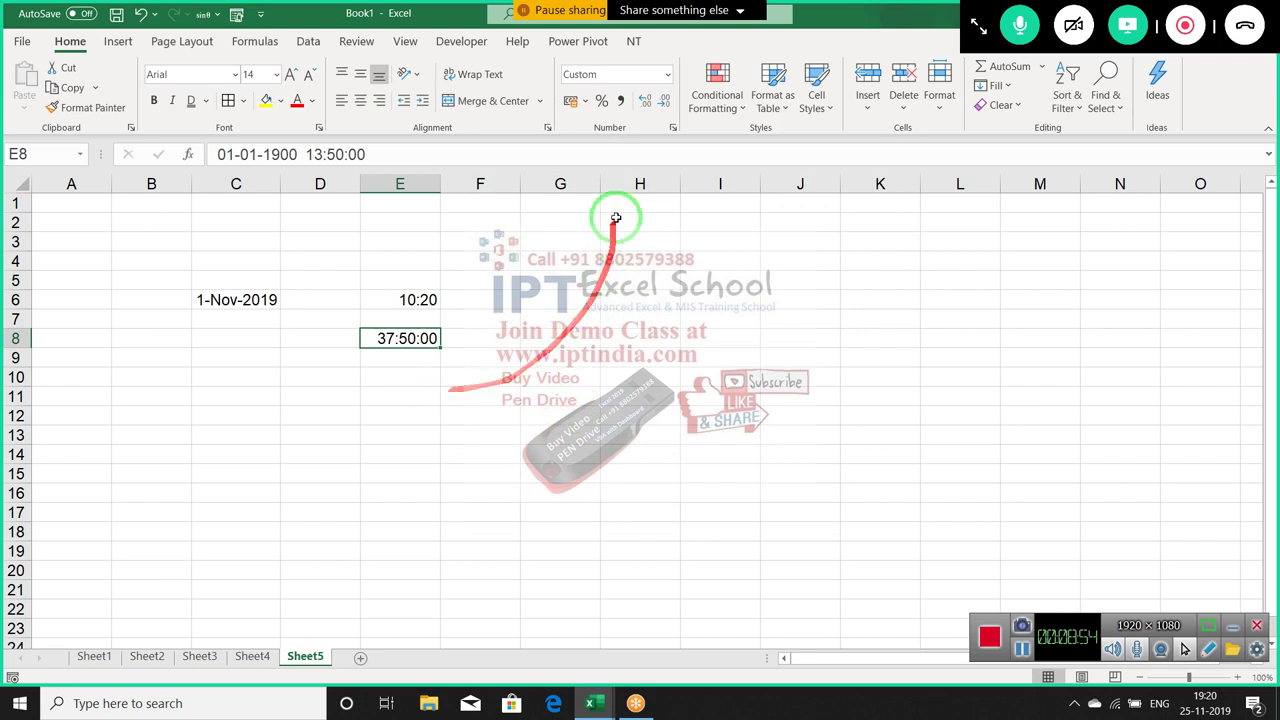
left_click(667, 77)
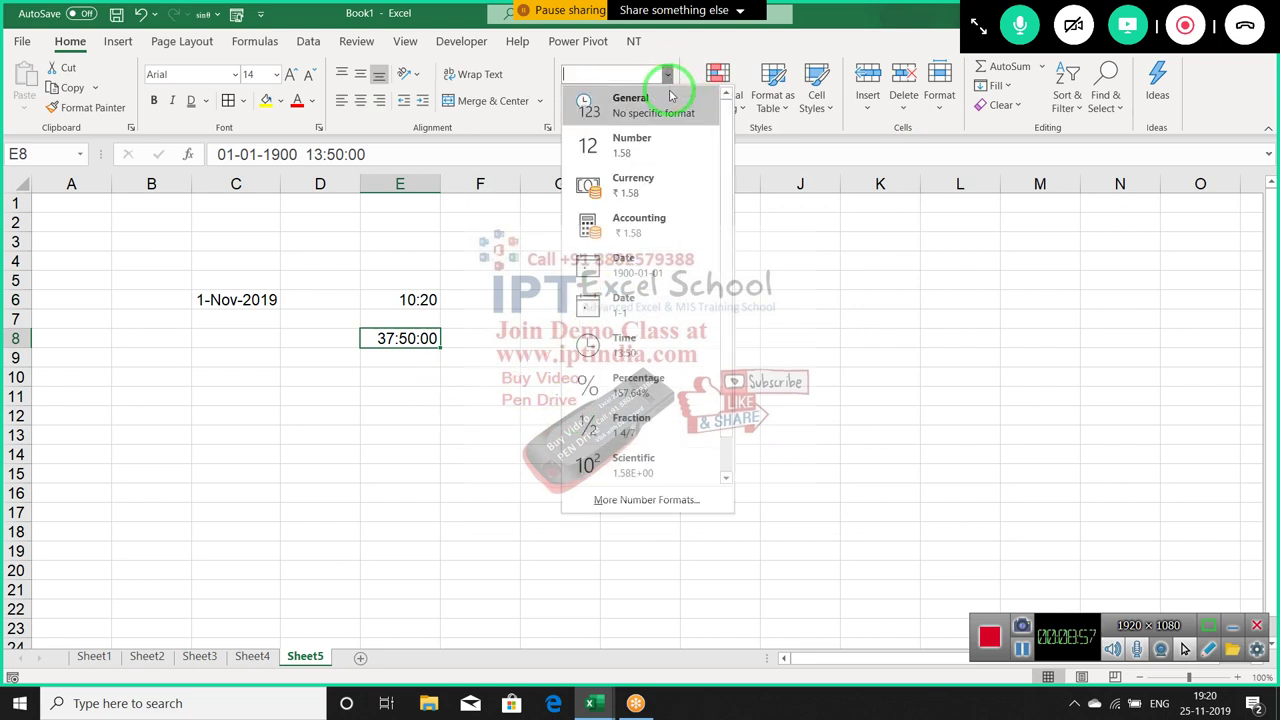
left_click(653, 104)
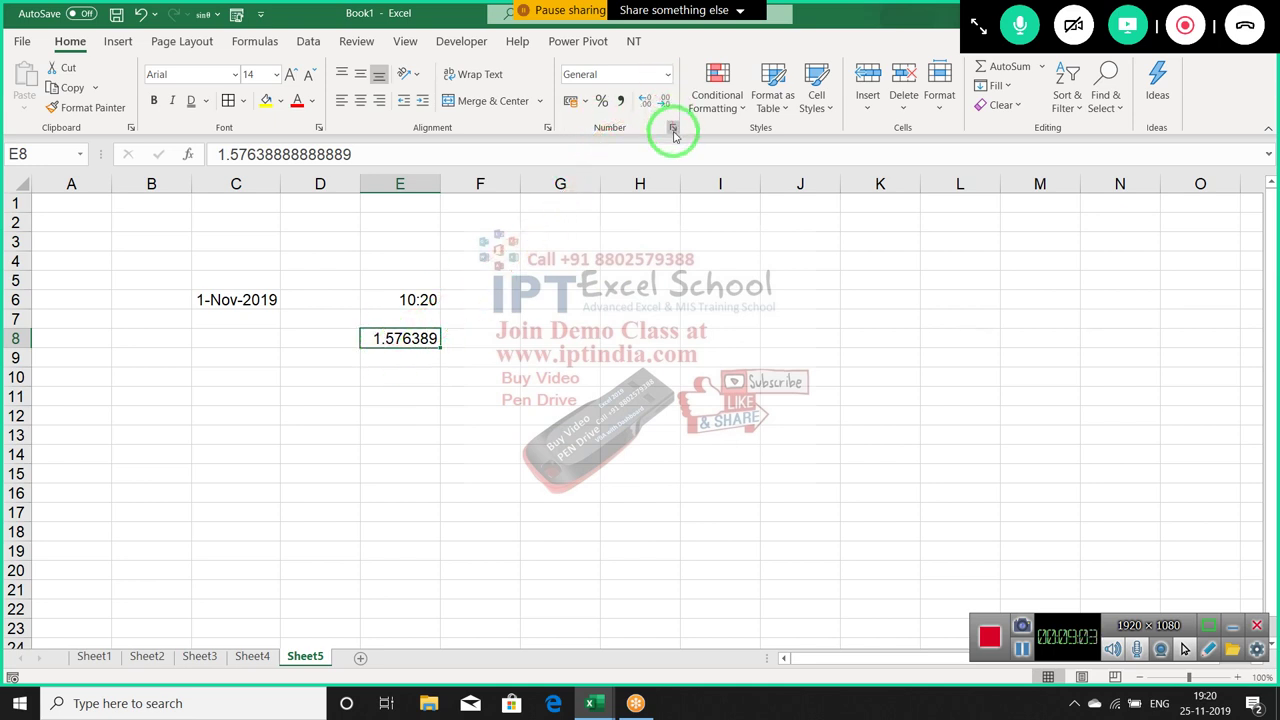
left_click(673, 129)
Apply the Time type 37:30:55 to E8 so it reads 37:50:00
left_click(498, 239)
left_click_drag(637, 120, 728, 106)
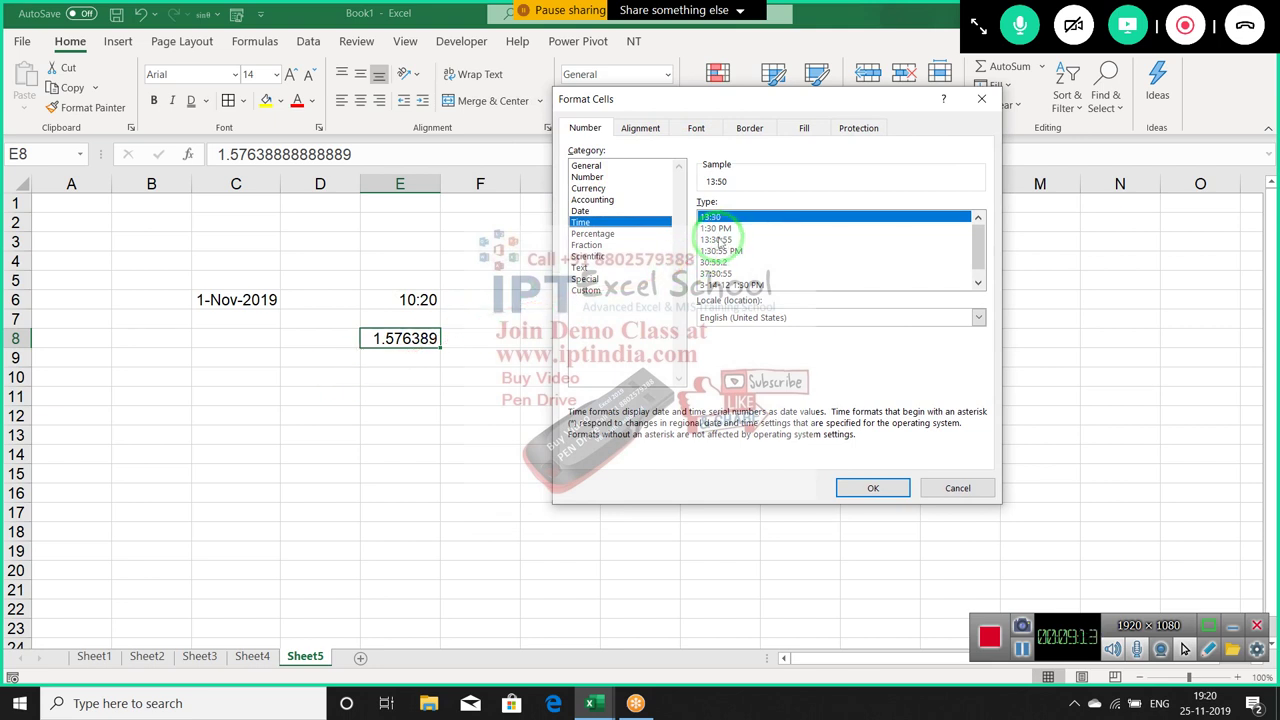
left_click(720, 240)
left_click(718, 251)
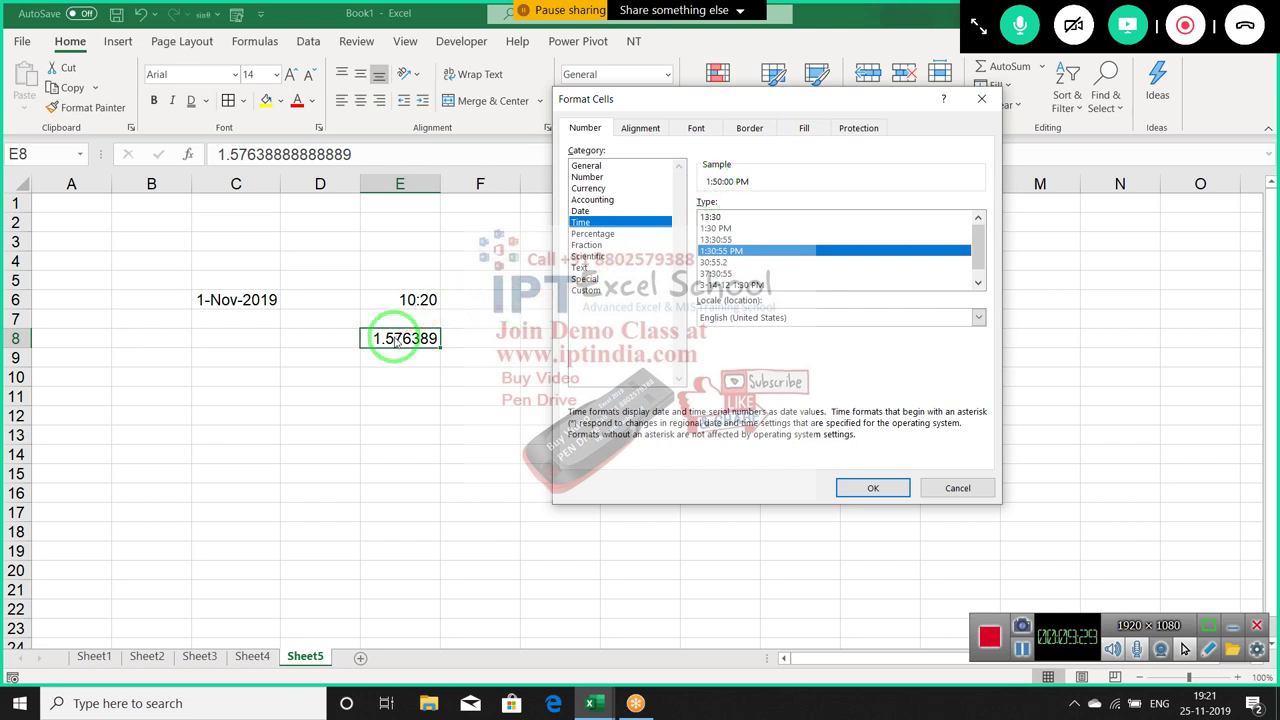
left_click(716, 273)
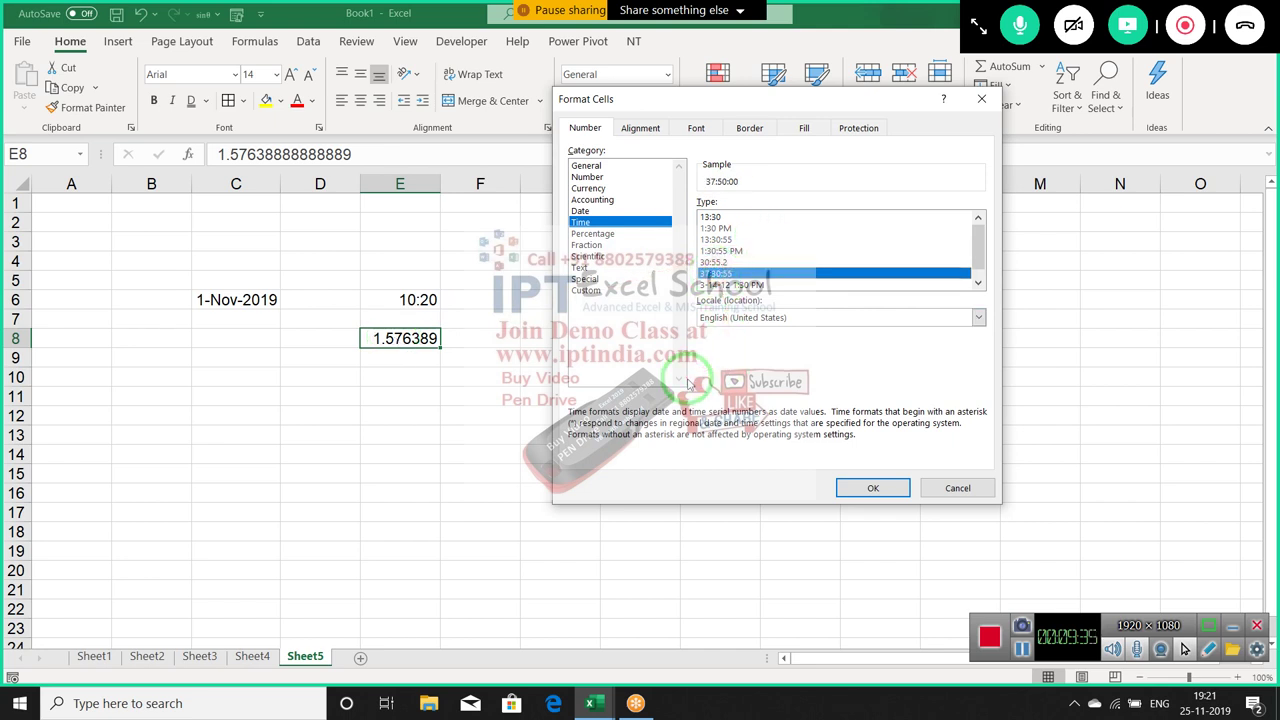
left_click(886, 490)
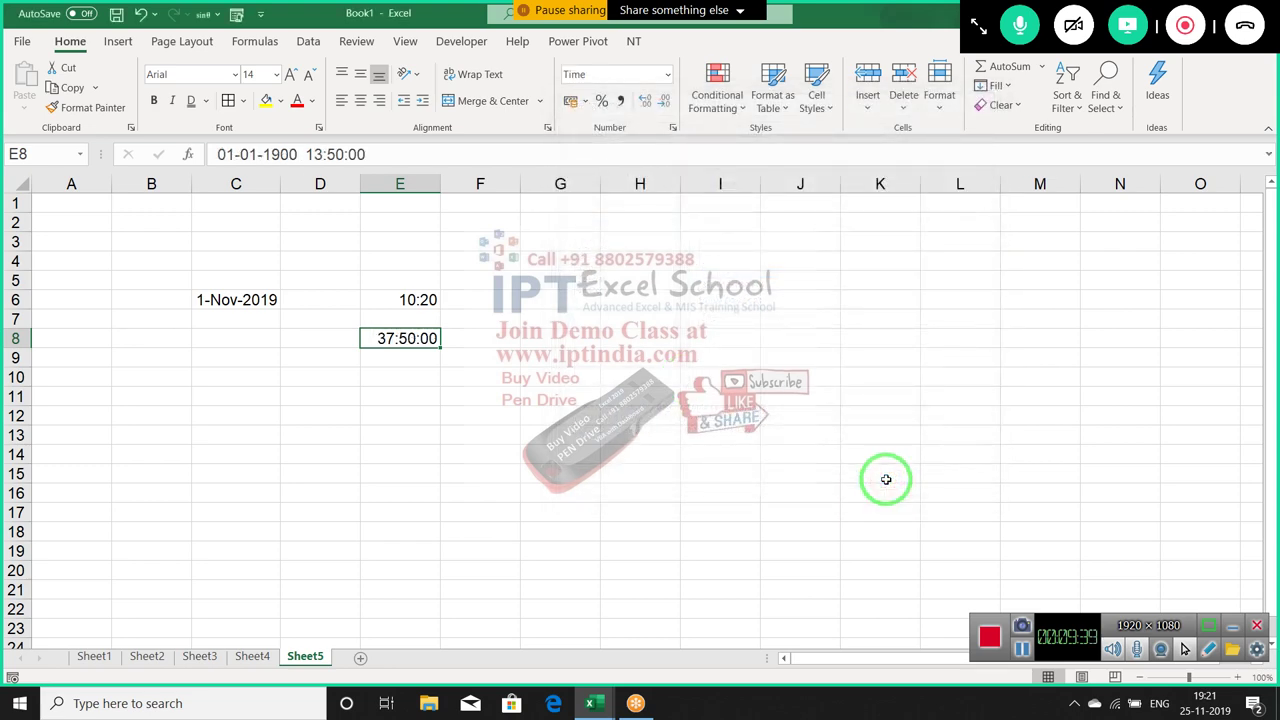
Change E8's value to the elapsed time 100:20
left_click(455, 342)
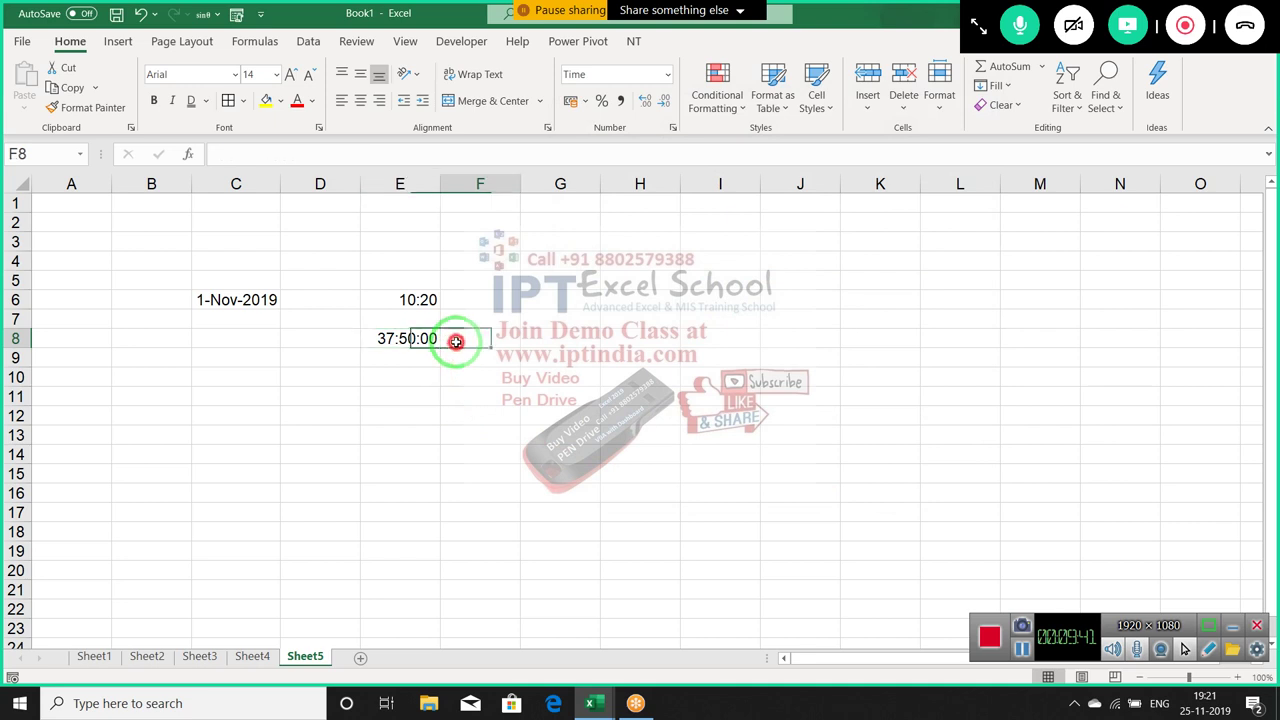
left_click(402, 340)
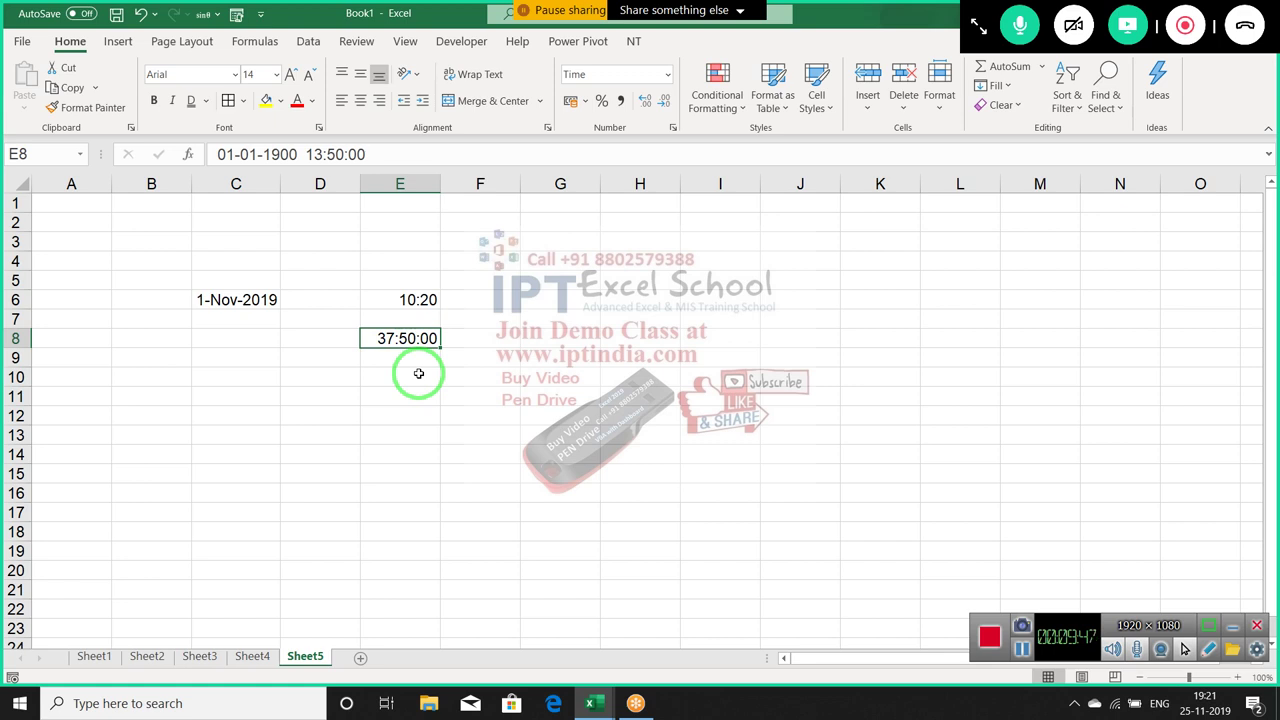
type("10:")
key("BackSpace")
type("0:20")
key("Return")
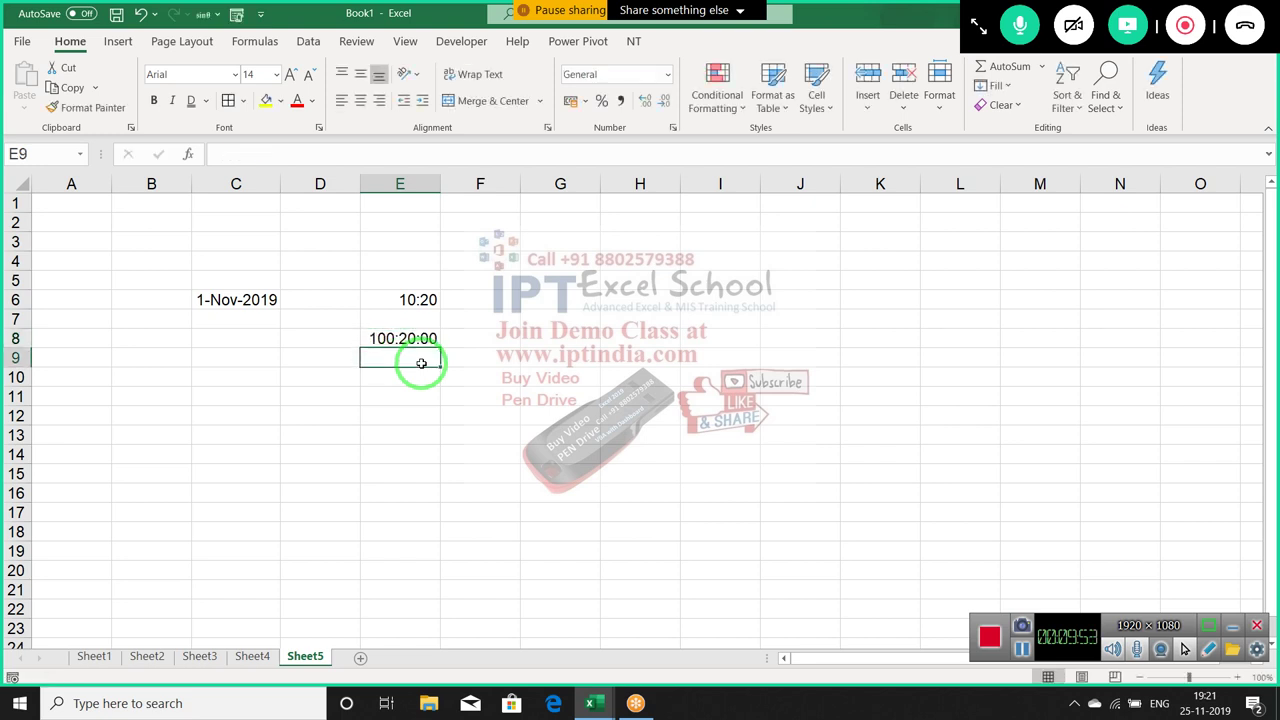
Browse the Percentage and Fraction formats for E8, closing without changes
left_click(420, 341)
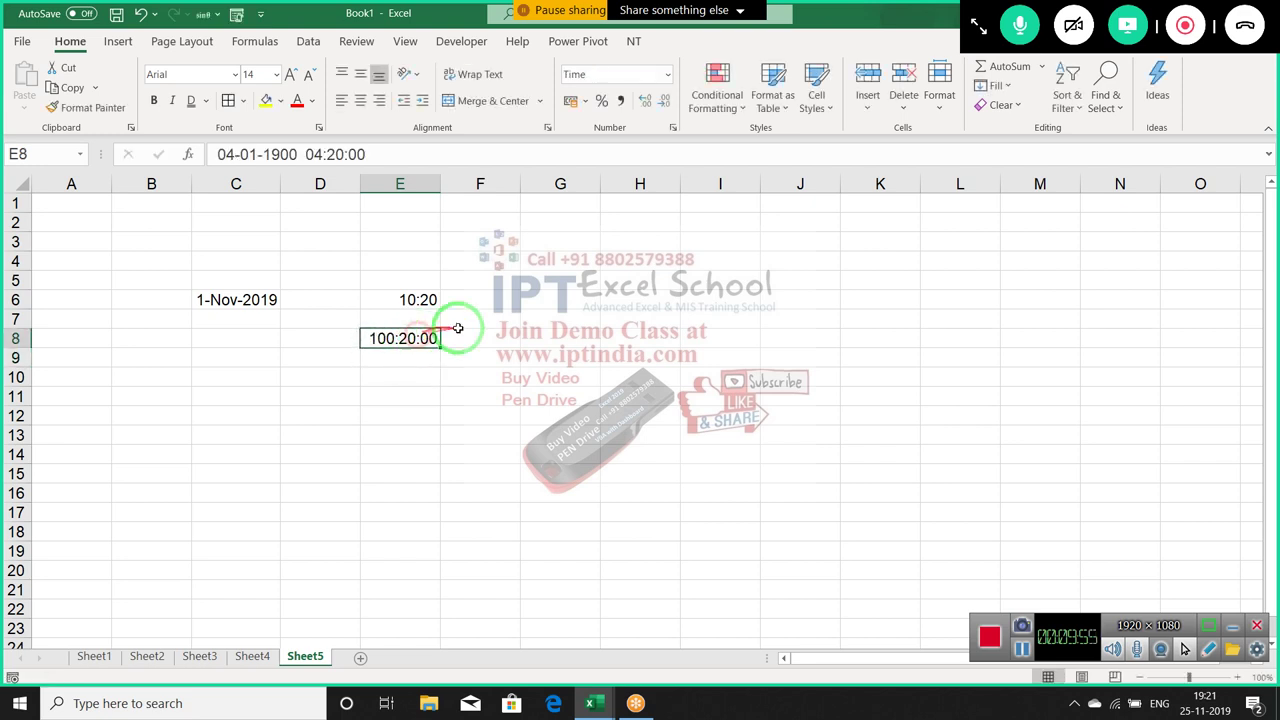
left_click(674, 128)
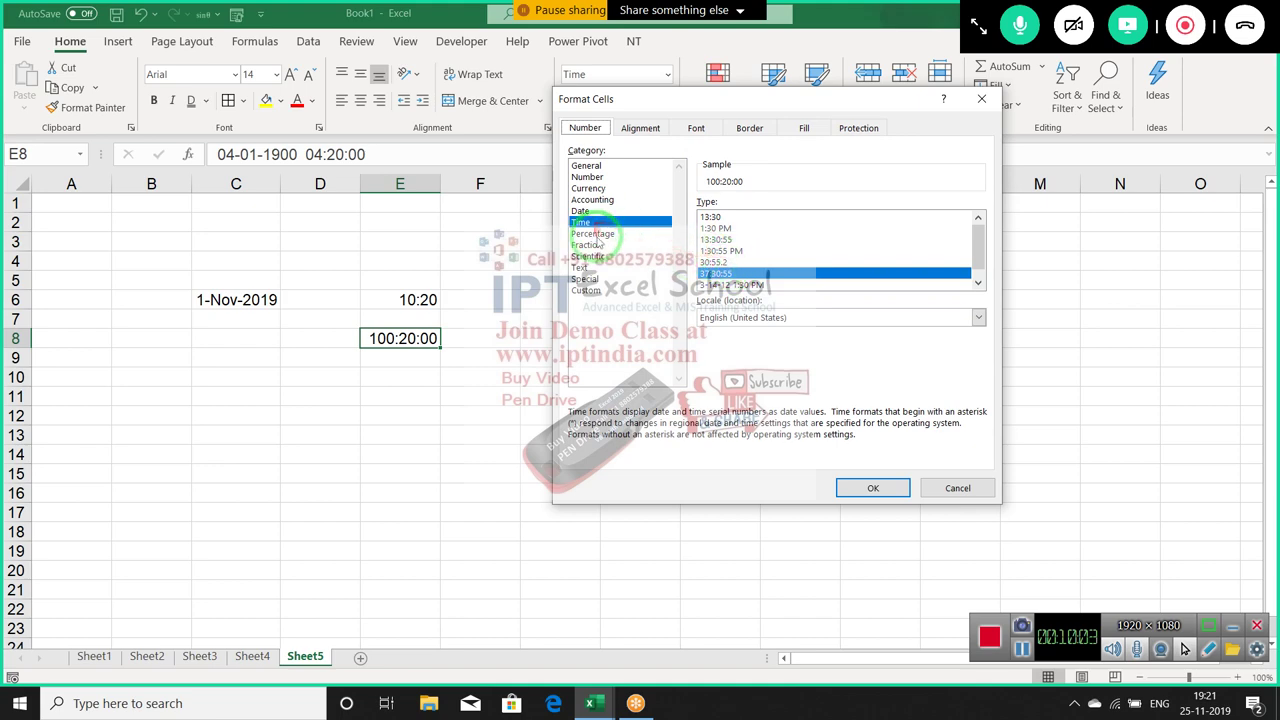
left_click(598, 234)
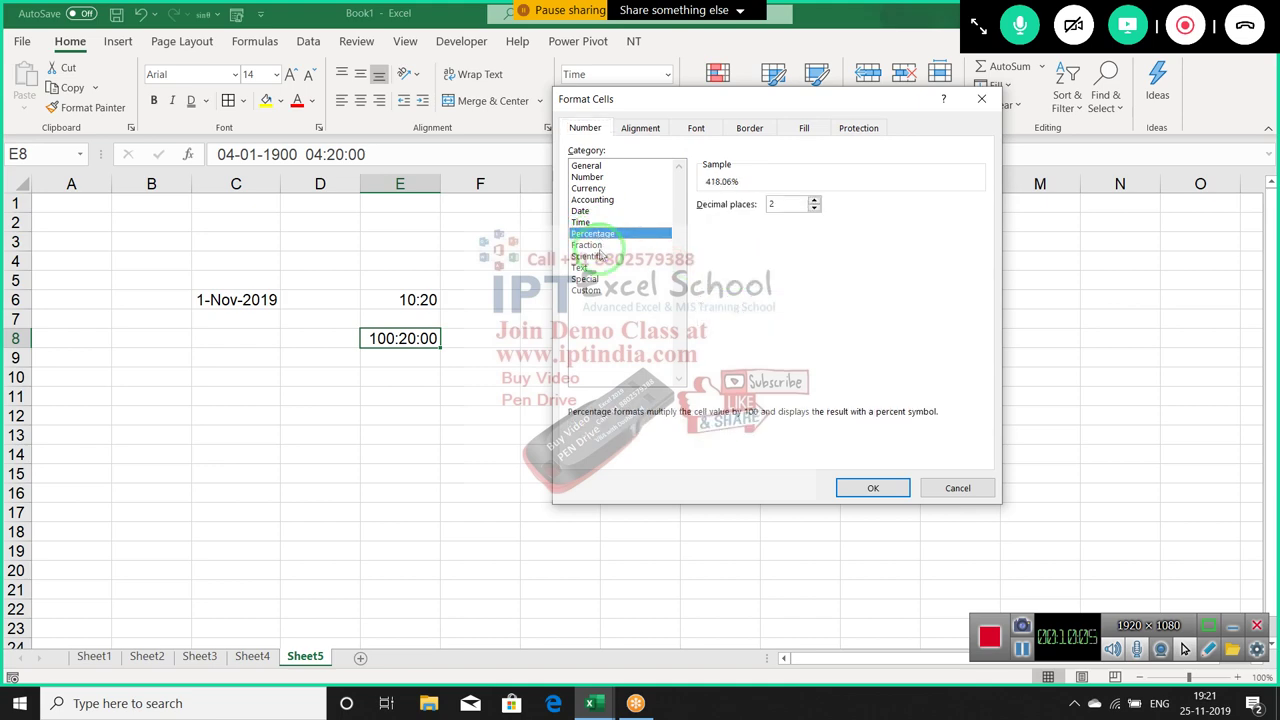
left_click(590, 245)
key("Escape")
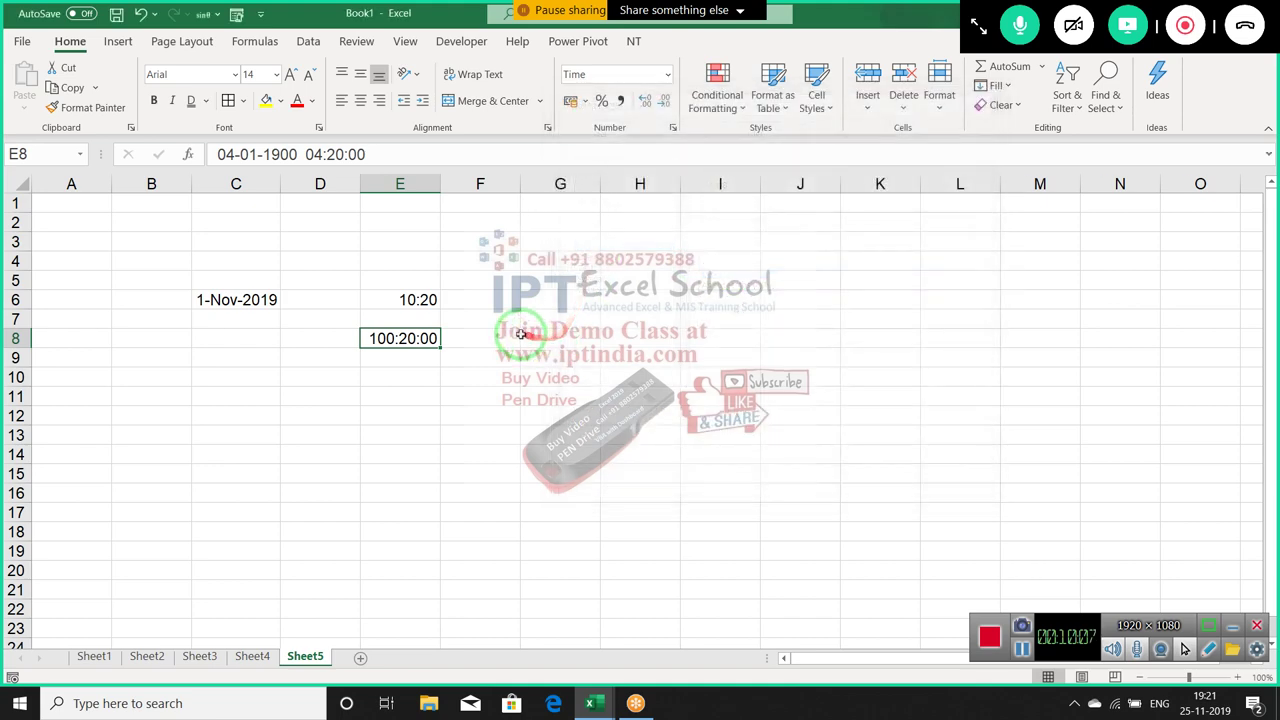
Enter the number 2.5 in G7
left_click(535, 320)
type("2.5")
key("Return")
left_click(535, 320)
Format G7 as Fraction 'As halves' so 2.5 shows as 2 1/2
left_click(675, 128)
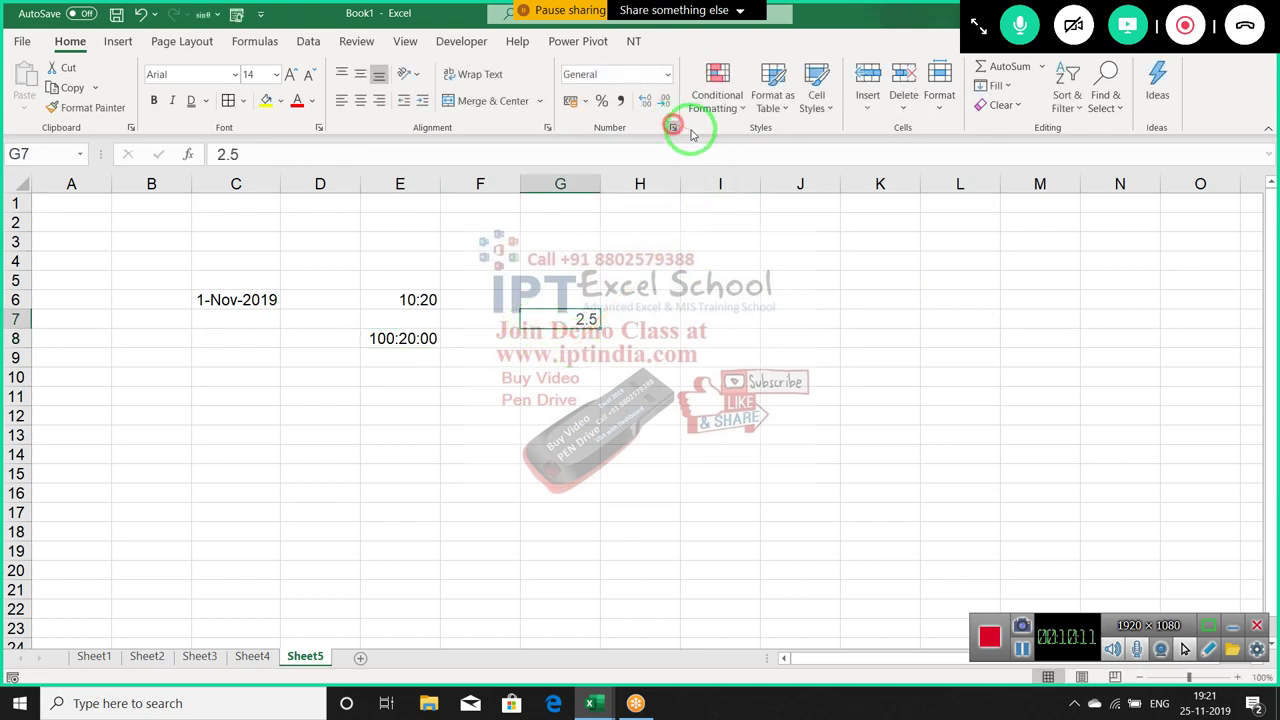
left_click(610, 244)
left_click_drag(745, 100, 943, 97)
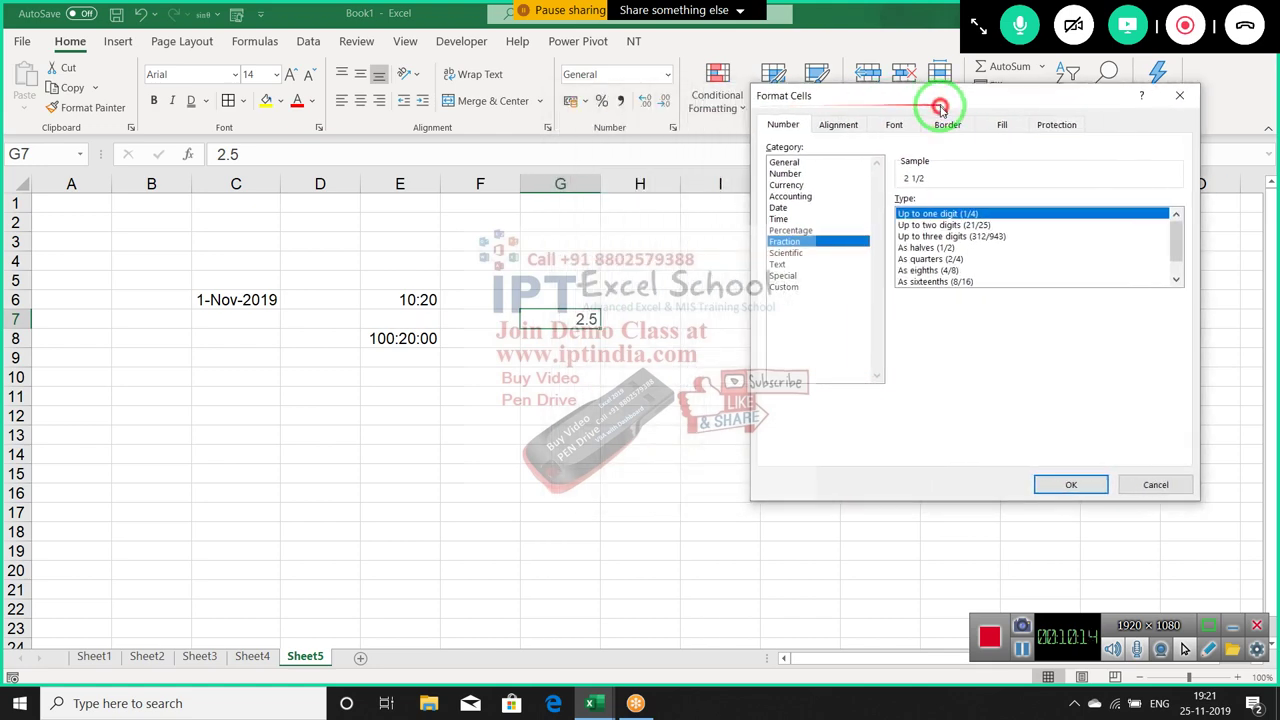
left_click(935, 236)
left_click(930, 247)
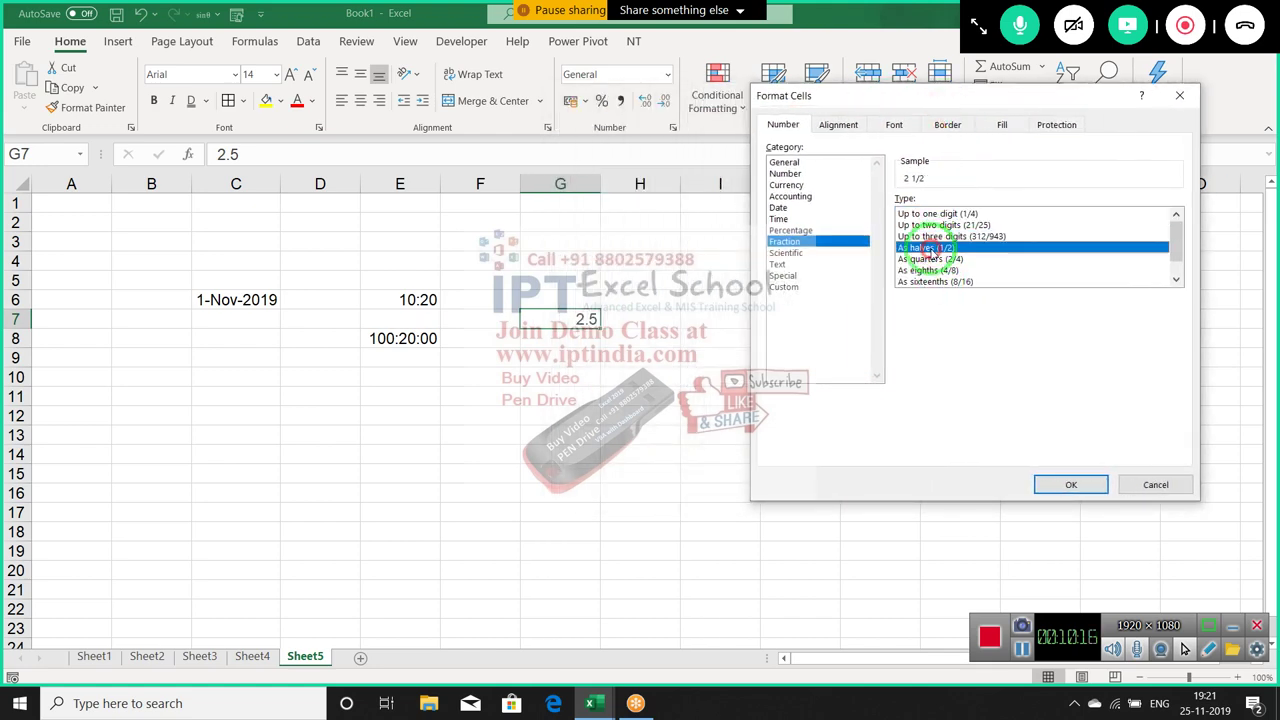
left_click(1072, 484)
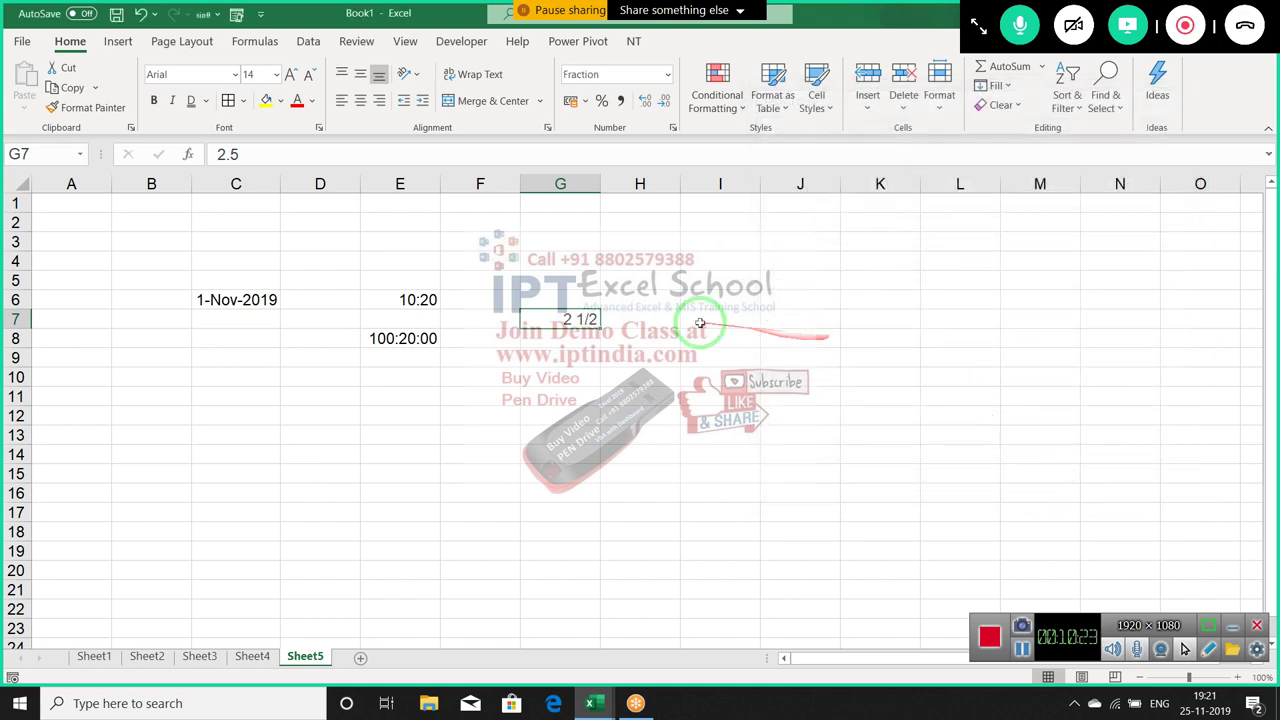
Open the number format settings for empty H7 and close them unchanged
left_click(652, 320)
left_click(673, 127)
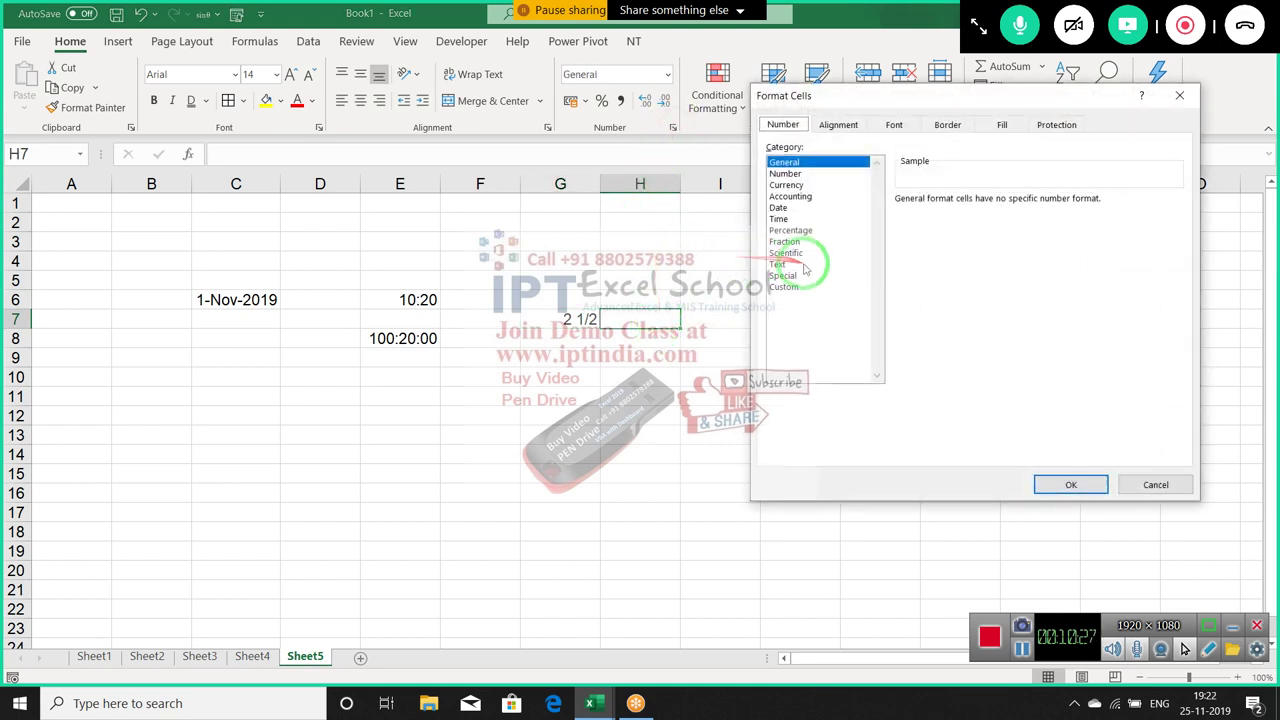
key("Escape")
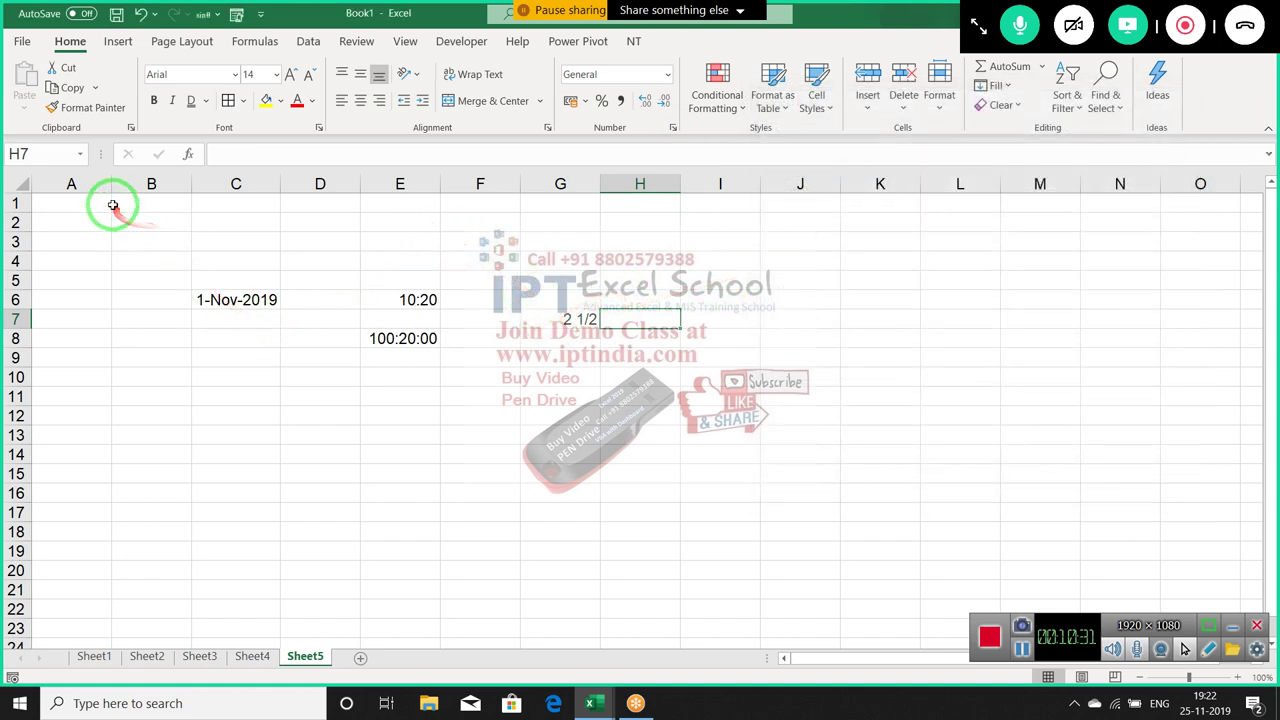
Enter the heading Chq in cell A1
left_click(115, 205)
left_click(100, 203)
type("Chq")
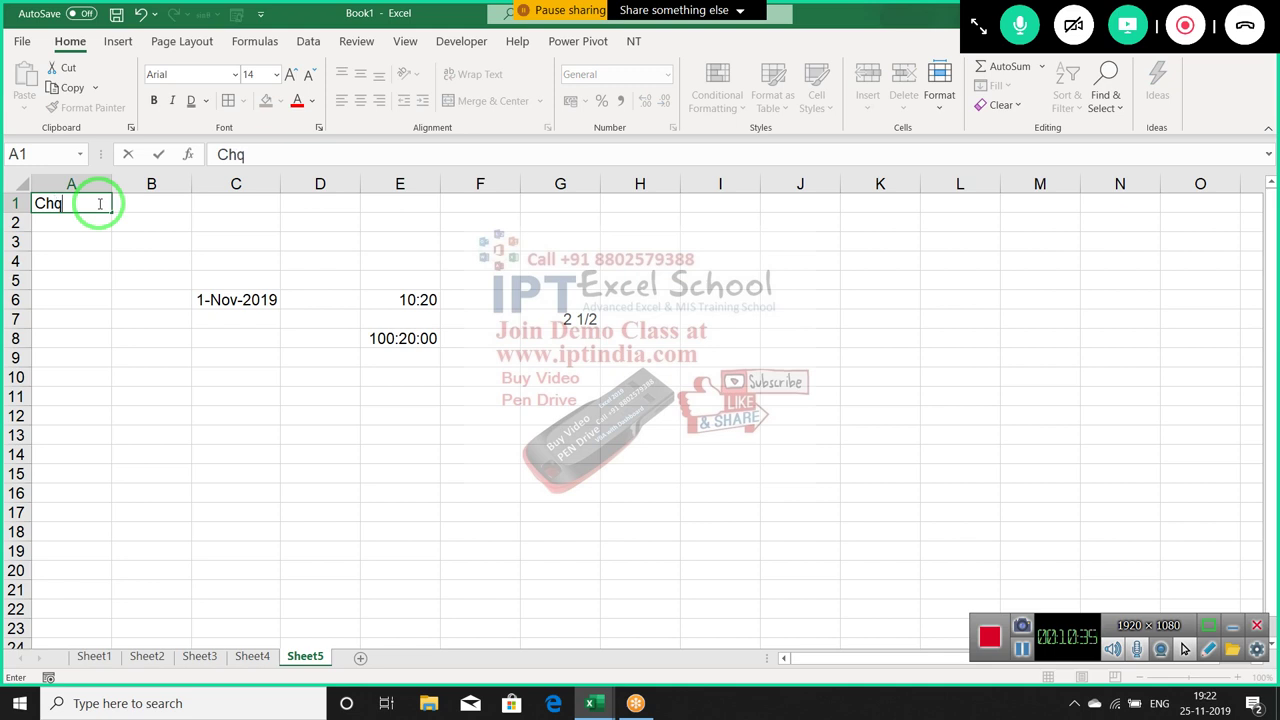
key("Return")
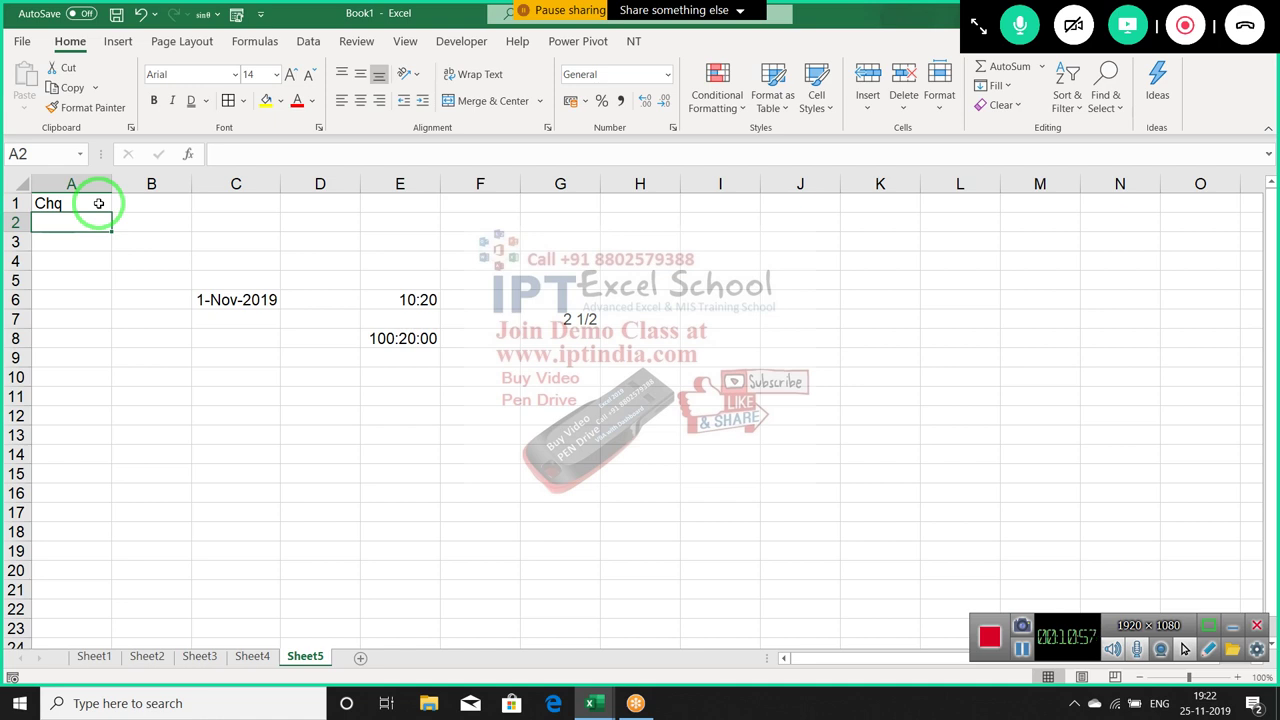
Try the test numbers 25, 0125 and 000134 in A2:A4 to see how leading zeros are dropped
type("25")
key("Return")
type("0125")
key("Return")
type("63")
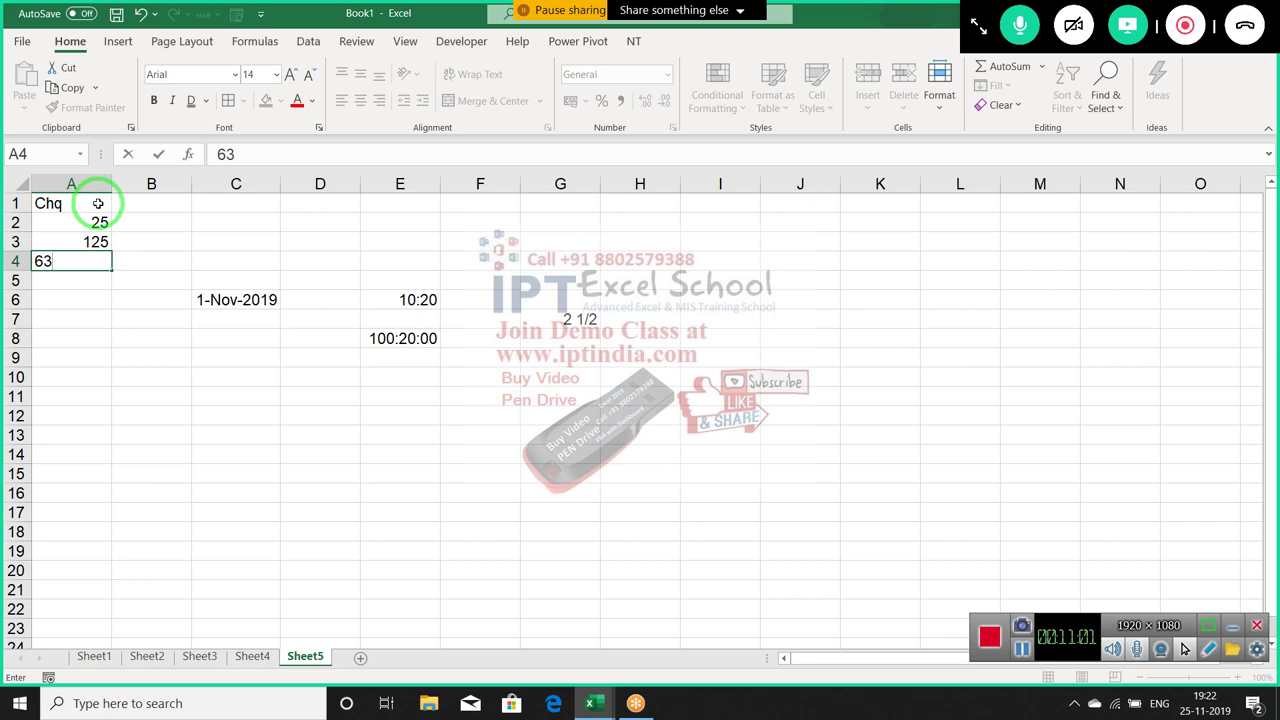
type("0")
key("BackSpace")
key("BackSpace")
key("BackSpace")
type("000134")
key("Return")
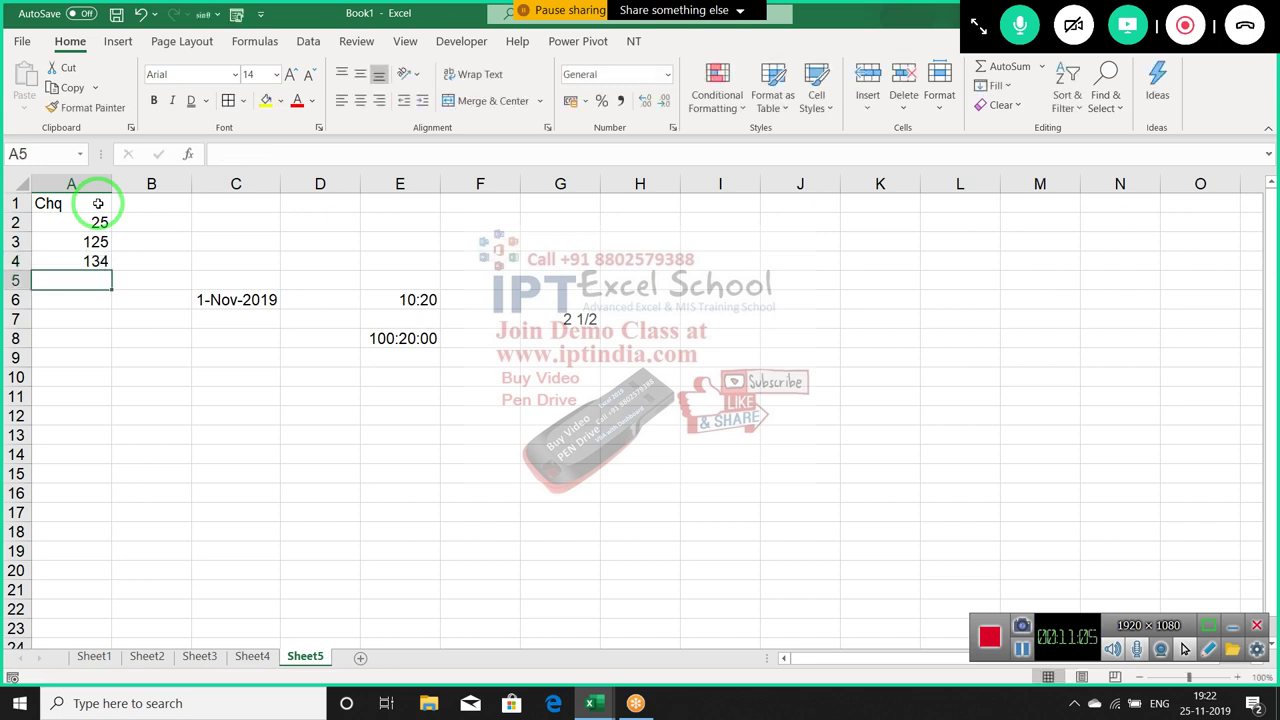
Clear the test numbers from A2:A4 and enter '001245 in A2 as text
key("Up")
key("Up")
key("Up")
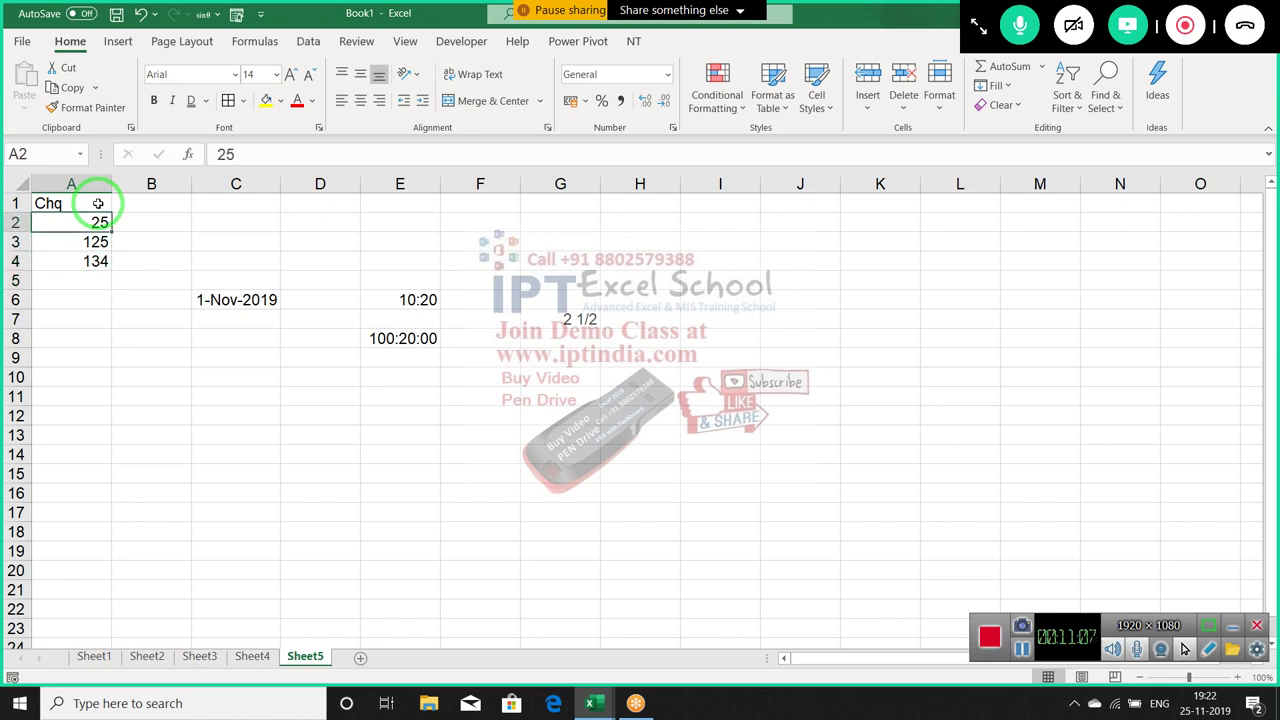
key("shift+Down")
key("shift+Down")
key("Delete")
key("Up")
key("Down")
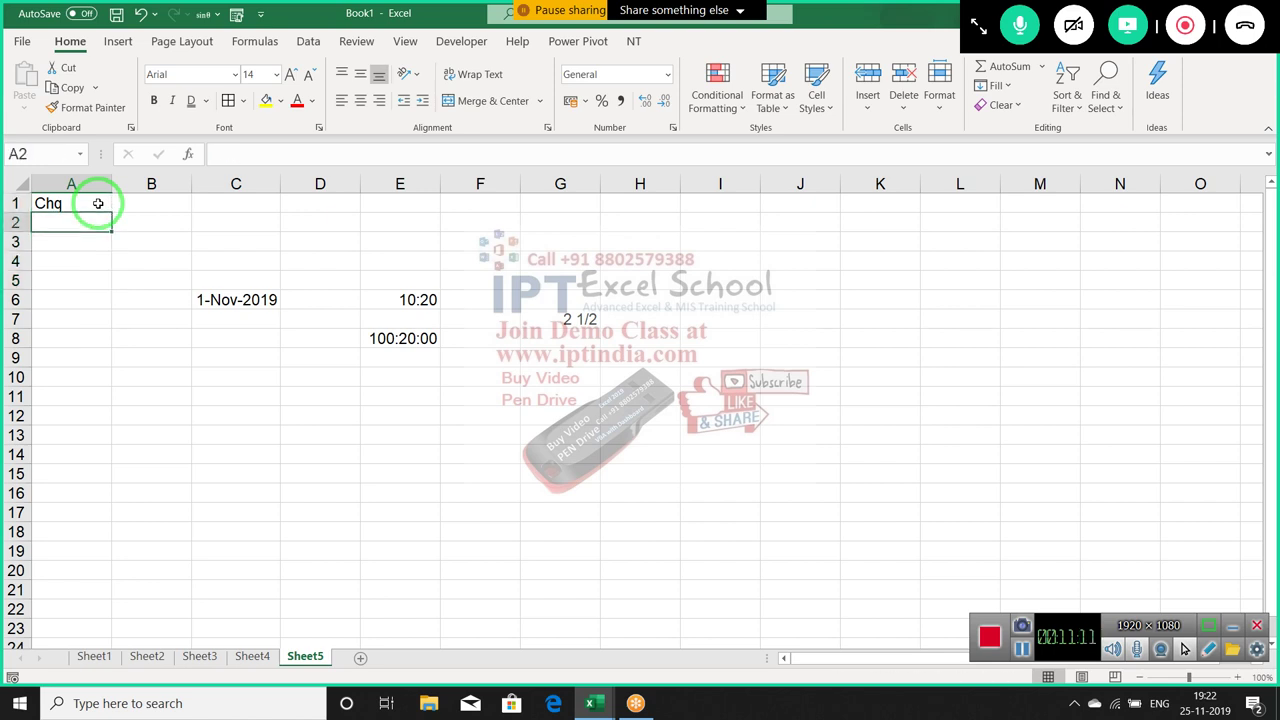
type("'")
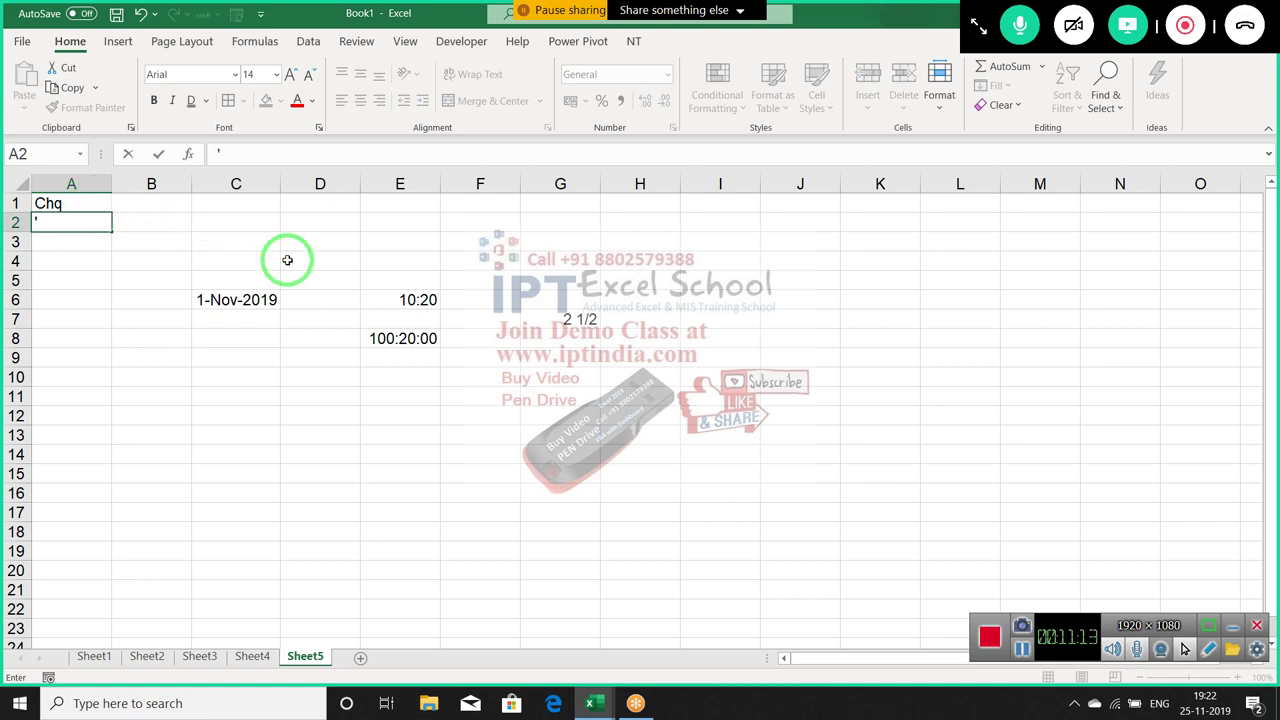
type("001245")
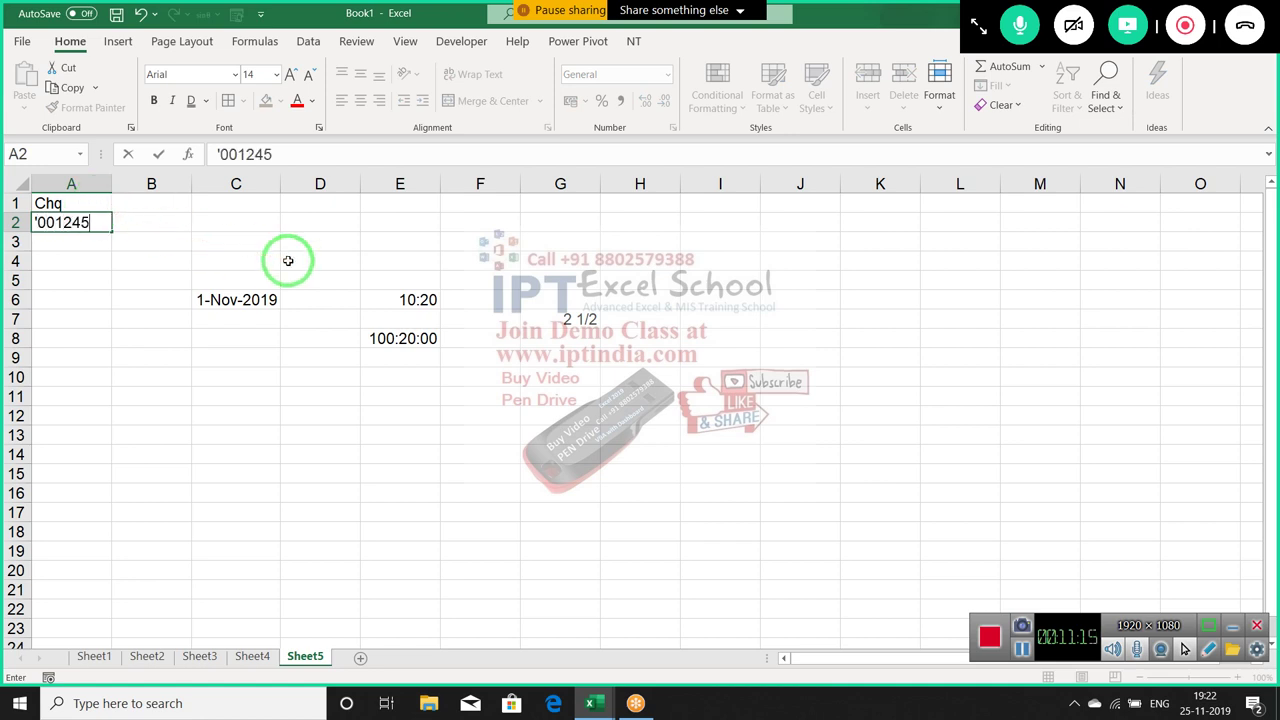
key("Return")
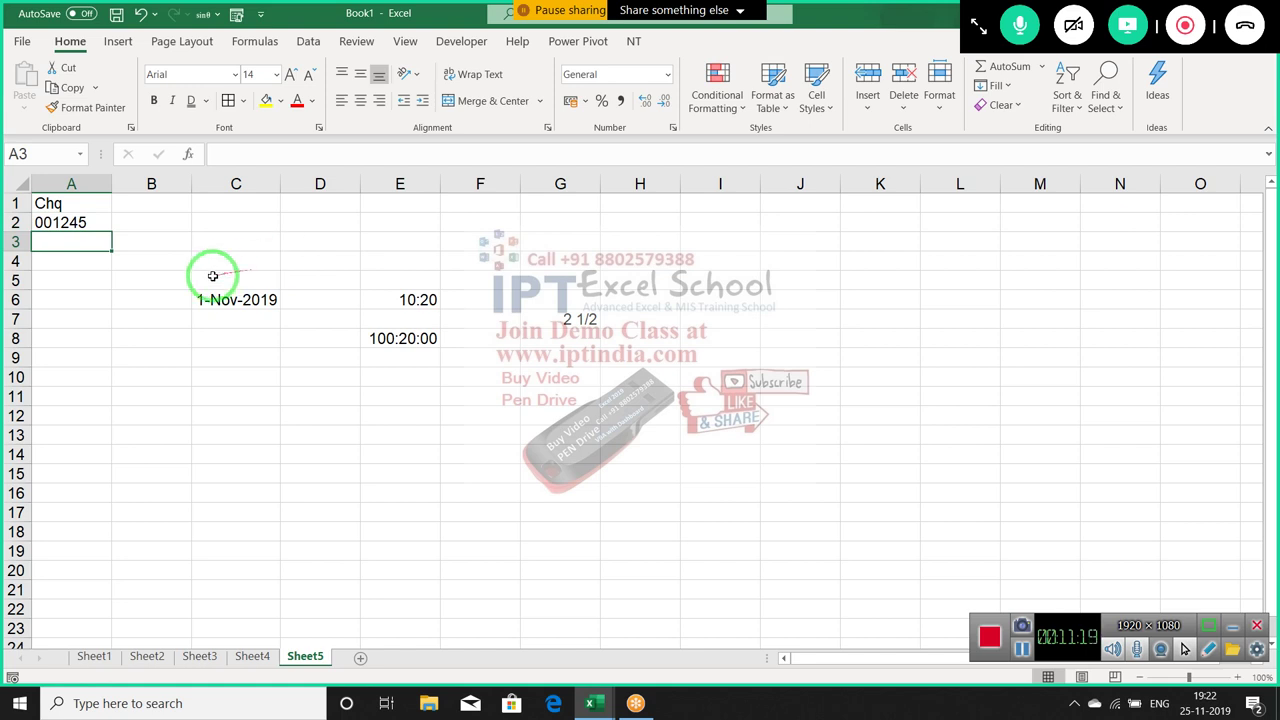
Apply the Text number format to the whole of column A
left_click(94, 186)
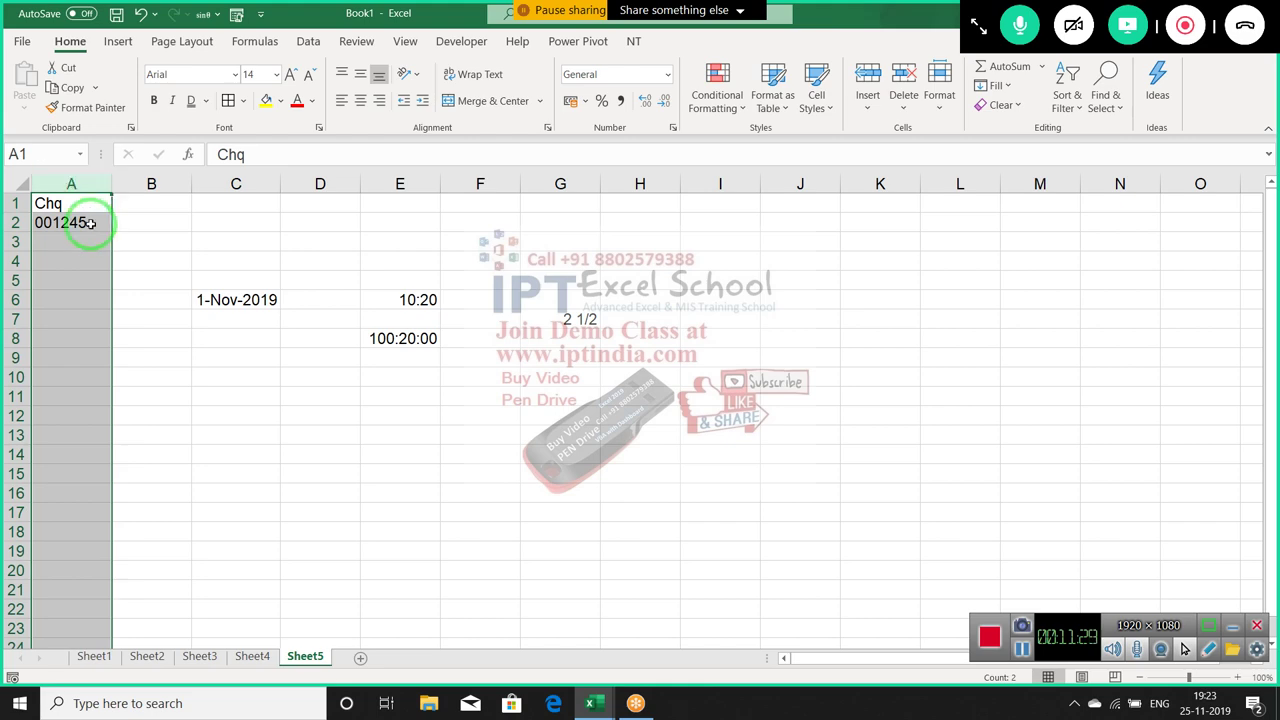
right_click(90, 232)
left_click(150, 455)
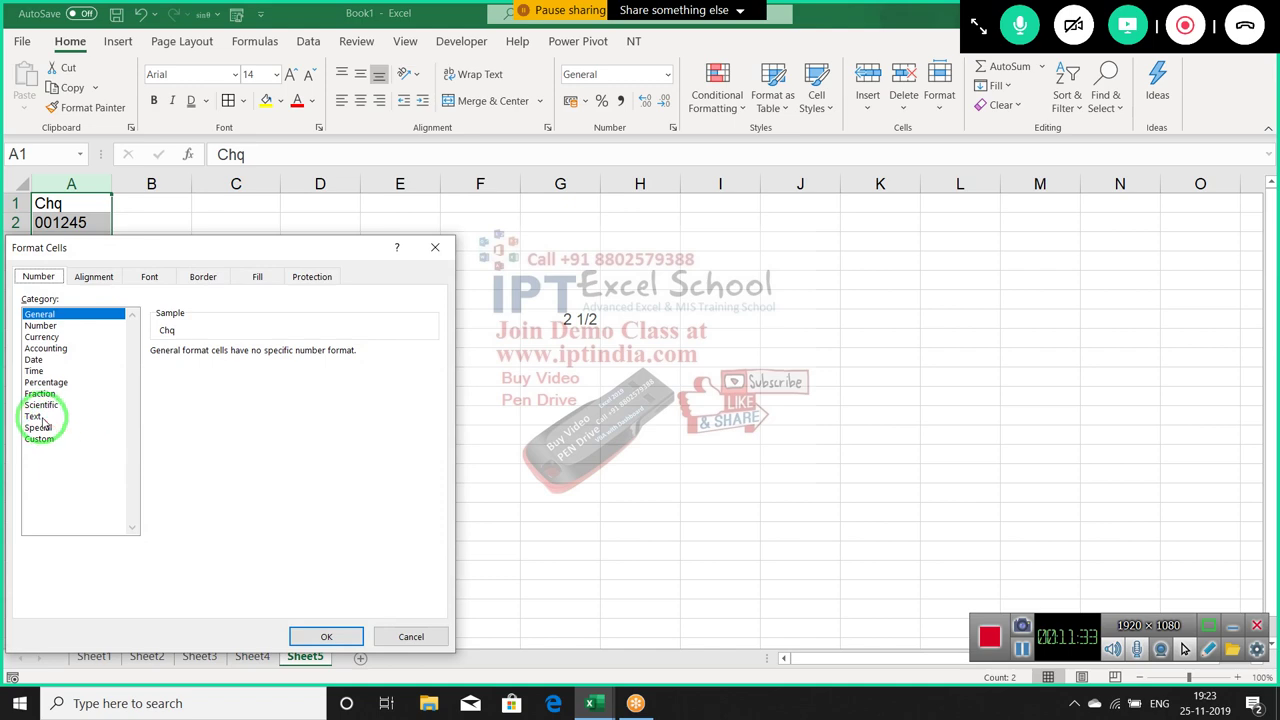
left_click(36, 416)
left_click_drag(200, 245, 546, 218)
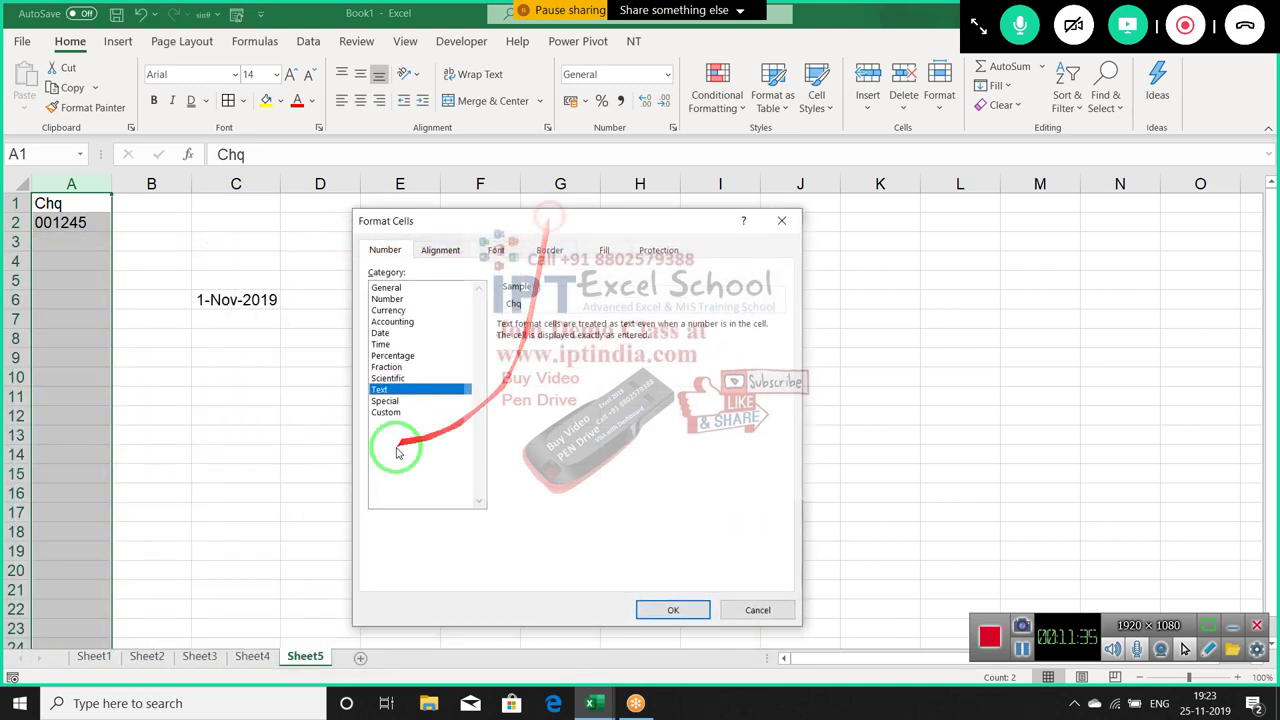
left_click(672, 611)
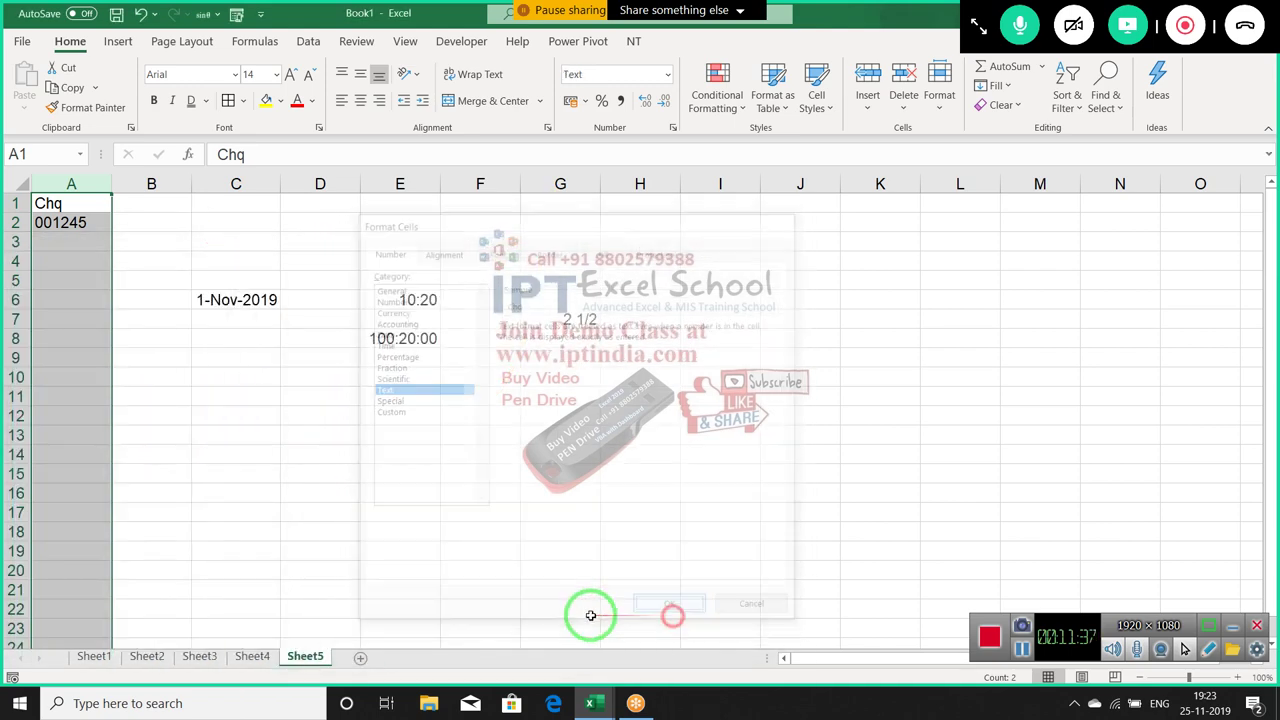
Enter 001245 in A3 and 006486 in A4, keeping their leading zeros
left_click(58, 244)
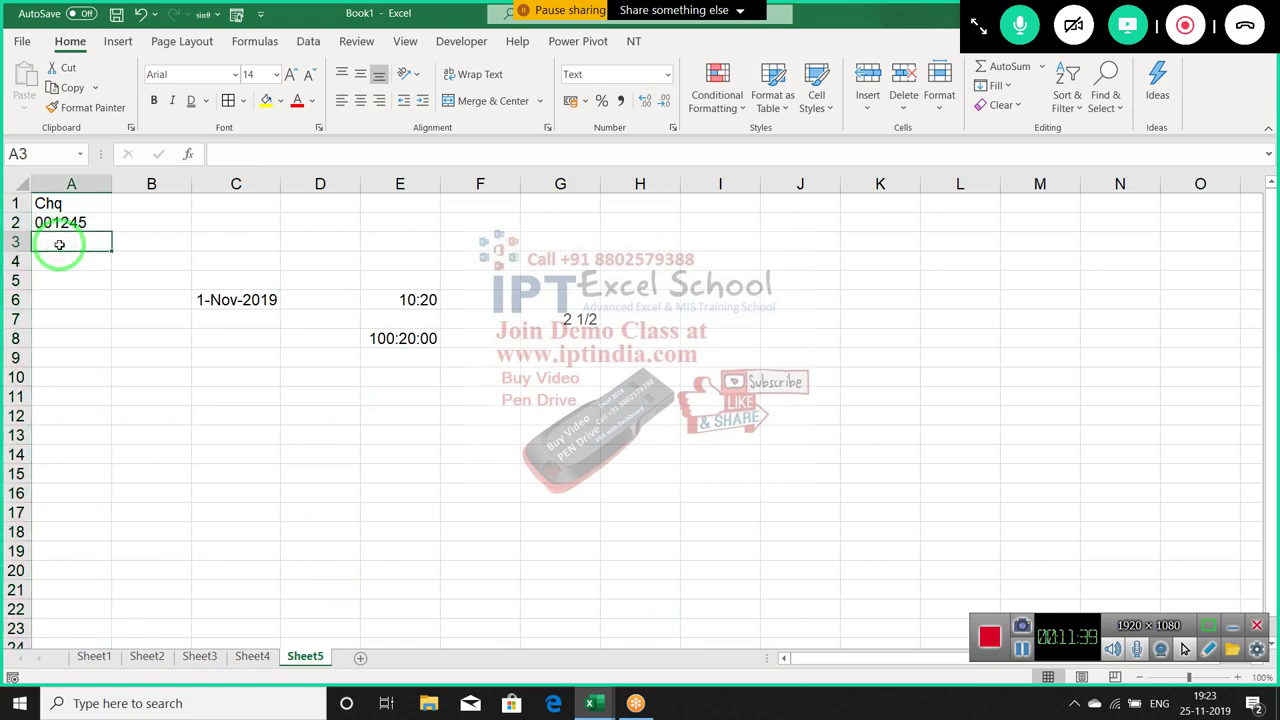
type("001245")
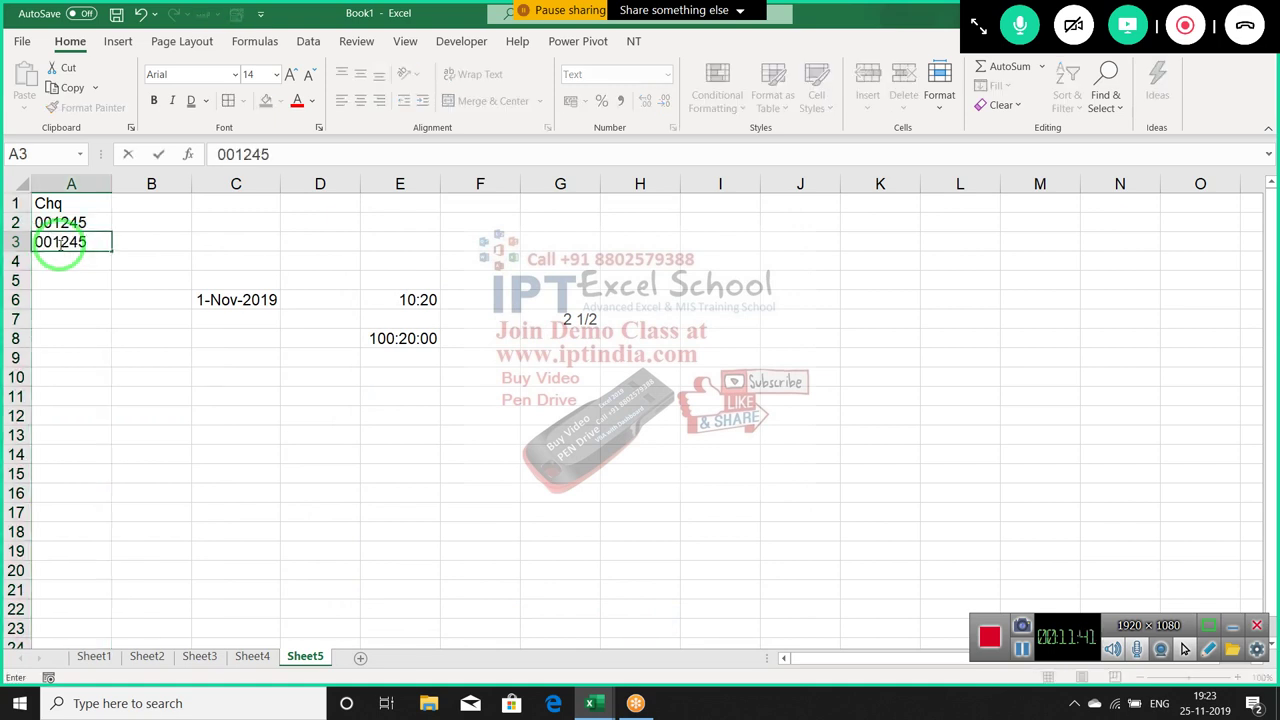
key("Return")
type("006486")
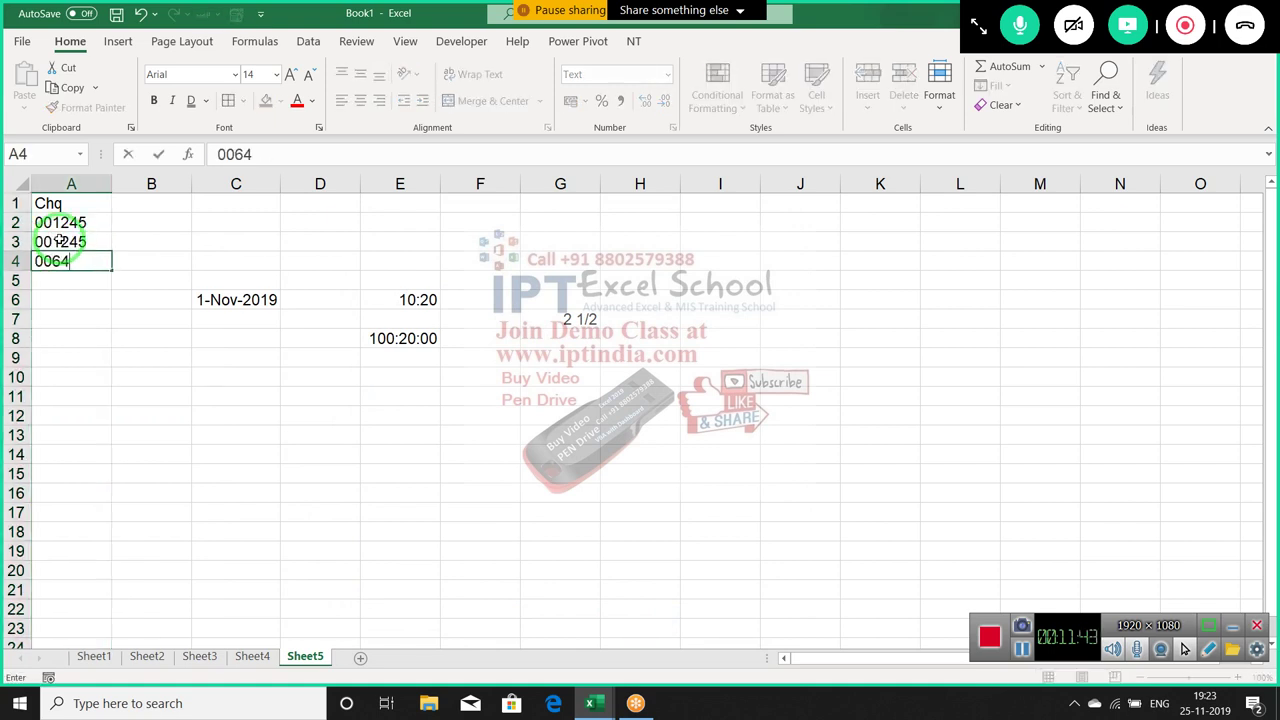
key("Return")
key("Up")
key("Up")
key("Up")
key("Up")
key("ctrl+space")
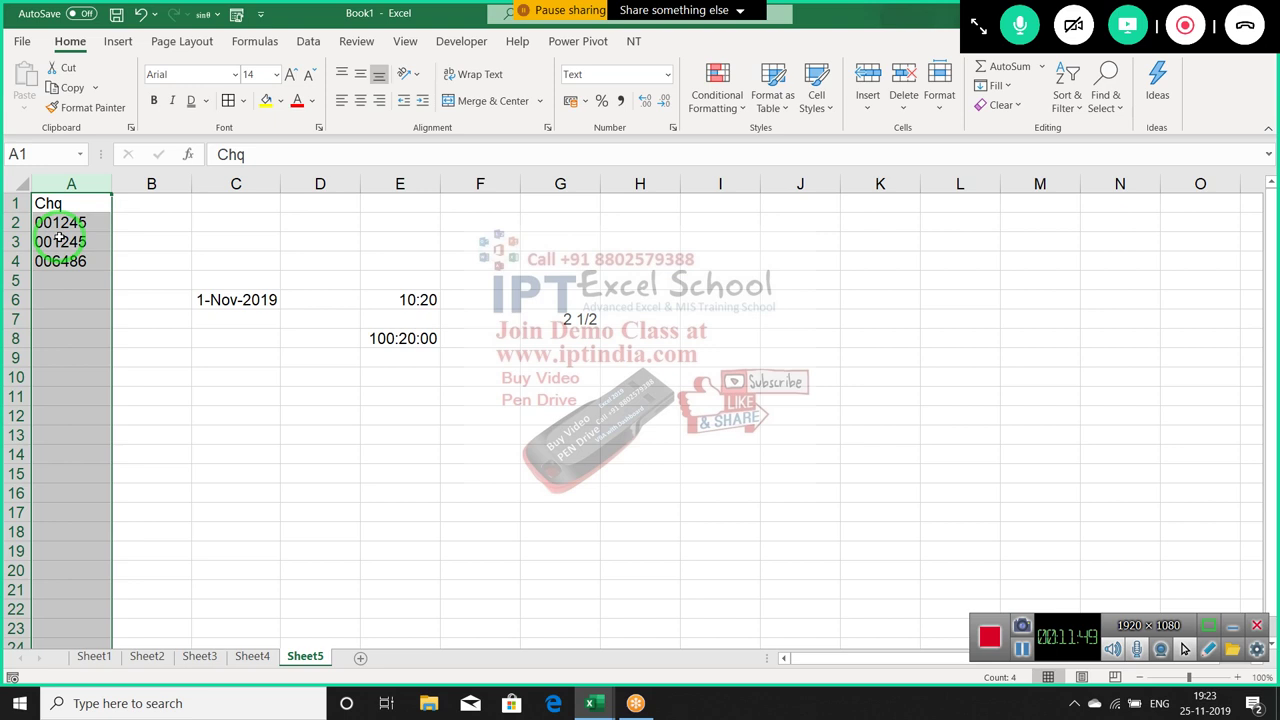
key("Down")
key("Down")
key("Down")
key("Down")
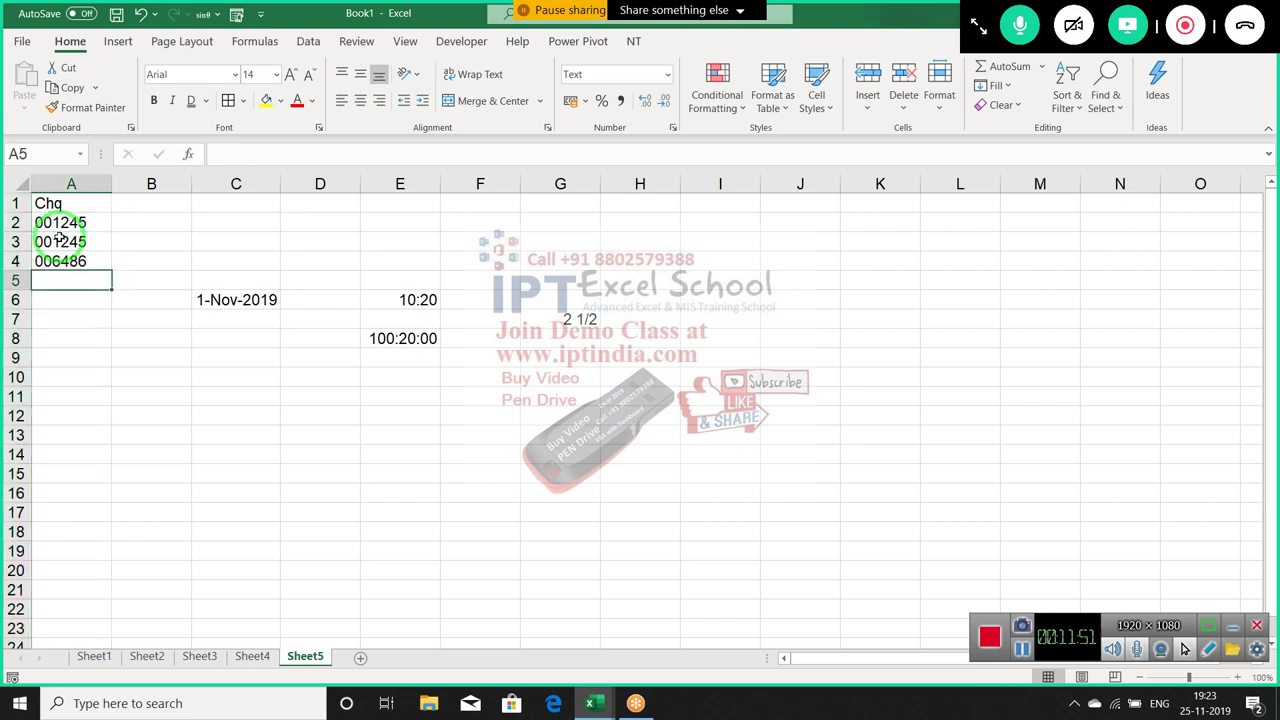
Enter =SUM(A2:A4 in A5, which stays as literal text, then move to I2
type("=sum")
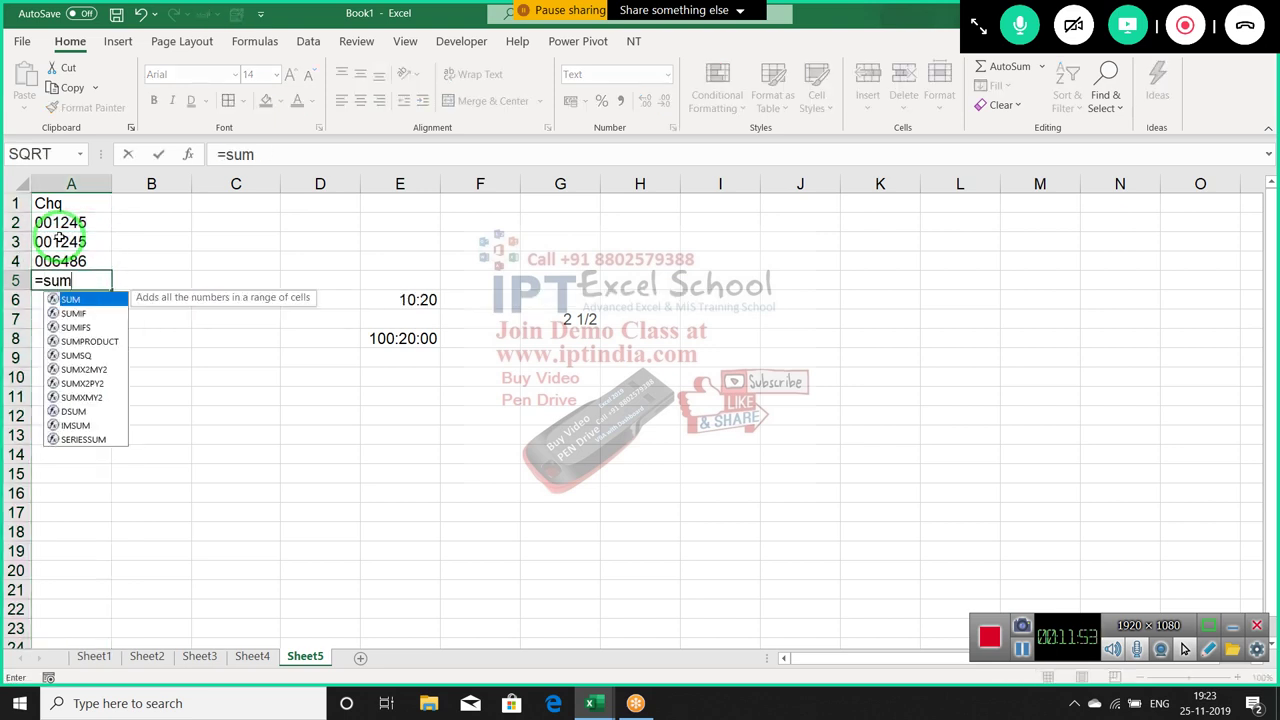
key("Tab")
key("Up")
key("shift+Up")
key("shift+Up")
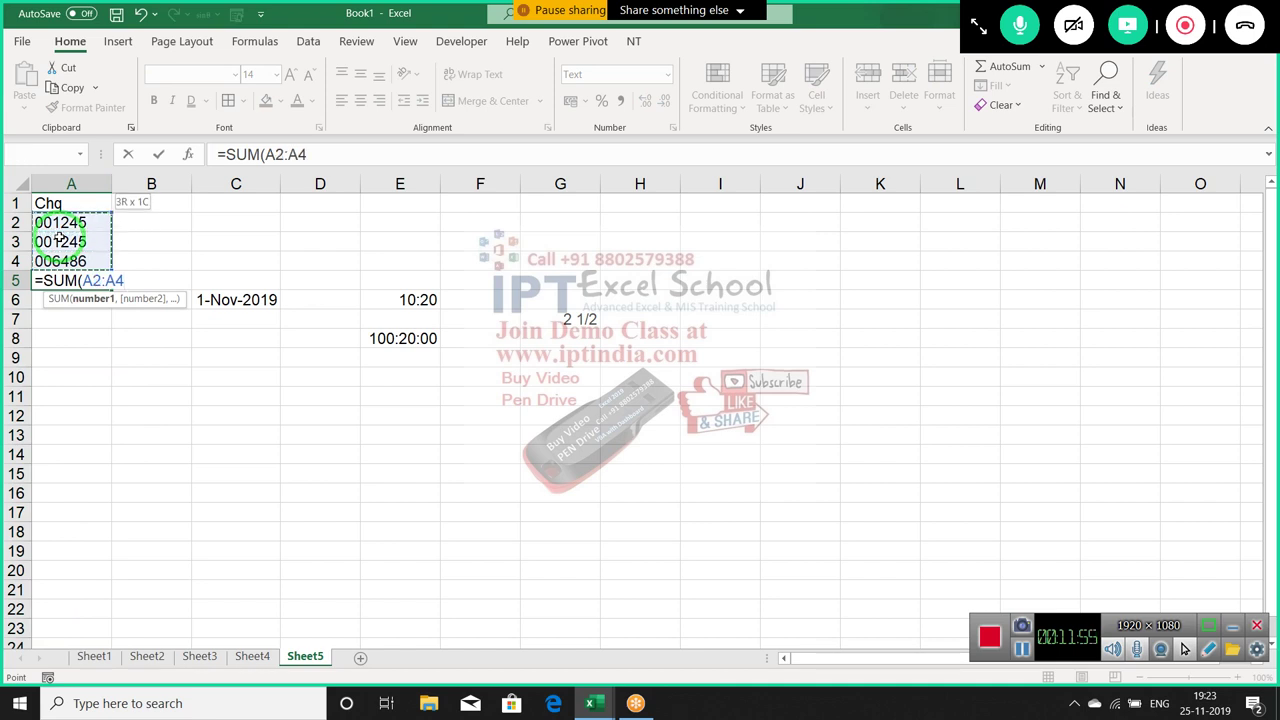
key("Return")
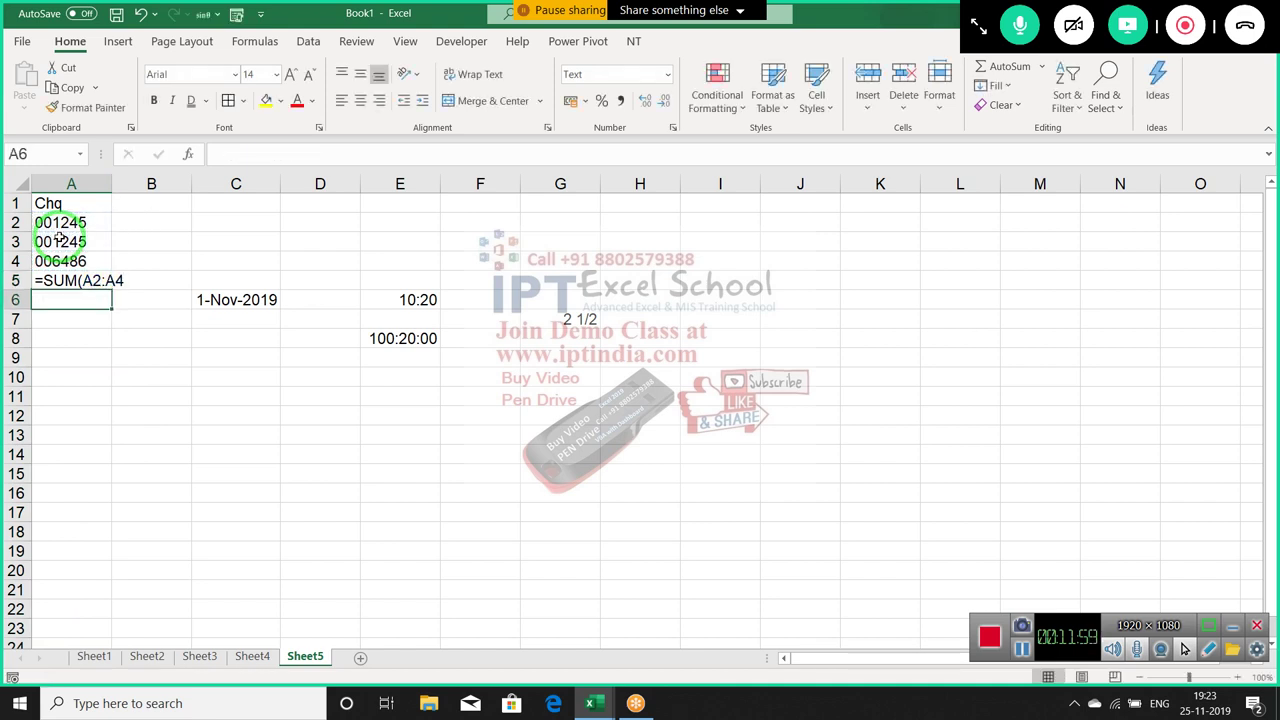
key("Up")
key("Up")
key("Down")
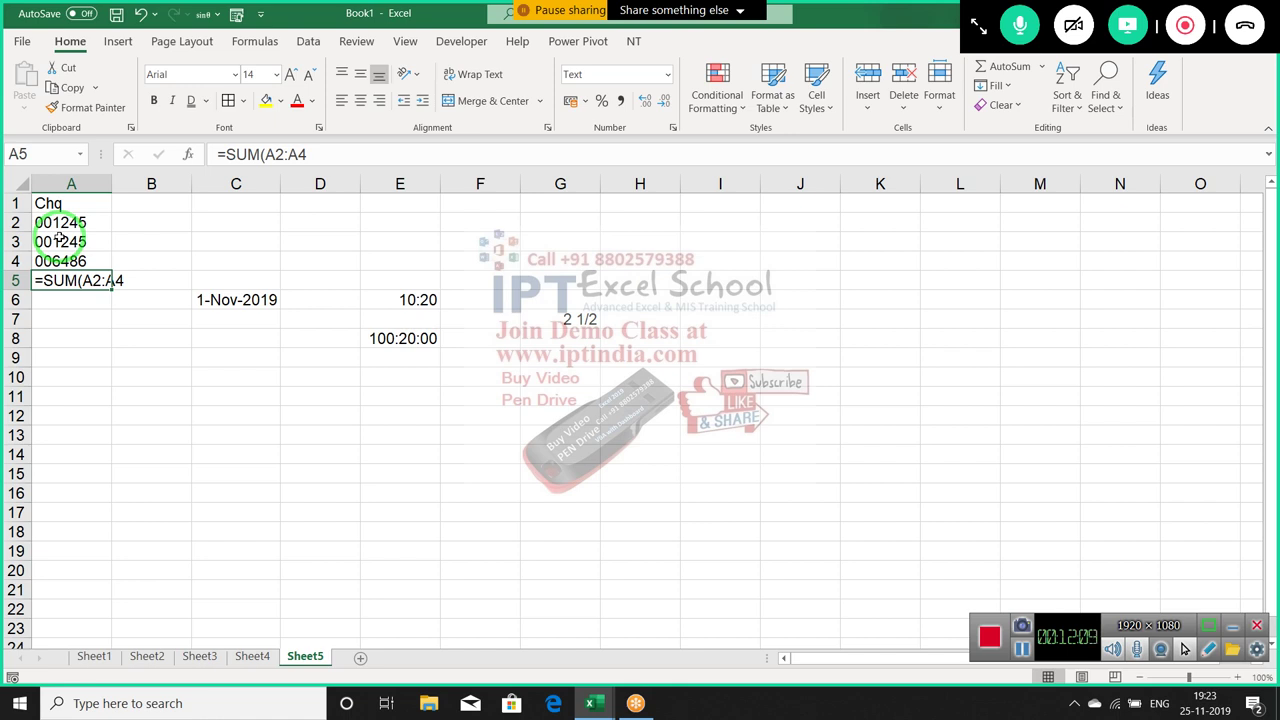
key("Up")
key("Up")
key("Right")
key("Right")
key("Right")
key("Right")
key("Right")
key("Up")
key("Right")
key("Right")
key("Right")
Enter 14657, 254, 2654 and 25634 down I2:I5, then select I2:I5
type("00")
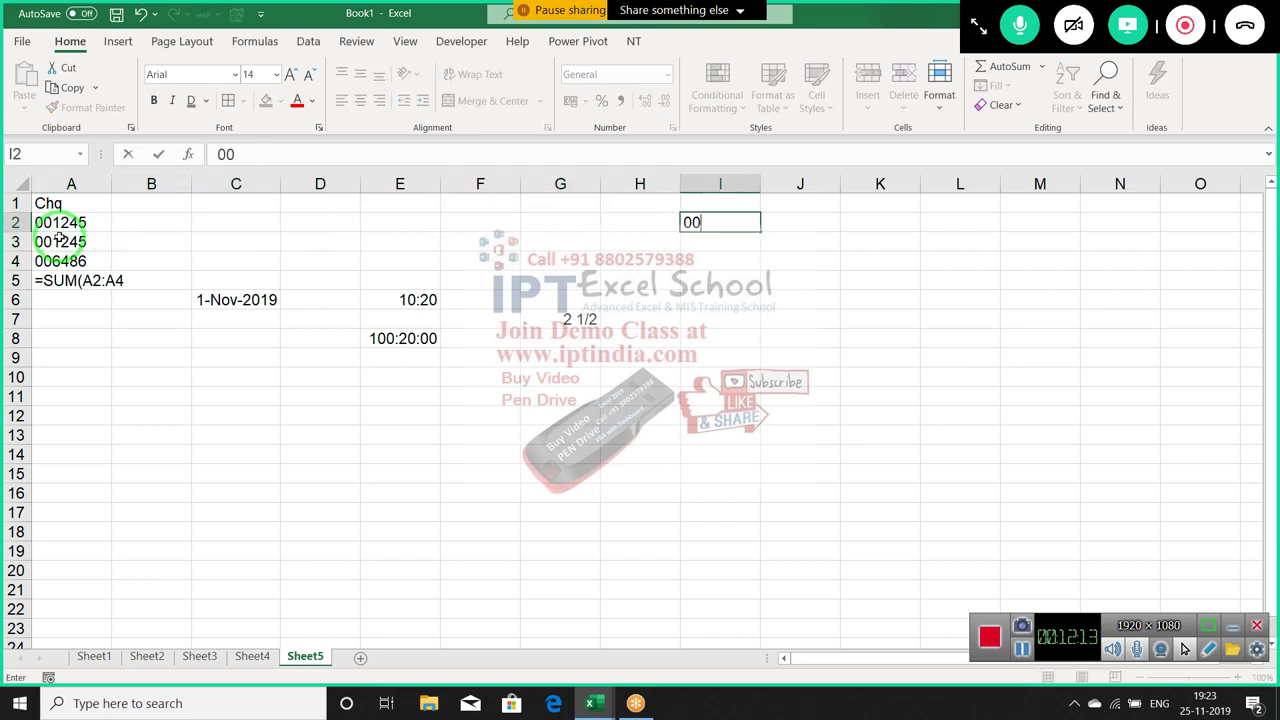
type("14657")
key("Return")
type("2654")
key("Return")
type("2654")
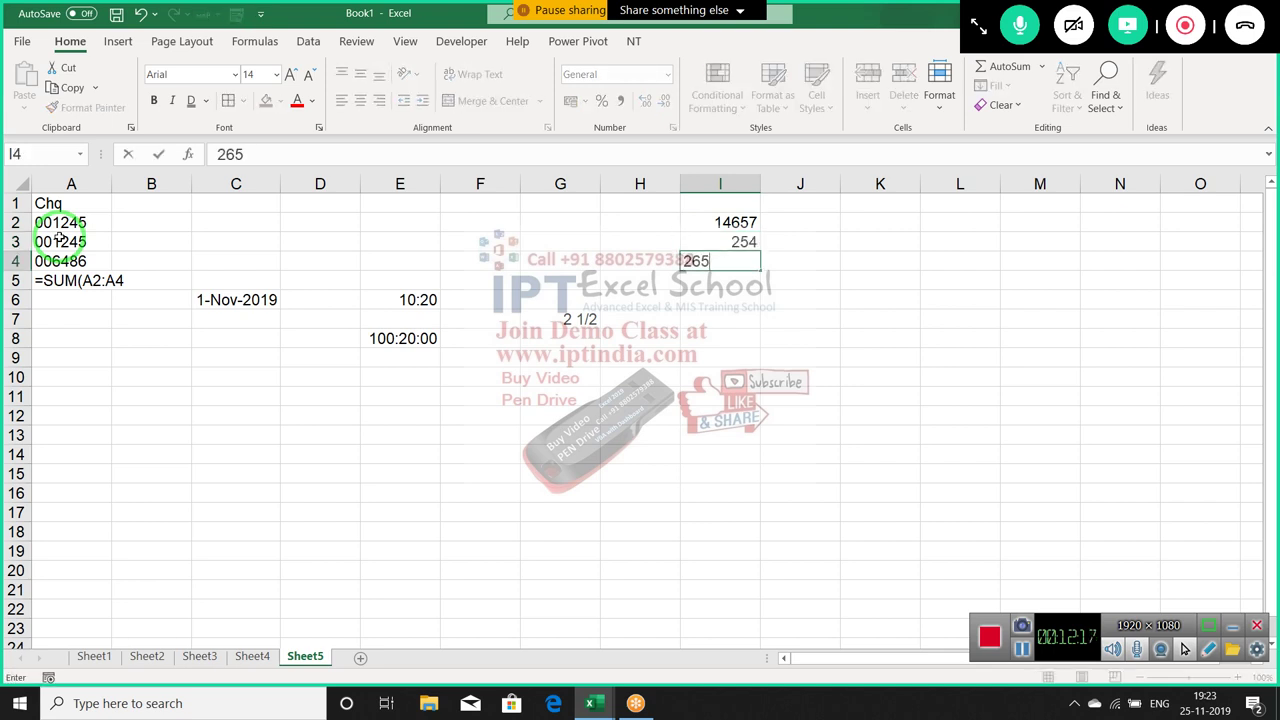
key("Return")
type("25634")
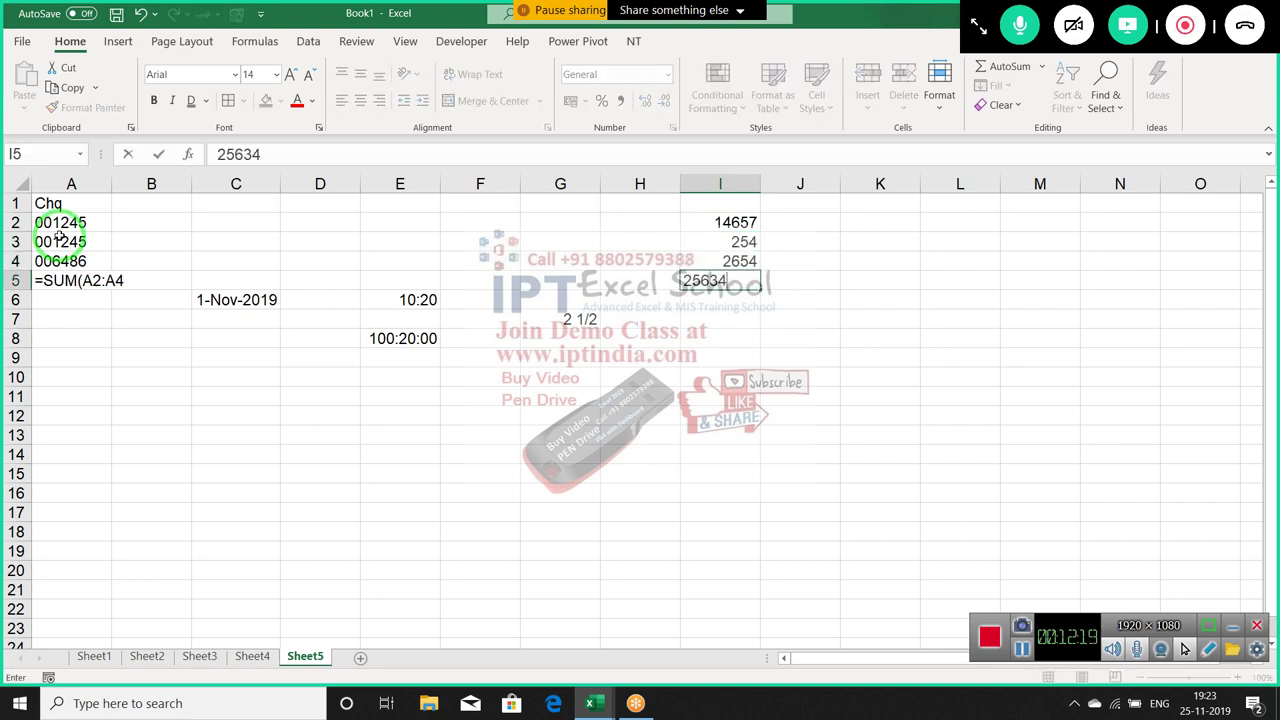
key("Return")
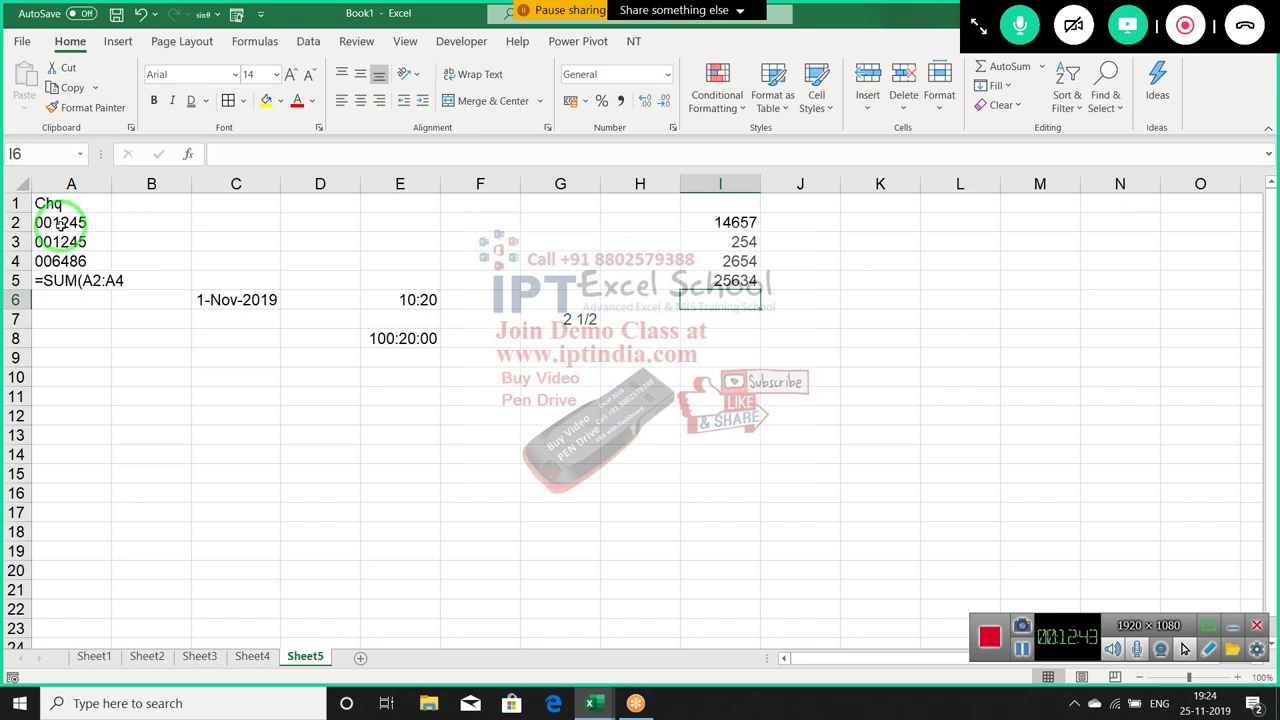
key("Up")
key("Up")
key("Up")
key("Up")
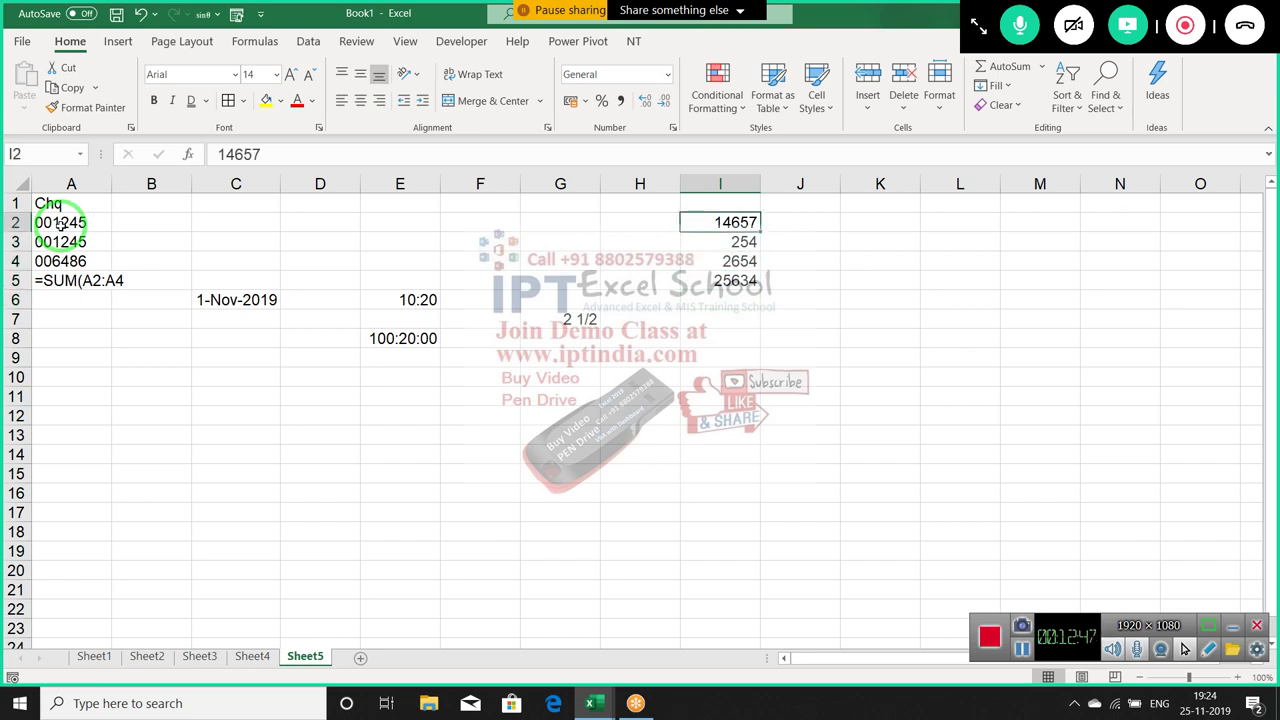
key("shift+Down")
key("shift+Down")
key("shift+Down")
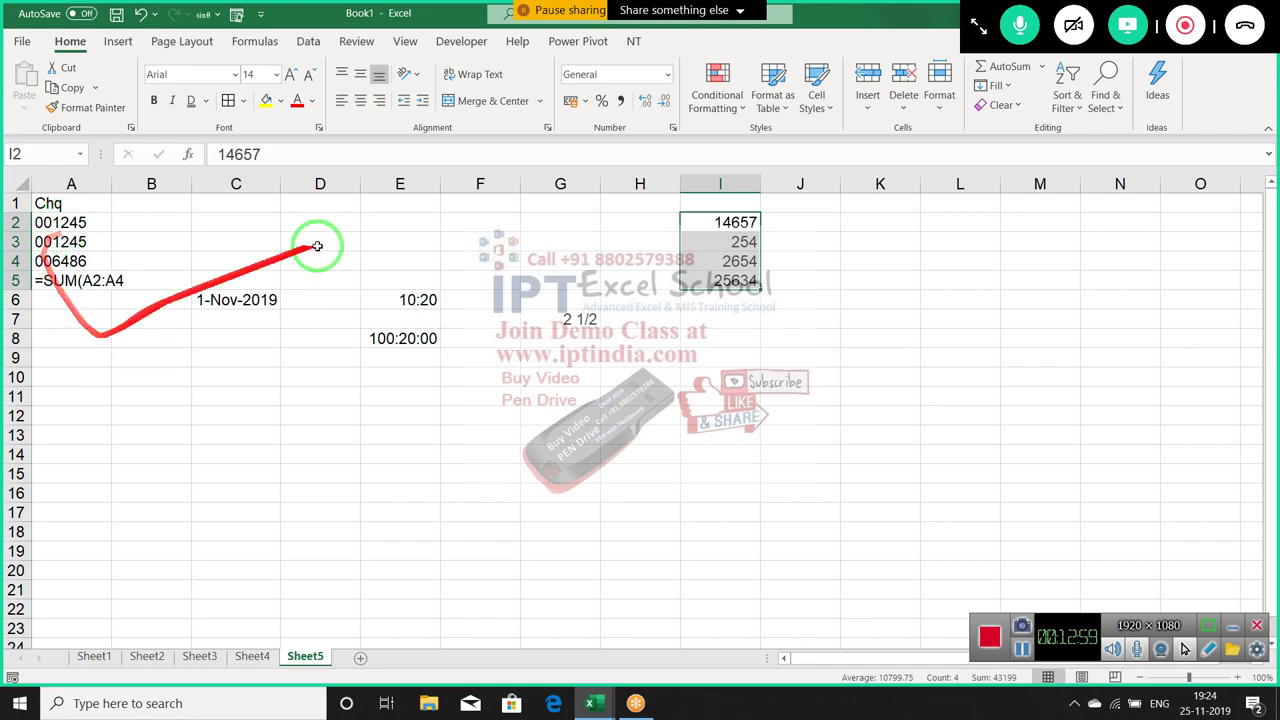
Give I2:I5 the custom format 000000 so they show 014657, 000254, 002654, 025634
right_click(748, 225)
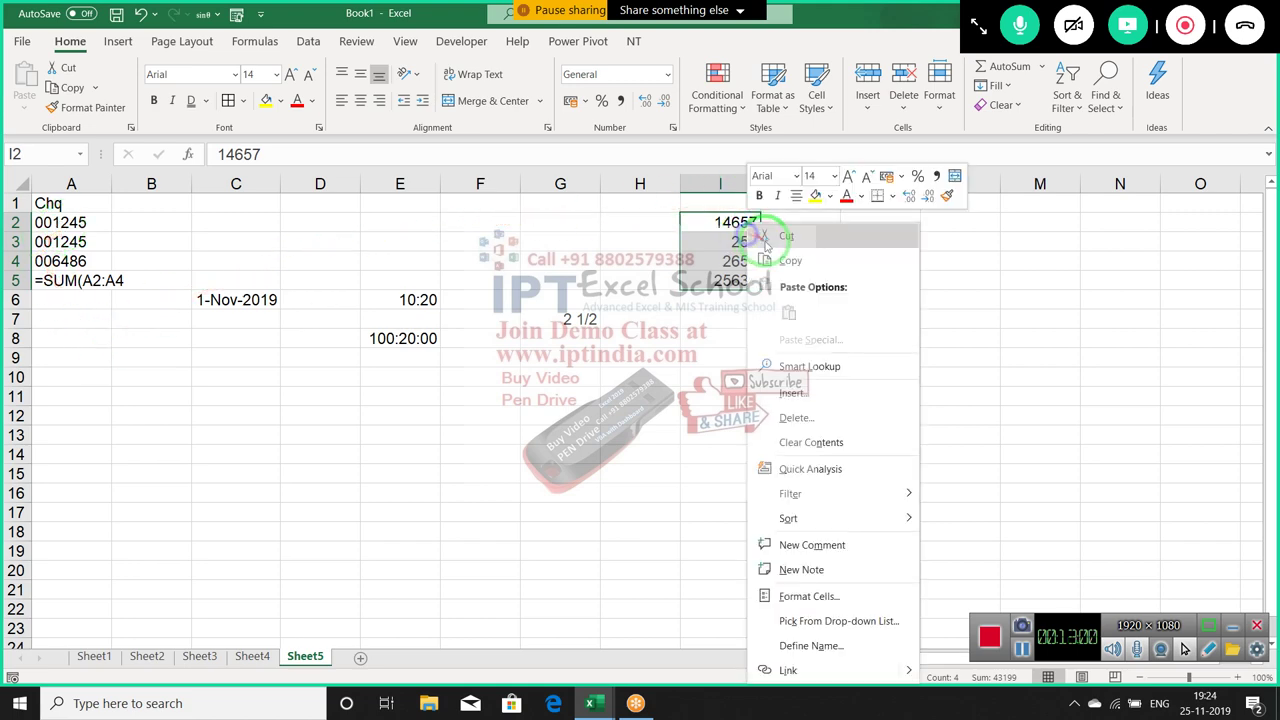
left_click(846, 596)
left_click(654, 467)
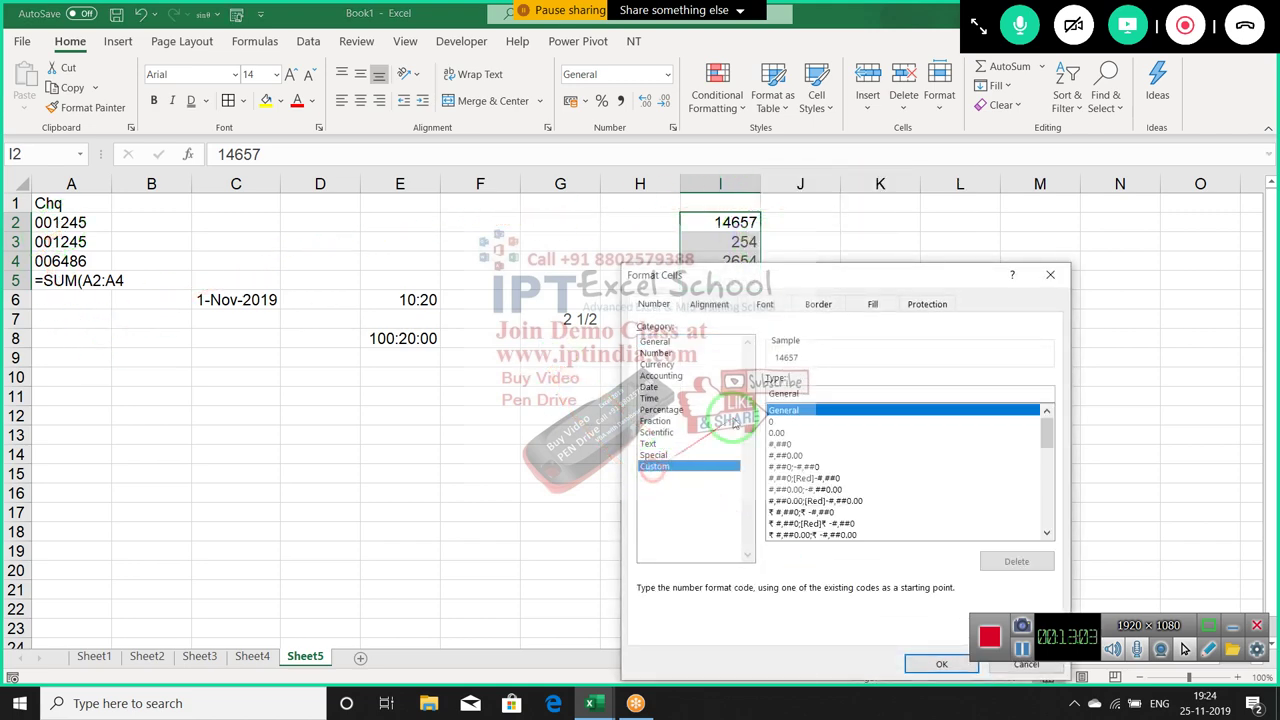
double_click(786, 392)
type("00")
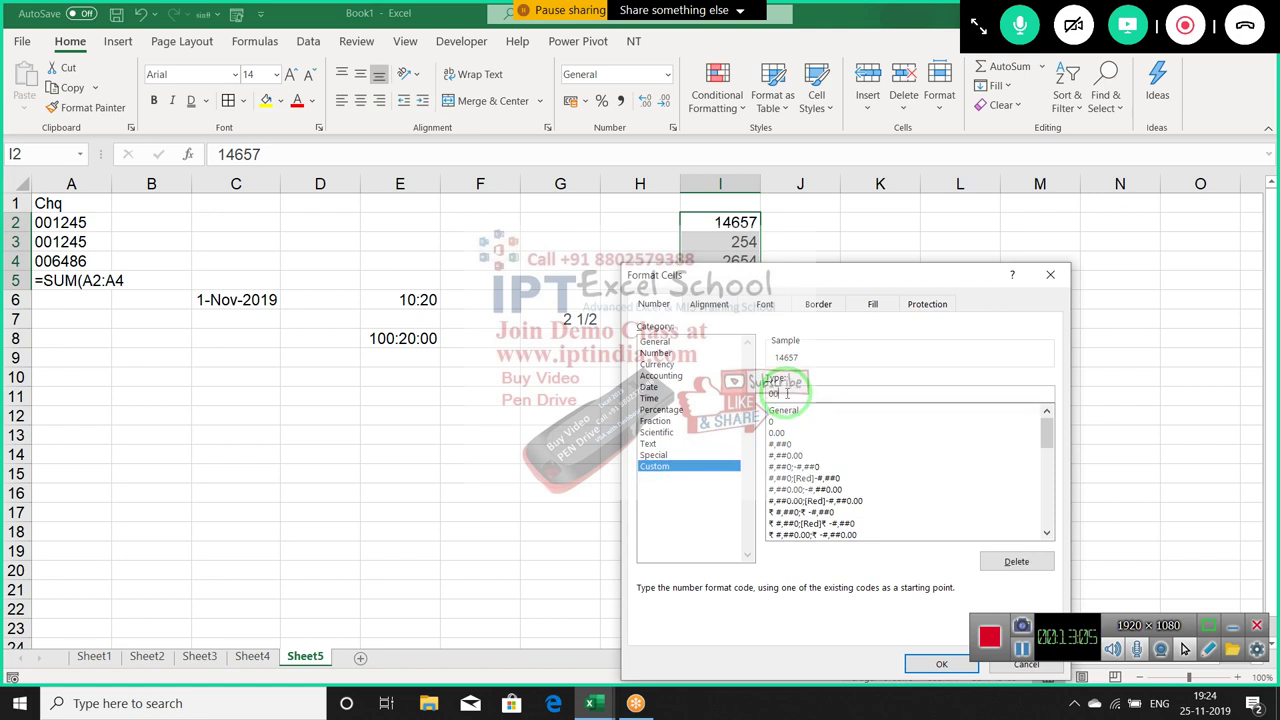
type("0000")
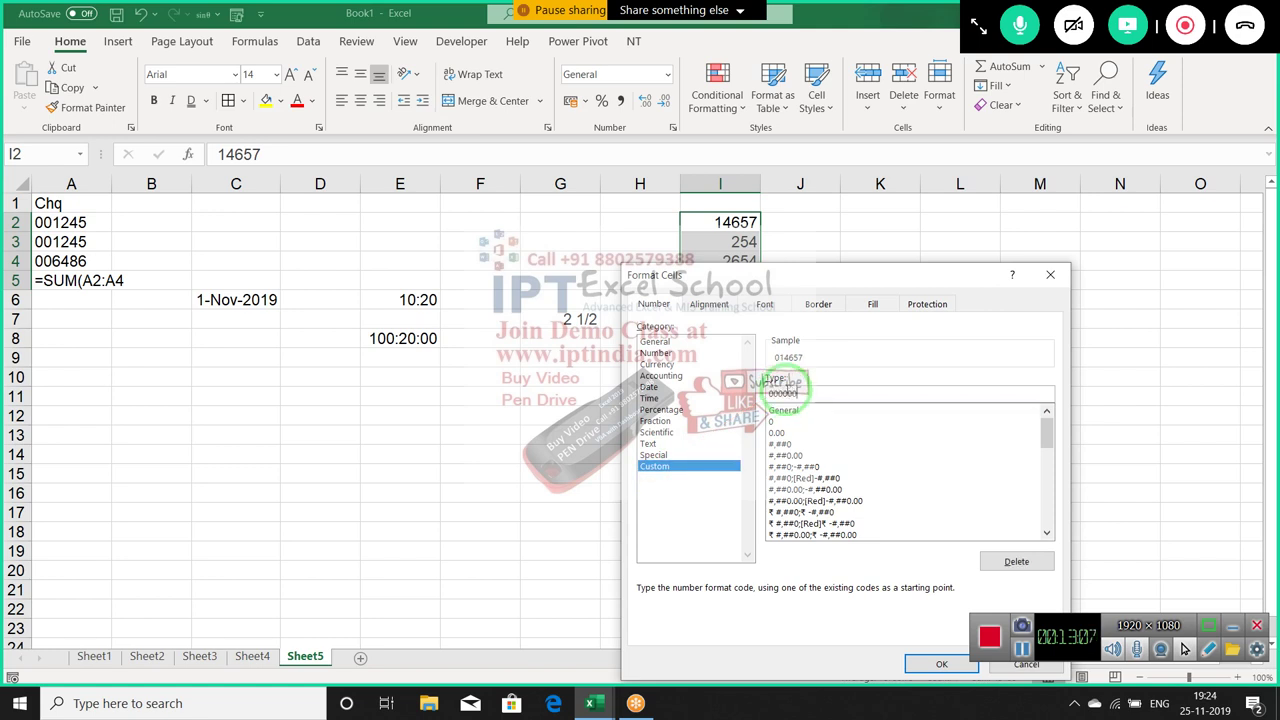
key("Return")
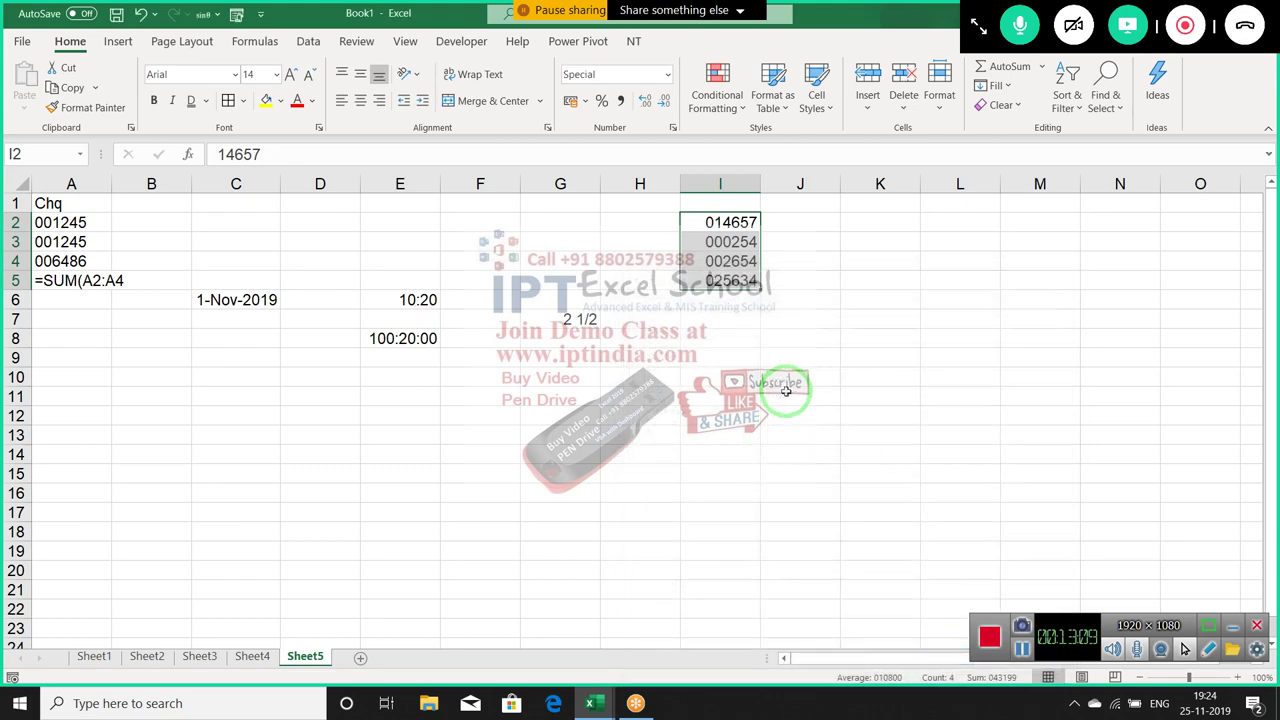
left_click(781, 382)
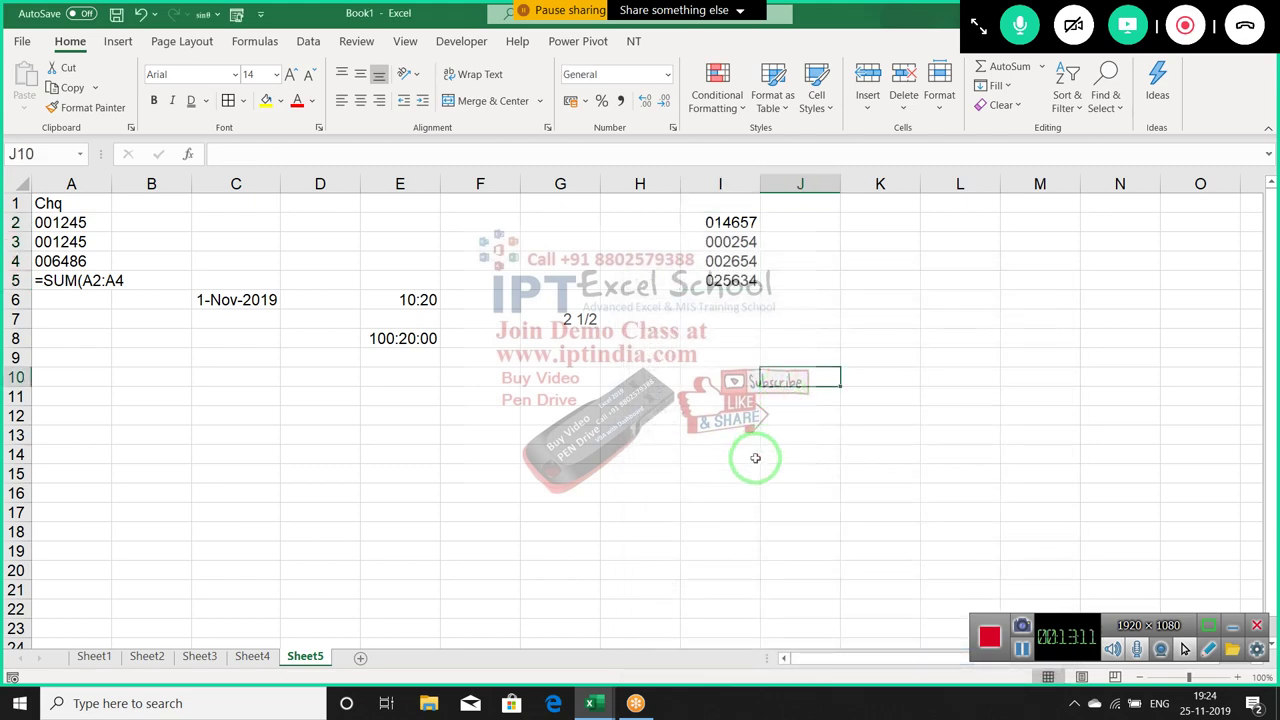
left_click(735, 281)
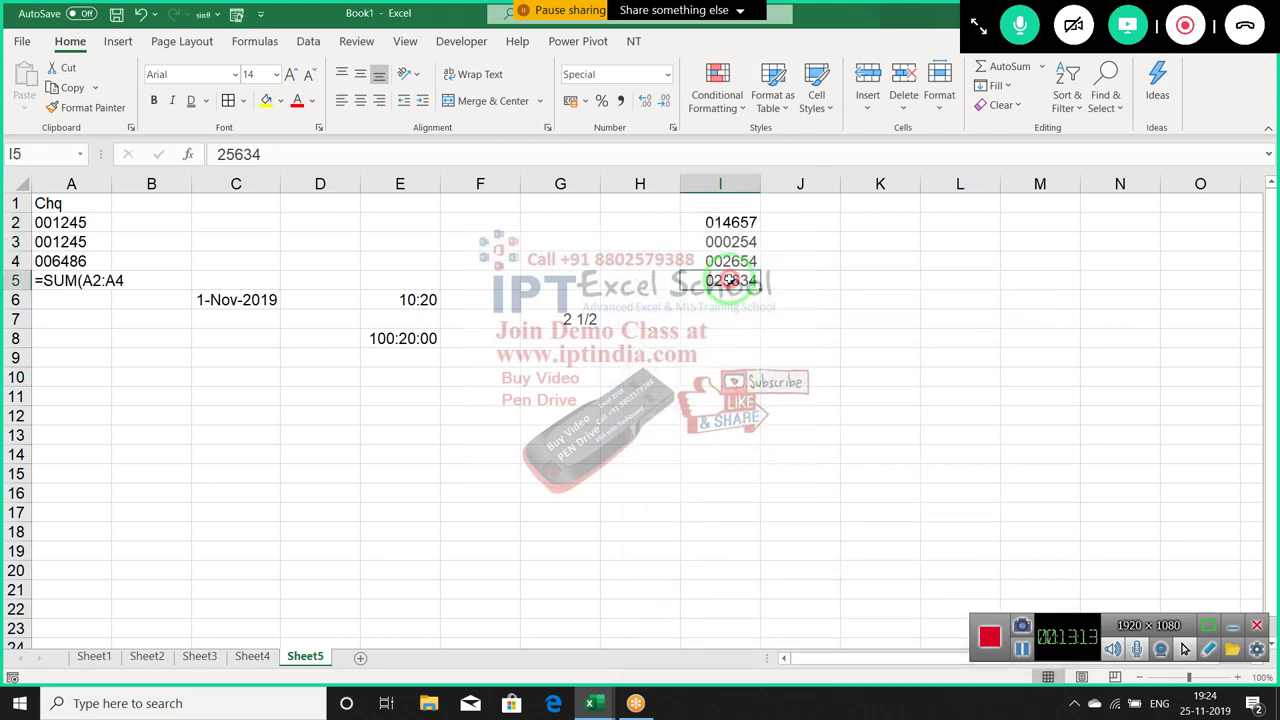
left_click(792, 202)
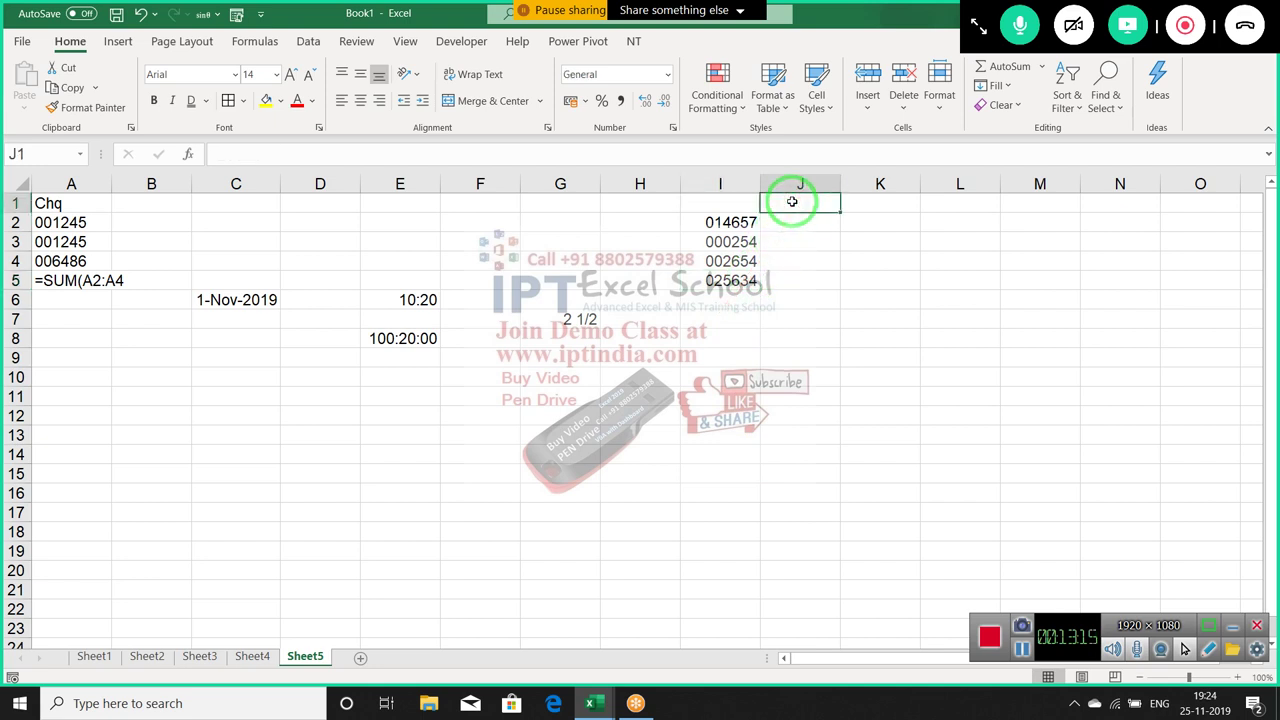
Enter the heading Mobile in J1 and a test mobile number in J2
type("Mobile")
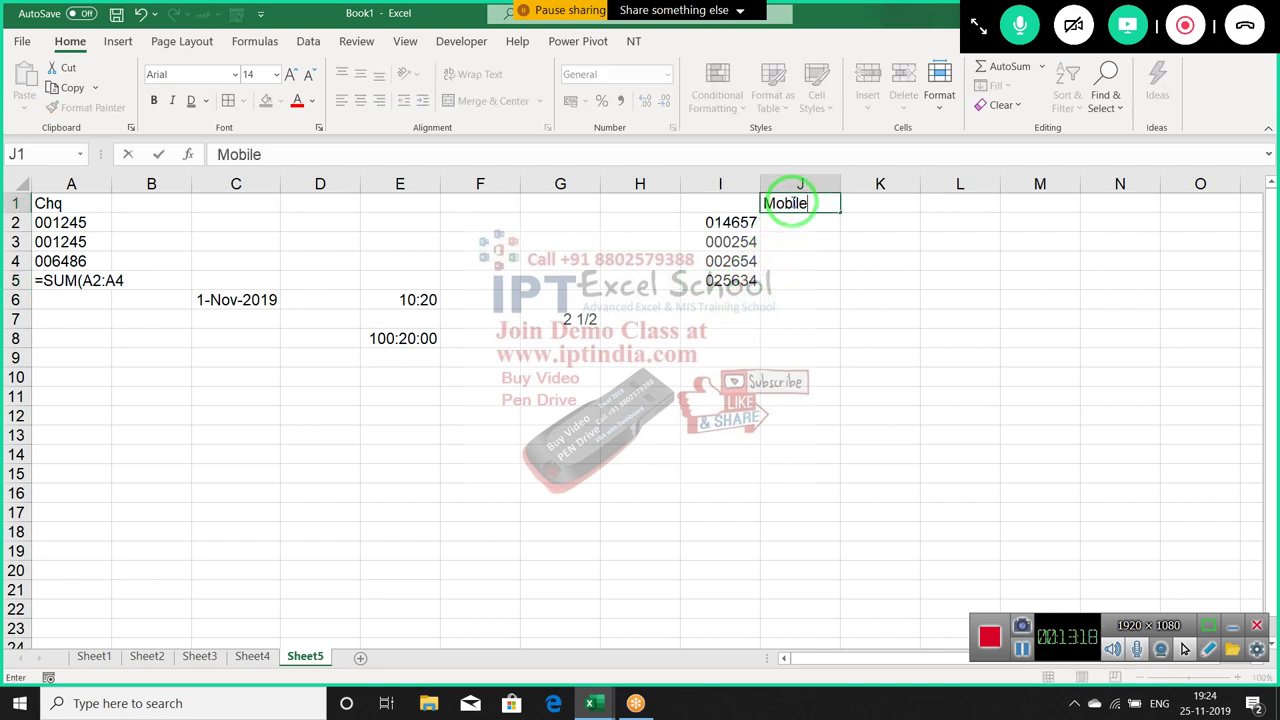
key("Return")
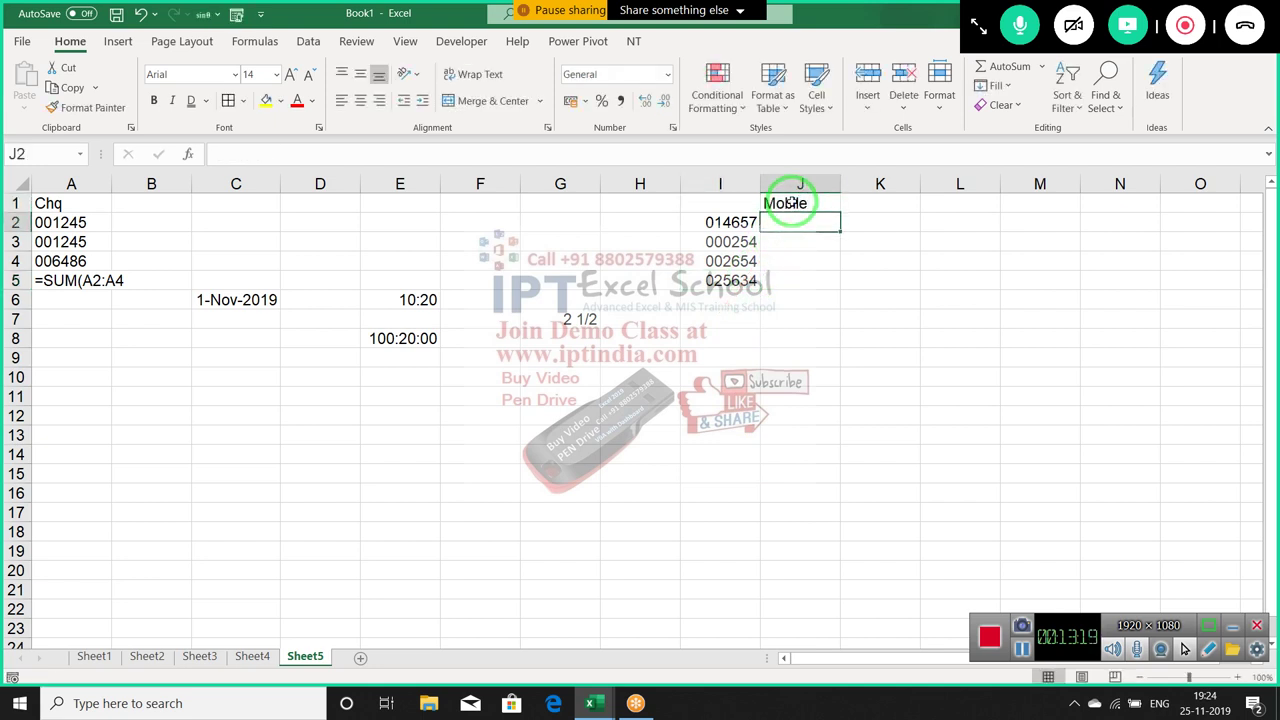
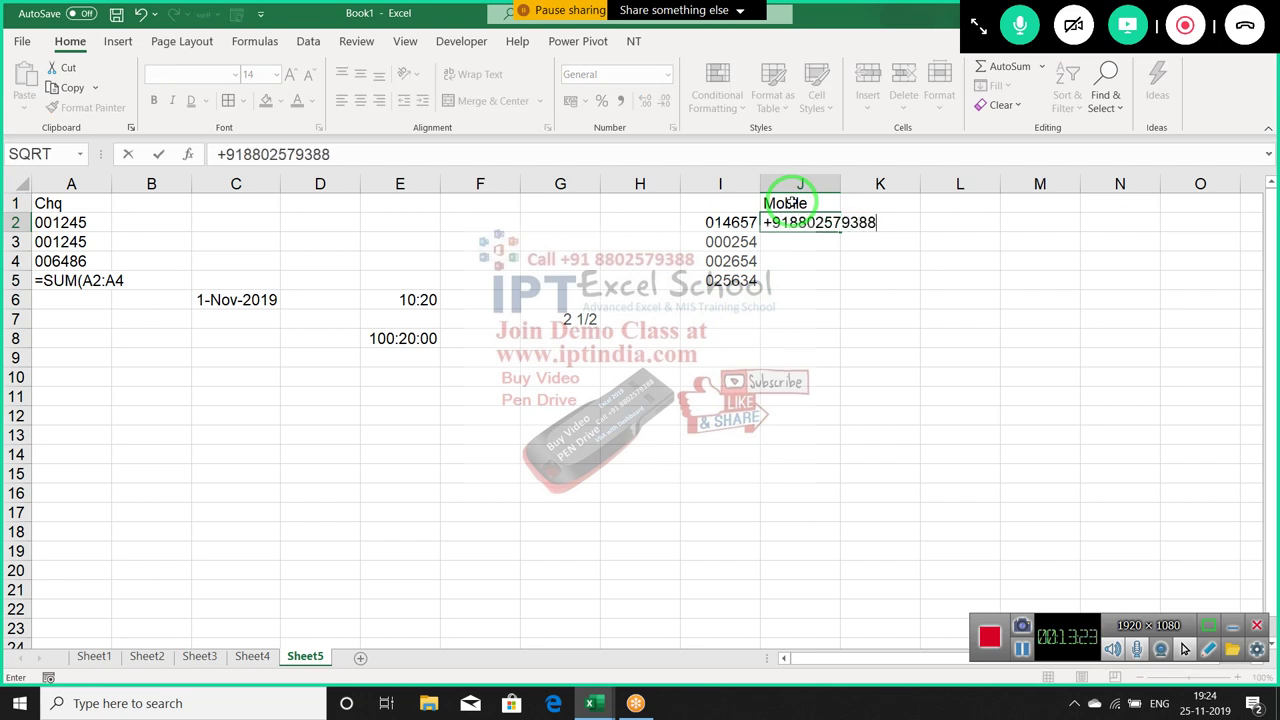
key("Return")
key("Up")
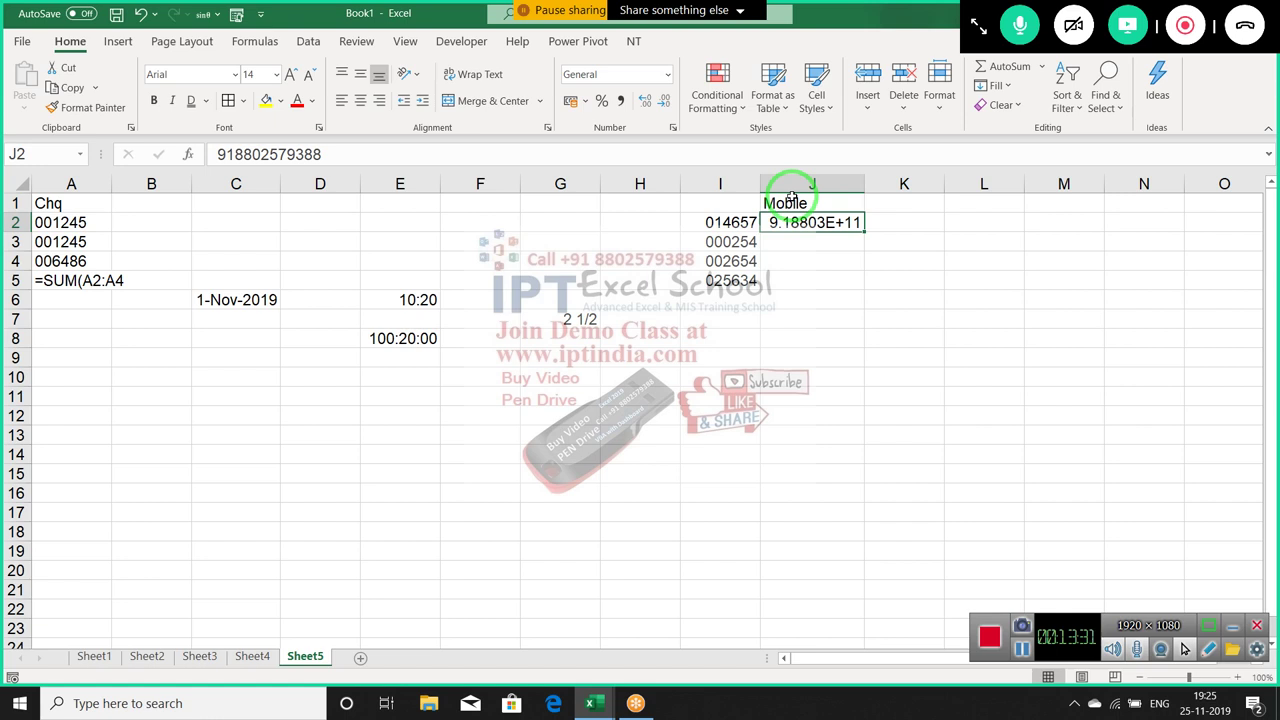
key("Right")
Clear the test entries from K2 and J2, then select J2:J5
type("=")
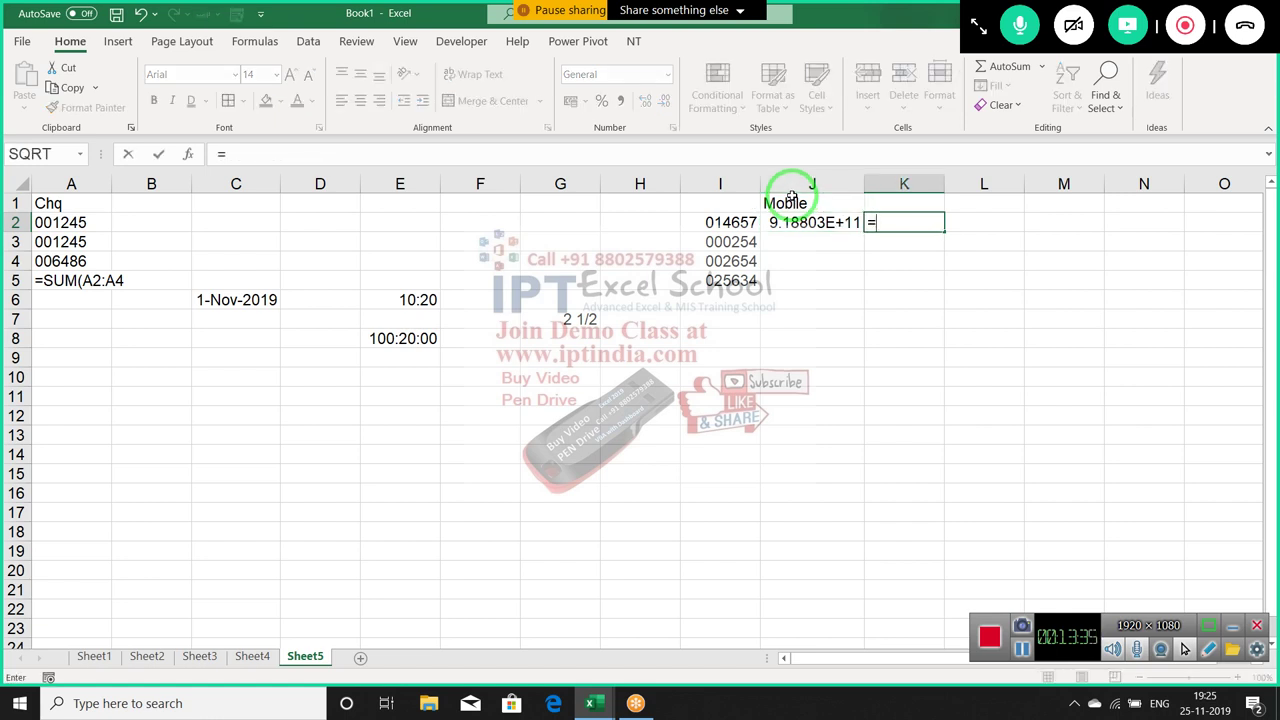
type("s")
key("Escape")
key("Escape")
type("+")
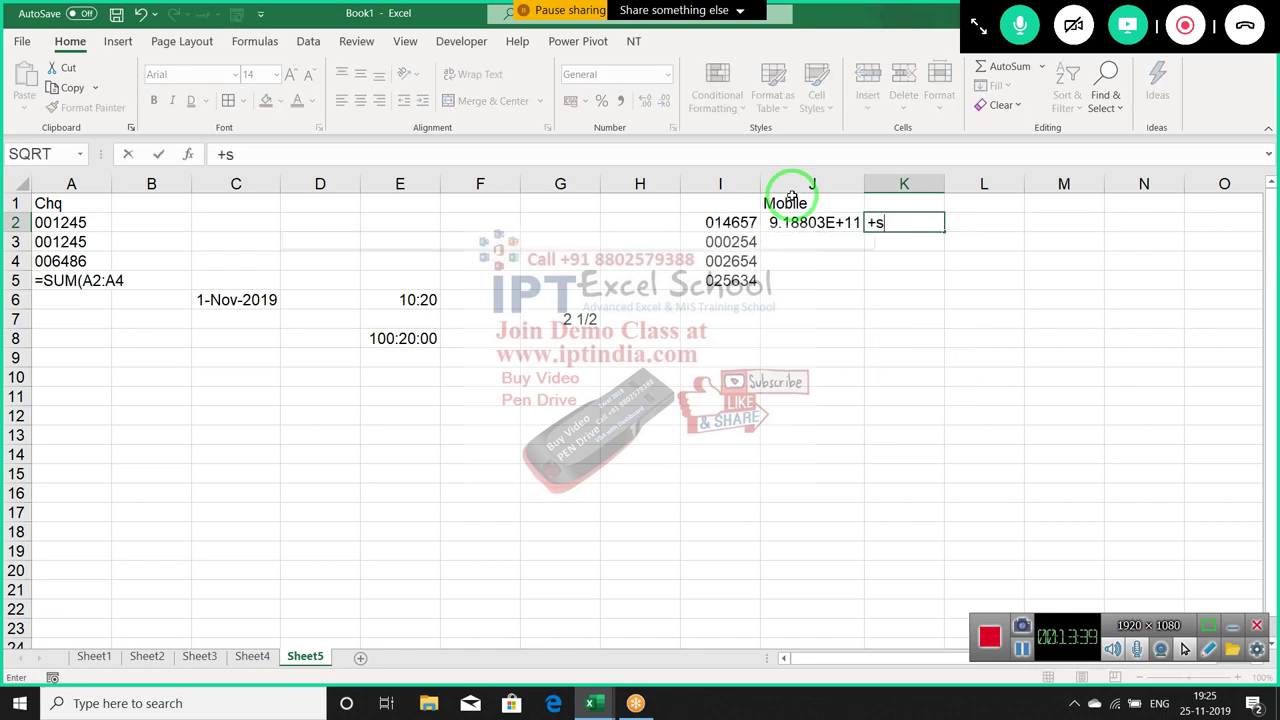
type("s")
key("Escape")
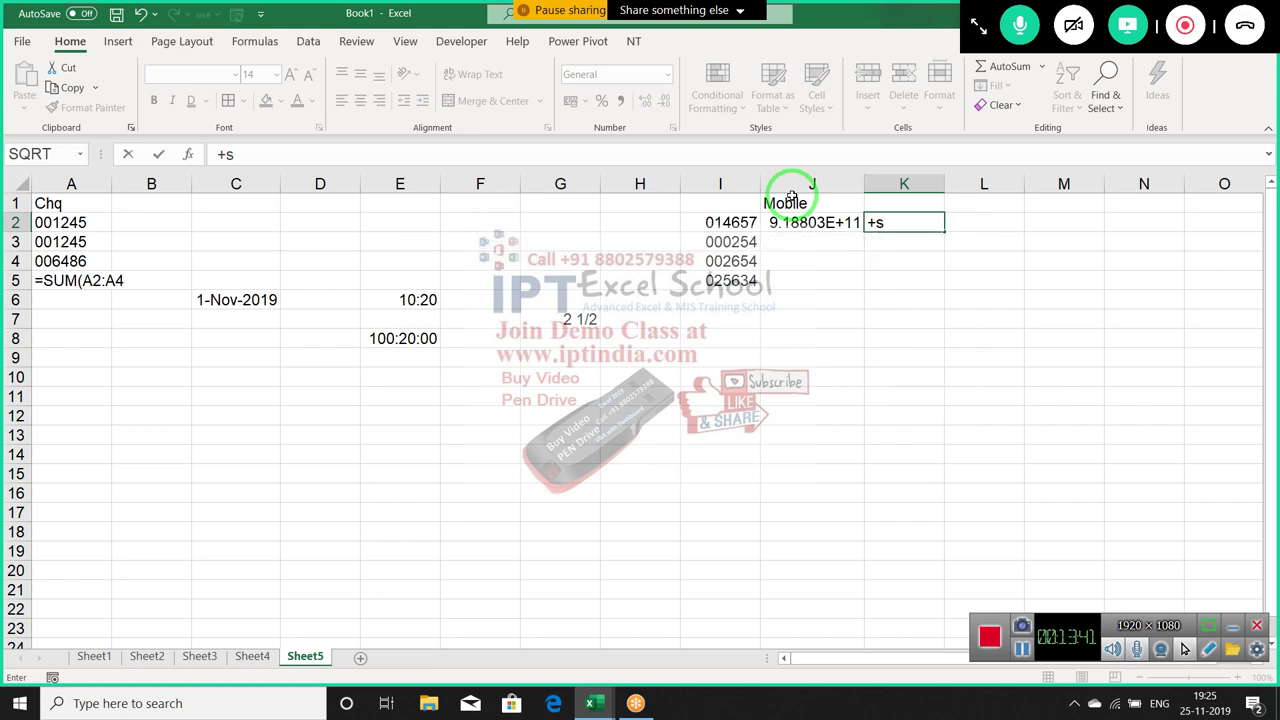
key("Left")
key("Right")
key("Delete")
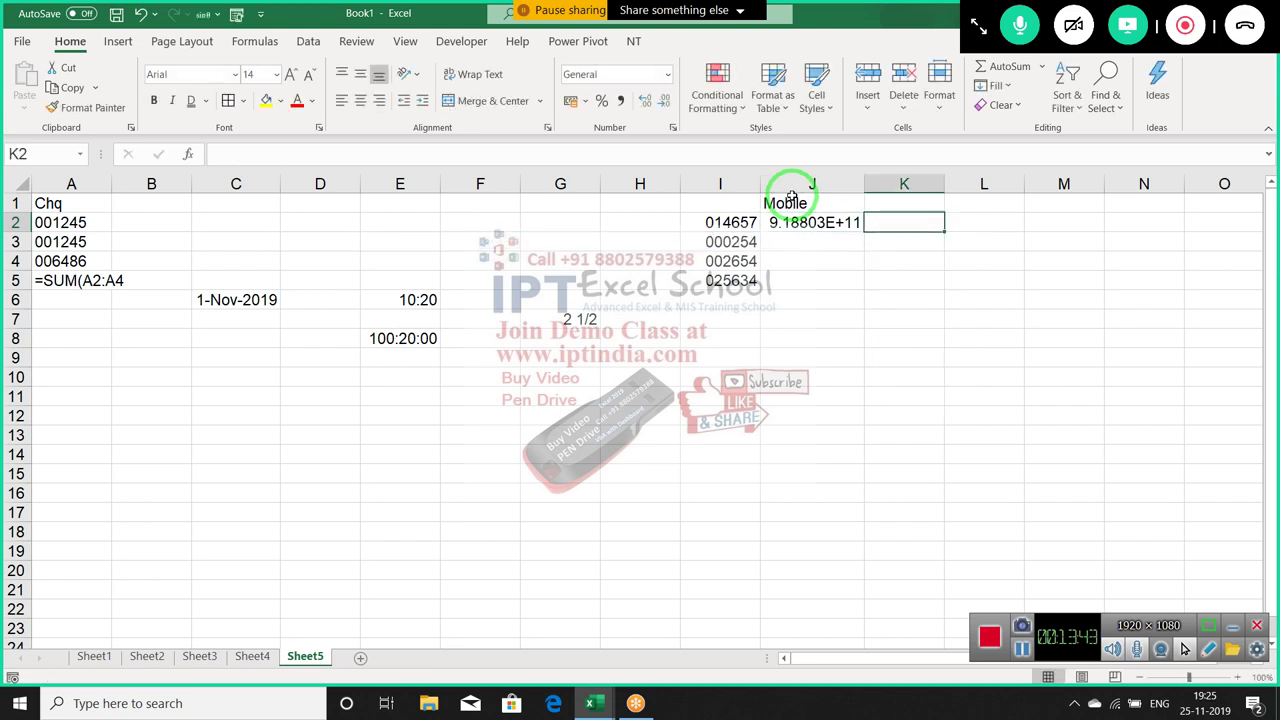
key("Left")
key("Delete")
key("shift+Down")
key("shift+Down")
key("shift+Down")
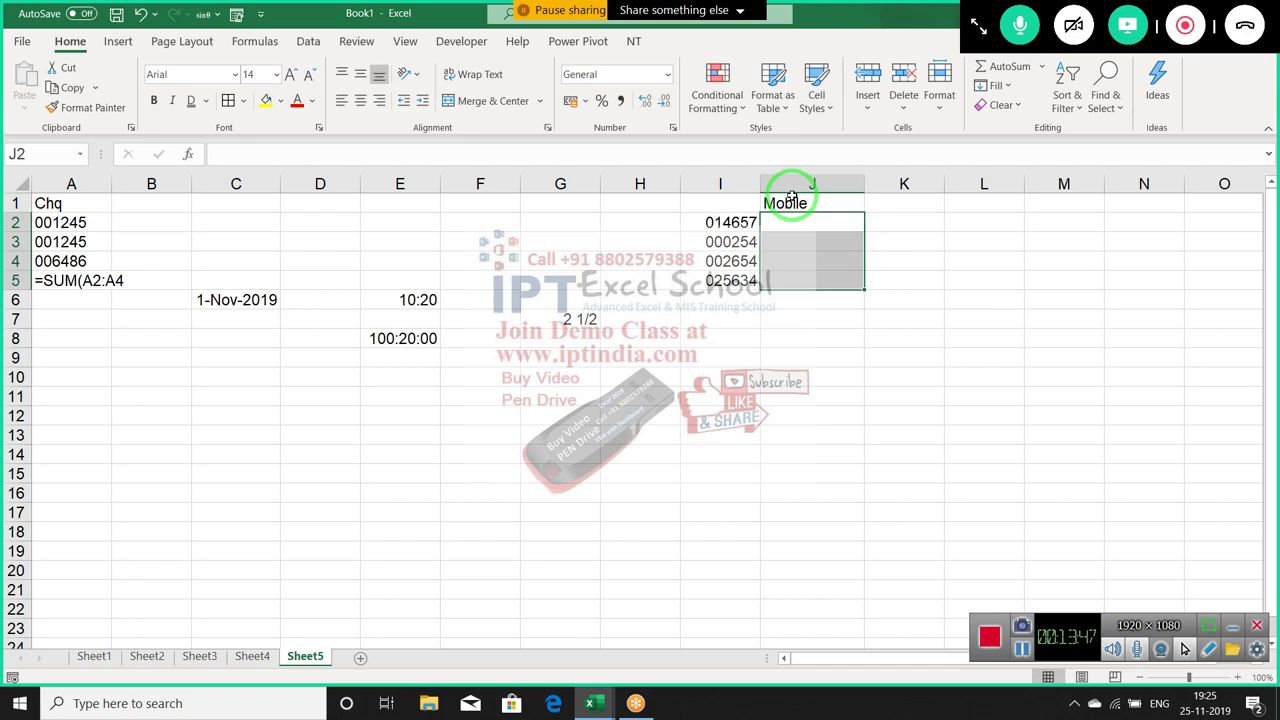
left_click(672, 127)
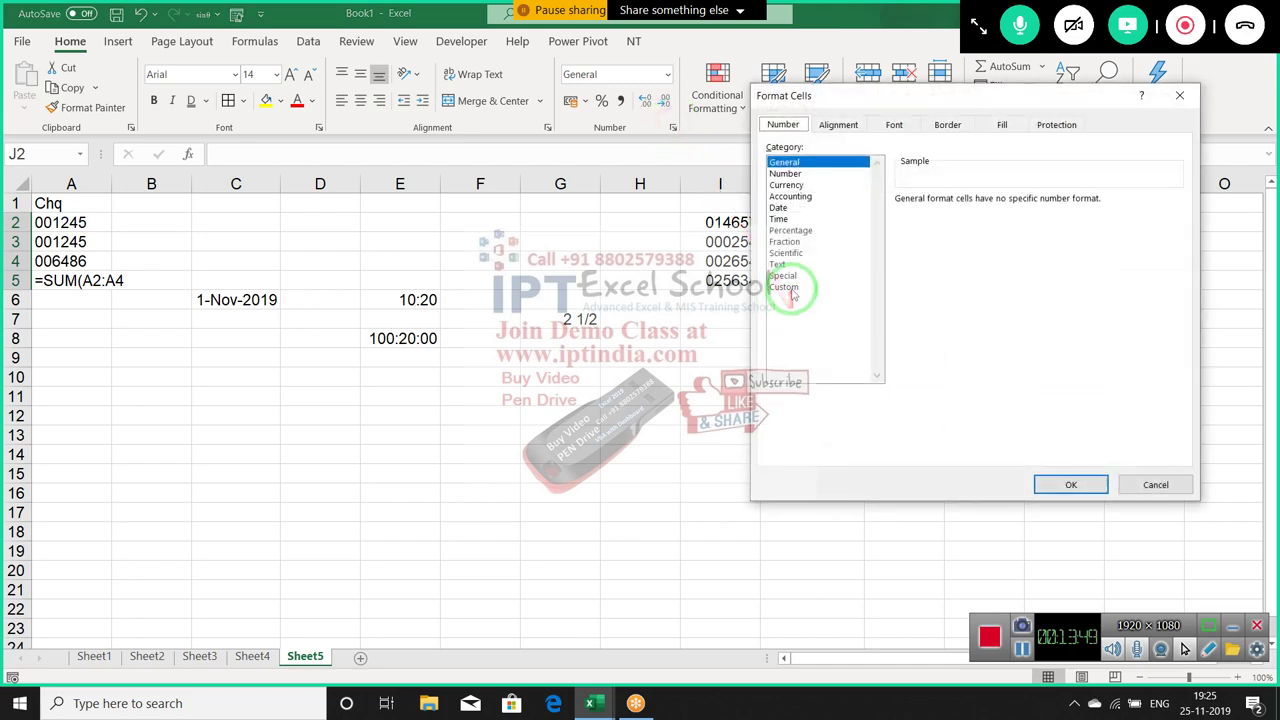
left_click(787, 288)
left_click_drag(886, 100, 964, 100)
left_click(1002, 214)
type("+91 0000000000")
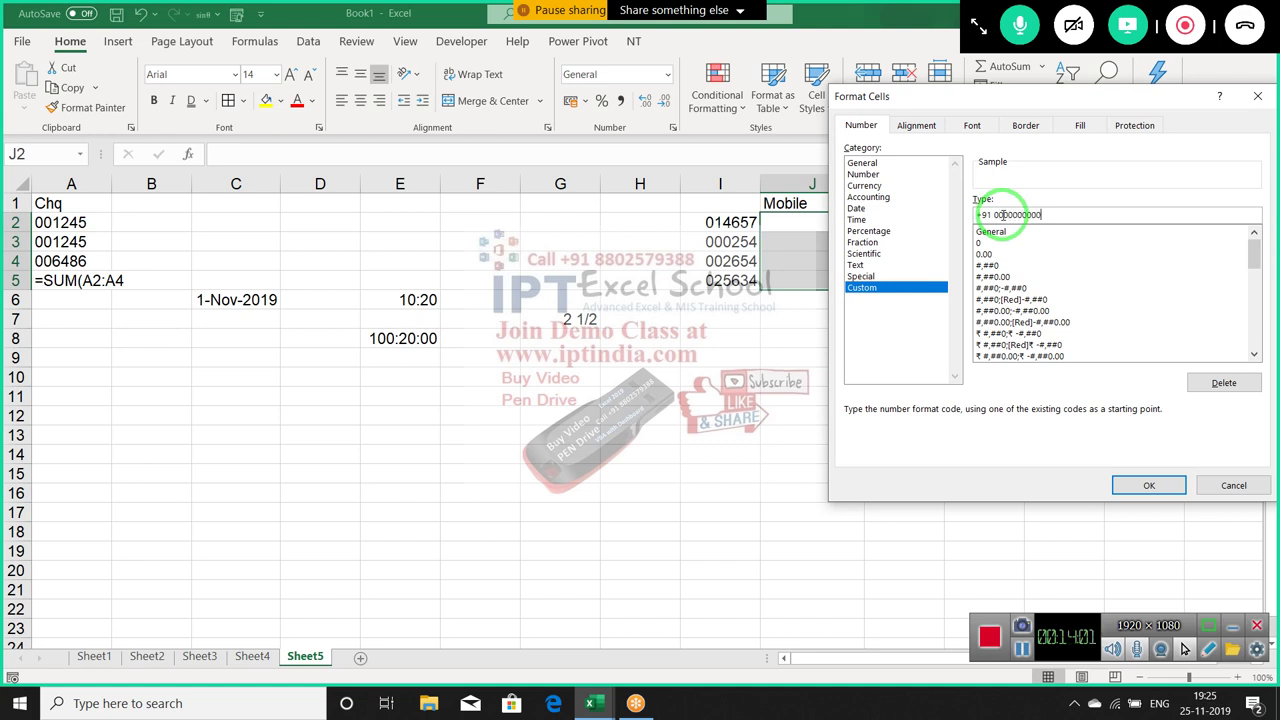
left_click_drag(993, 215, 1100, 219)
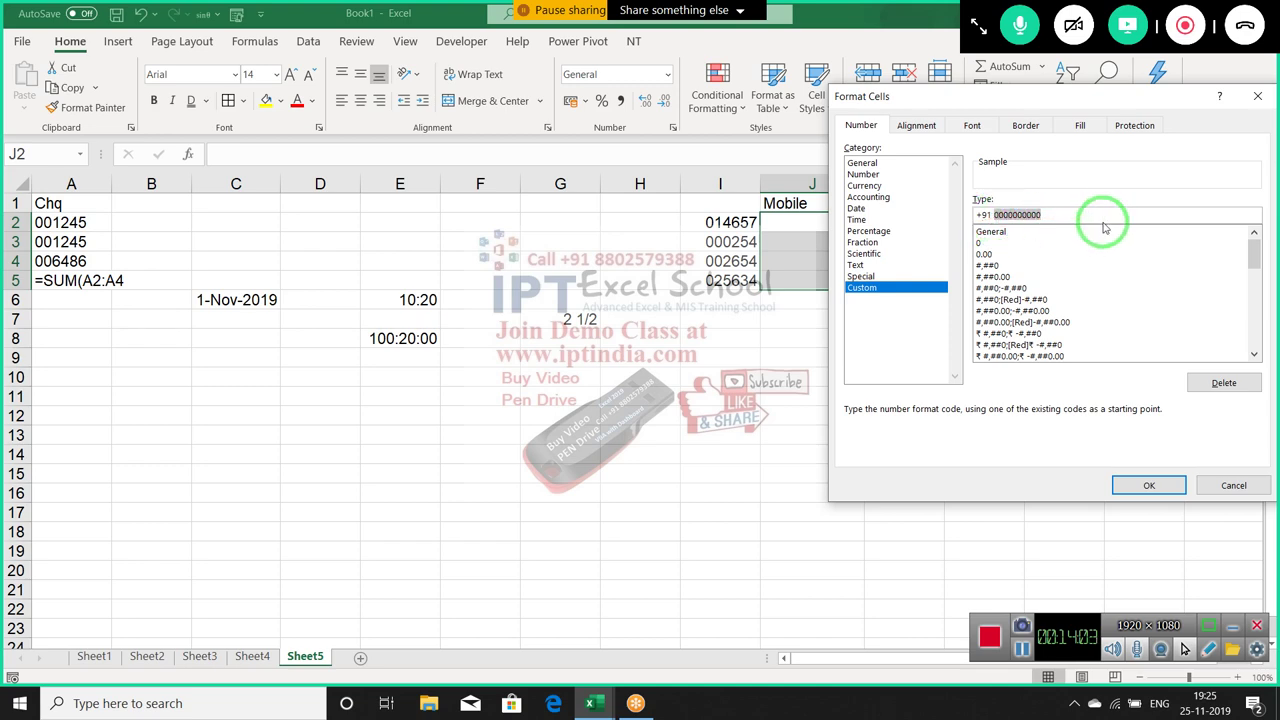
key("Return")
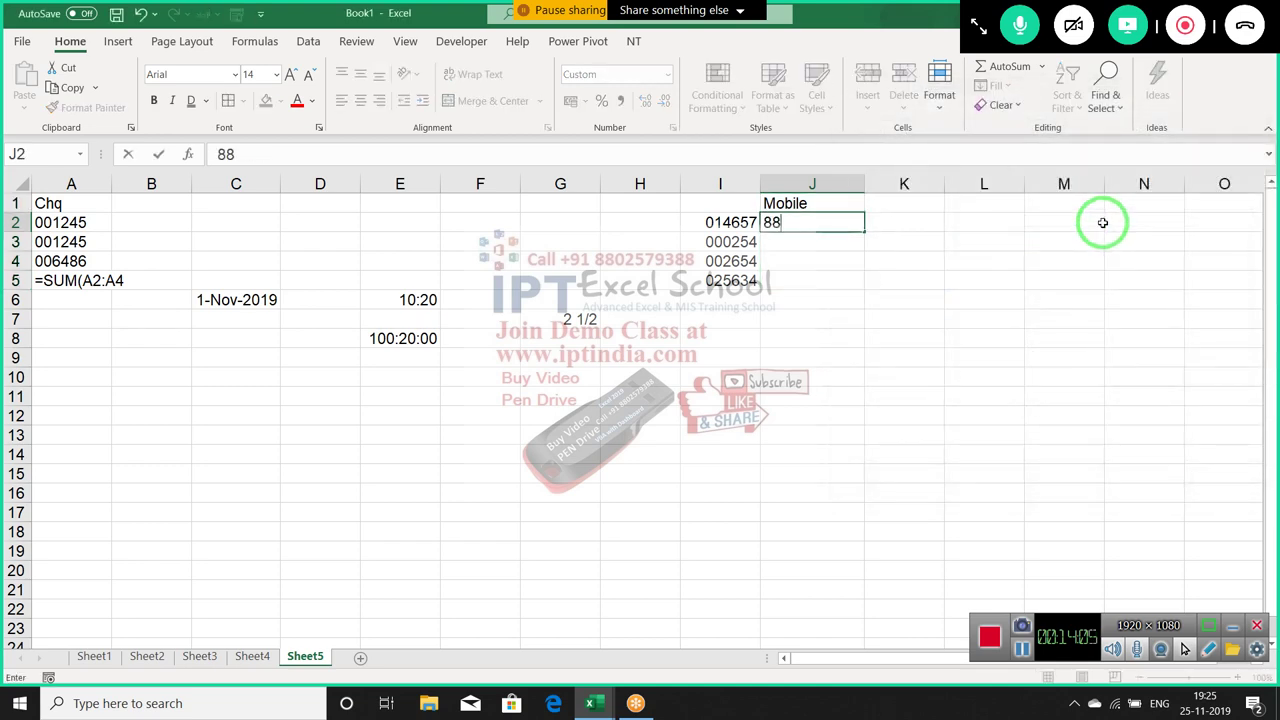
Enter the ten-digit mobile number in J2 so it displays with the +91 prefix
key("Return")
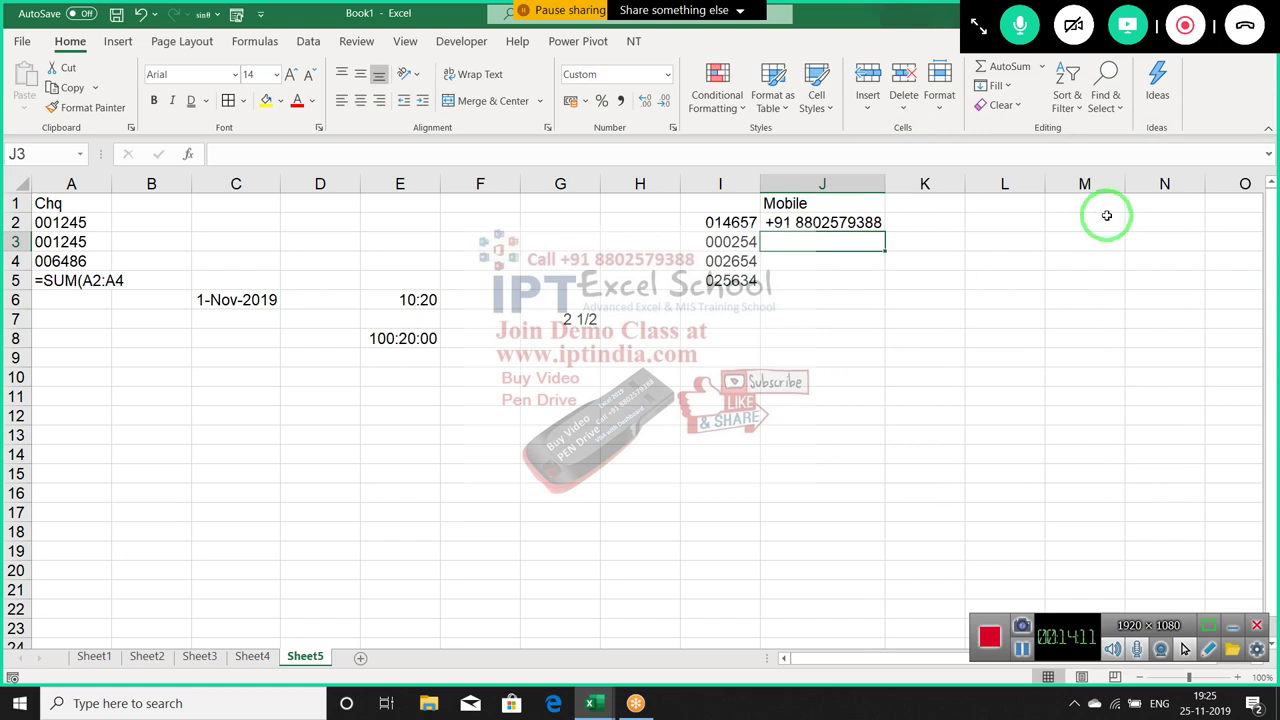
right_click(945, 222)
left_click(1000, 596)
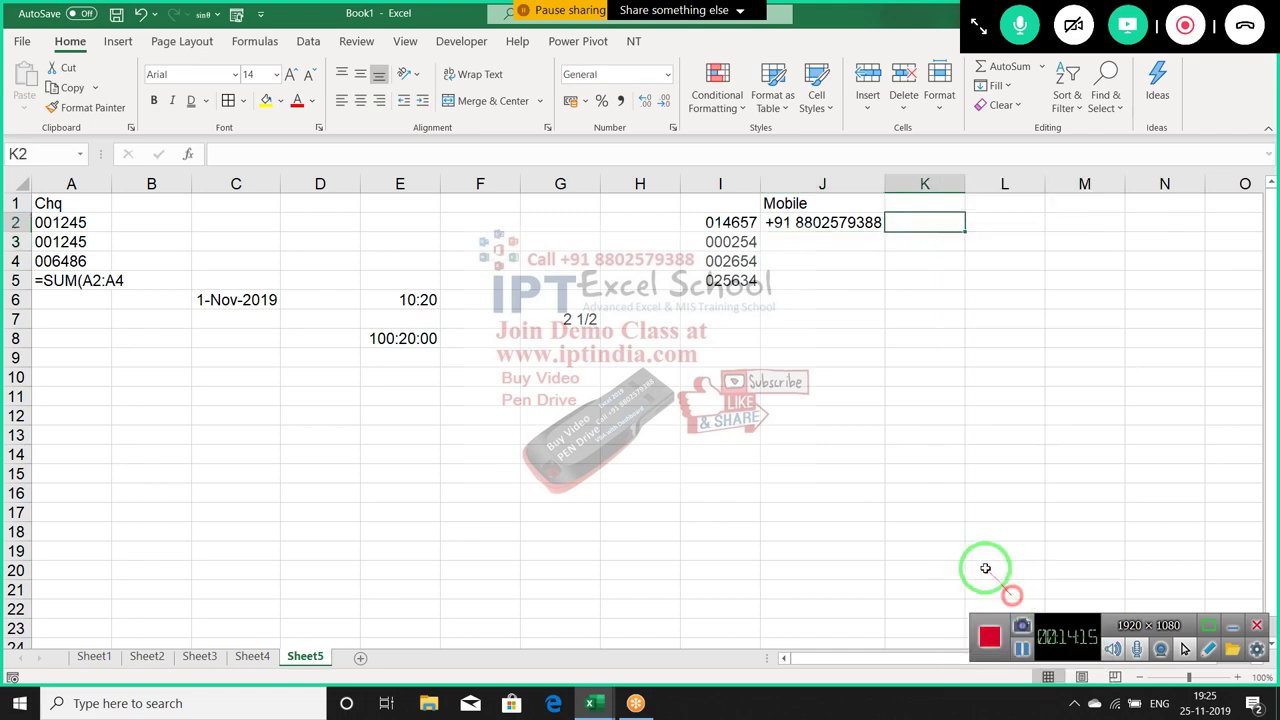
left_click(825, 466)
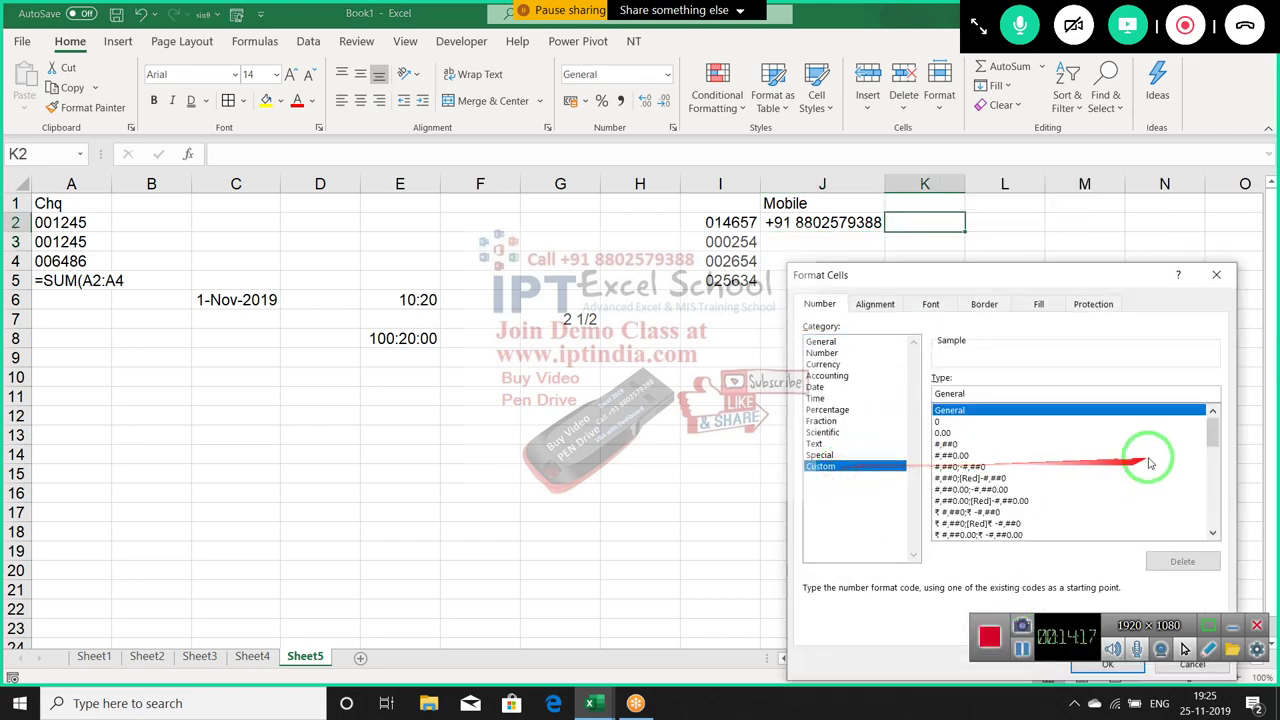
left_click_drag(1213, 432, 1211, 426)
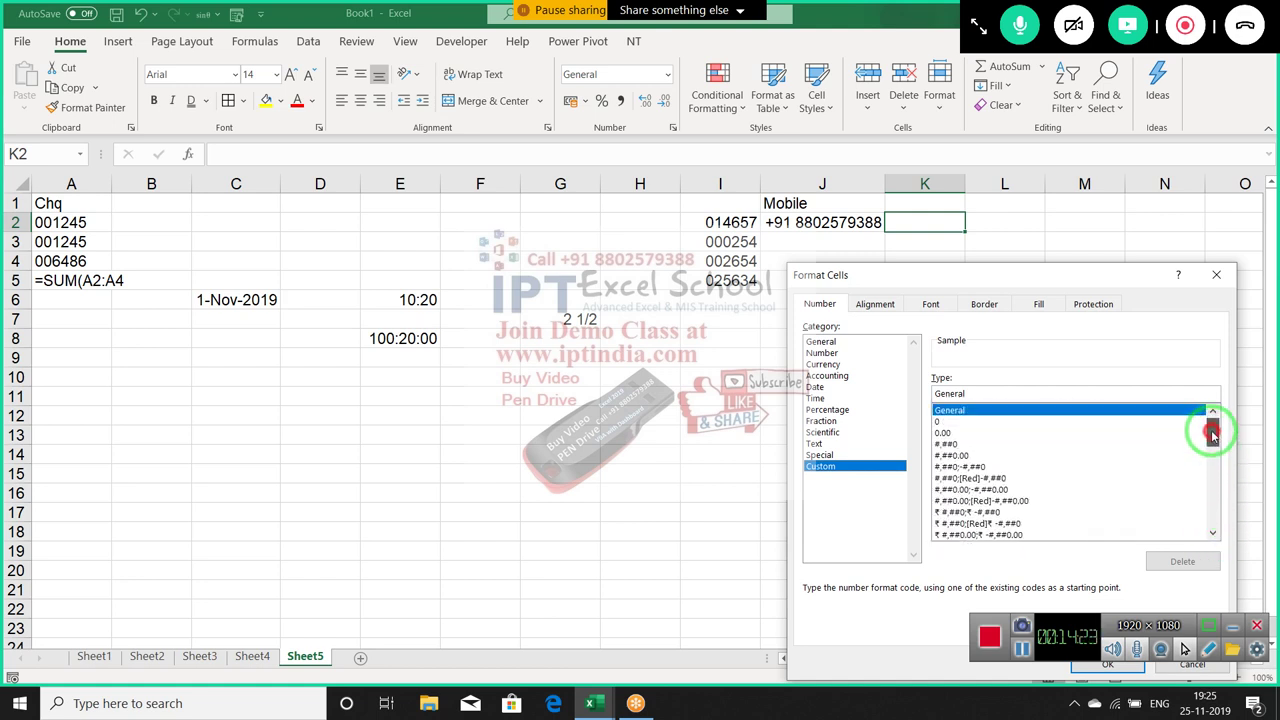
left_click_drag(1066, 271, 900, 218)
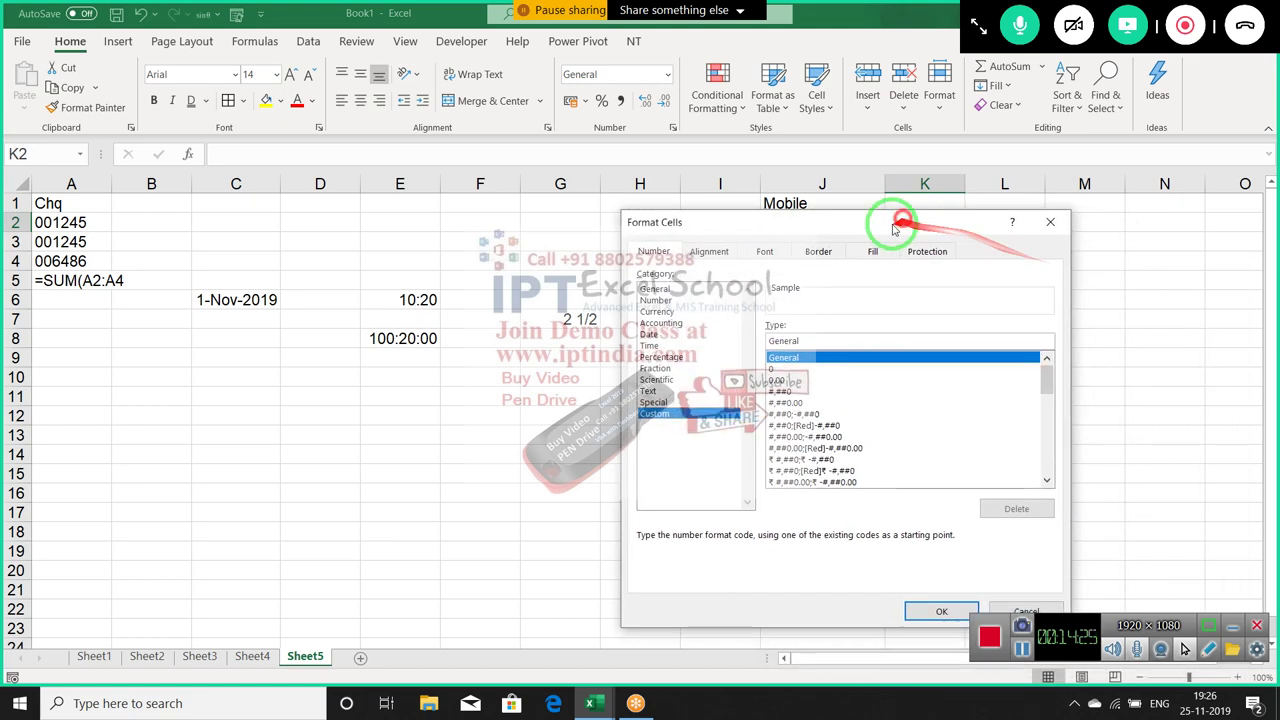
left_click(1050, 222)
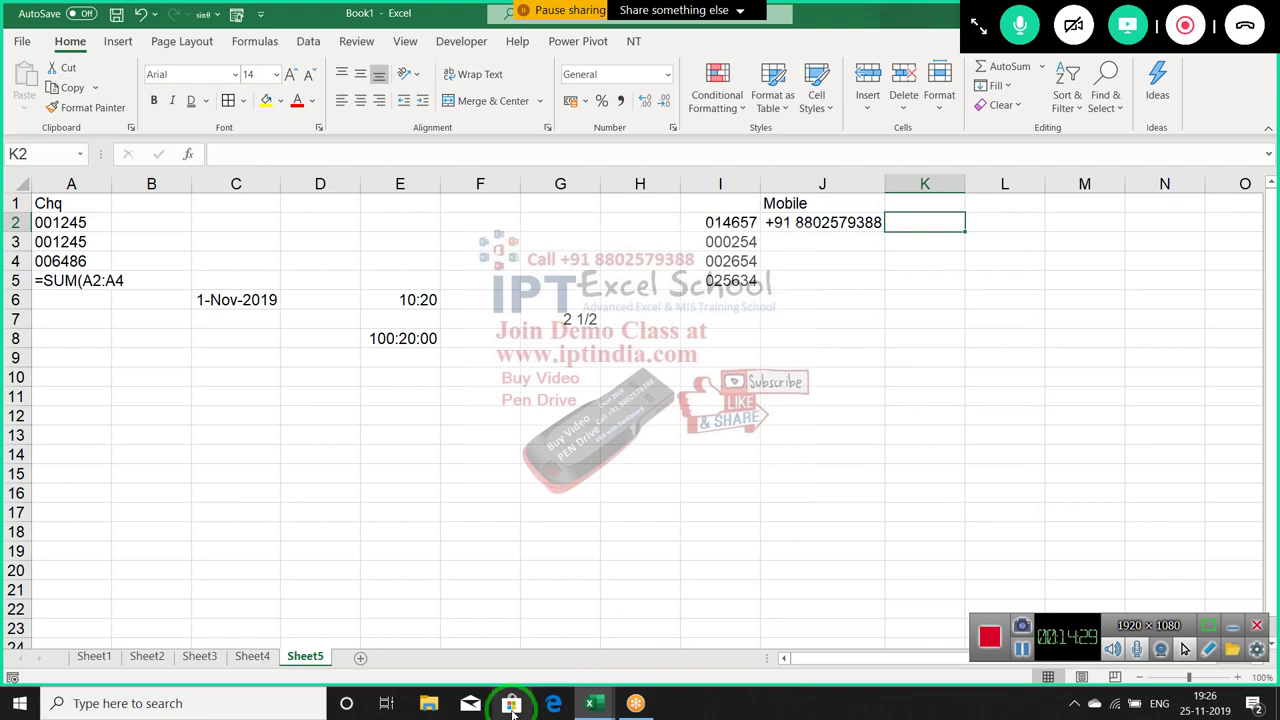
Launch Google Chrome from a Start menu search for gm
key("super")
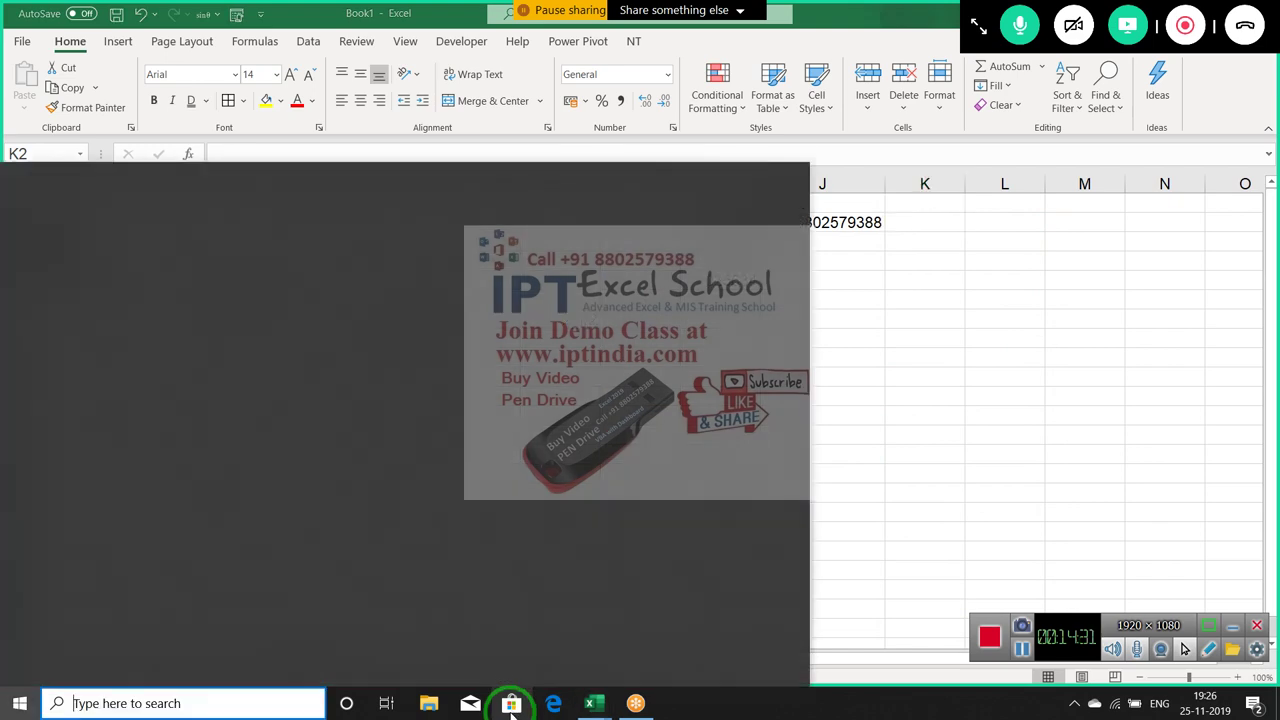
type("gm")
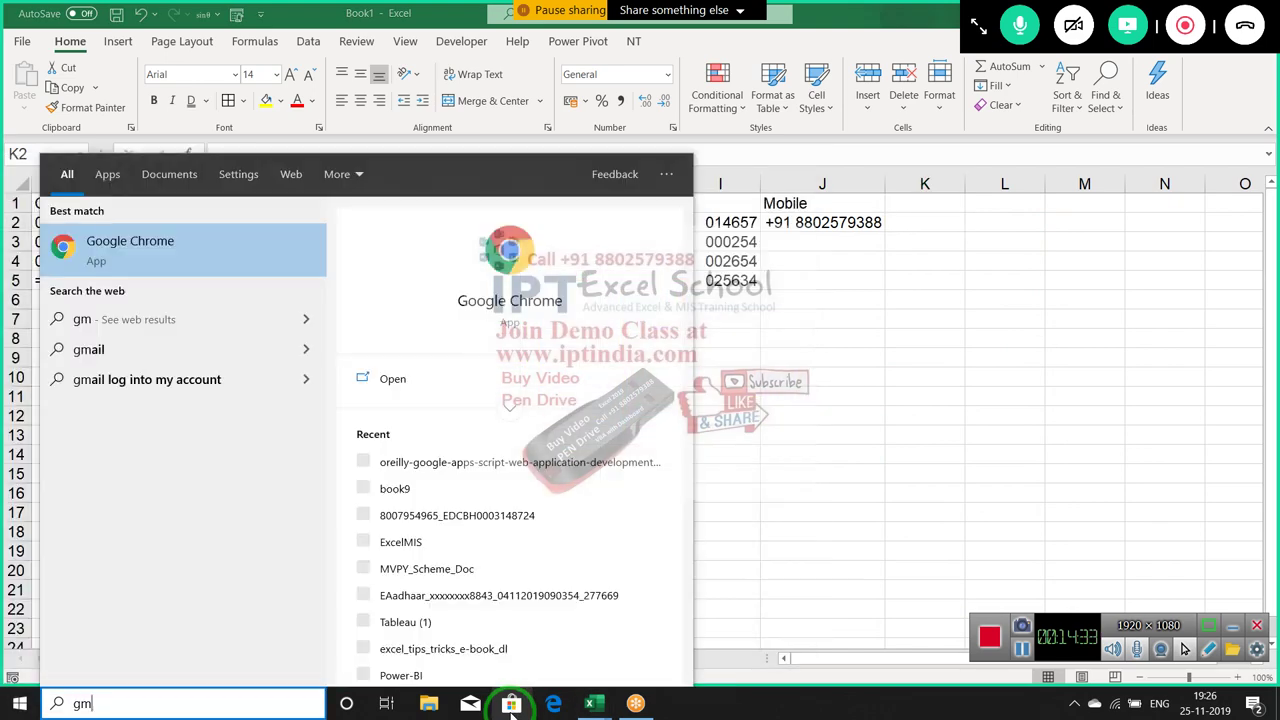
left_click(488, 312)
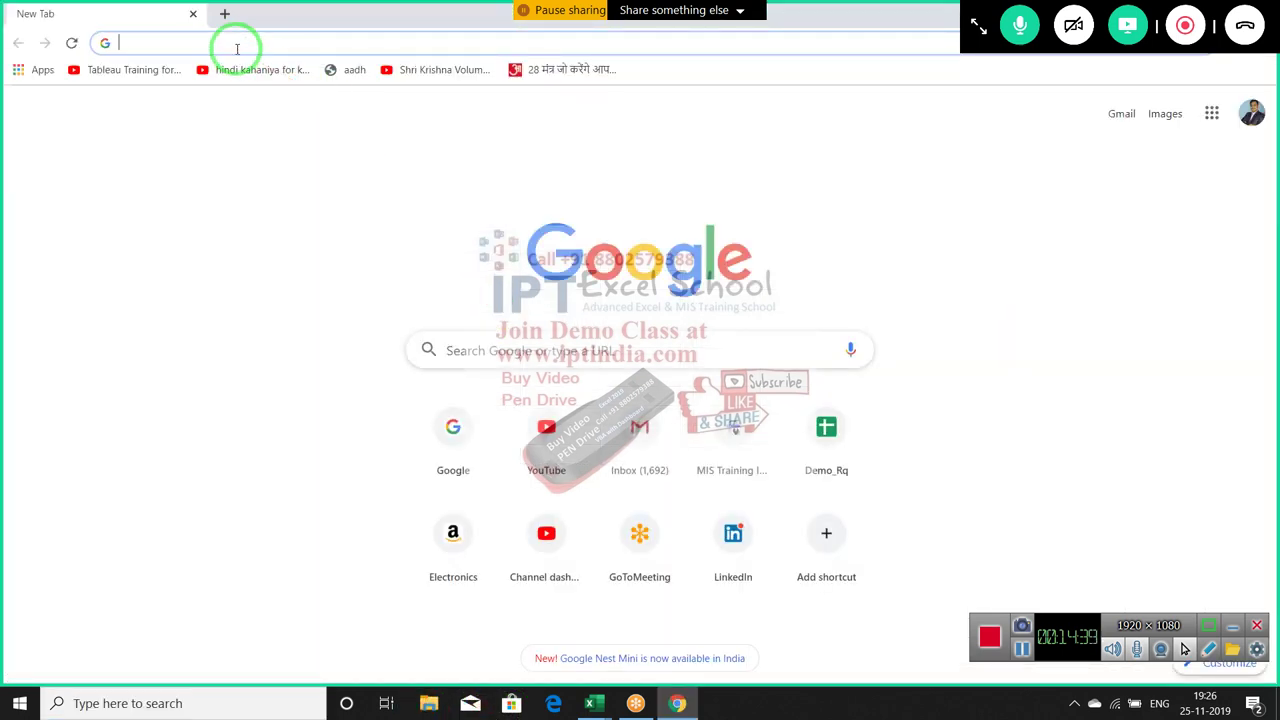
Load gmail.com in Chrome and bring the Gmail inbox to the front, ready to search
type("gmail.com")
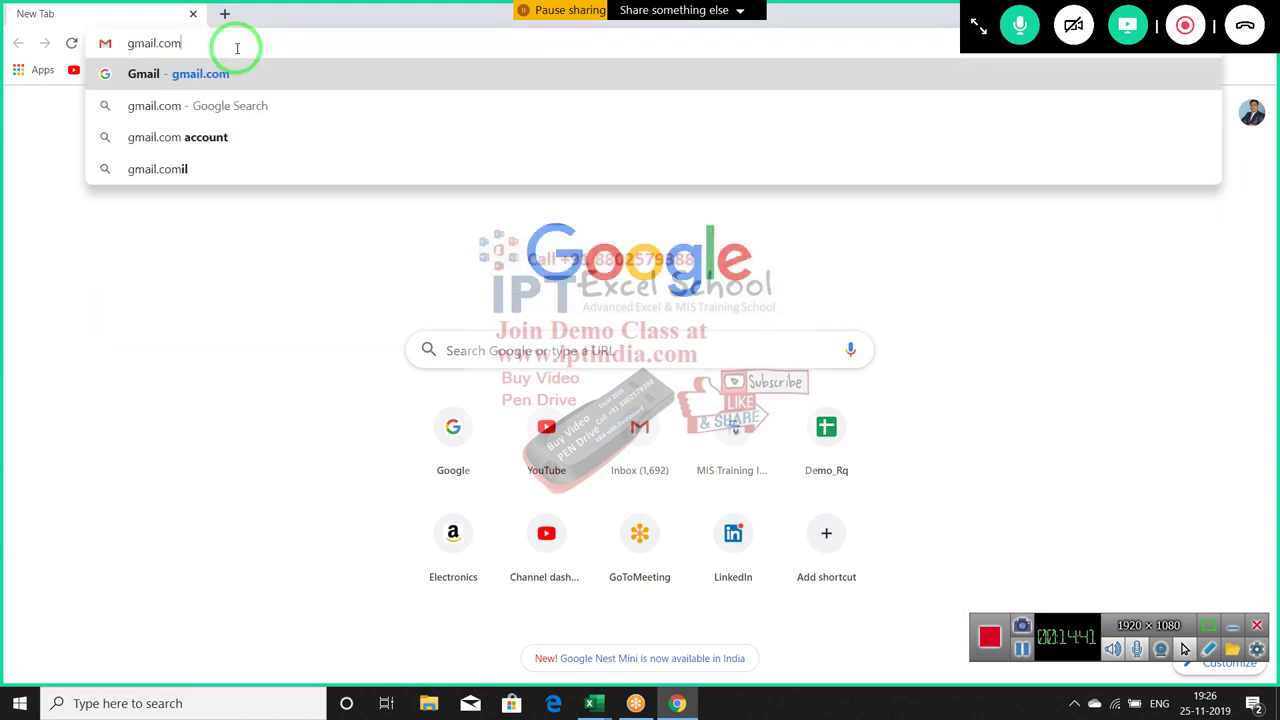
key("Return")
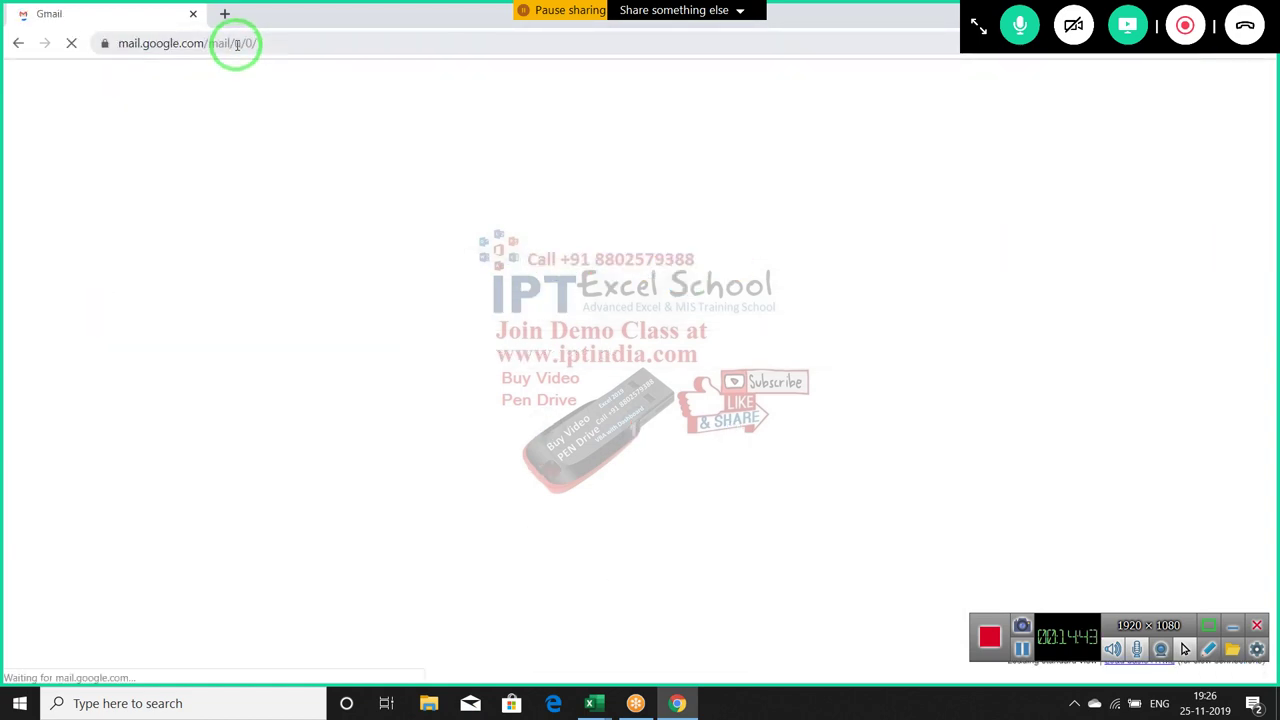
left_click(226, 15)
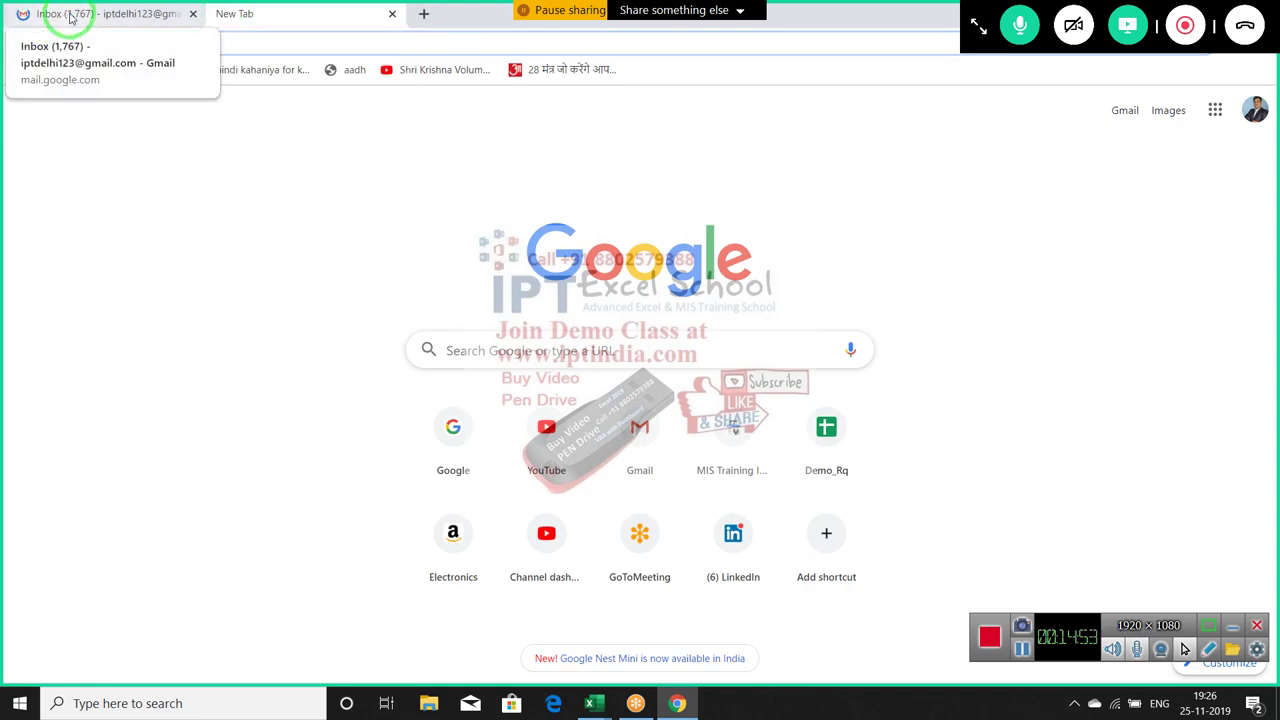
left_click(118, 16)
left_click(240, 13)
left_click(115, 14)
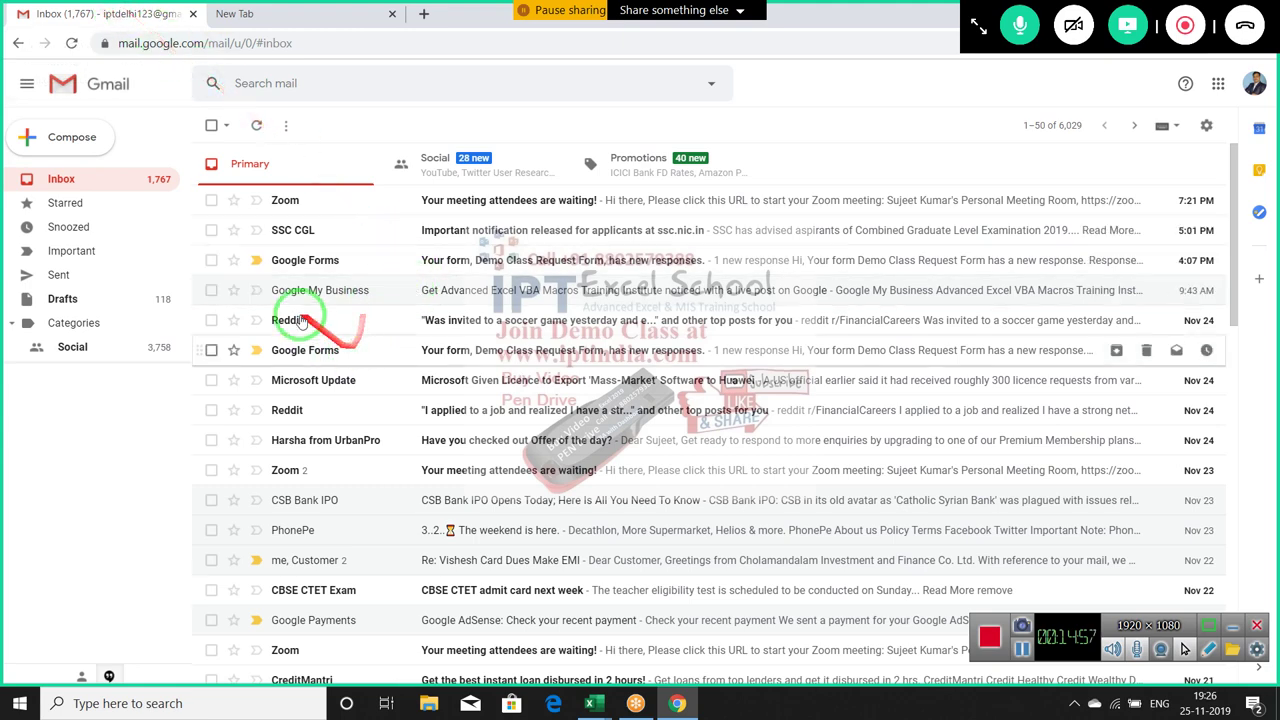
left_click(256, 260)
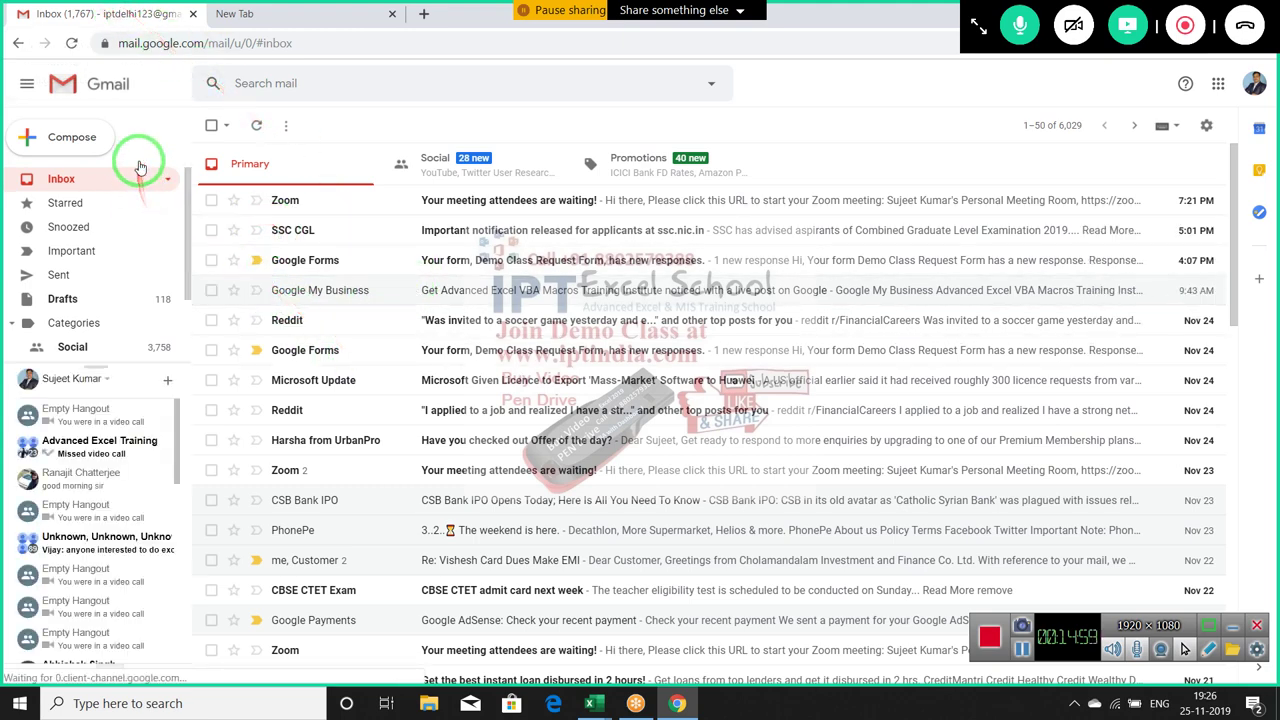
left_click(240, 83)
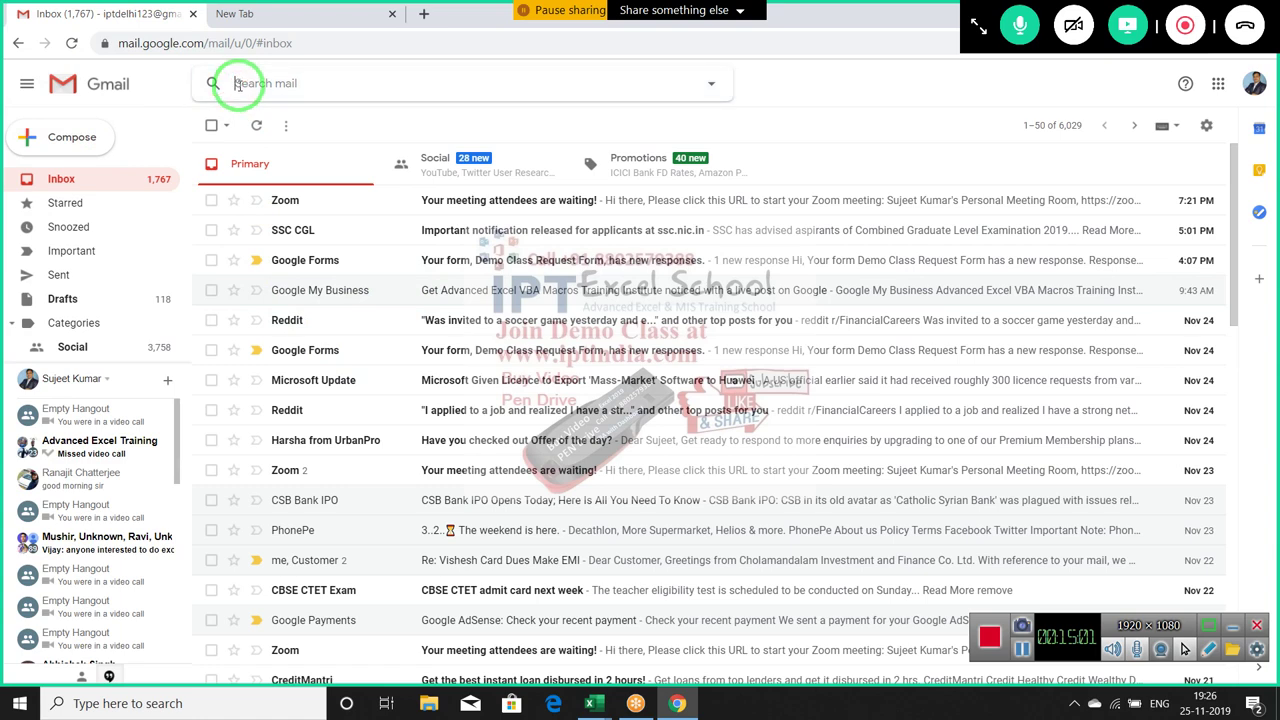
Search the mail for 'custom formating' and browse the results
type("cu")
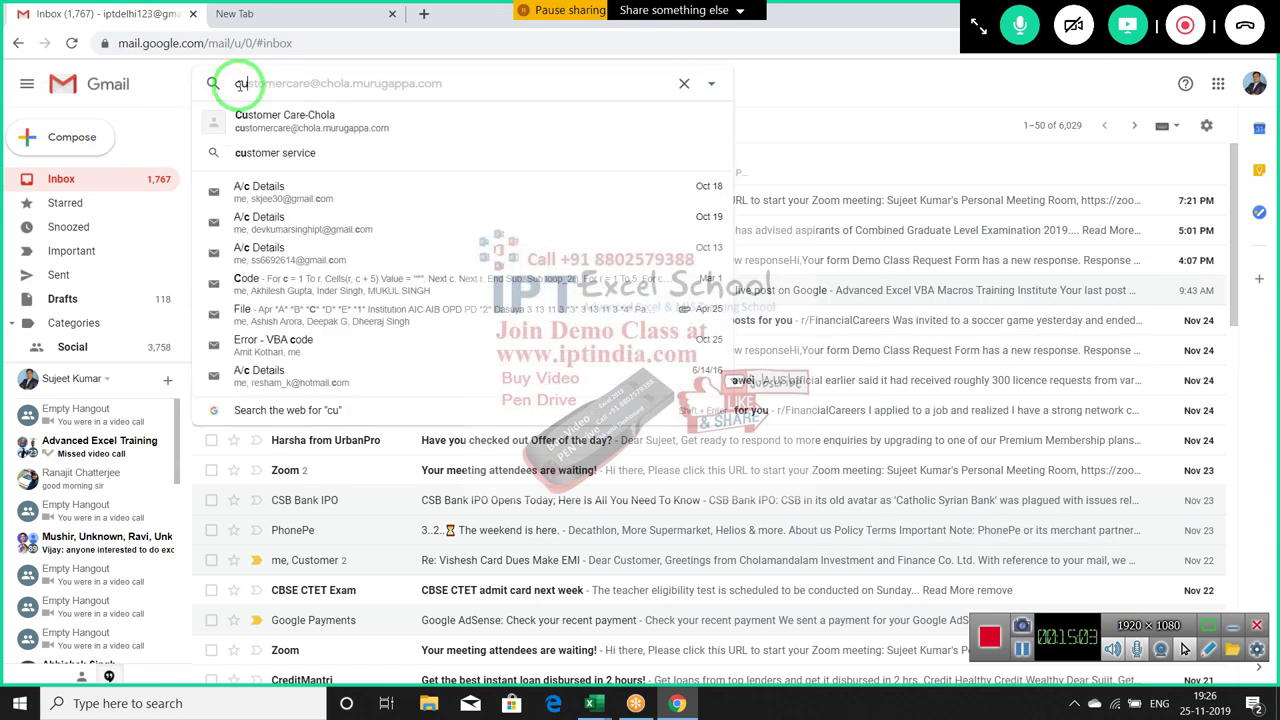
type("stom formating")
key("Return")
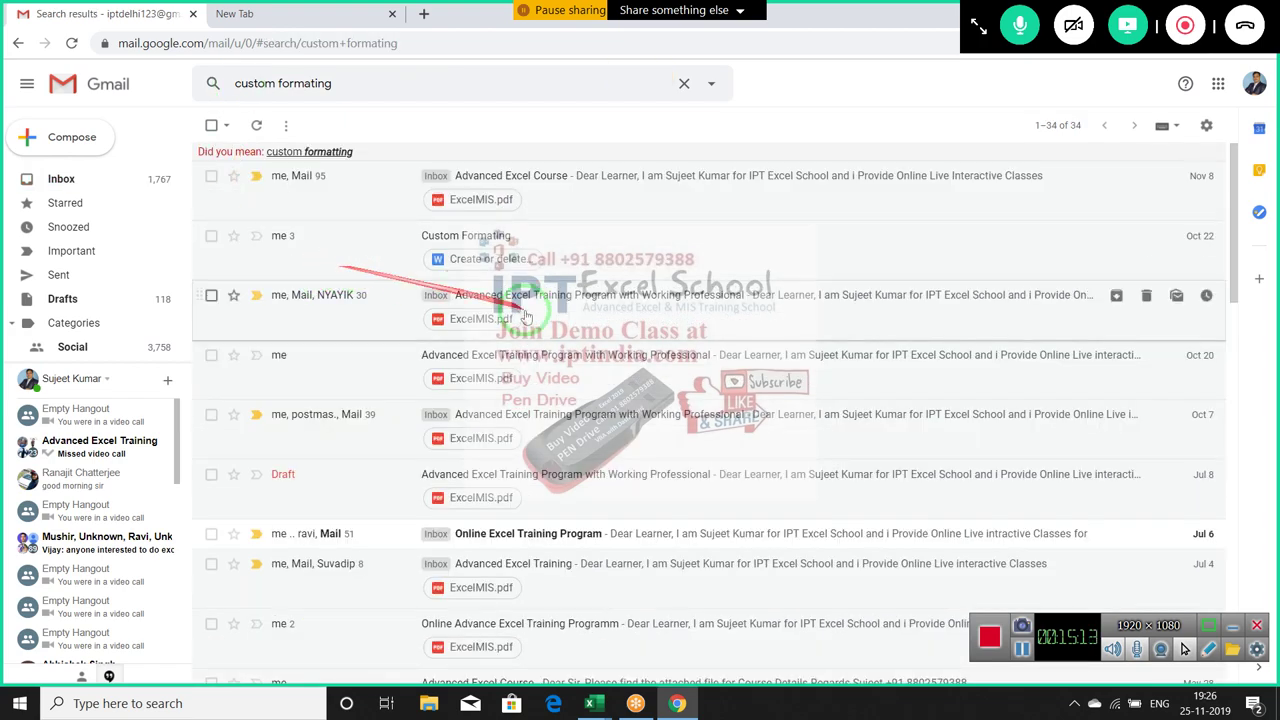
scroll(724, 400, "down", 3)
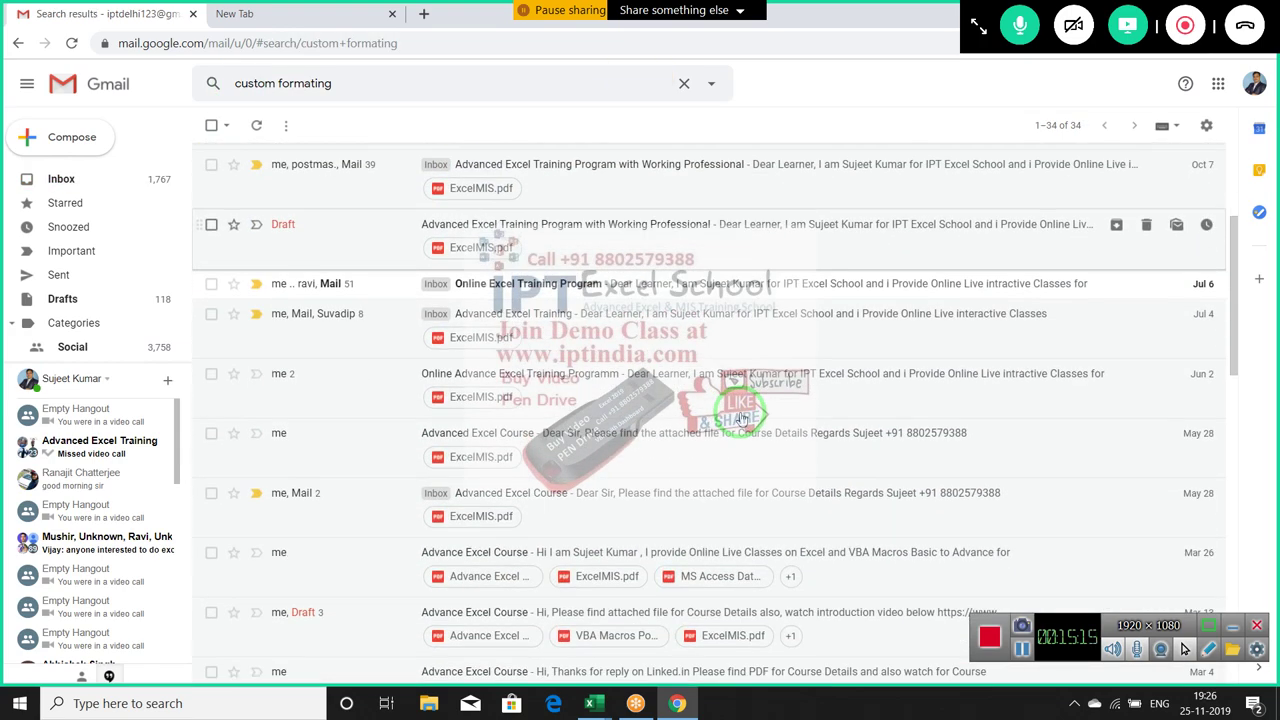
scroll(741, 418, "down", 4)
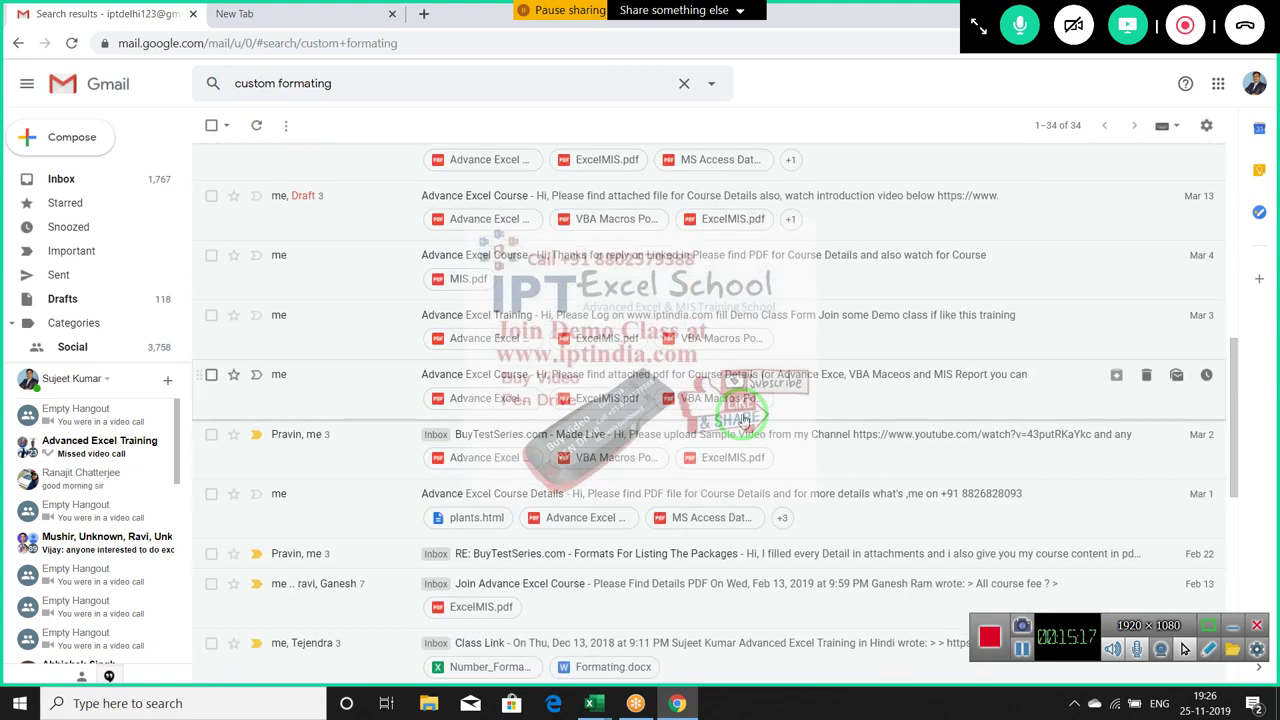
scroll(745, 425, "down", 5)
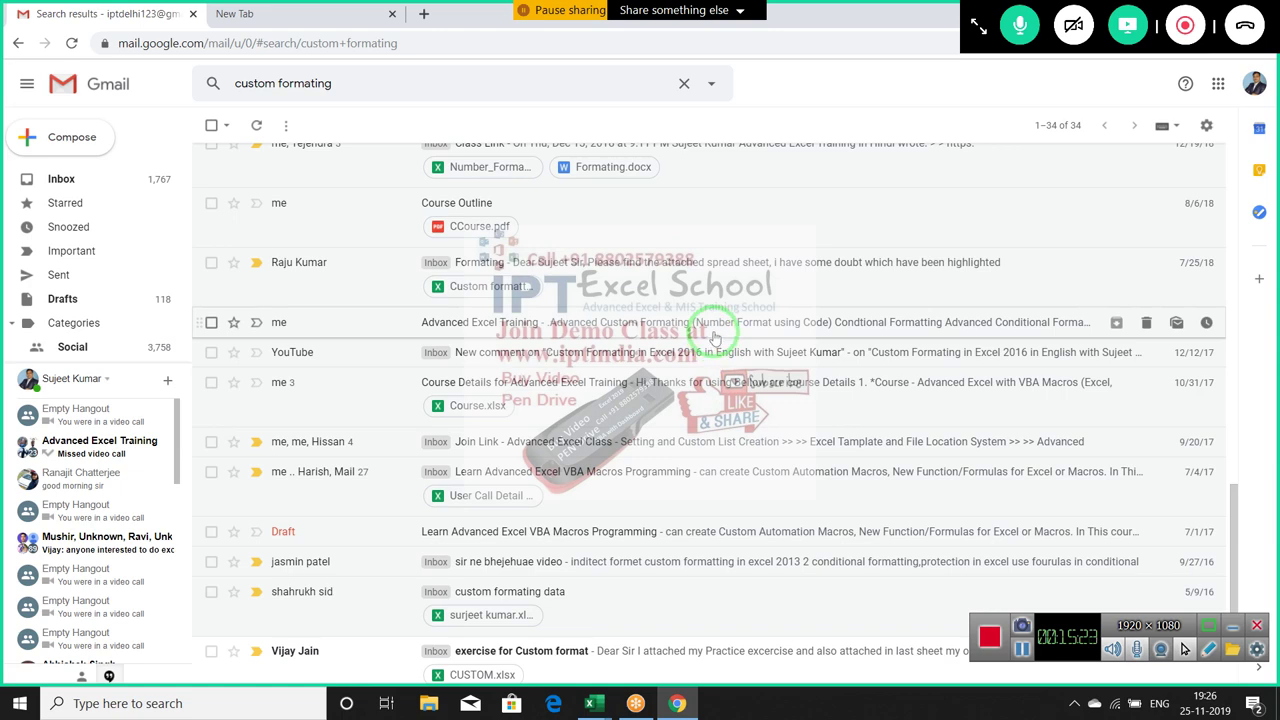
left_click(640, 330)
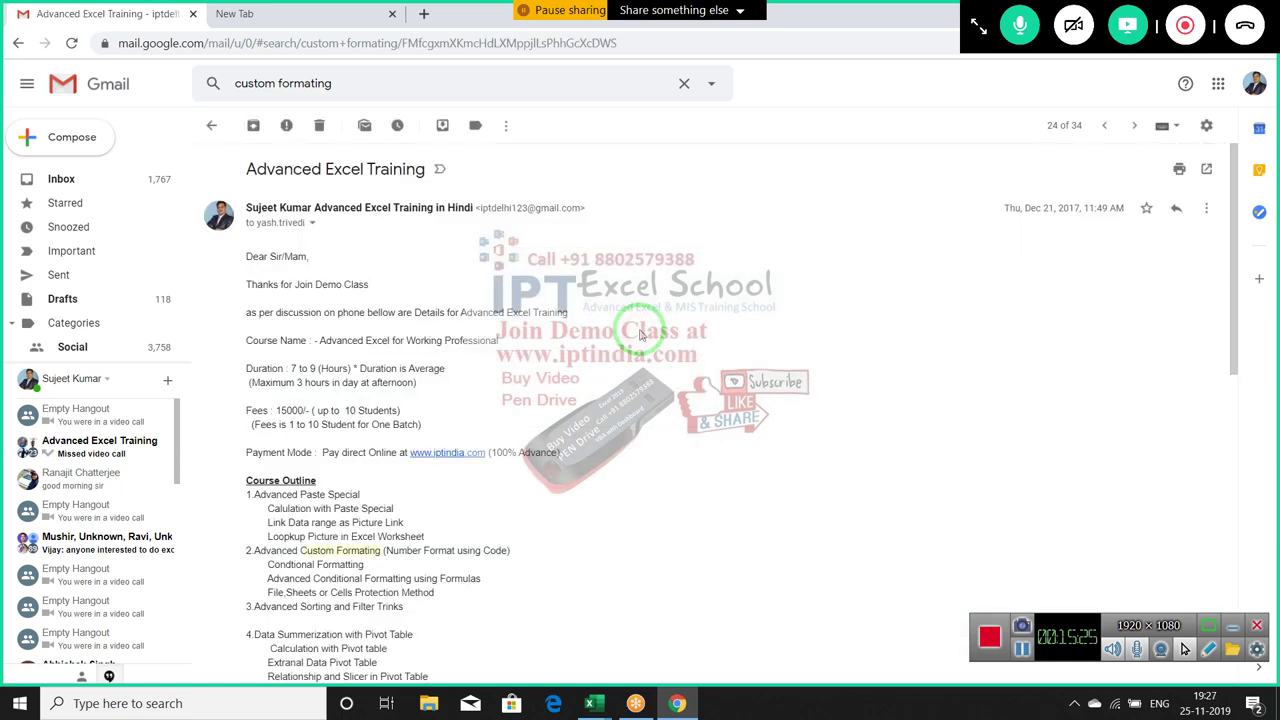
left_click(18, 43)
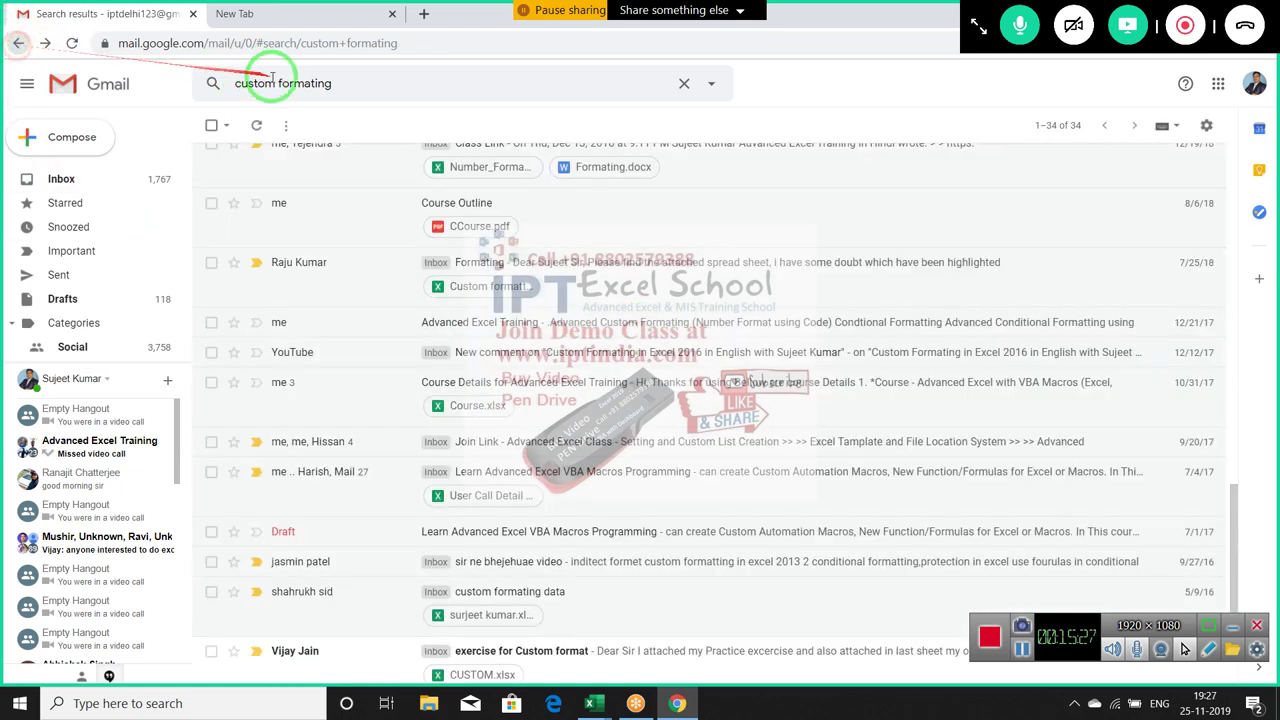
Correct the search to 'custom format' and scroll through the matching conversations
left_click(346, 84)
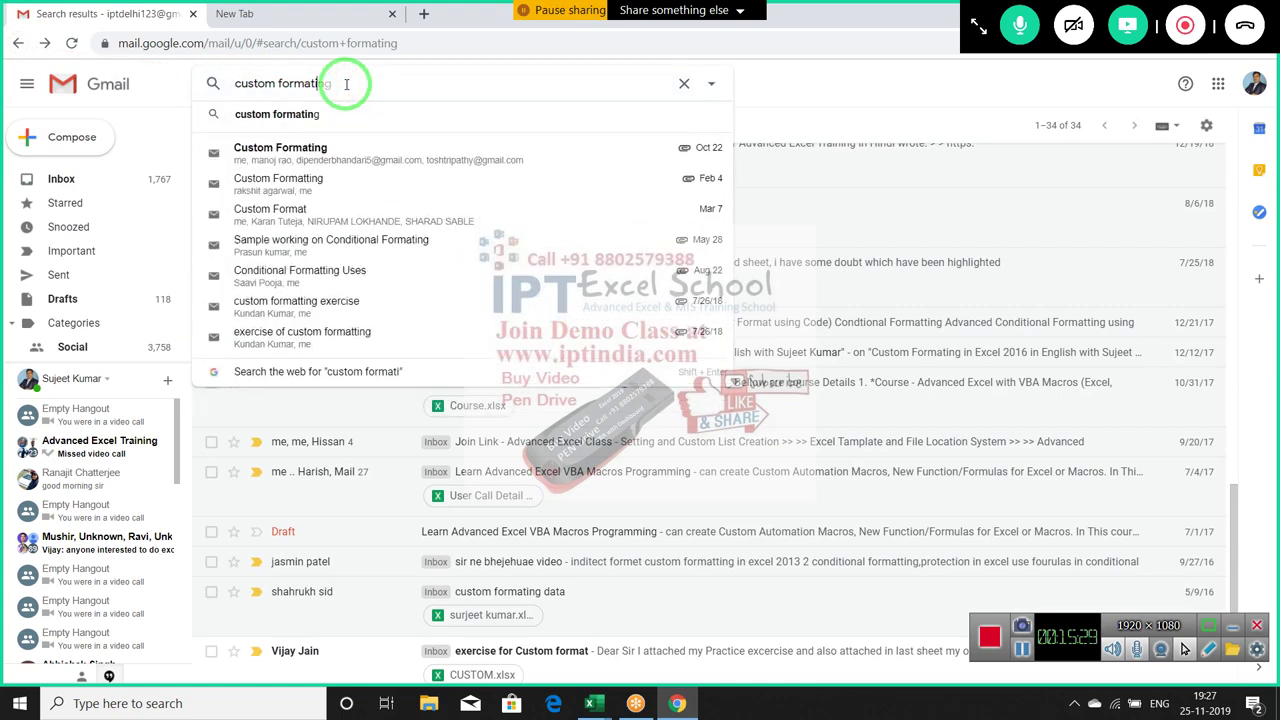
type("e")
key("Return")
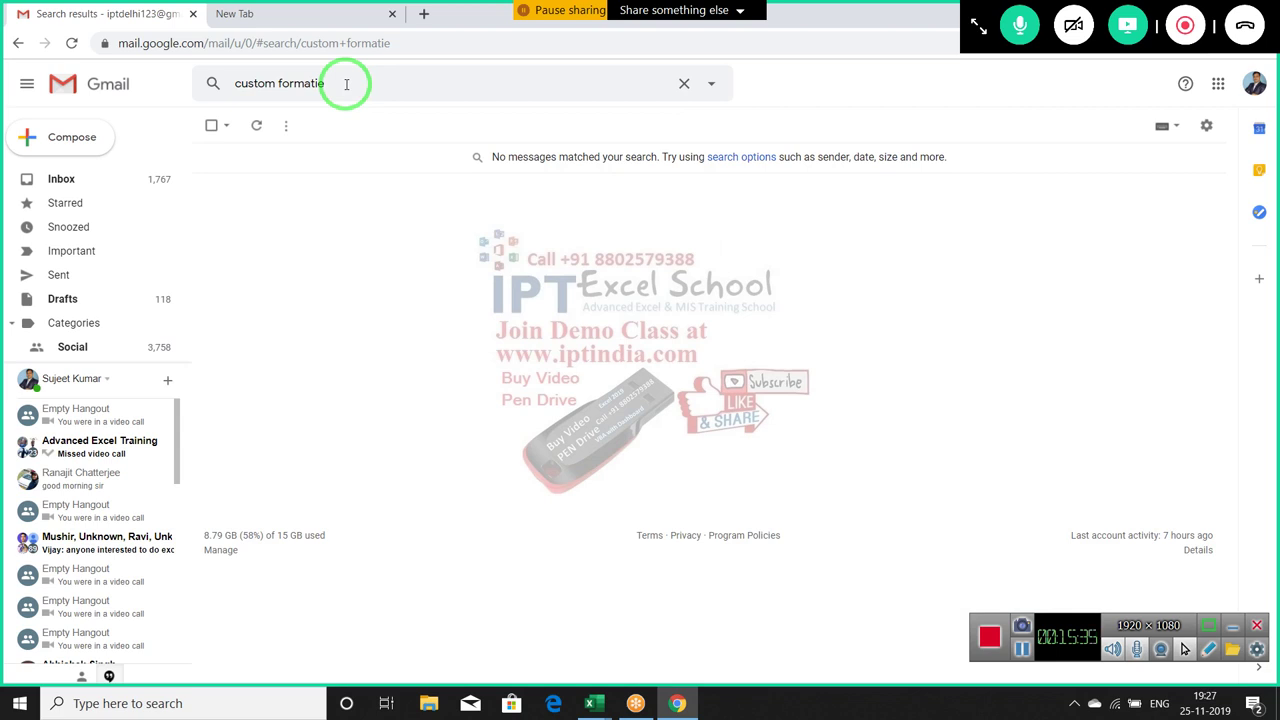
left_click(348, 83)
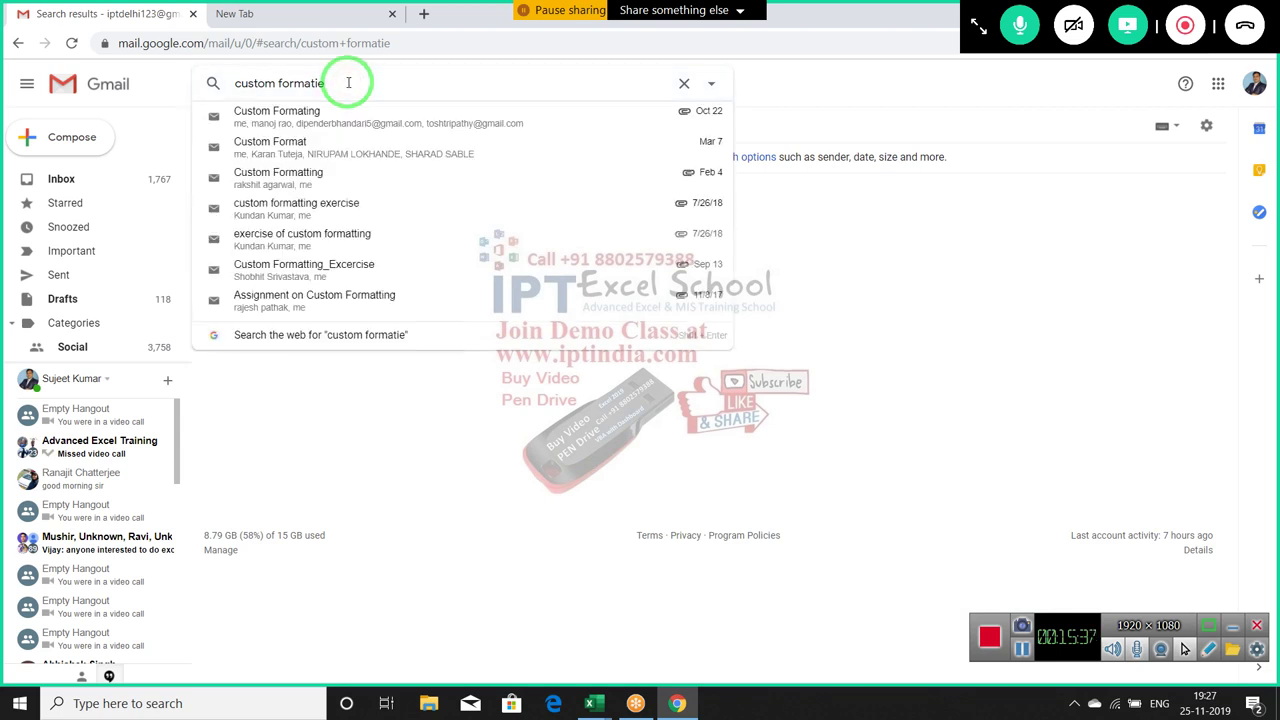
key("Left")
key("Left")
key("Delete")
key("Delete")
key("Return")
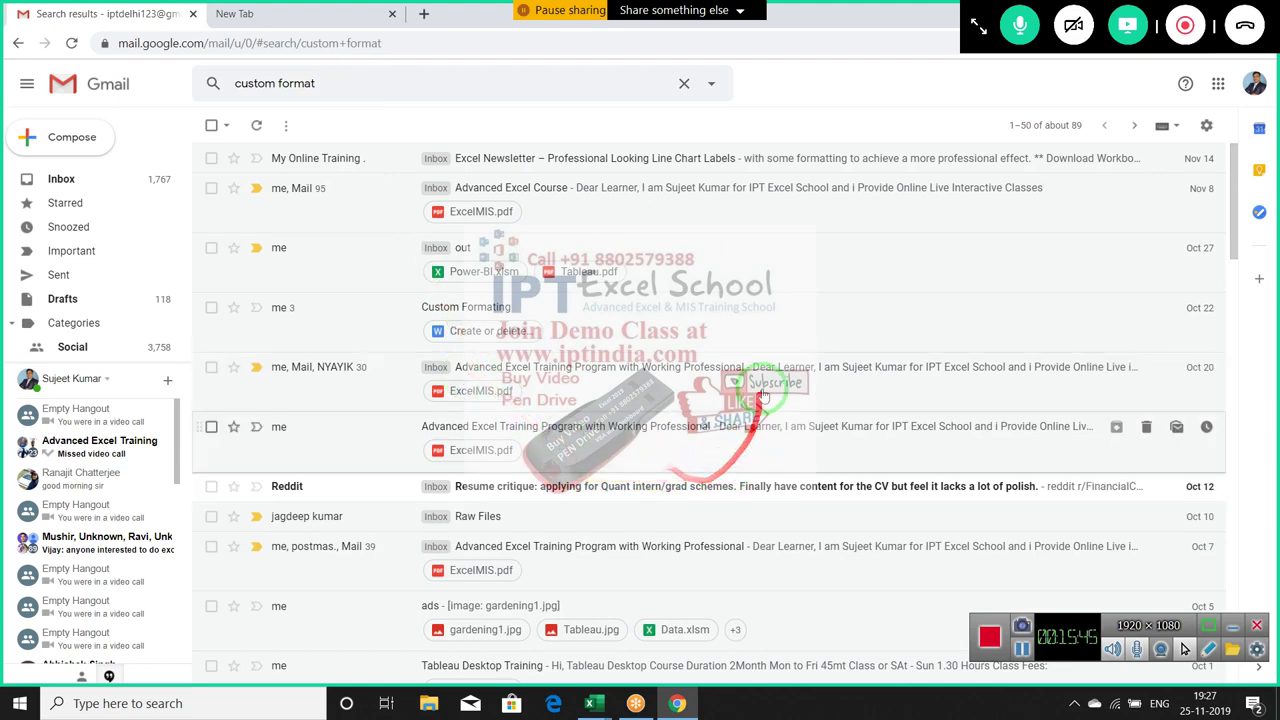
scroll(795, 437, "down", 2)
scroll(797, 440, "down", 5)
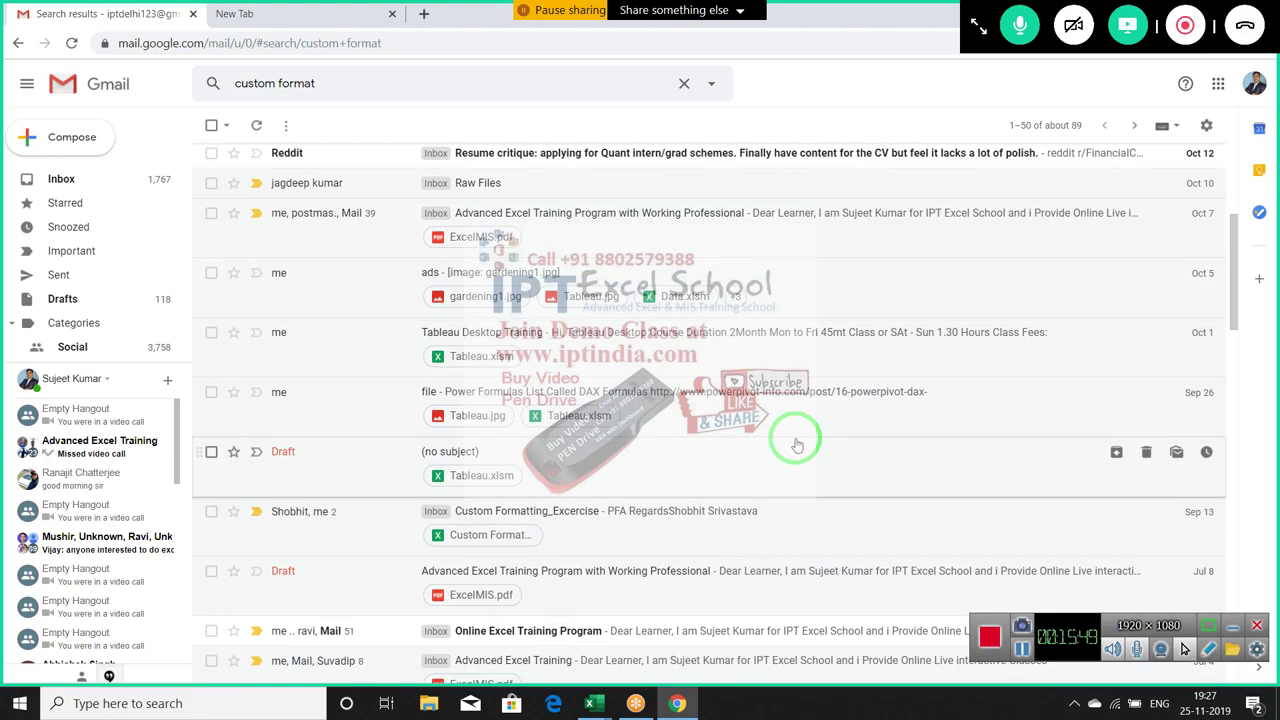
scroll(797, 444, "down", 2)
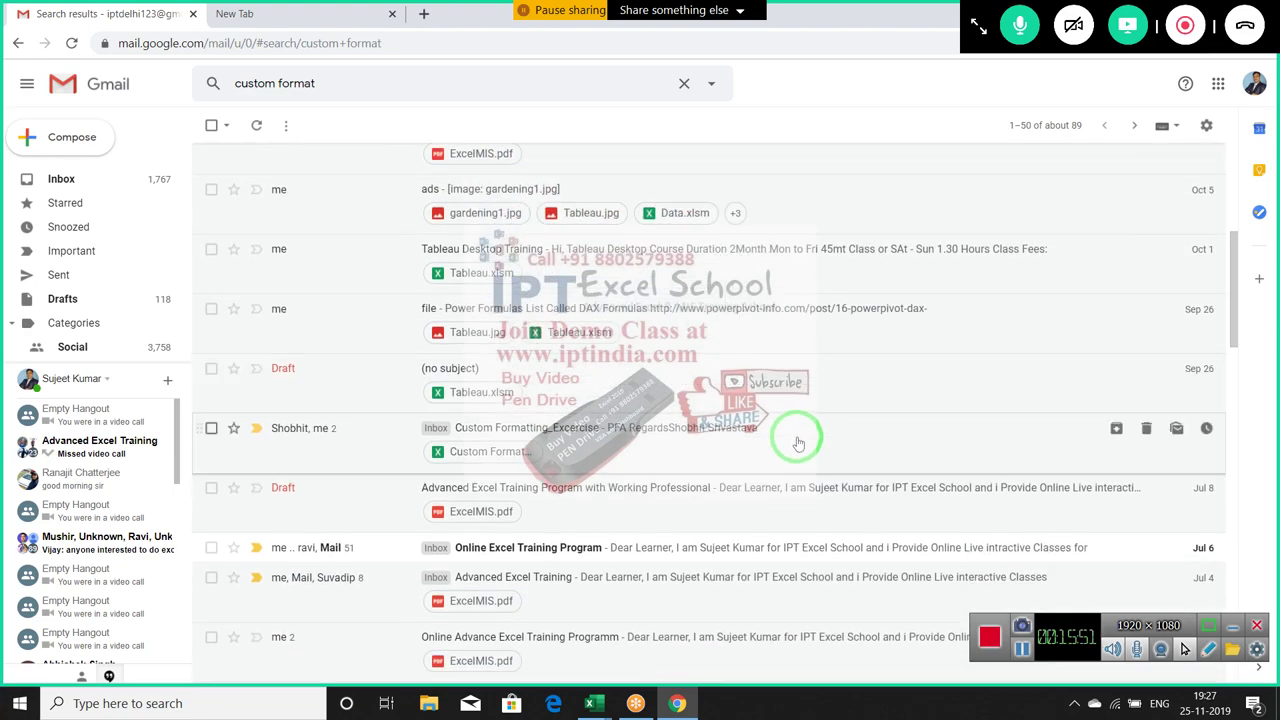
scroll(800, 450, "down", 2)
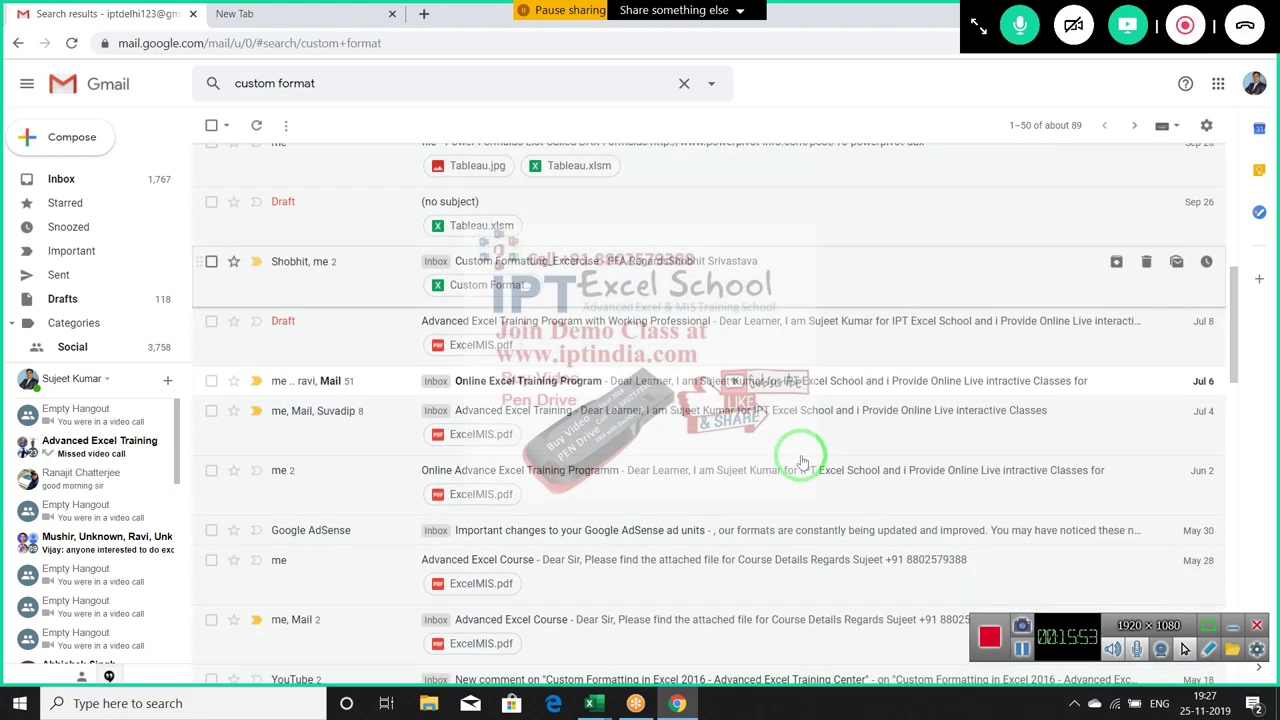
scroll(801, 462, "down", 8)
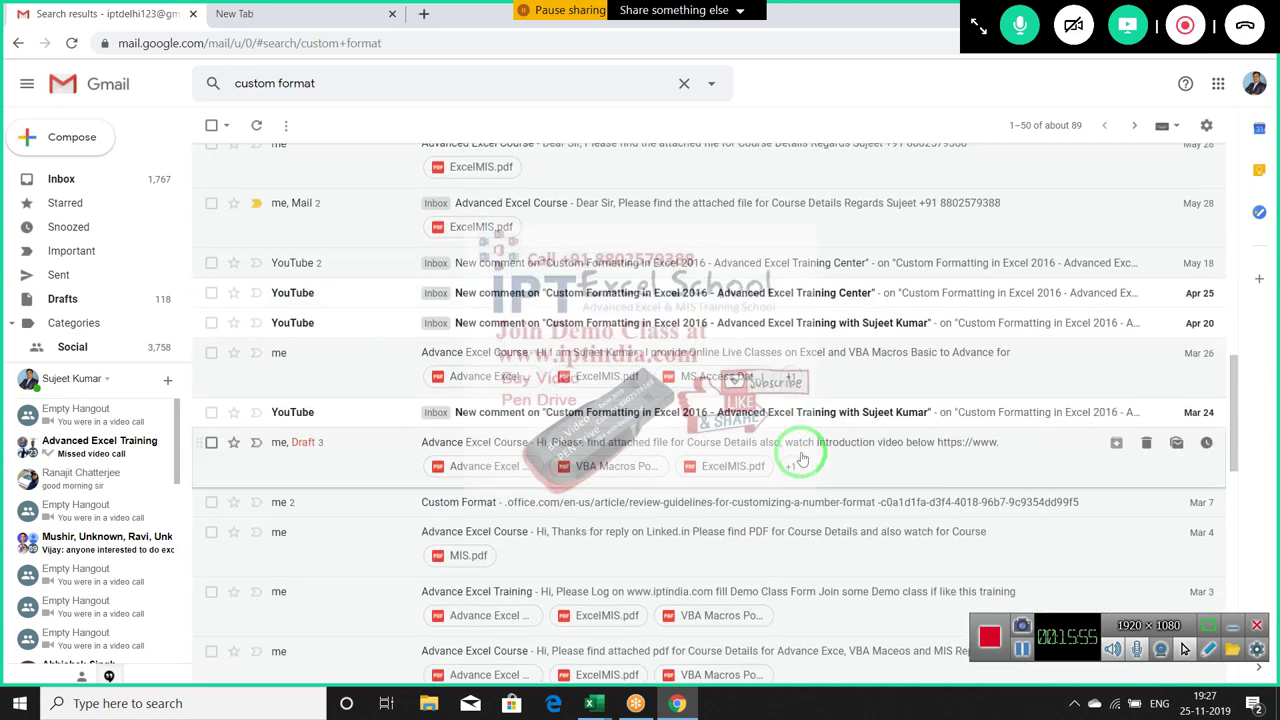
scroll(801, 459, "down", 2)
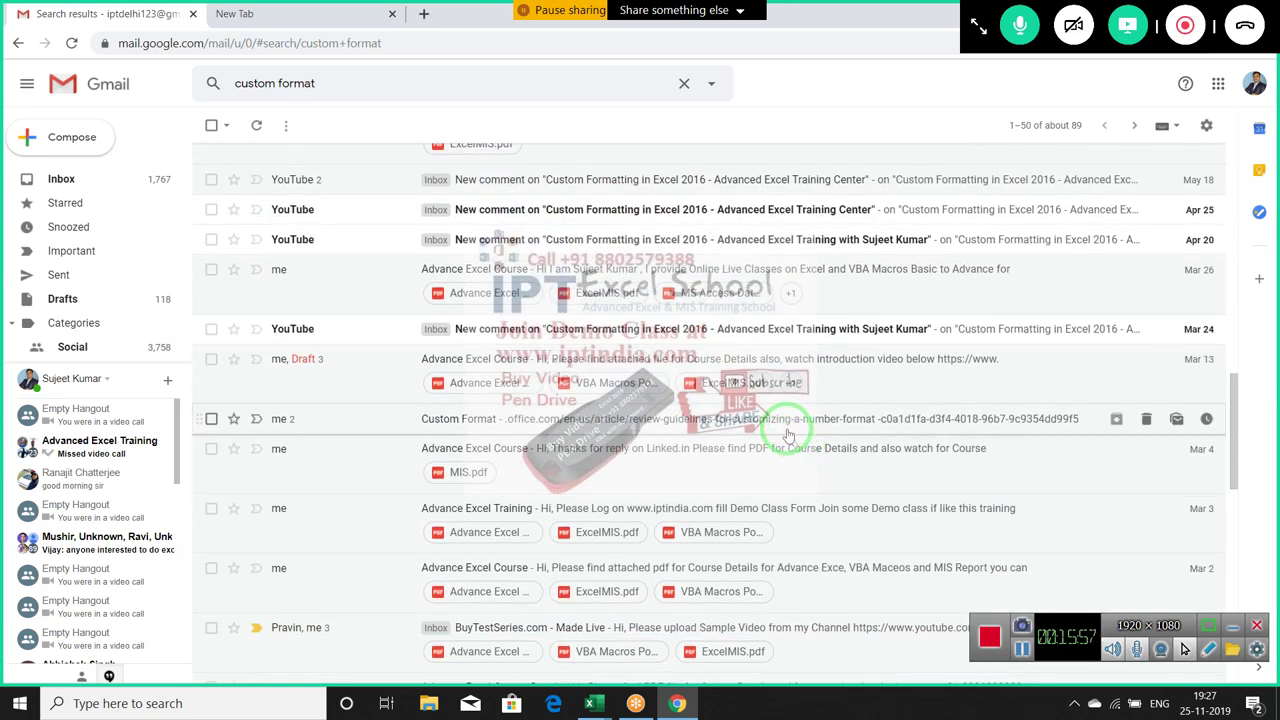
Forward the first message of the Custom Format conversation with the forwarded header deleted
left_click(786, 425)
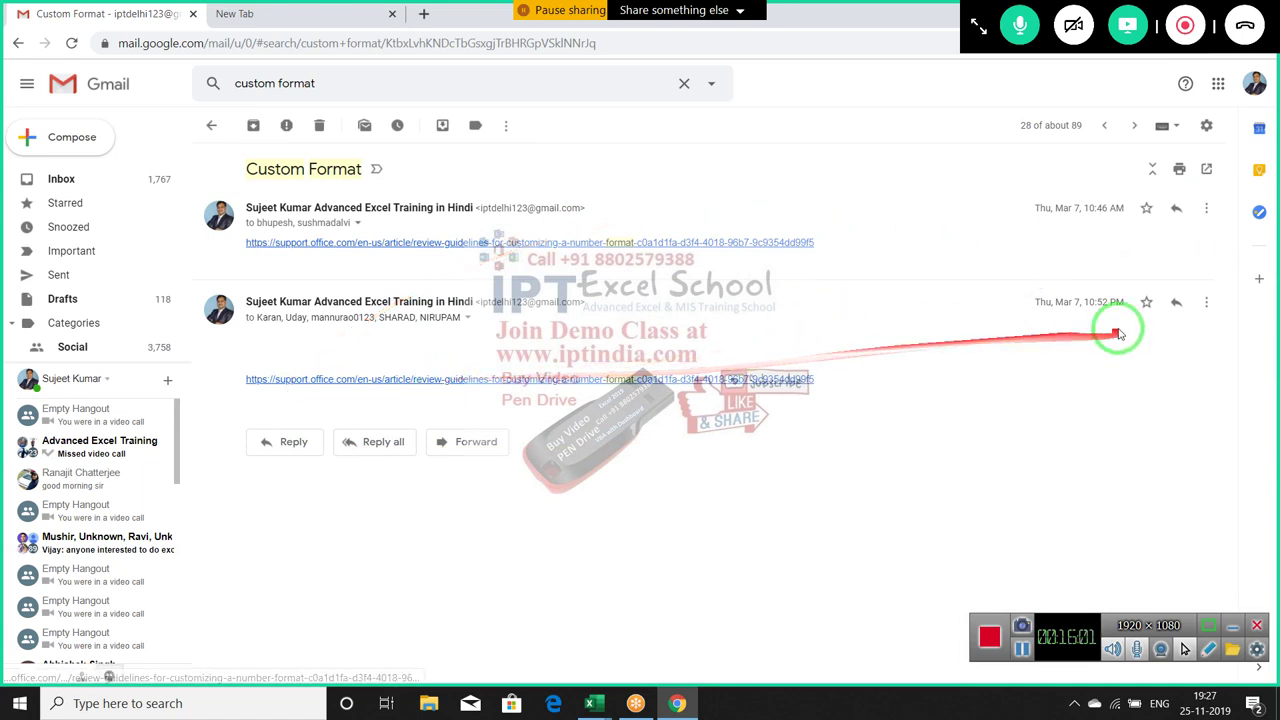
left_click(1178, 305)
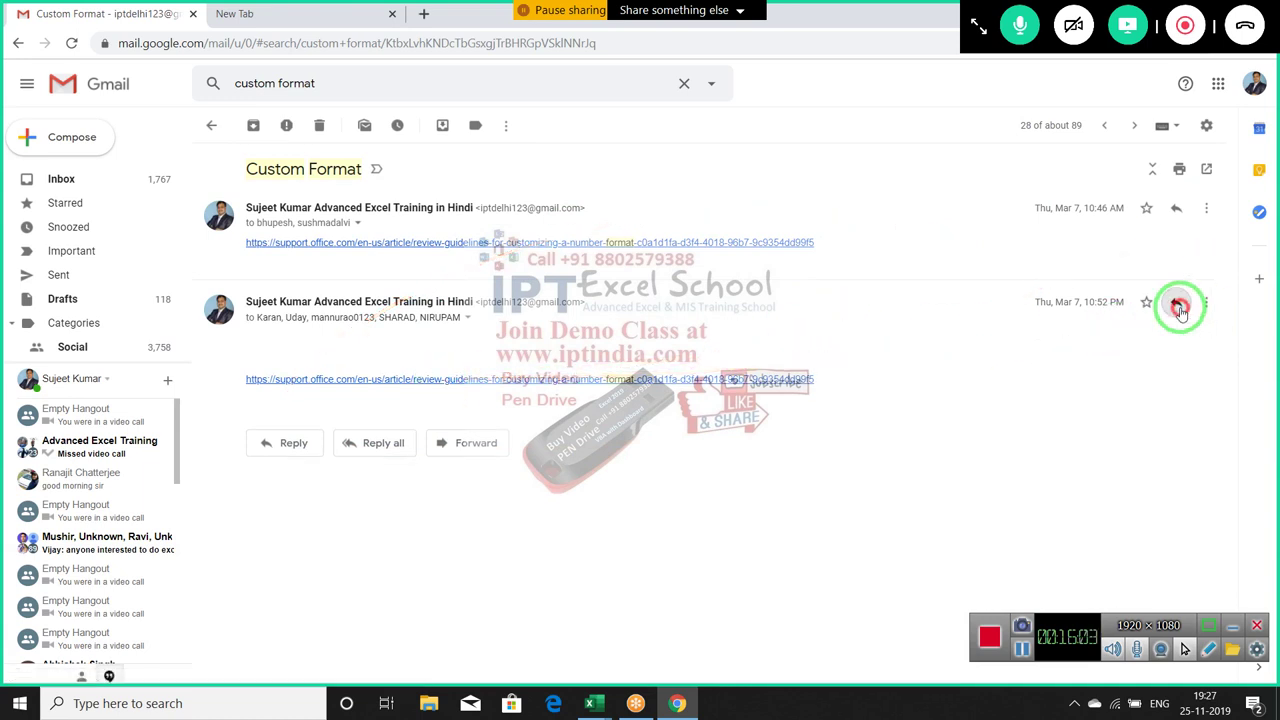
left_click(278, 447)
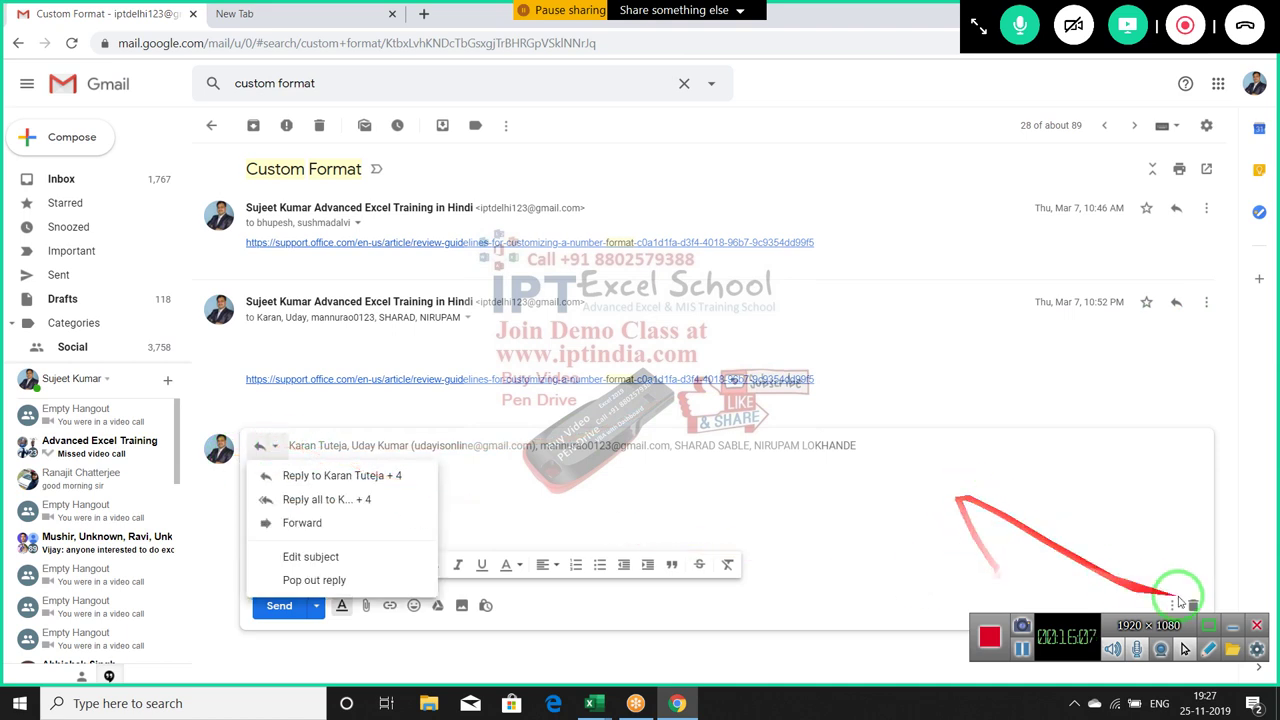
left_click(1191, 603)
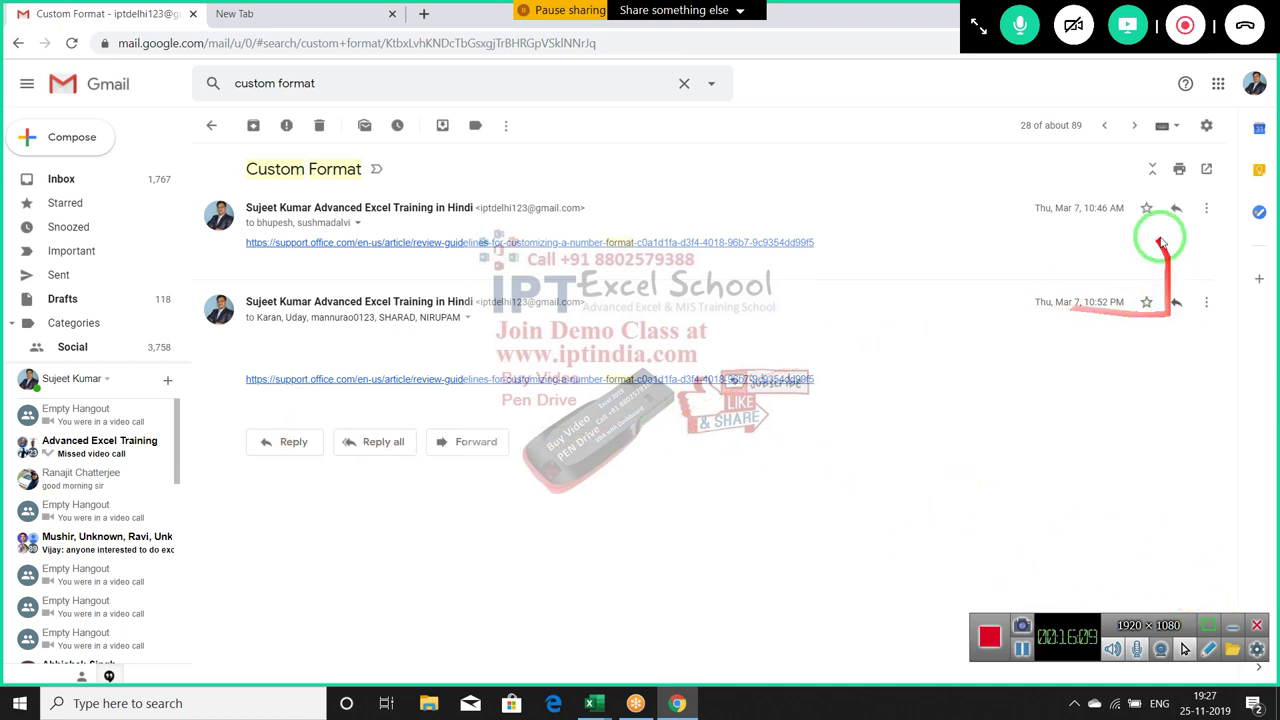
left_click(1210, 212)
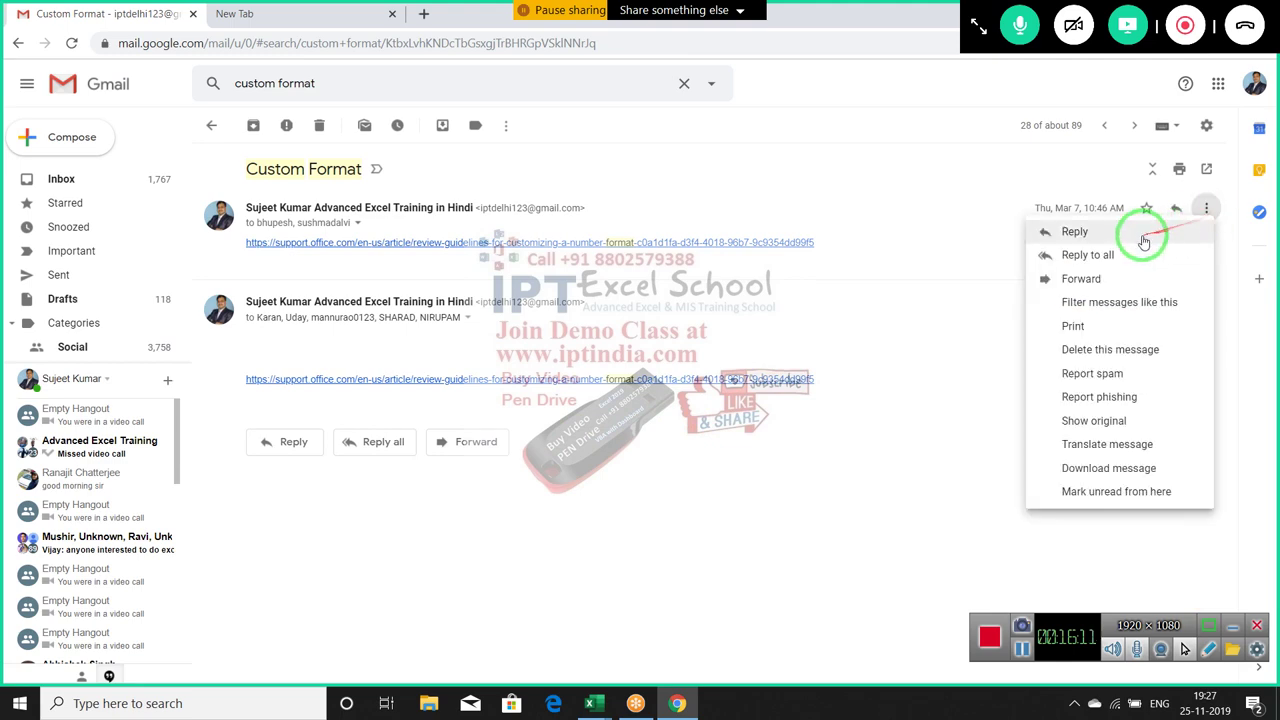
left_click(1126, 277)
left_click_drag(611, 390, 163, 306)
key("BackSpace")
Address the forward to the student's e-mail and send it
left_click(292, 281)
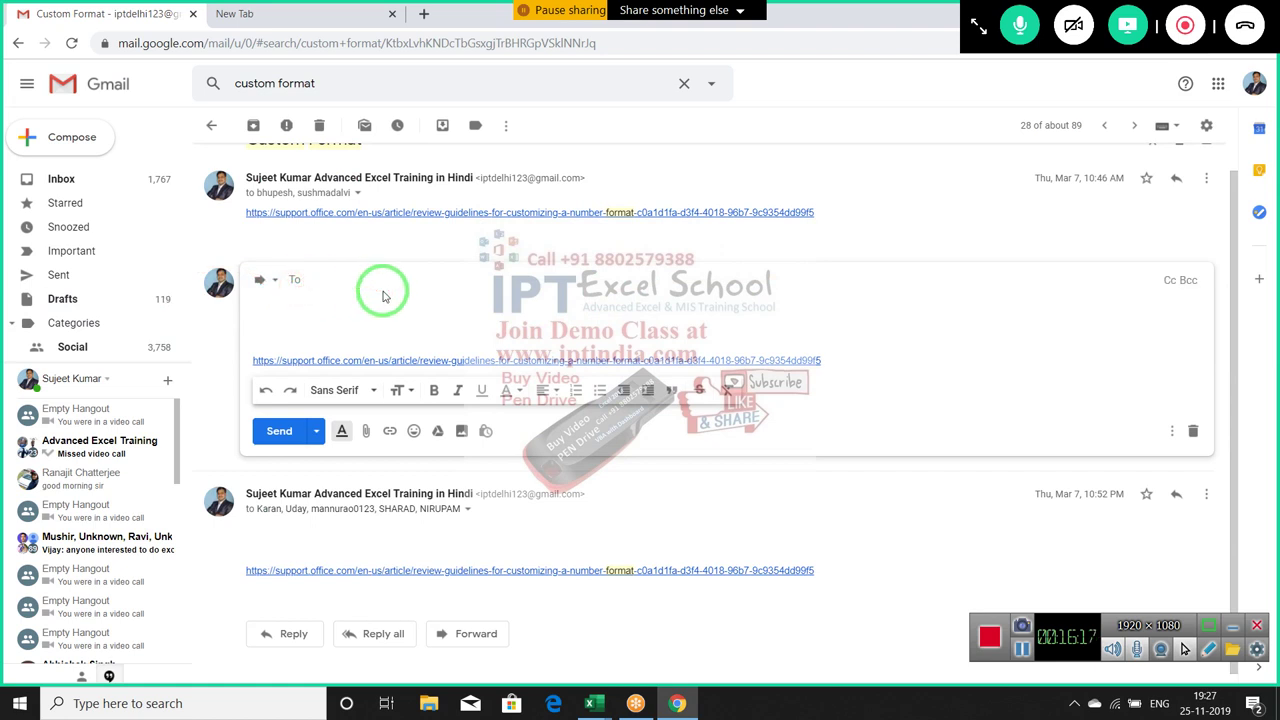
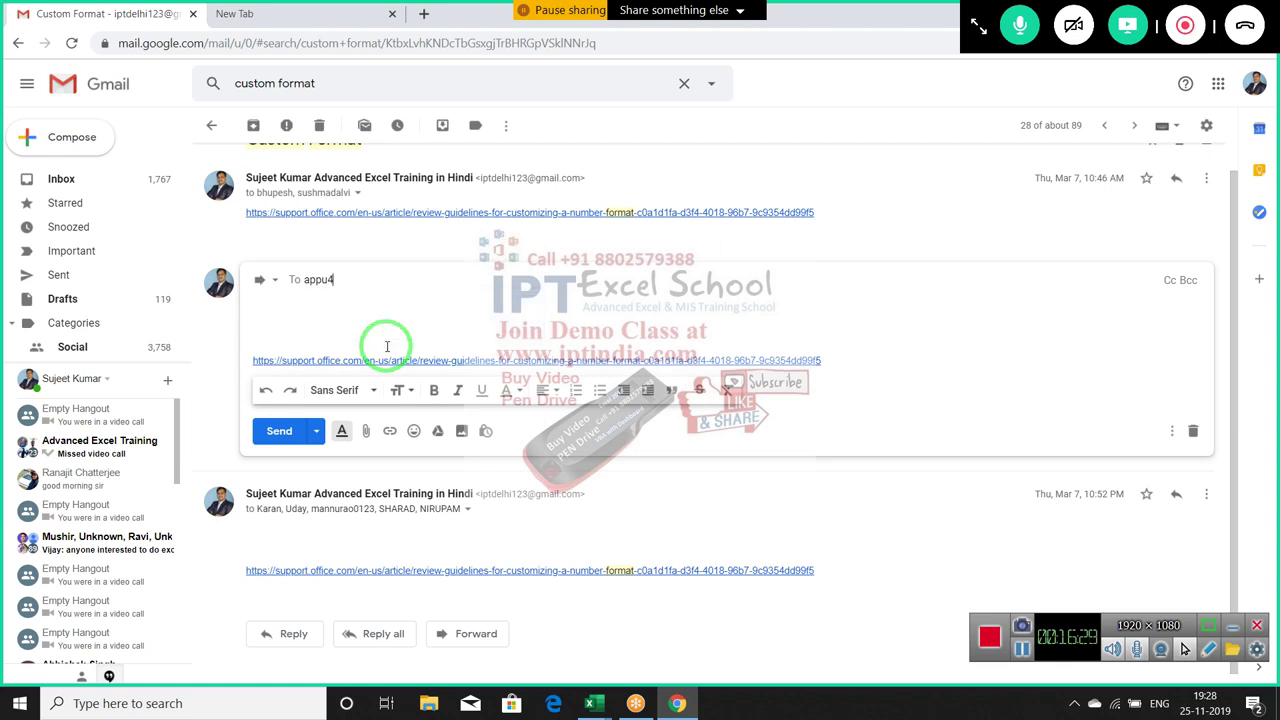
left_click(387, 346)
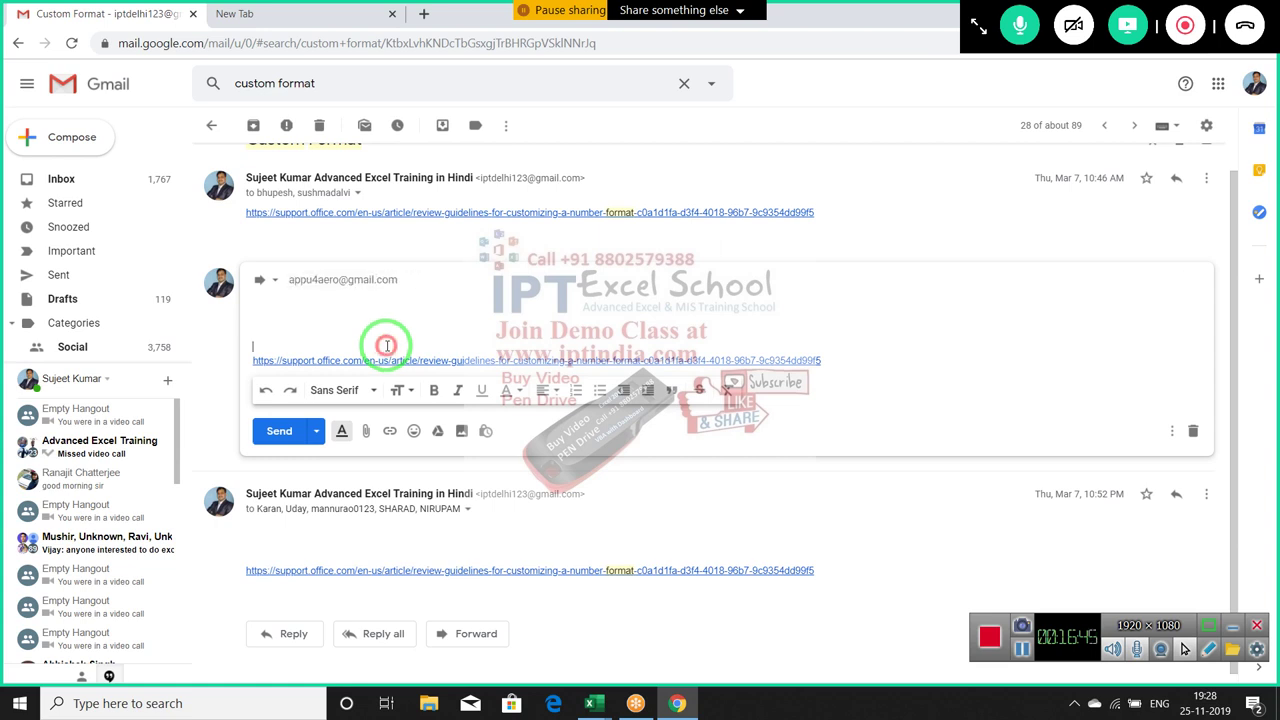
left_click(300, 429)
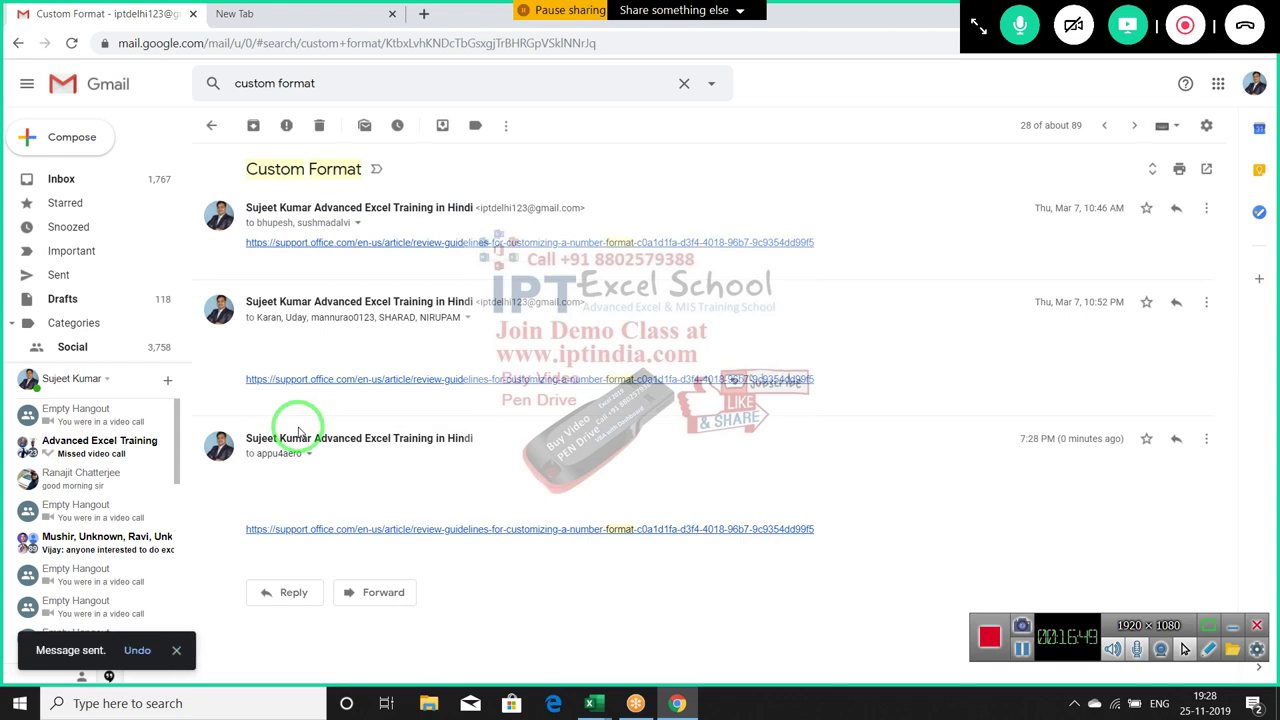
Hide Chrome to show the desktop, then bring up GoToMeeting's 'Leave or end meeting?' dialog
key("super+d")
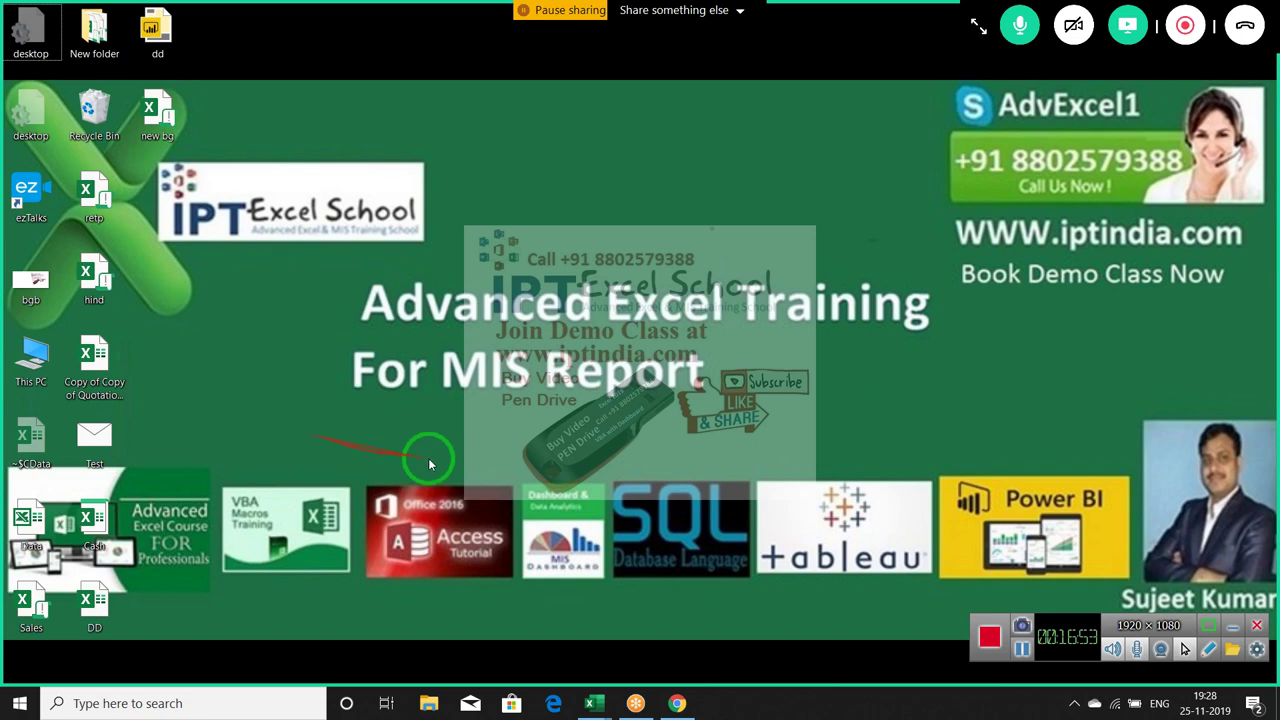
left_click(1246, 29)
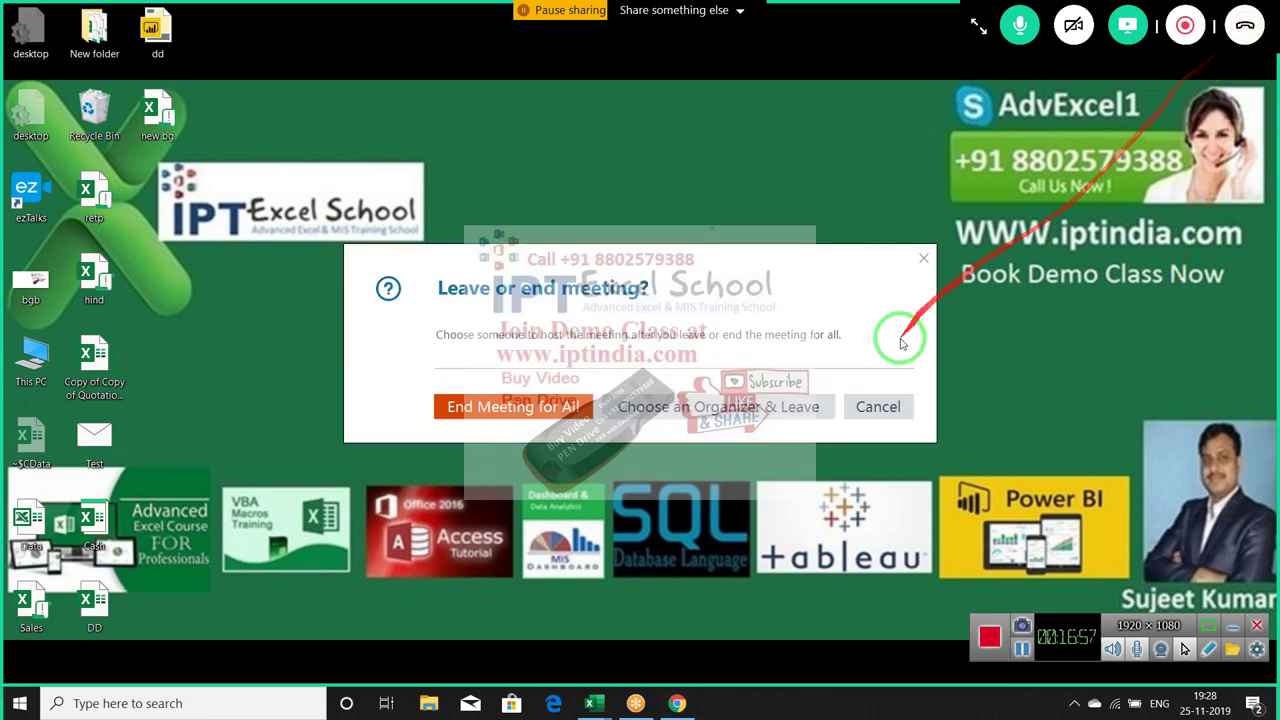